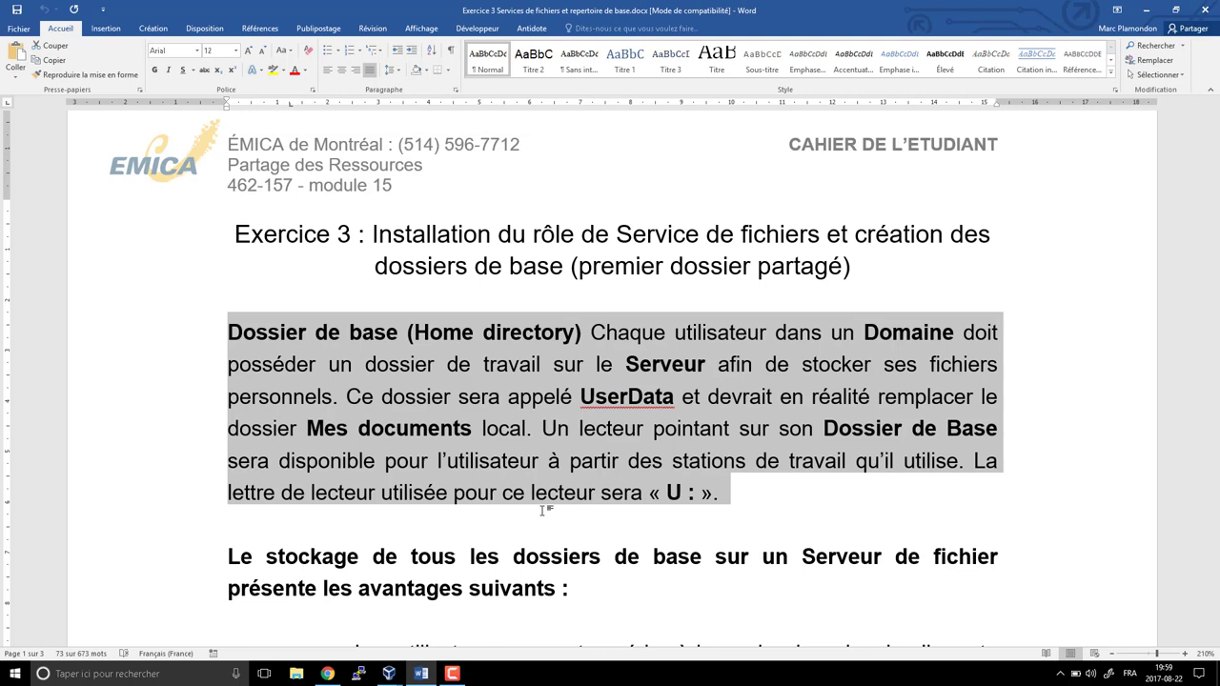
- Read the exercise's home folder advantages and its share and NTFS permission requirements for the UserData folder
scroll(541, 510, "down", 3)
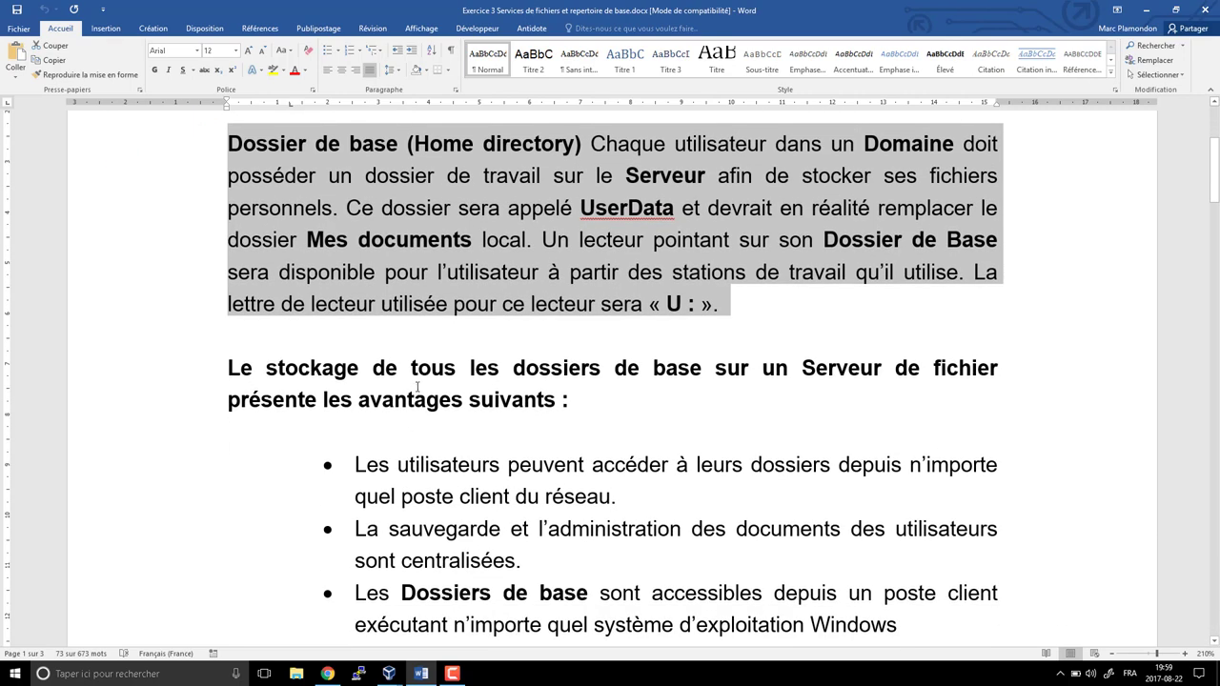
scroll(617, 369, "down", 2)
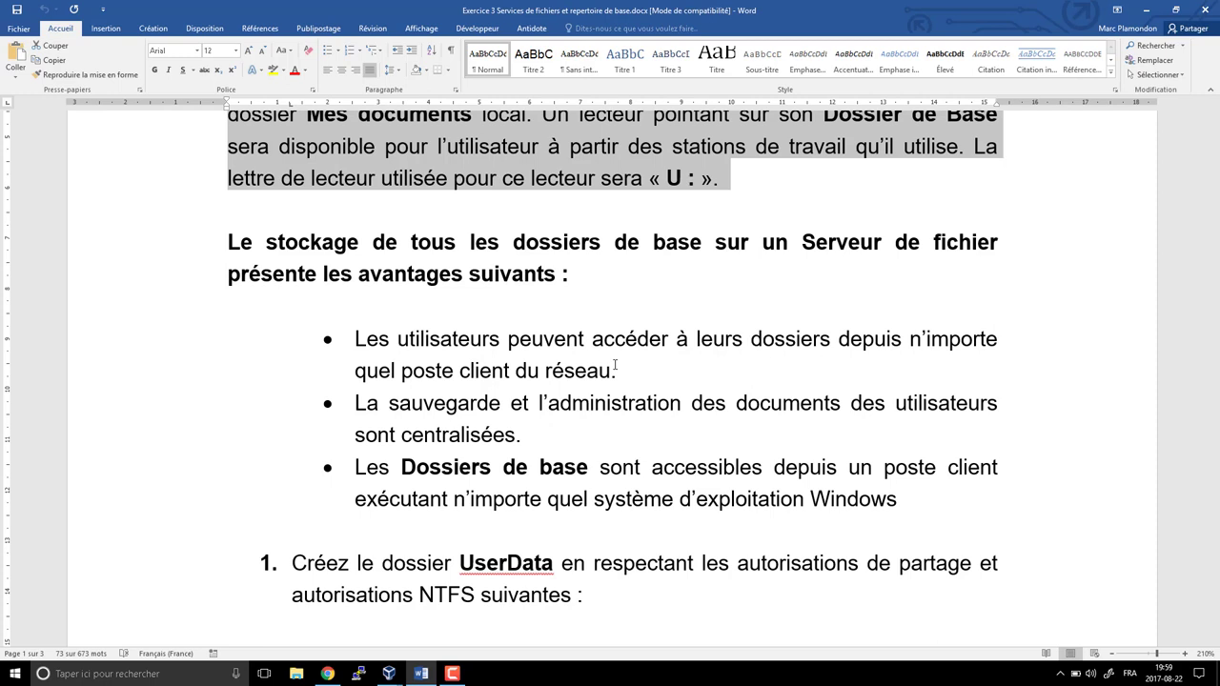
scroll(615, 365, "down", 2)
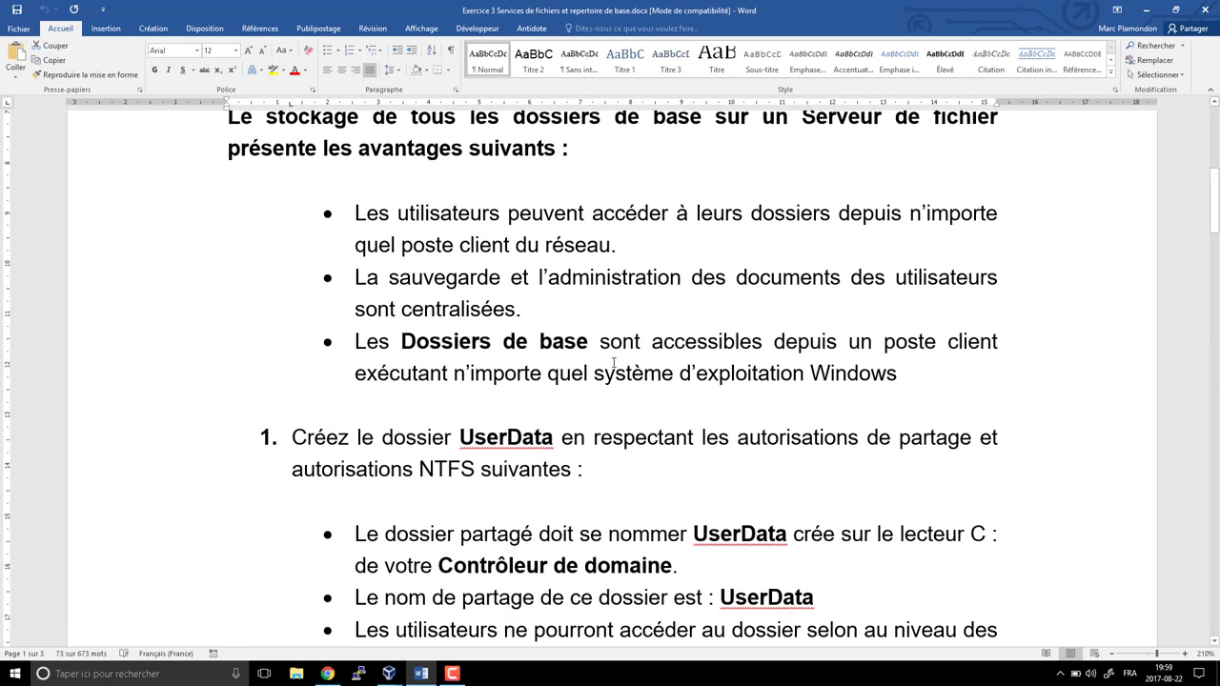
scroll(614, 365, "down", 3)
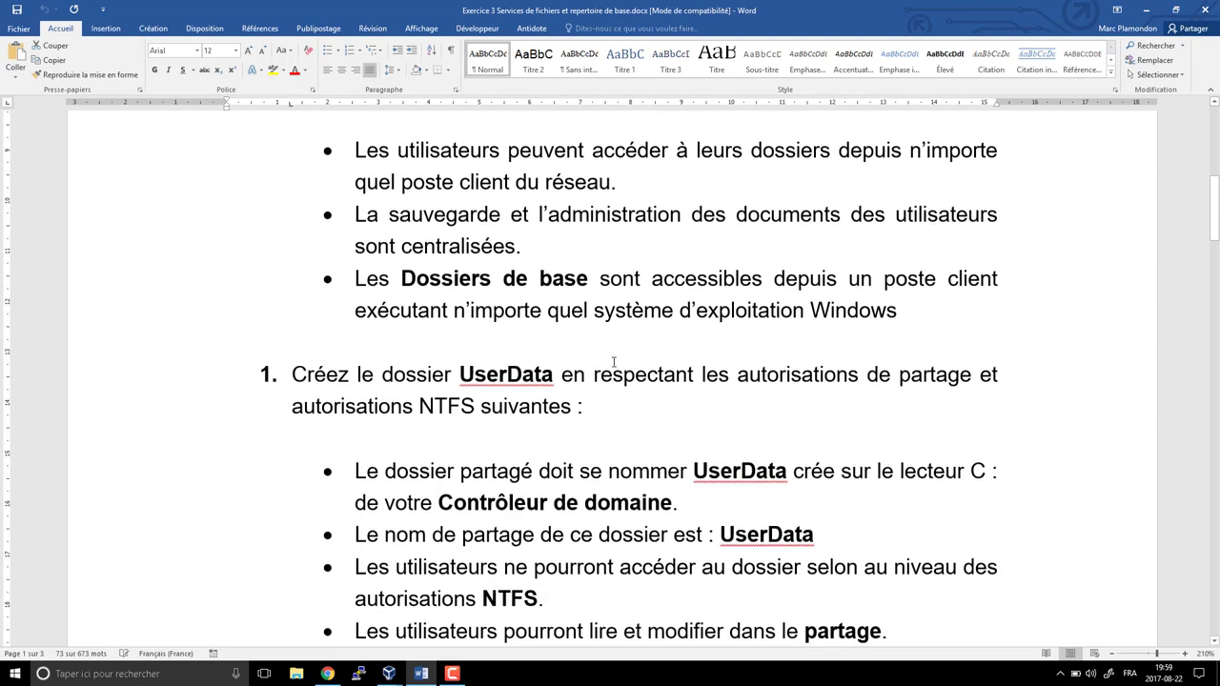
left_click_drag(290, 250, 580, 280)
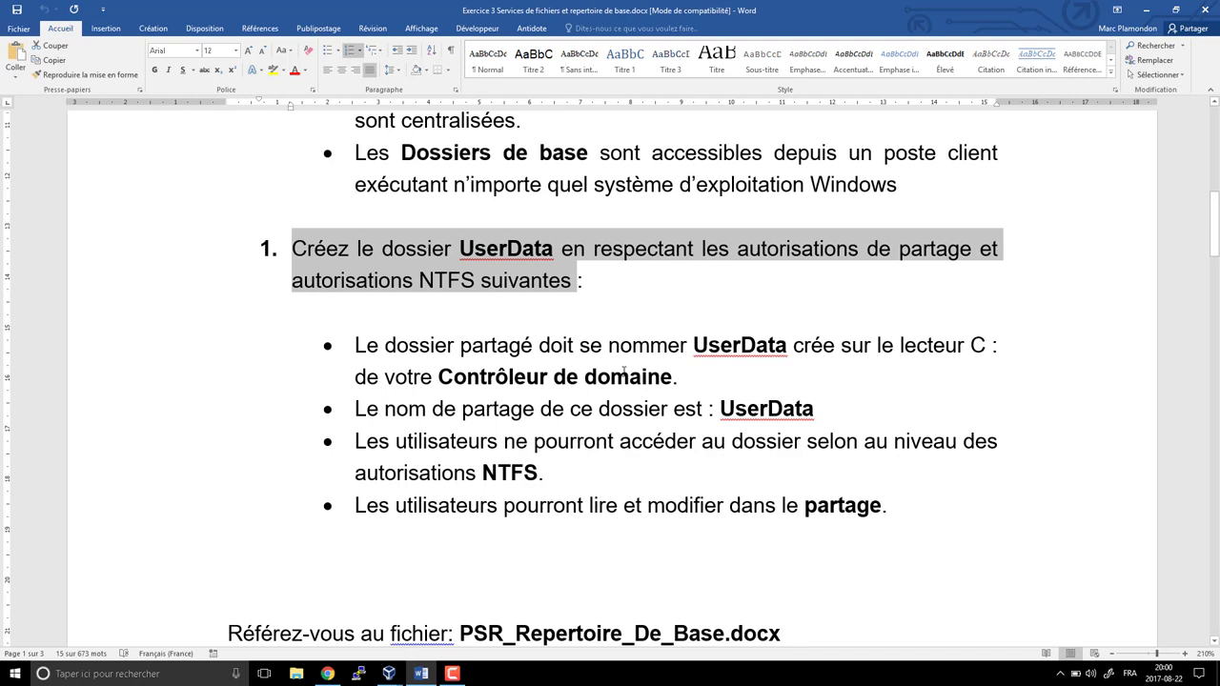
scroll(623, 370, "down", 1)
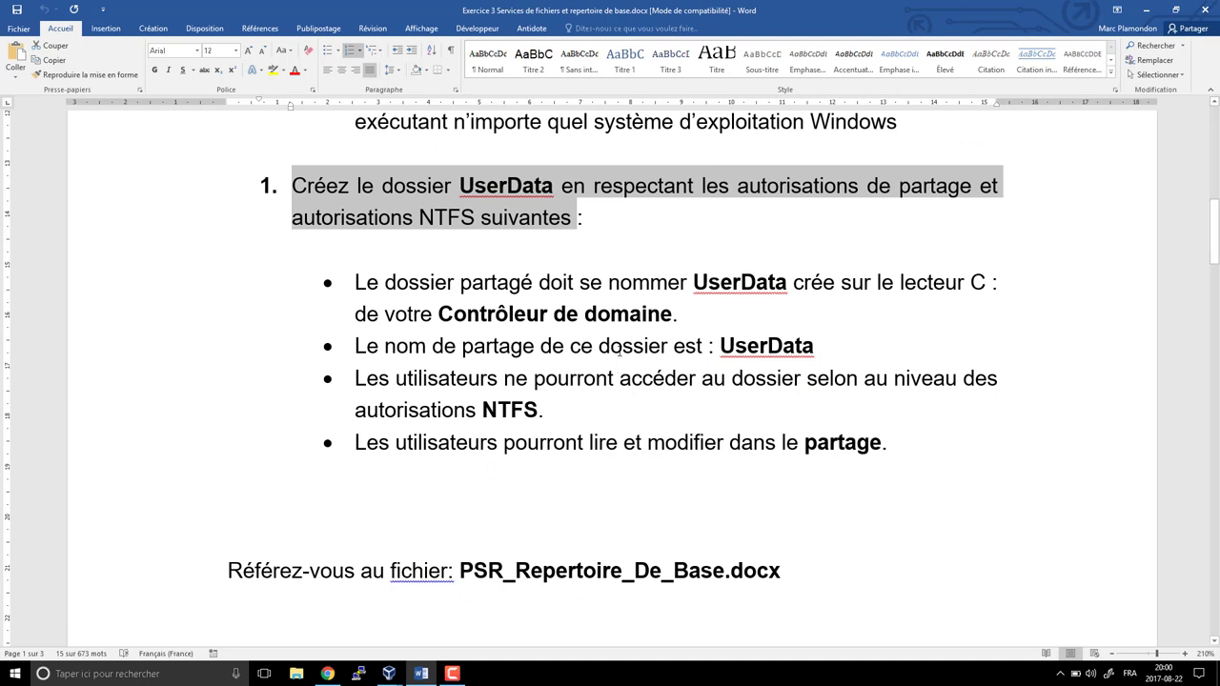
- Switch to the Windows Server 2016 virtual machine and minimise its Active Directory users and computers console
mouse_move(395, 675)
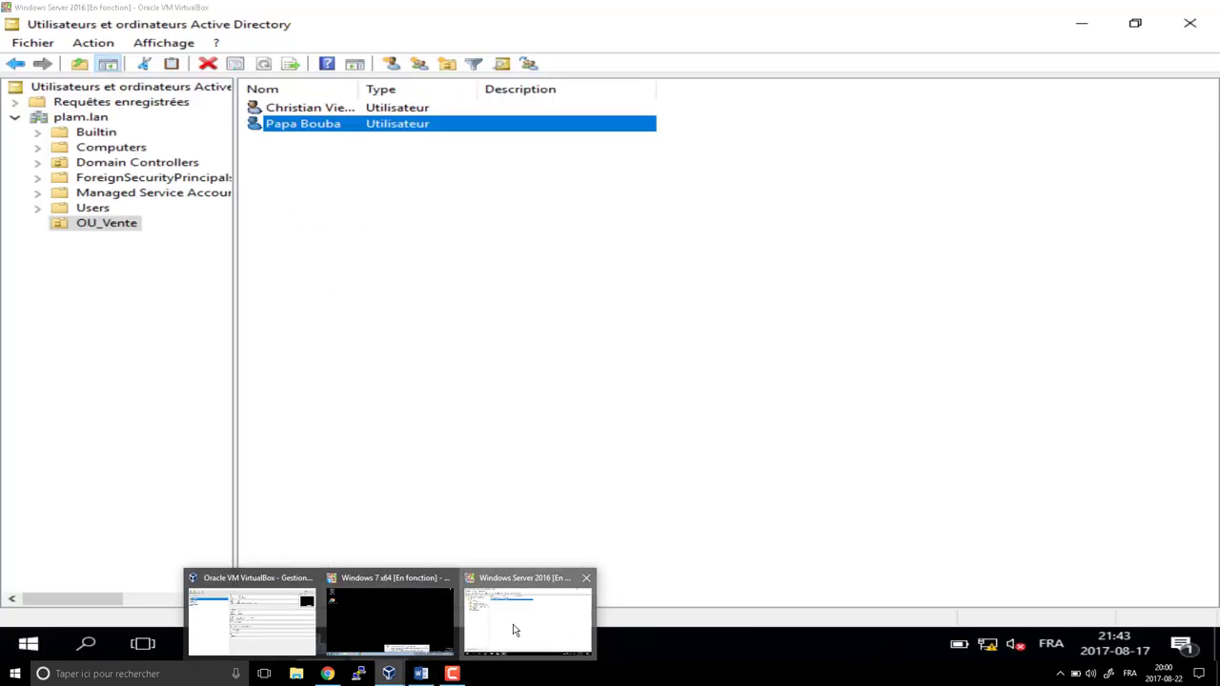
left_click(518, 631)
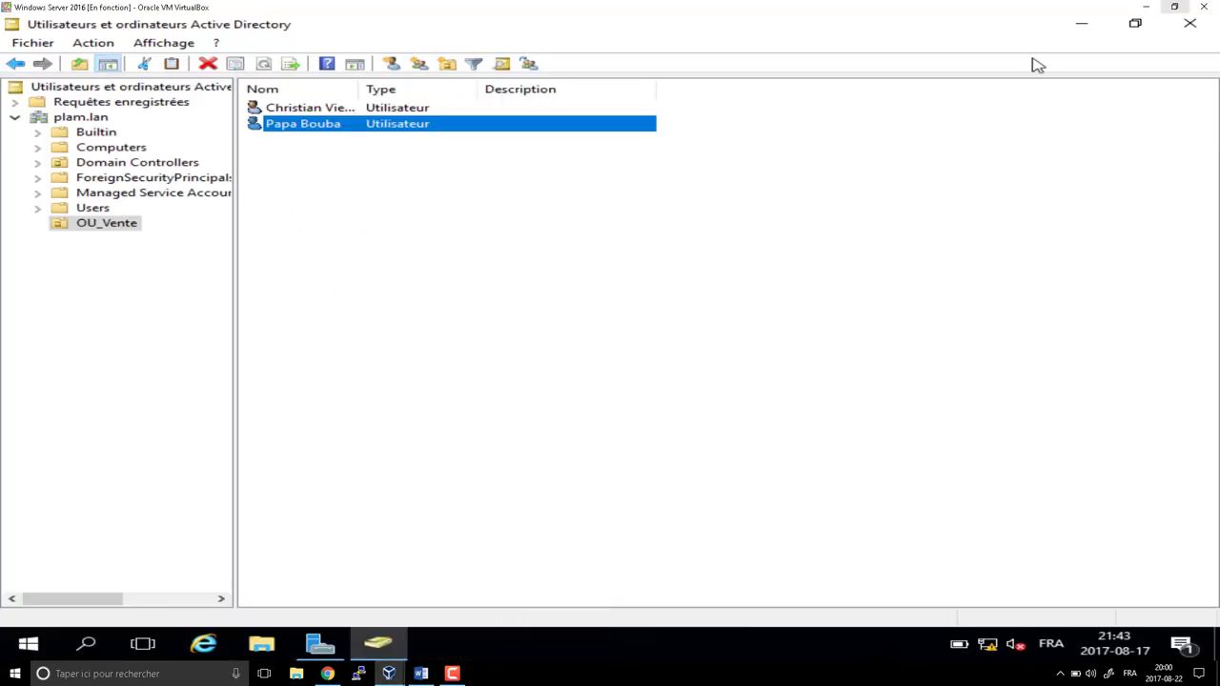
left_click(1089, 29)
left_click(1082, 26)
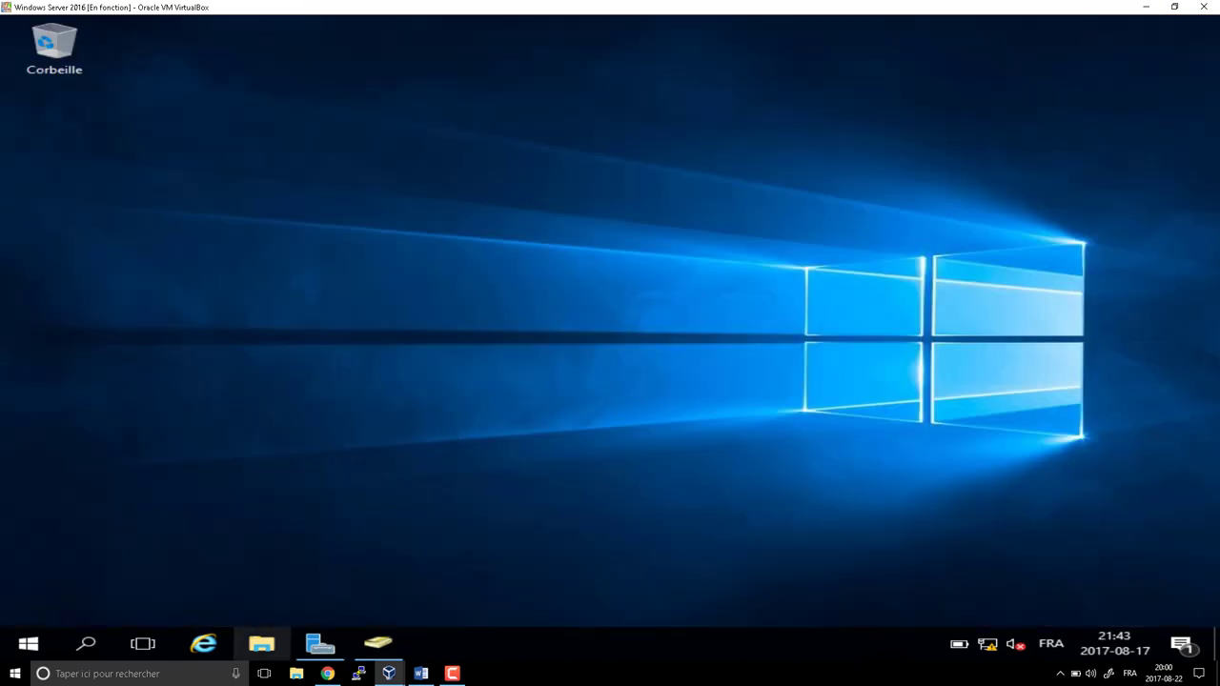
- Open the server's local disk C: in File Explorer
left_click(263, 645)
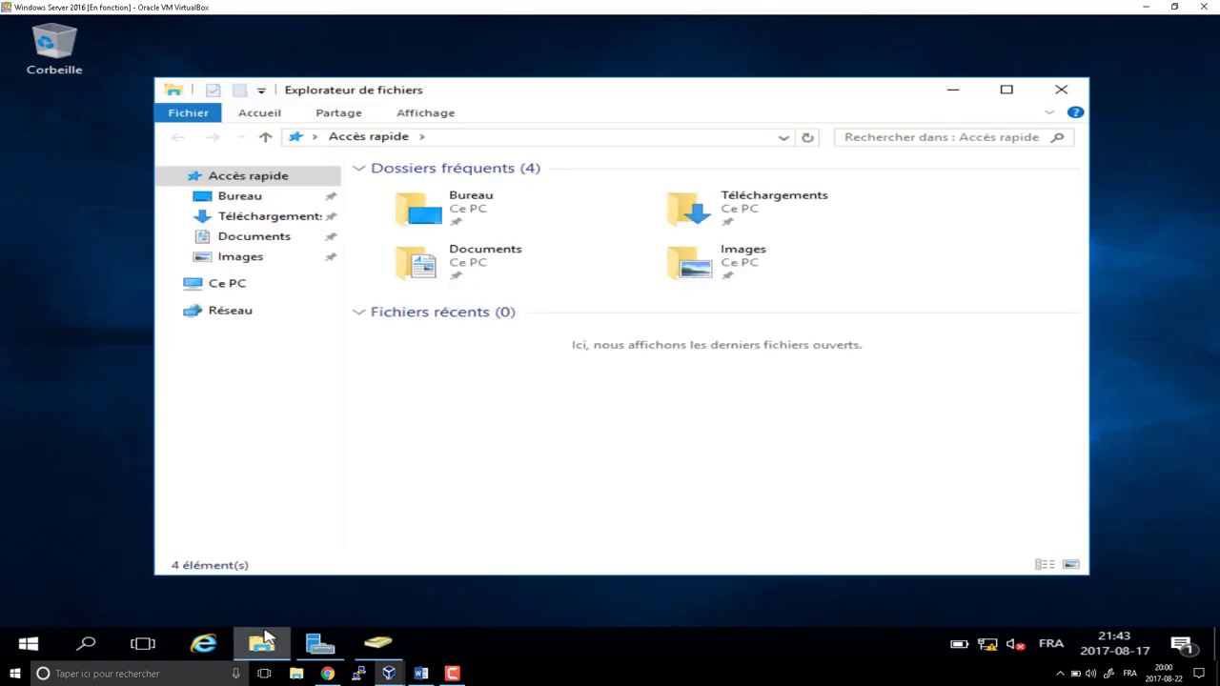
left_click(234, 287)
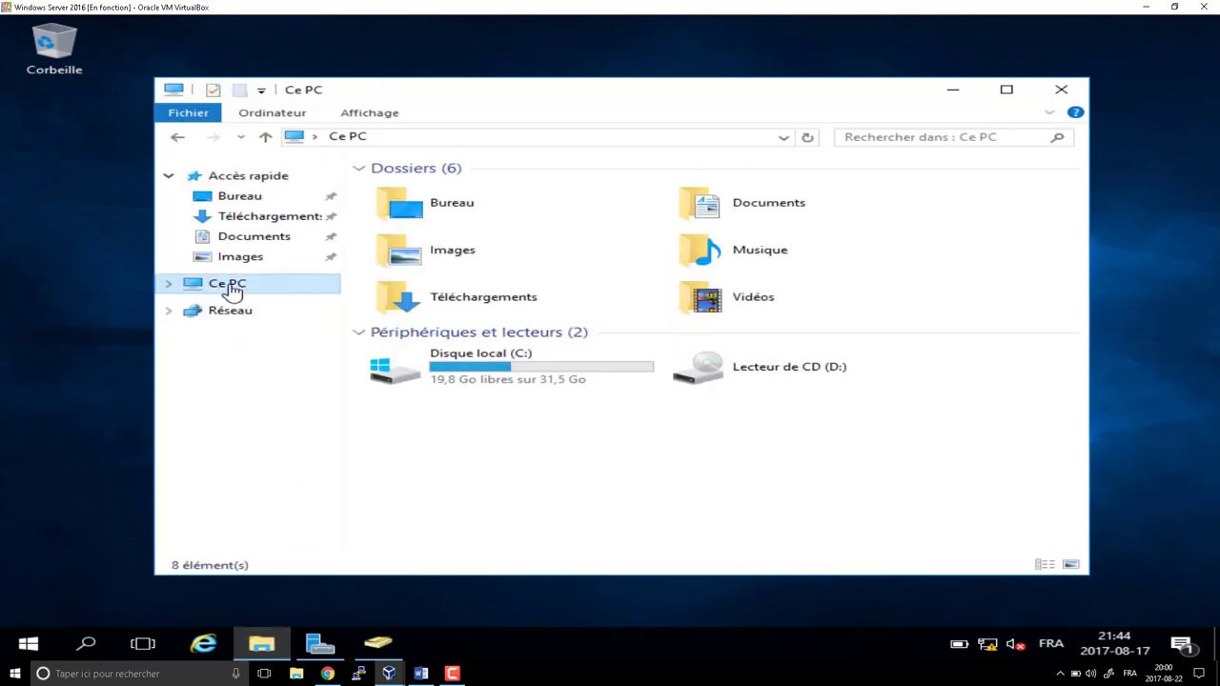
left_click(465, 367)
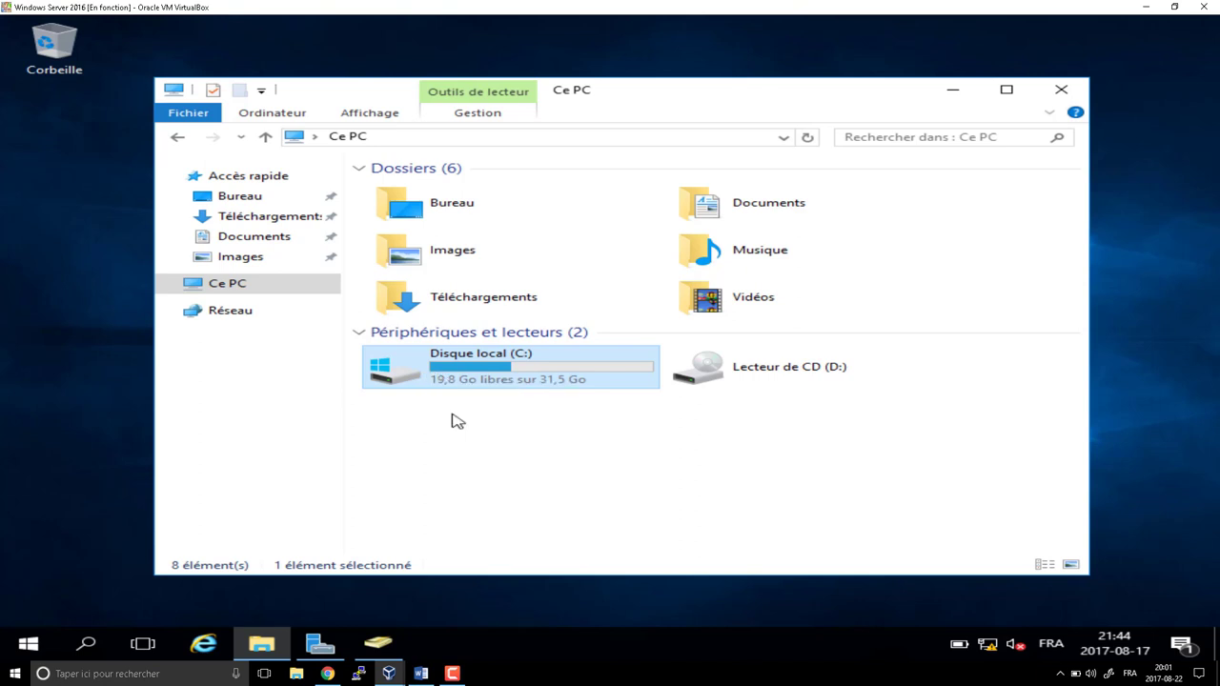
double_click(440, 386)
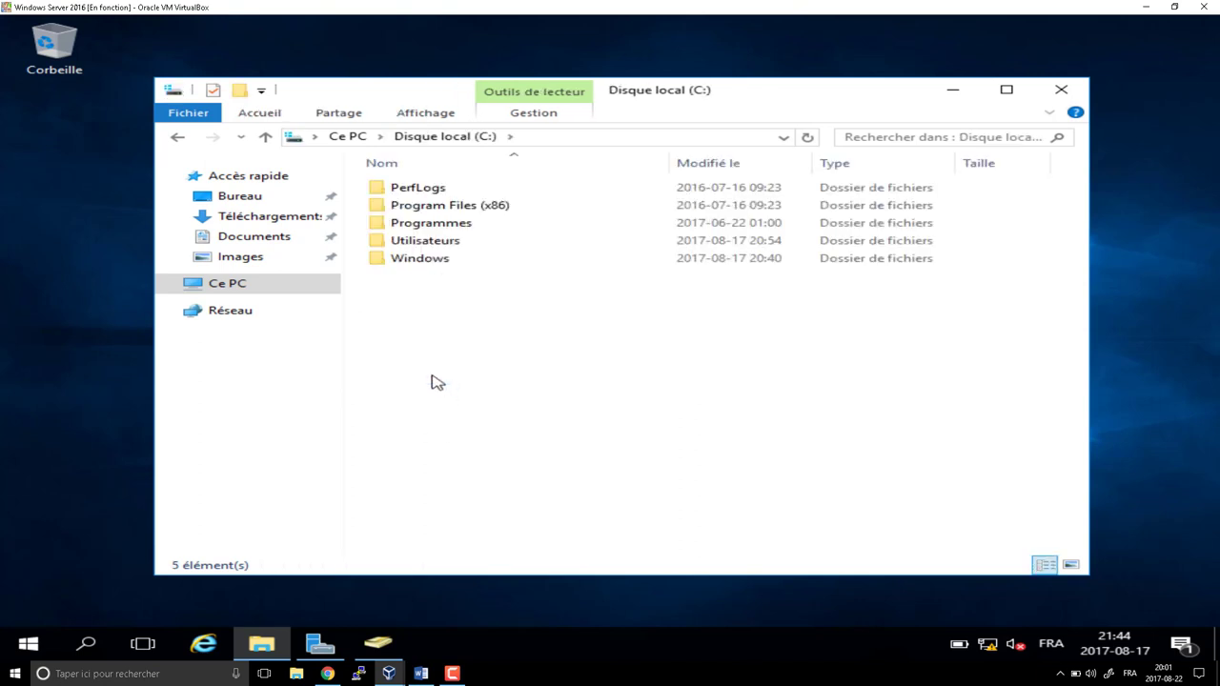
- Create a folder named Partage at the root of C: and open it
right_click(404, 335)
mouse_move(469, 502)
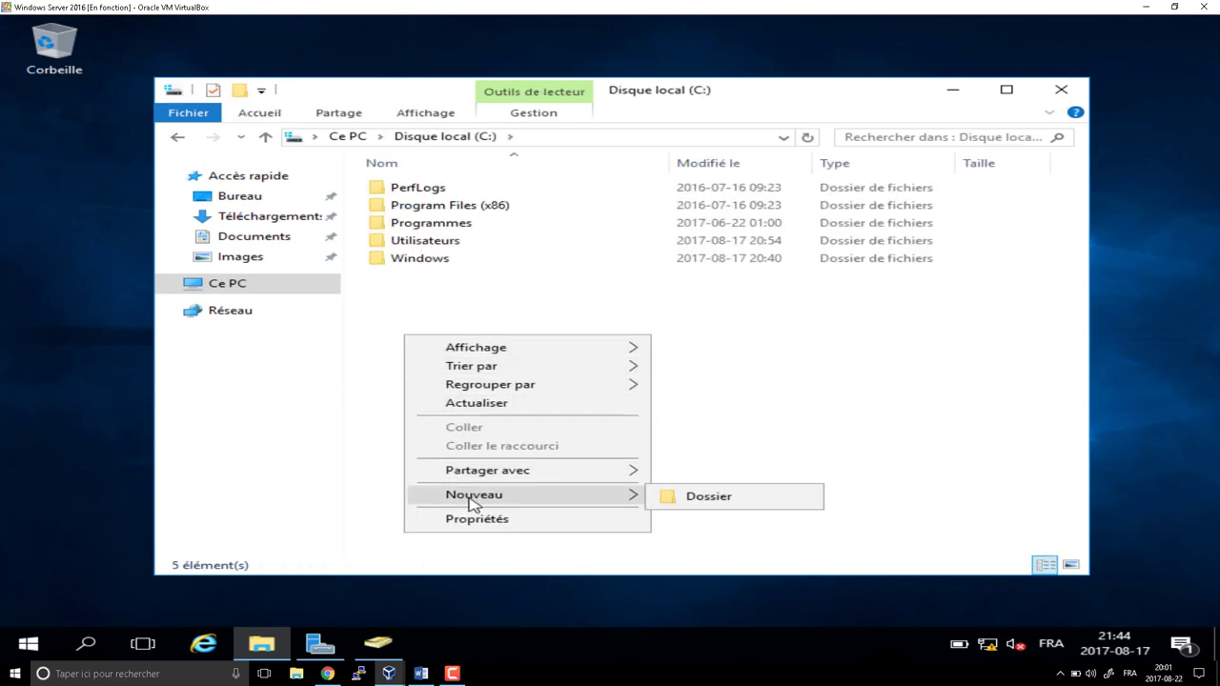
left_click(712, 501)
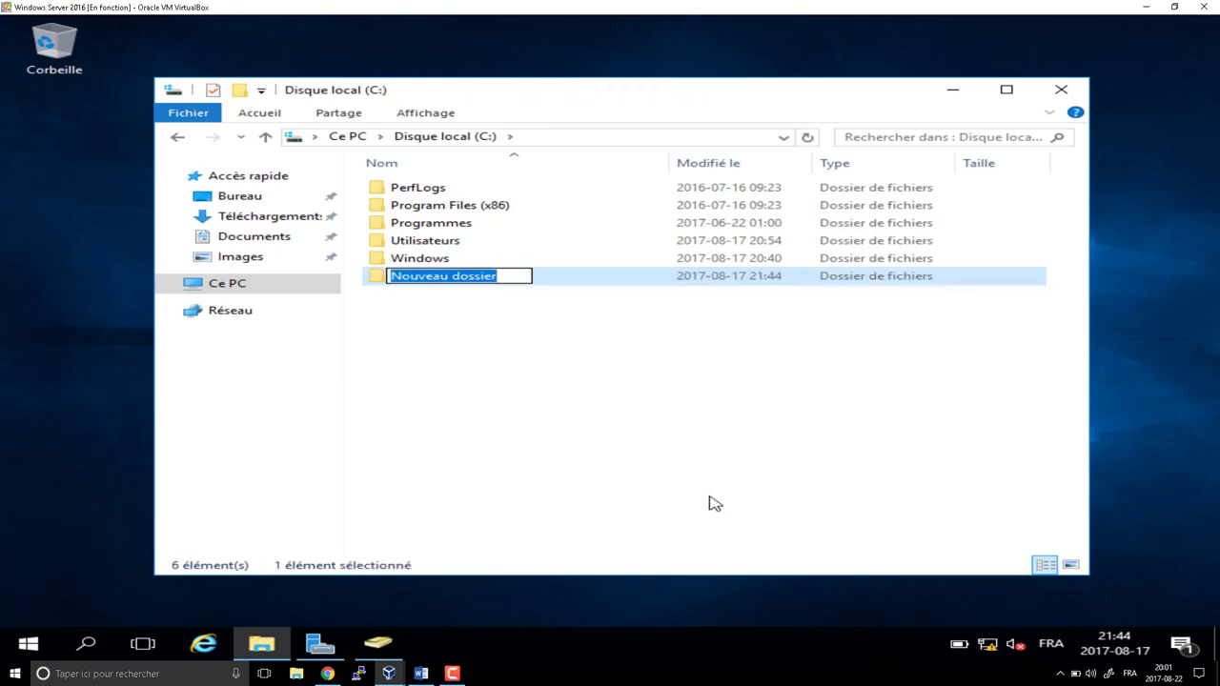
type("Partage")
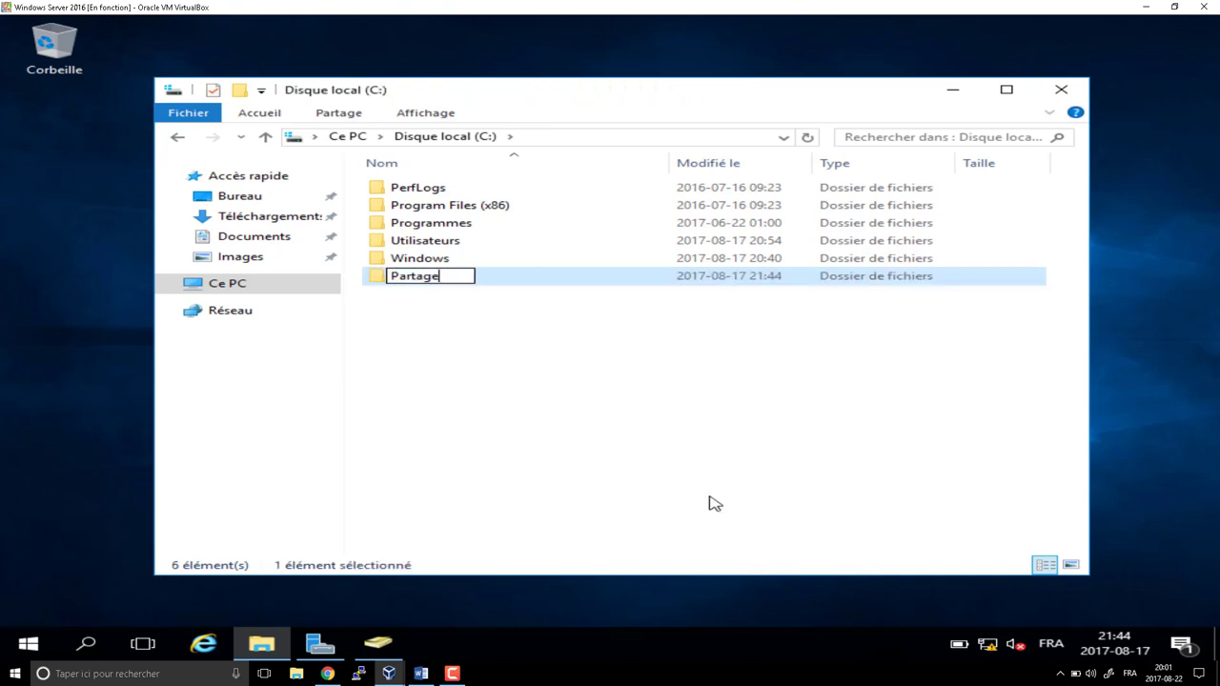
key("Return")
key("Return")
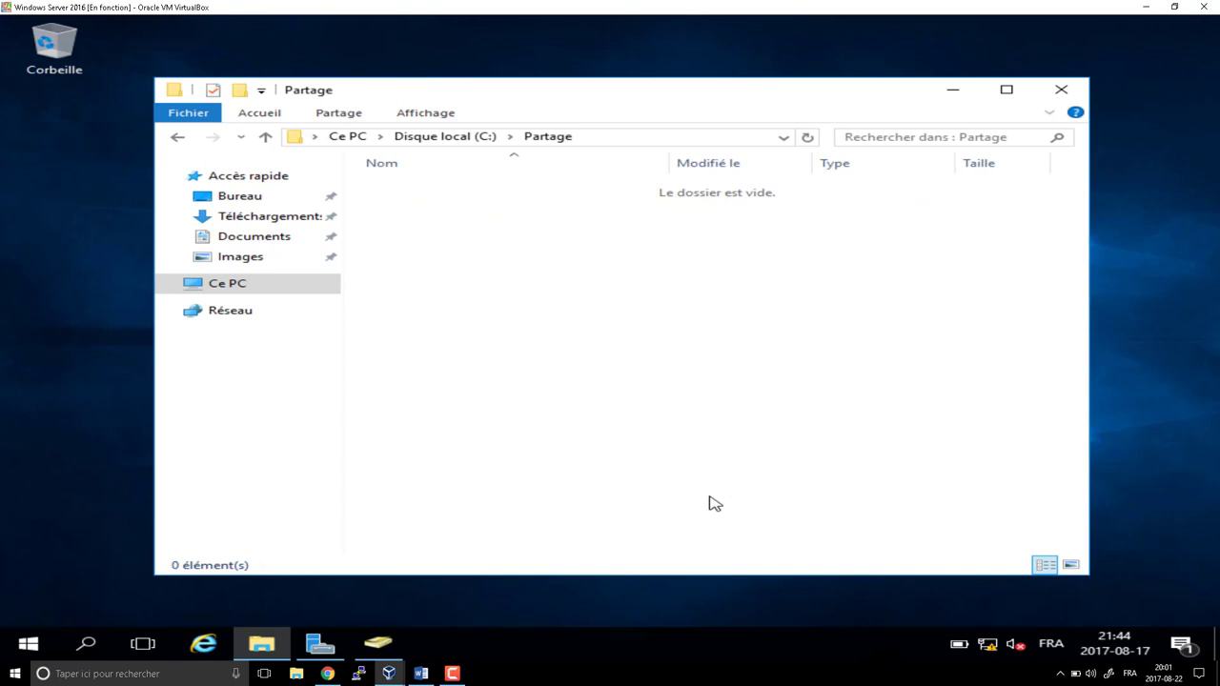
- Create a subfolder named UserData inside the Partage folder
right_click(395, 240)
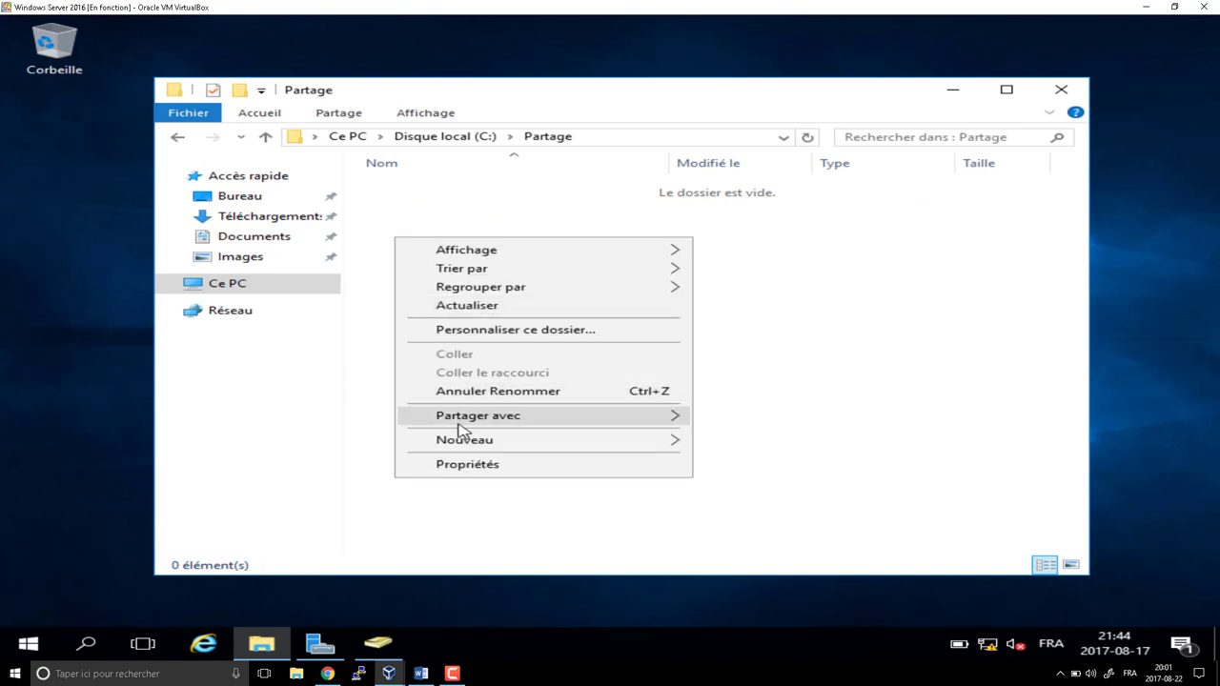
mouse_move(649, 442)
left_click(720, 440)
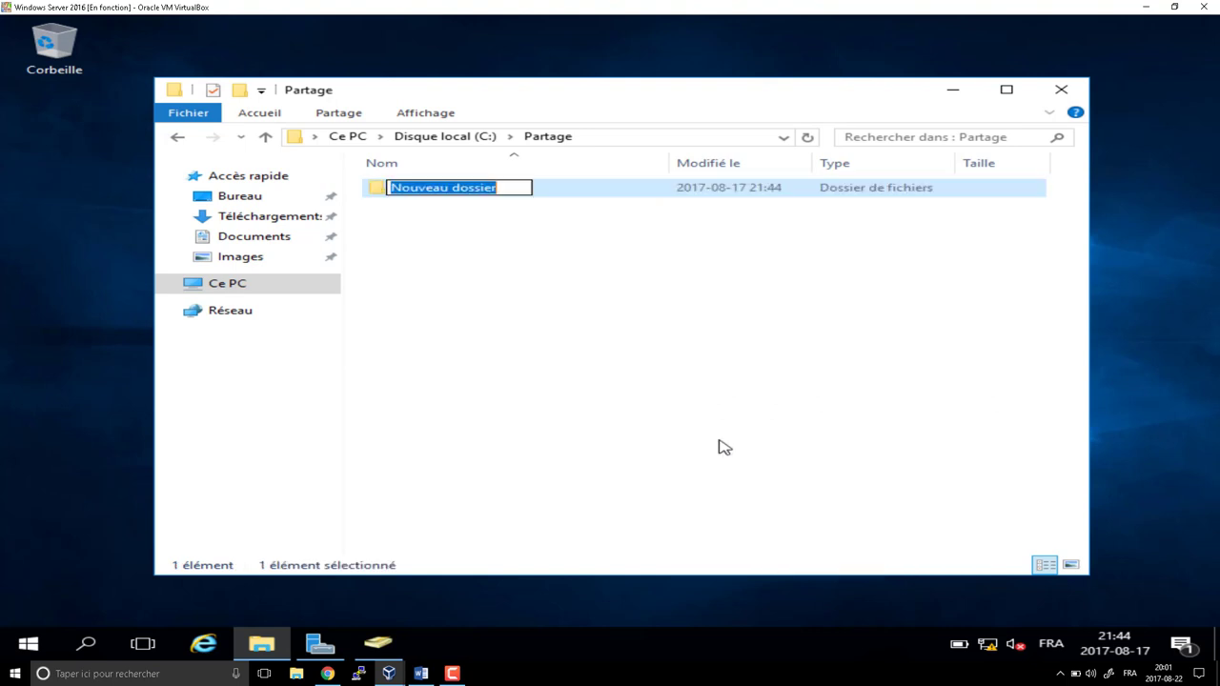
type("UserData")
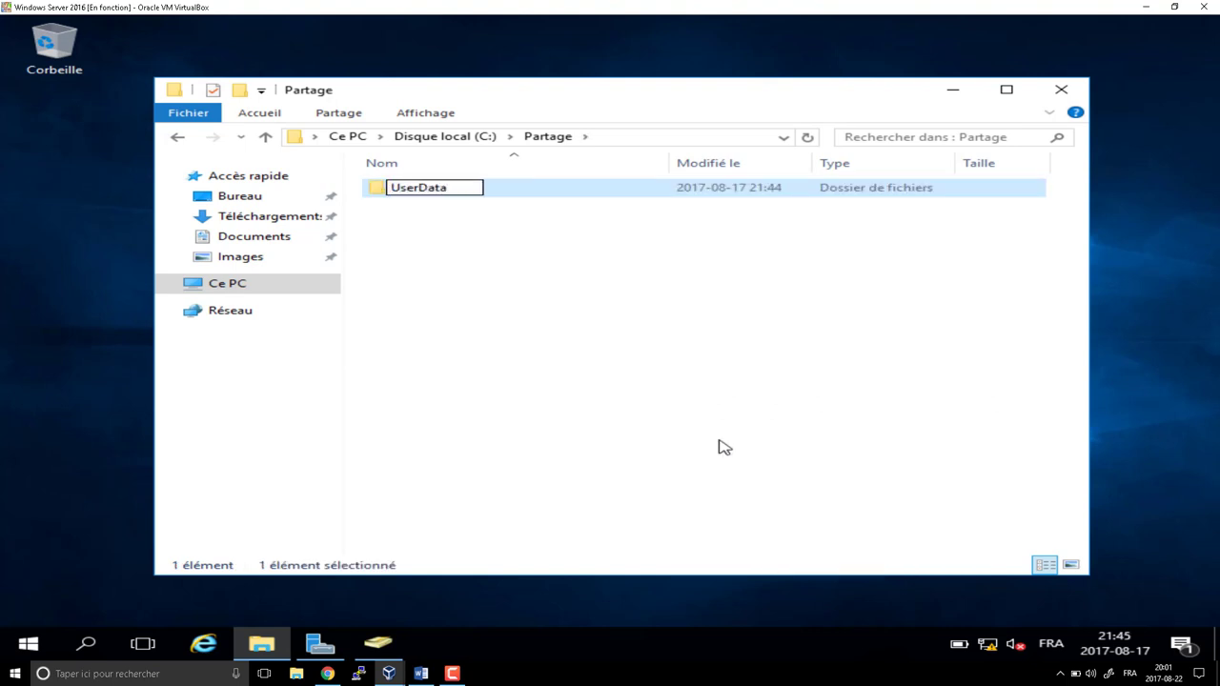
key("Return")
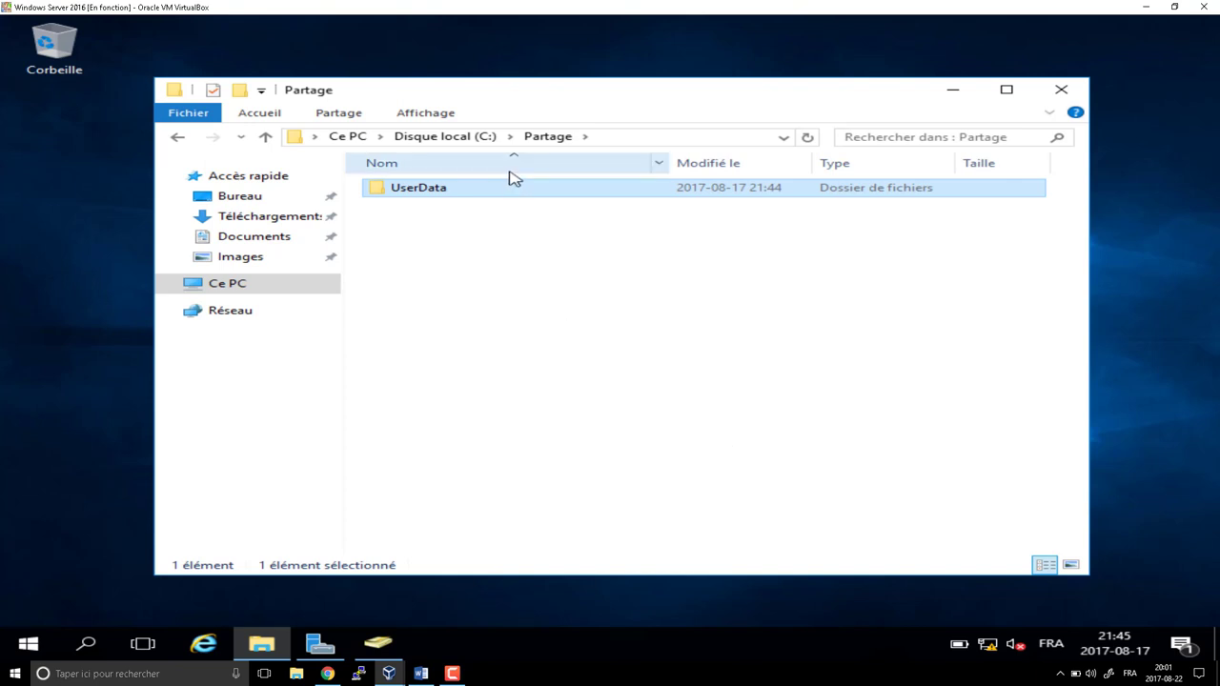
- Enable advanced sharing for the UserData folder, keeping UserData as the share name
right_click(408, 190)
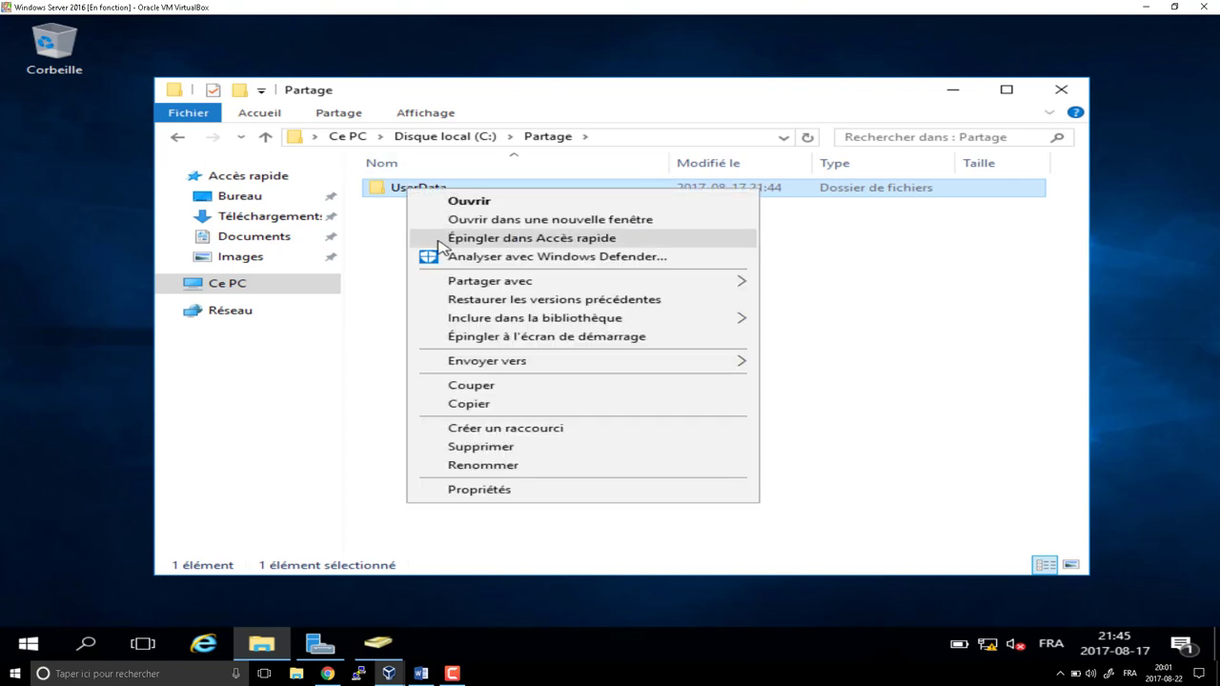
left_click(505, 490)
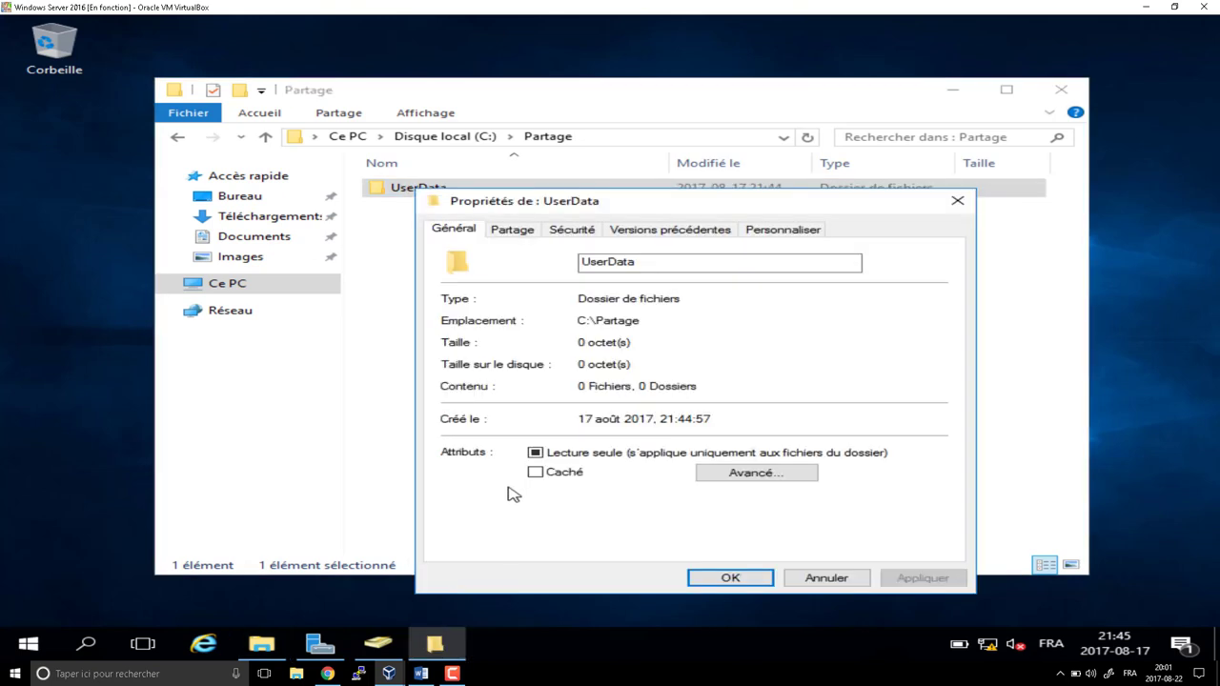
left_click(515, 232)
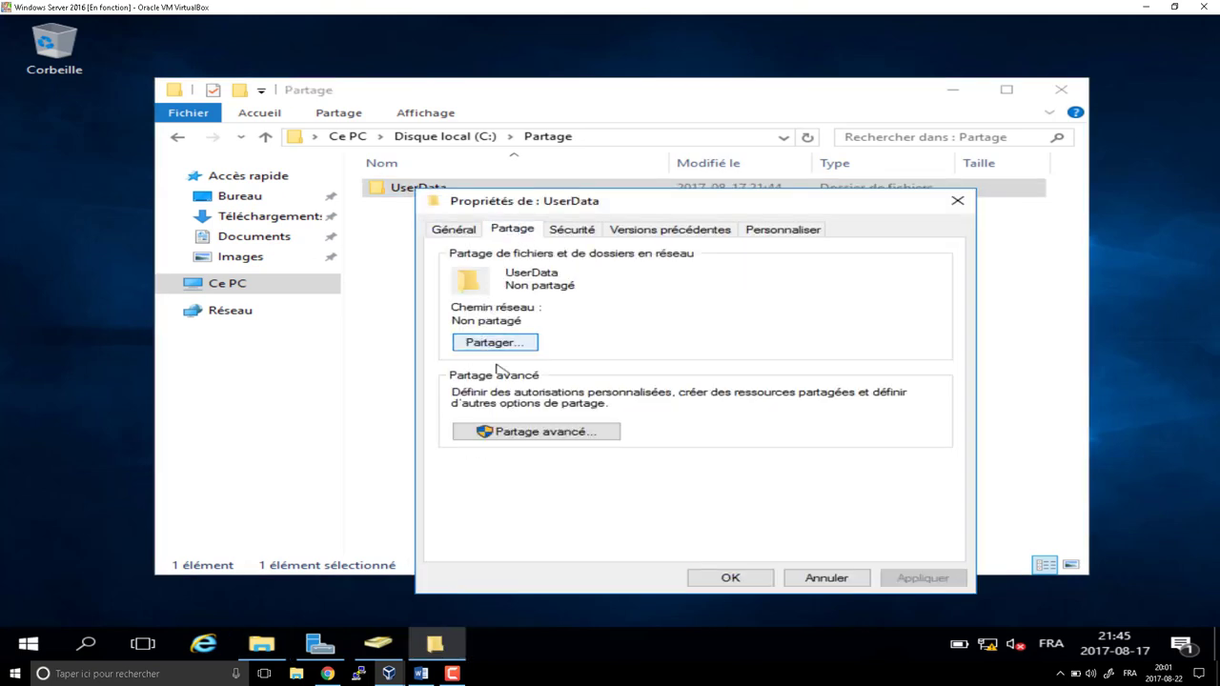
left_click(524, 436)
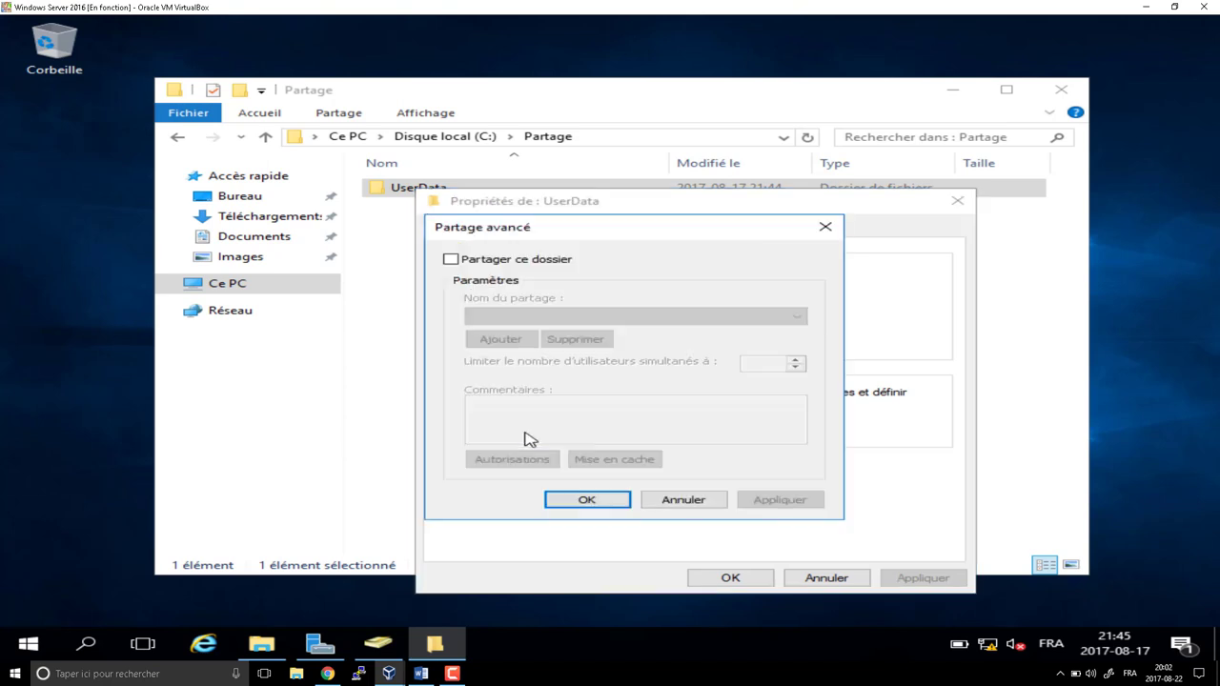
left_click(452, 260)
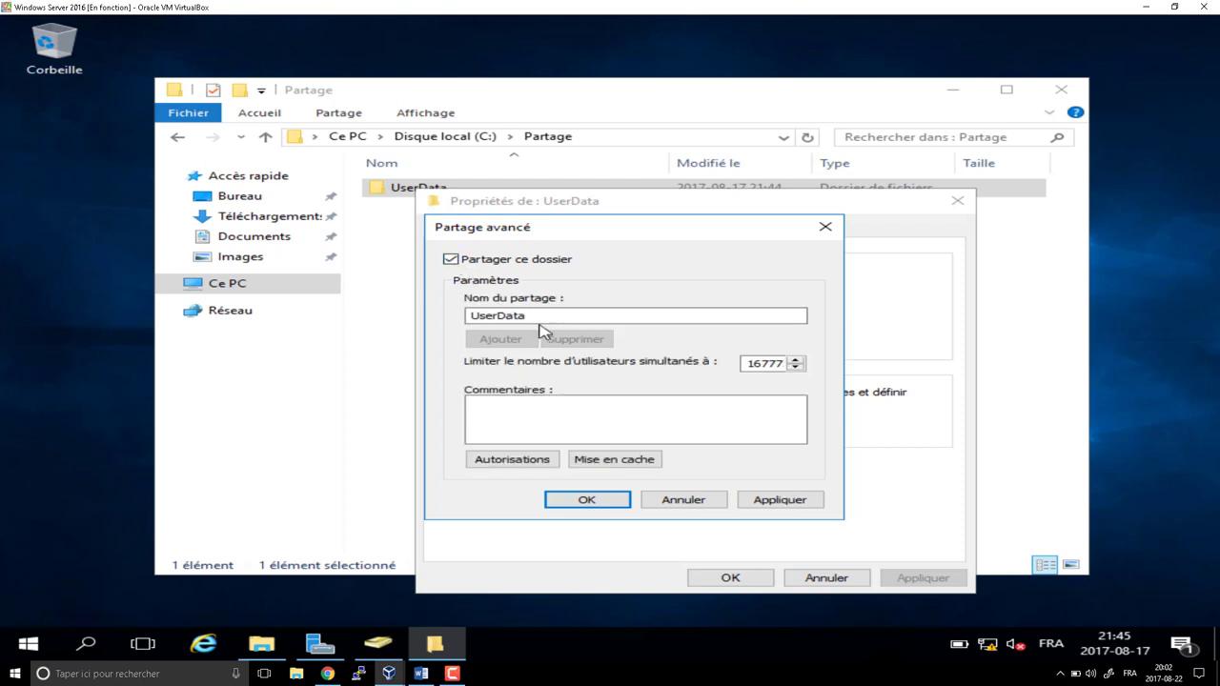
left_click_drag(537, 315, 469, 316)
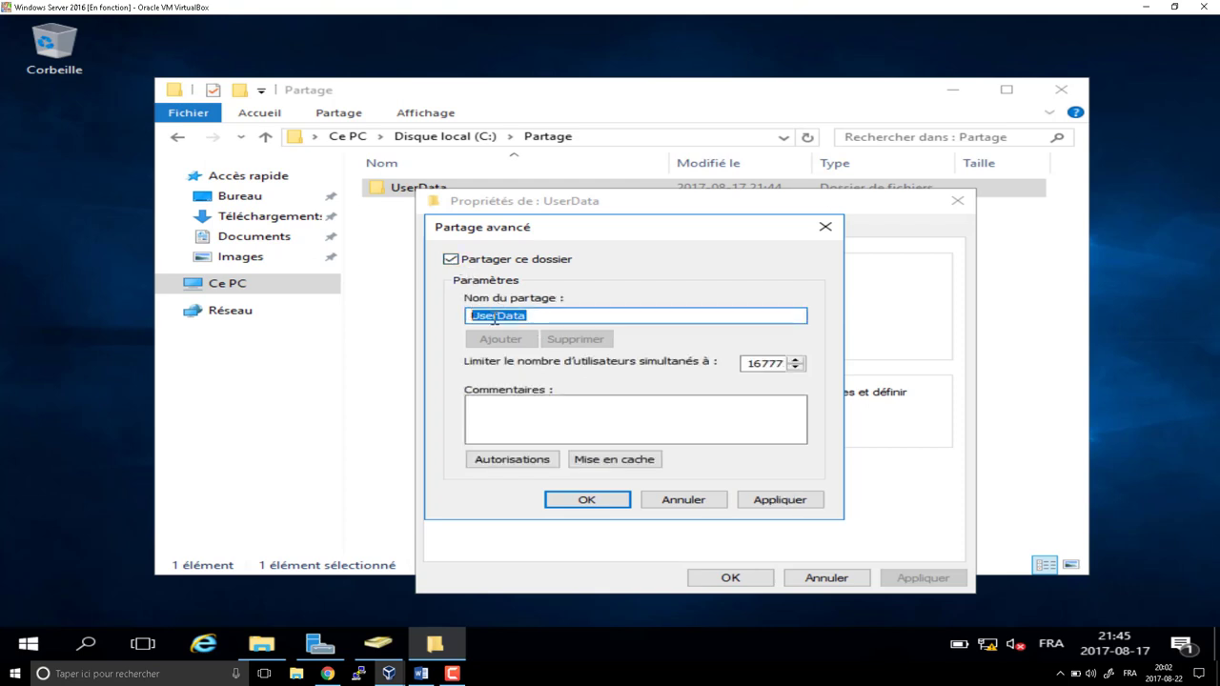
left_click(539, 316)
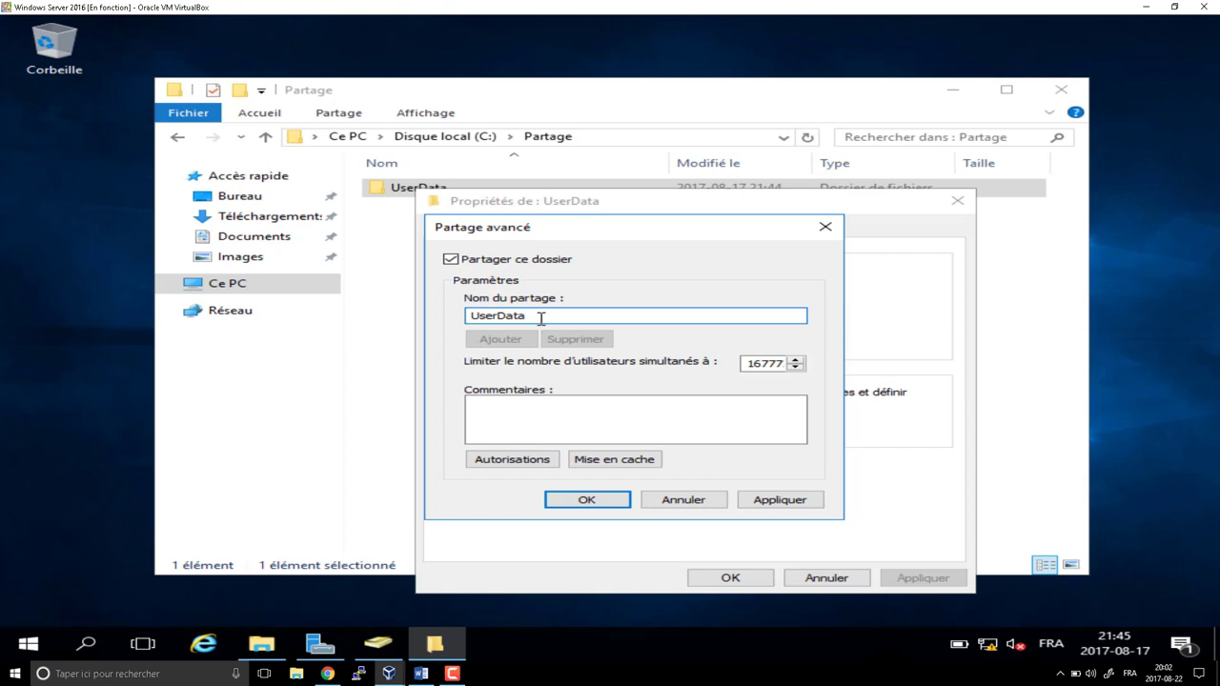
- In the UserData share permissions, allow Modifier for Tout le monde and add the Administrateurs group with Contrôle total
left_click(522, 462)
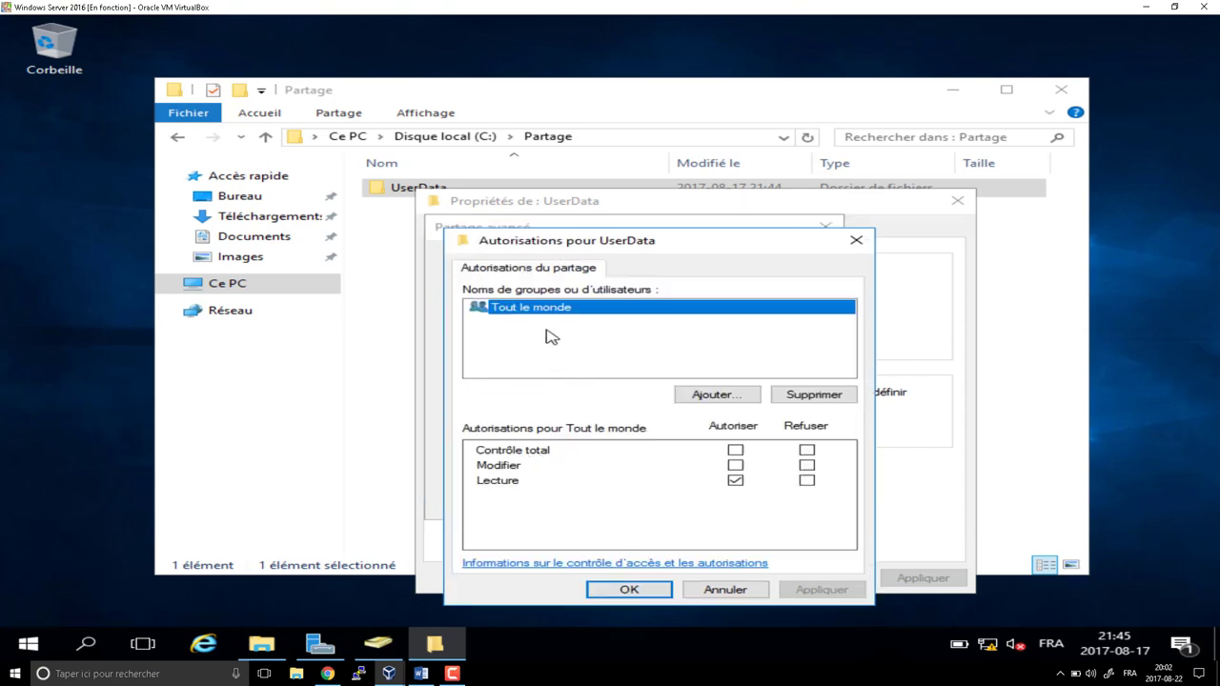
left_click(736, 465)
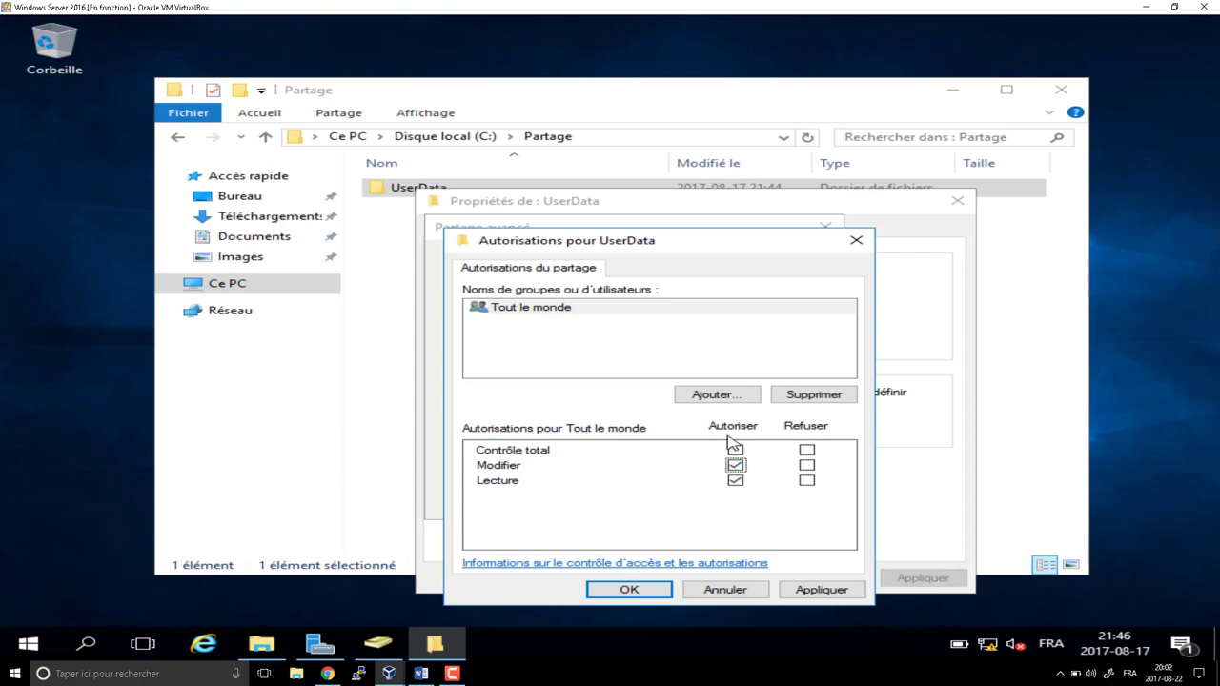
left_click(717, 396)
type("ad")
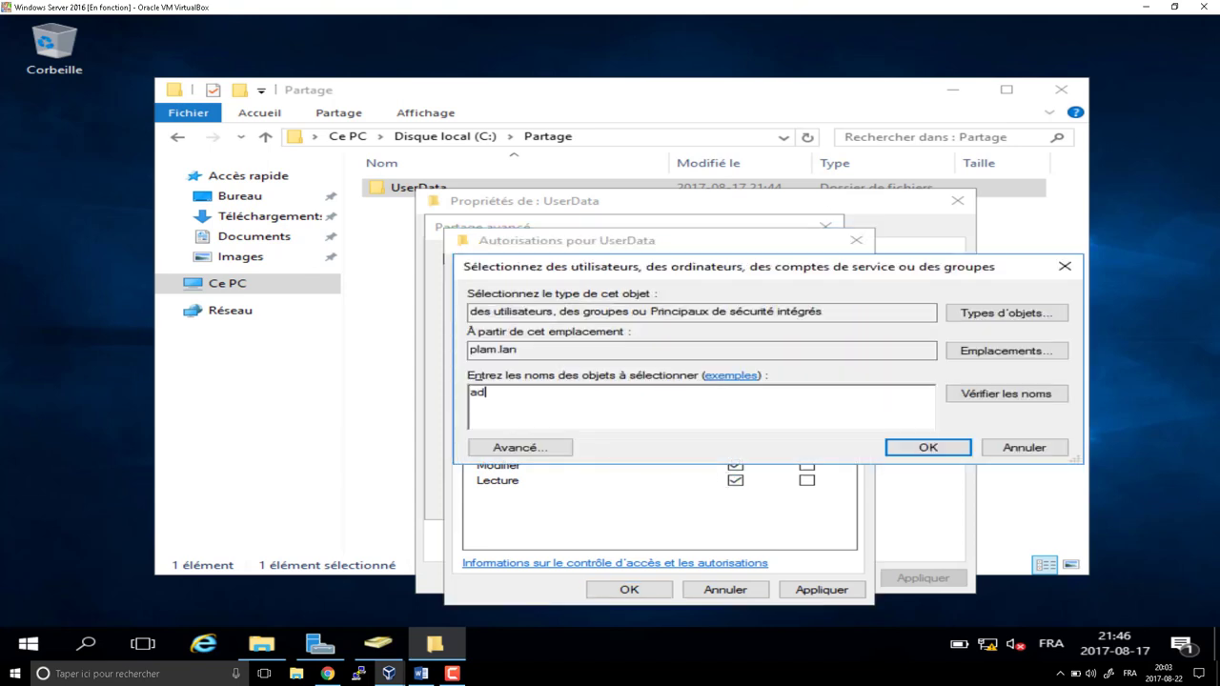
type("min")
key("Return")
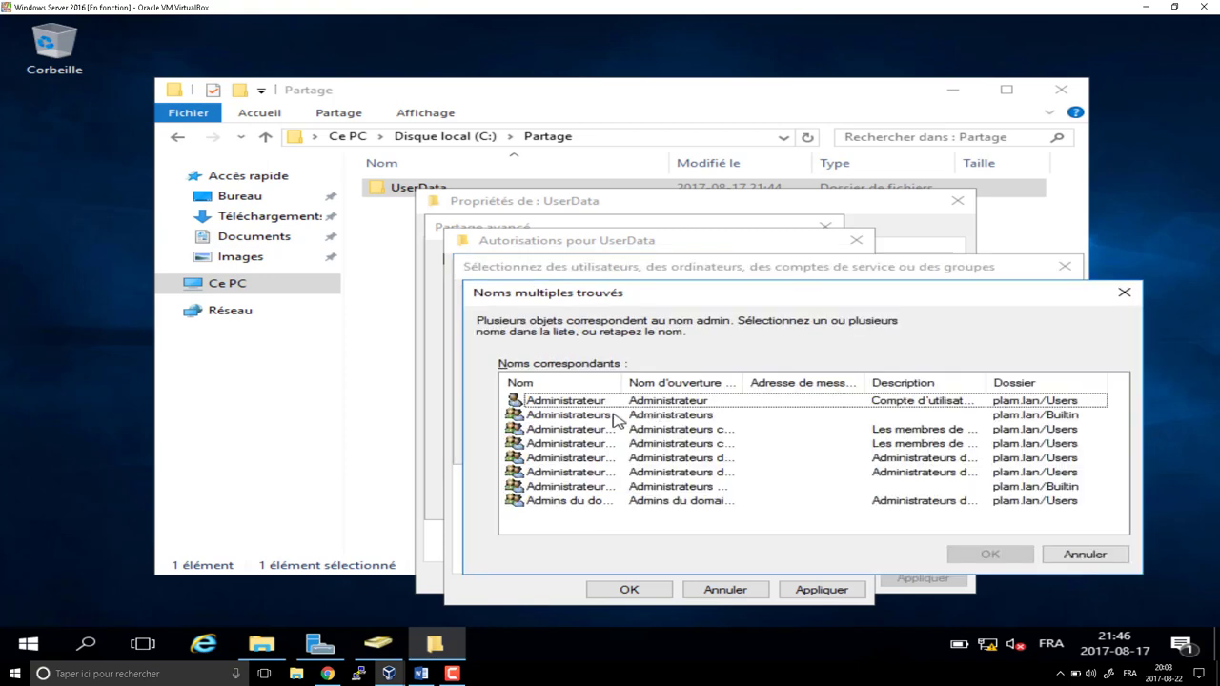
left_click(615, 416)
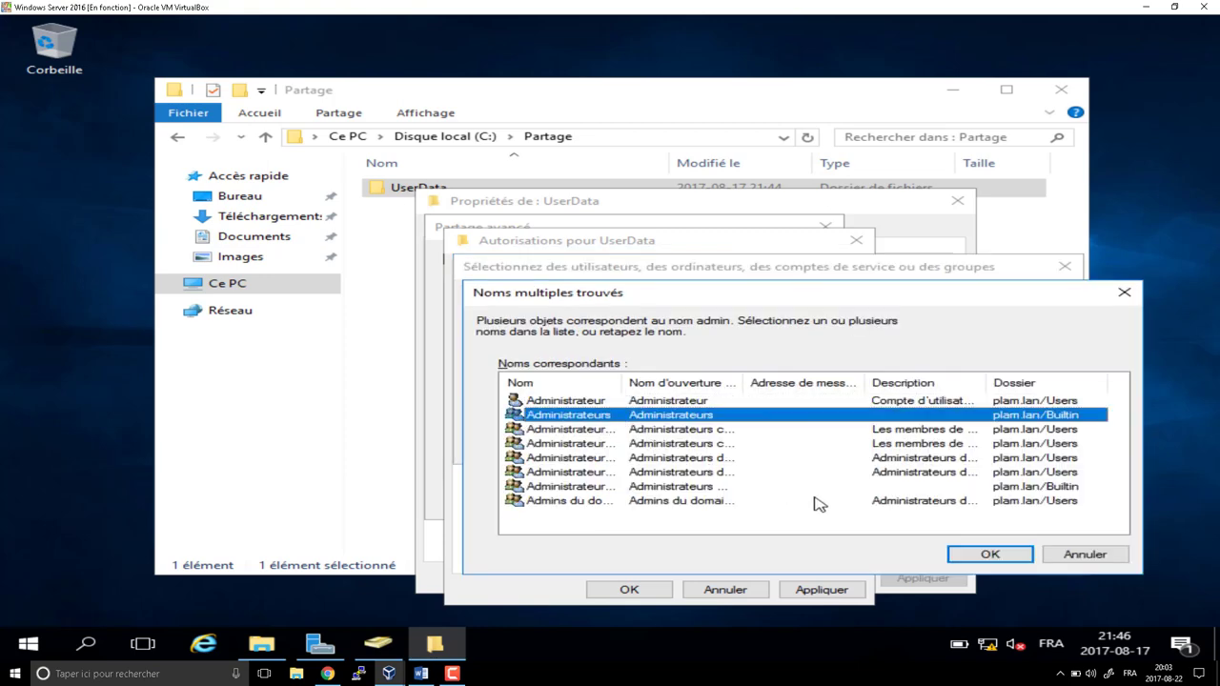
left_click(970, 548)
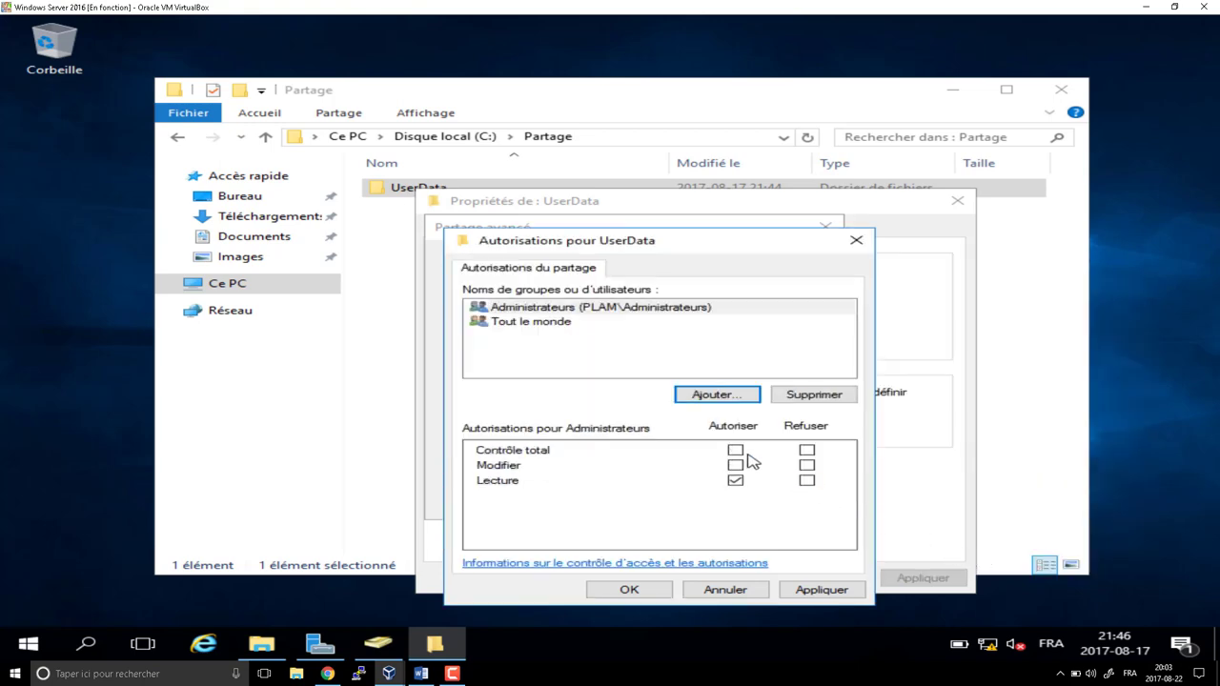
left_click(735, 450)
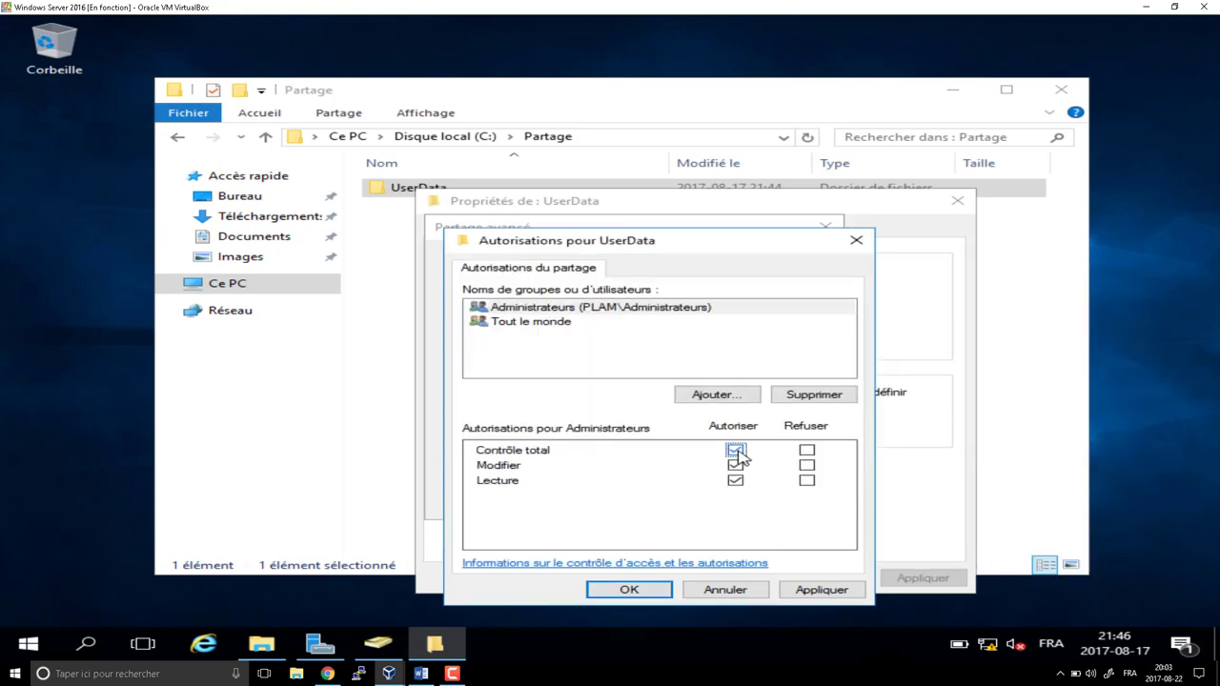
- Confirm the share permissions set for the UserData folder
left_click(652, 592)
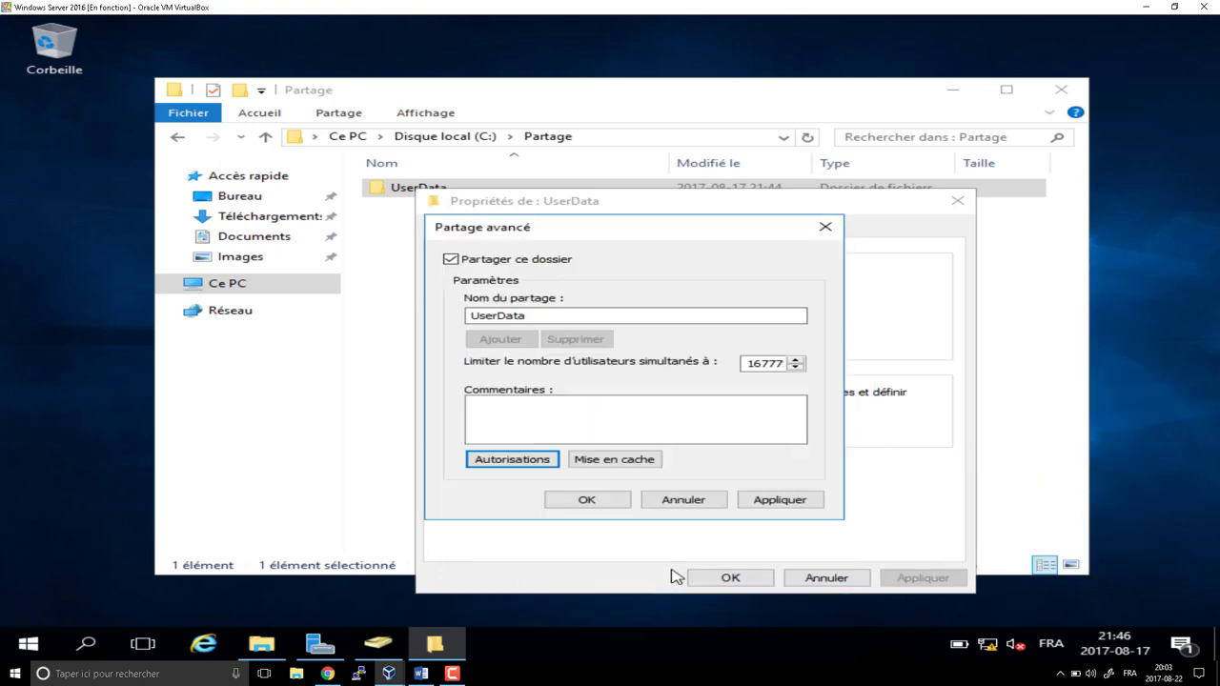
left_click(594, 498)
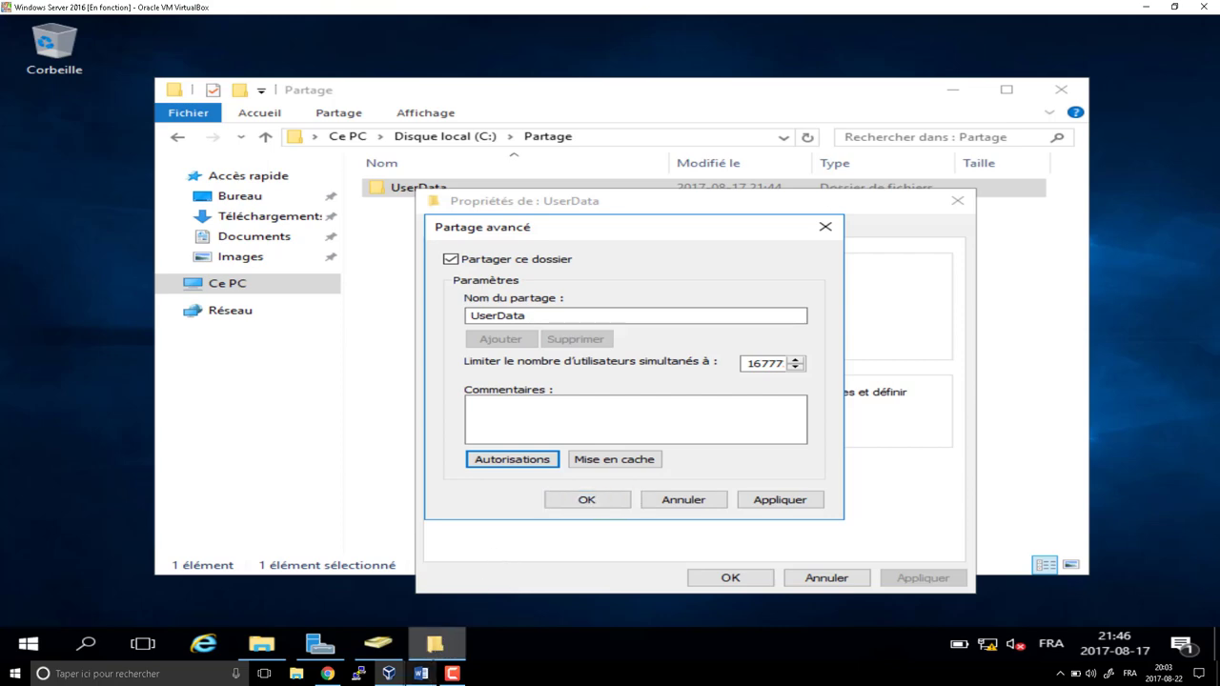
- Switch to the Word exercise document and review the sharing and NTFS requirements for UserData, especially users' read and modify rights in the share
left_click(421, 674)
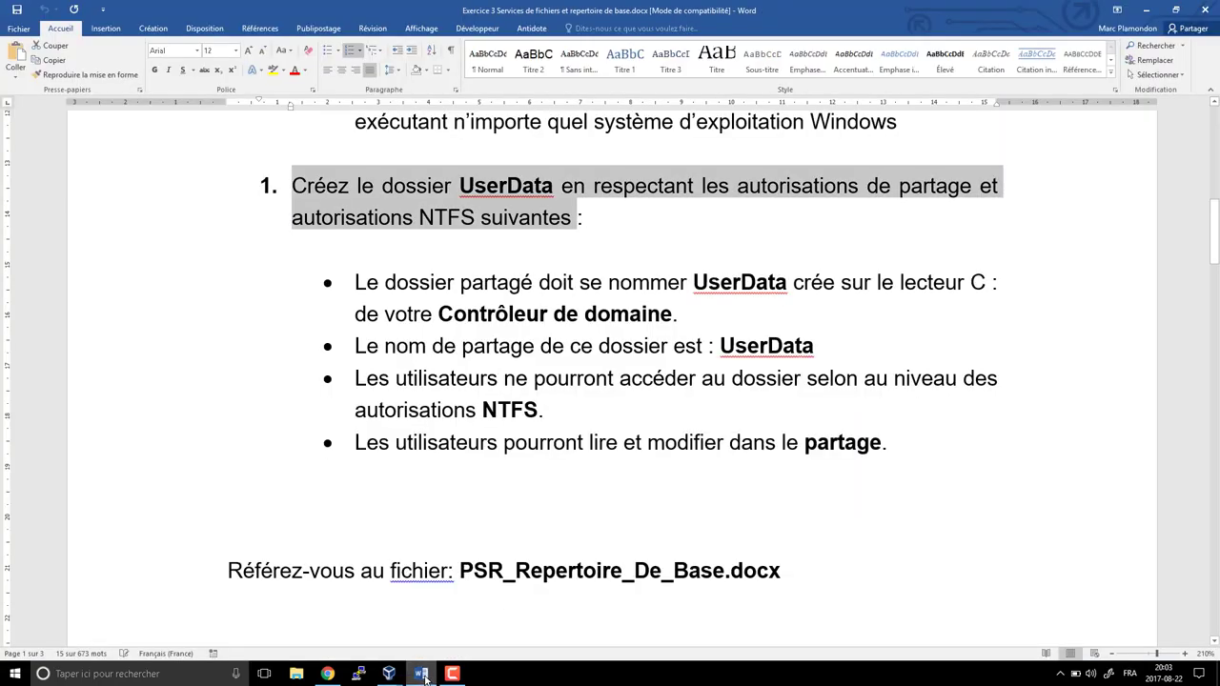
left_click(586, 378)
scroll(588, 380, "down", 1)
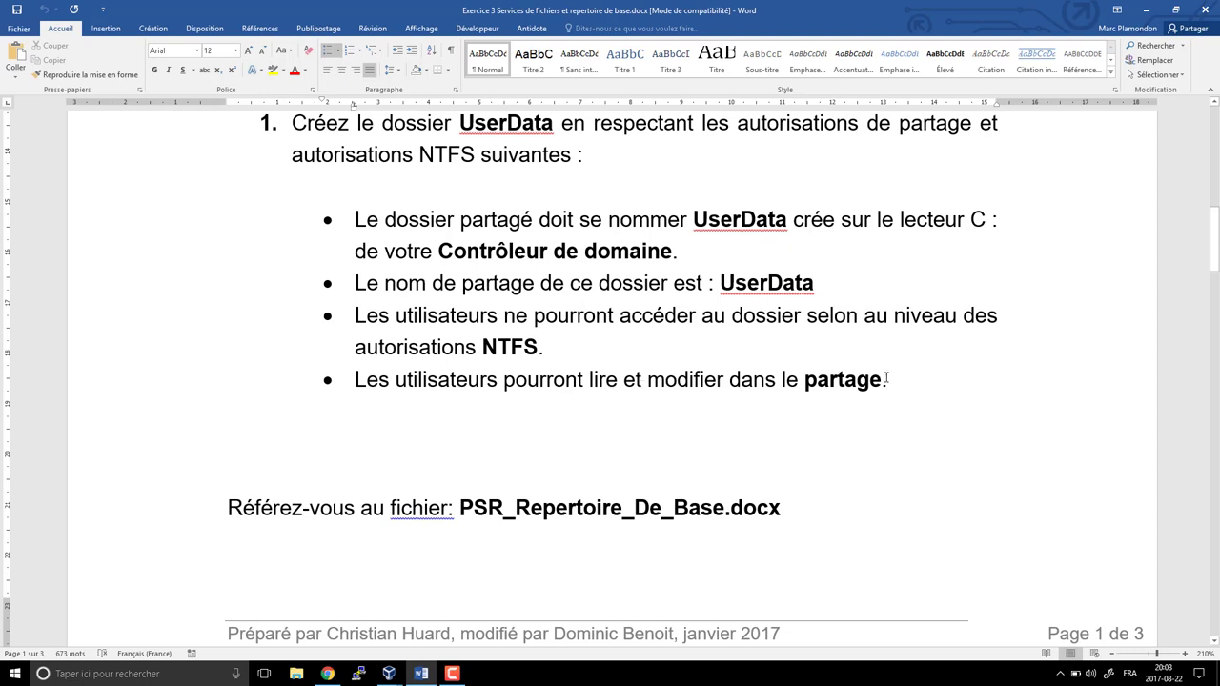
left_click_drag(887, 378, 363, 381)
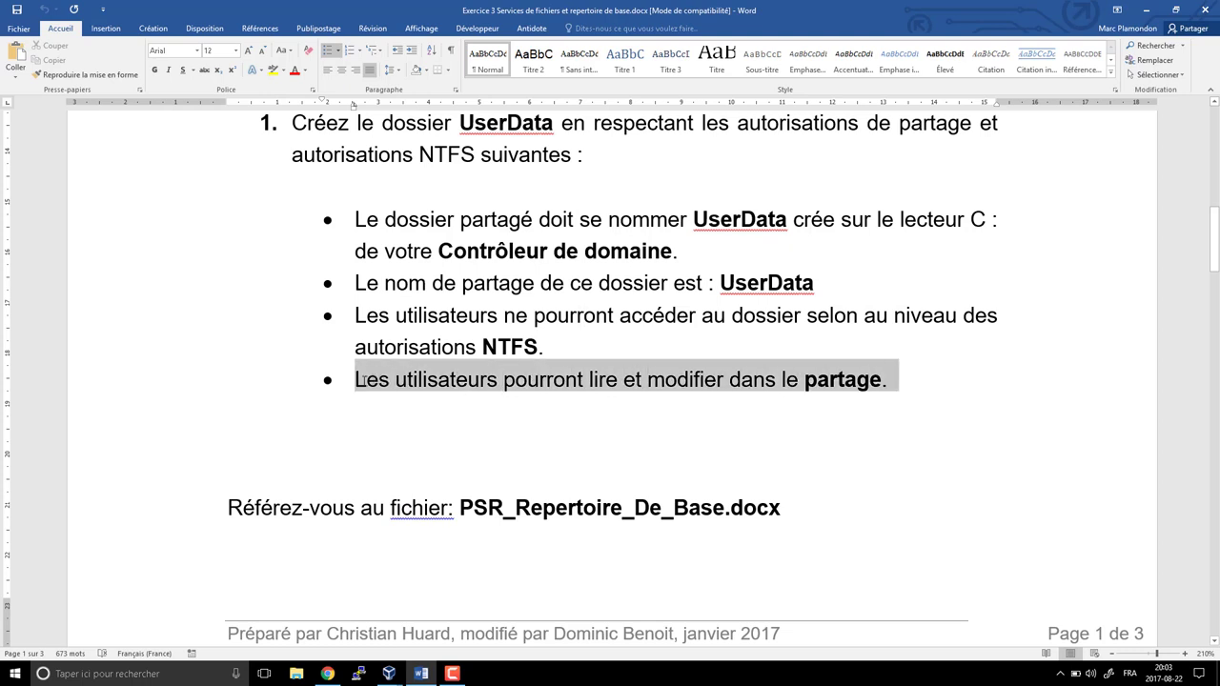
double_click(843, 381)
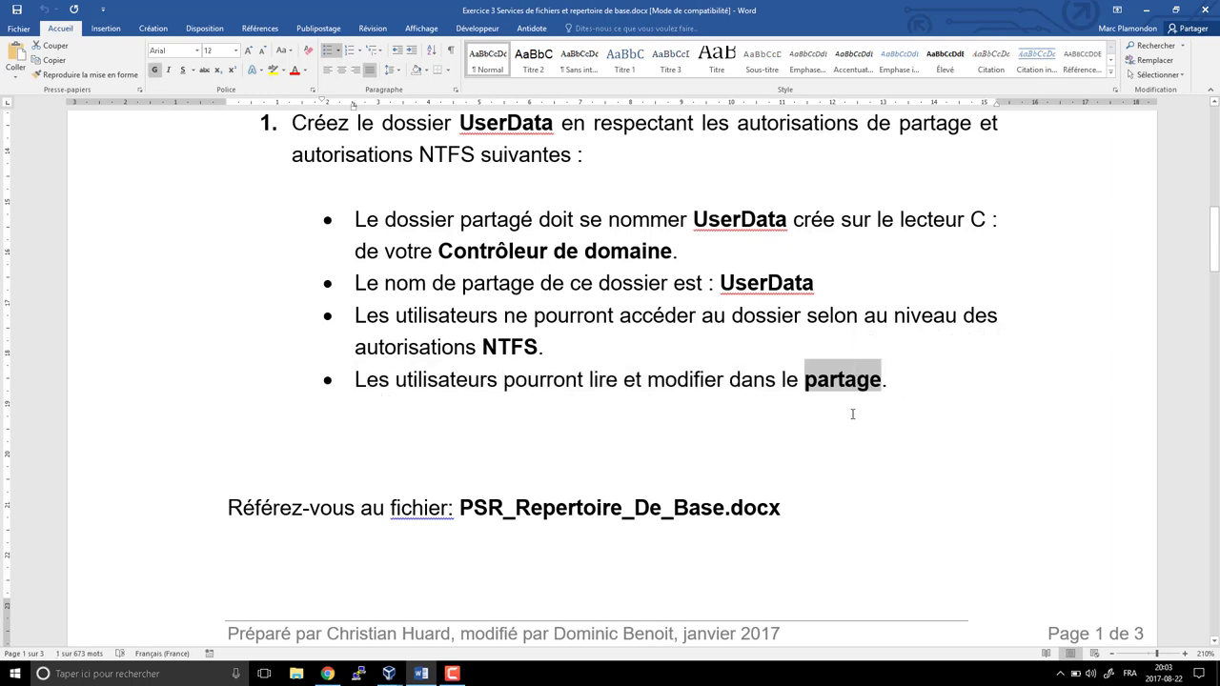
left_click(717, 381)
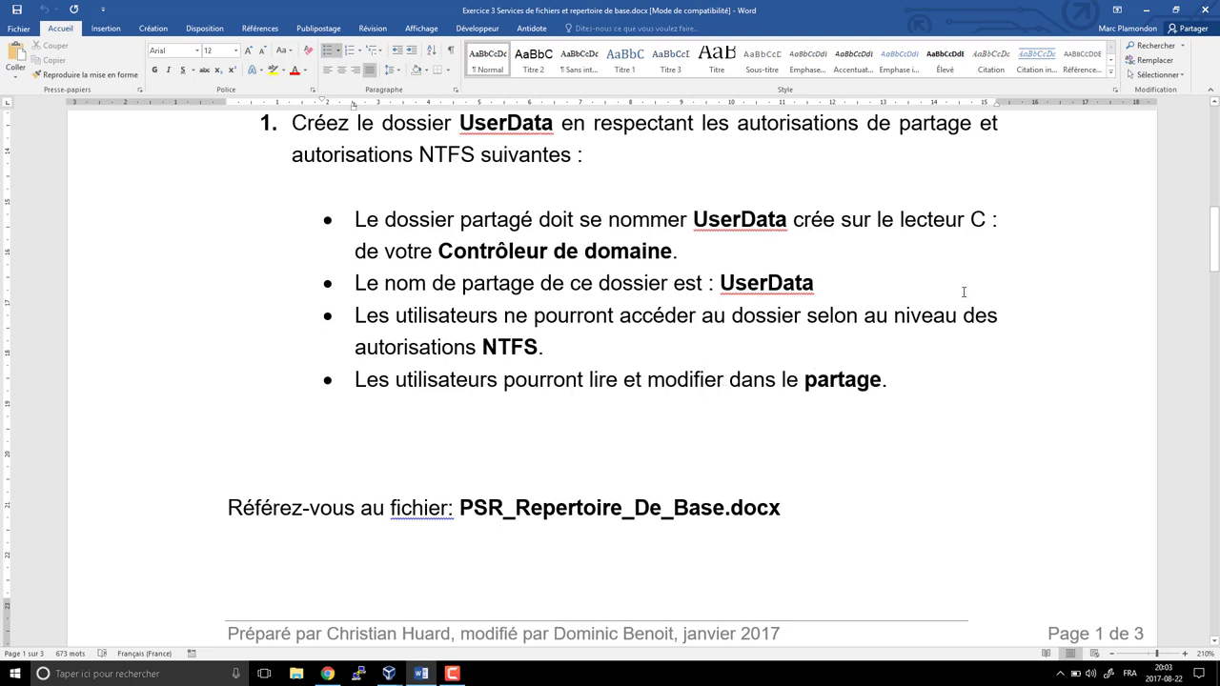
left_click(1147, 9)
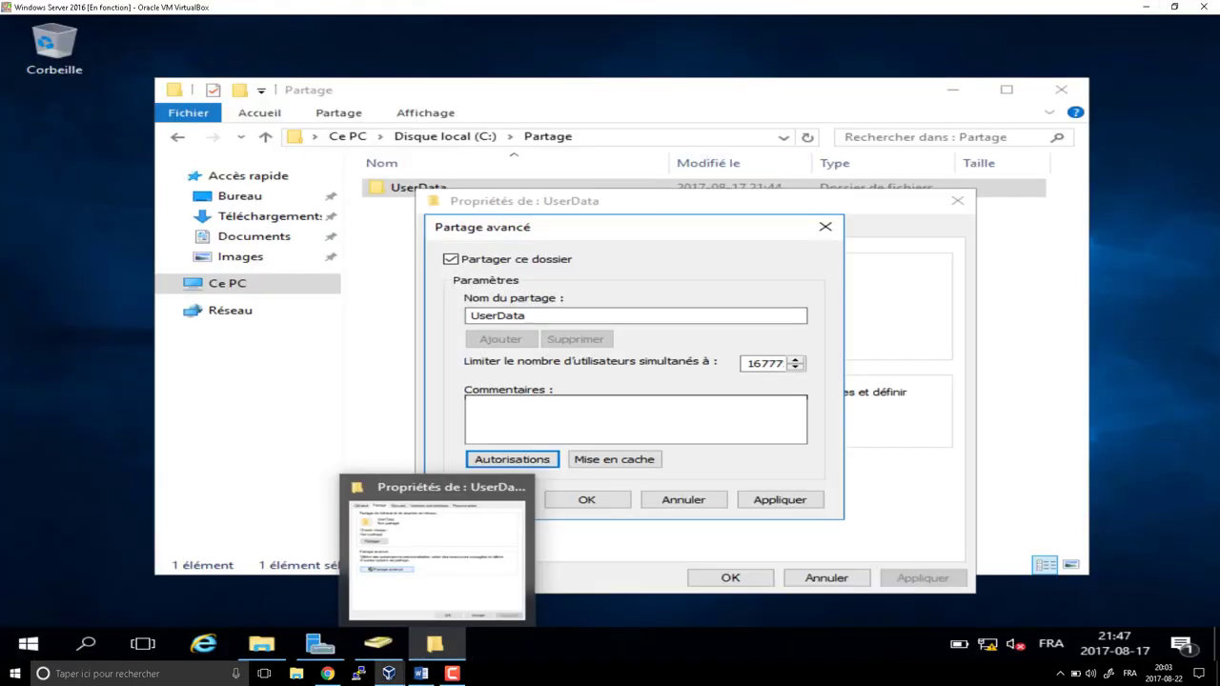
- Accept the advanced sharing settings in the Windows Server 2016 machine and check the UserData share's network path
left_click(615, 502)
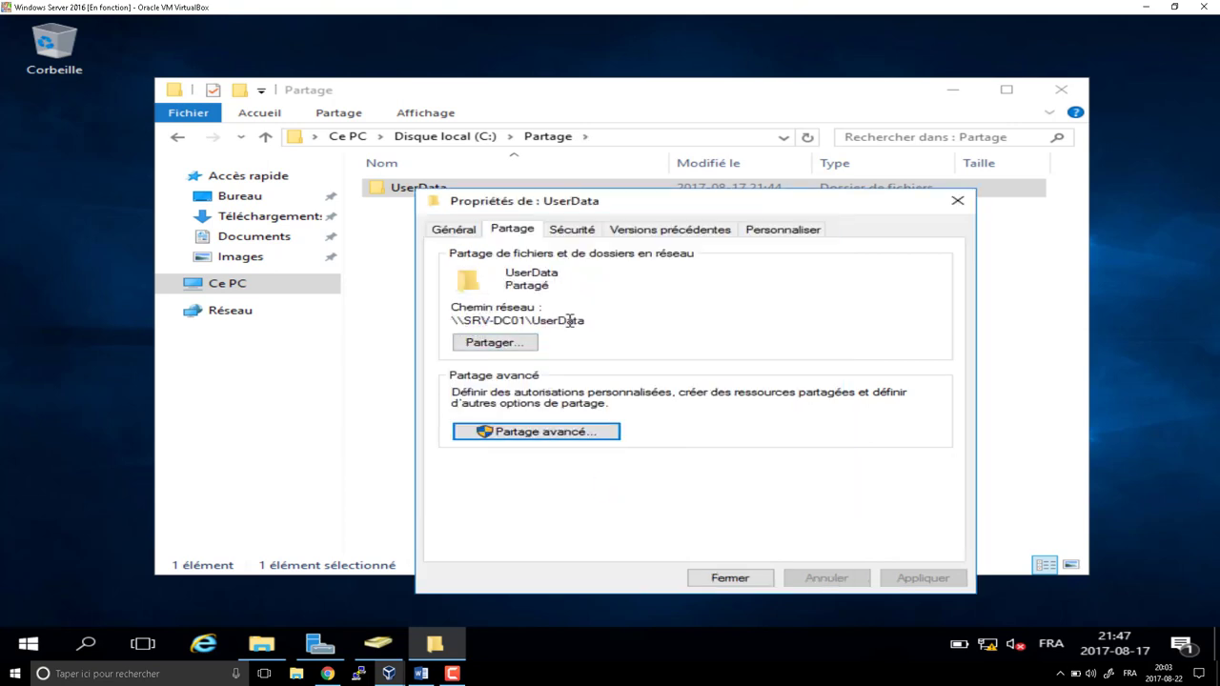
left_click_drag(578, 321, 451, 321)
left_click(451, 322)
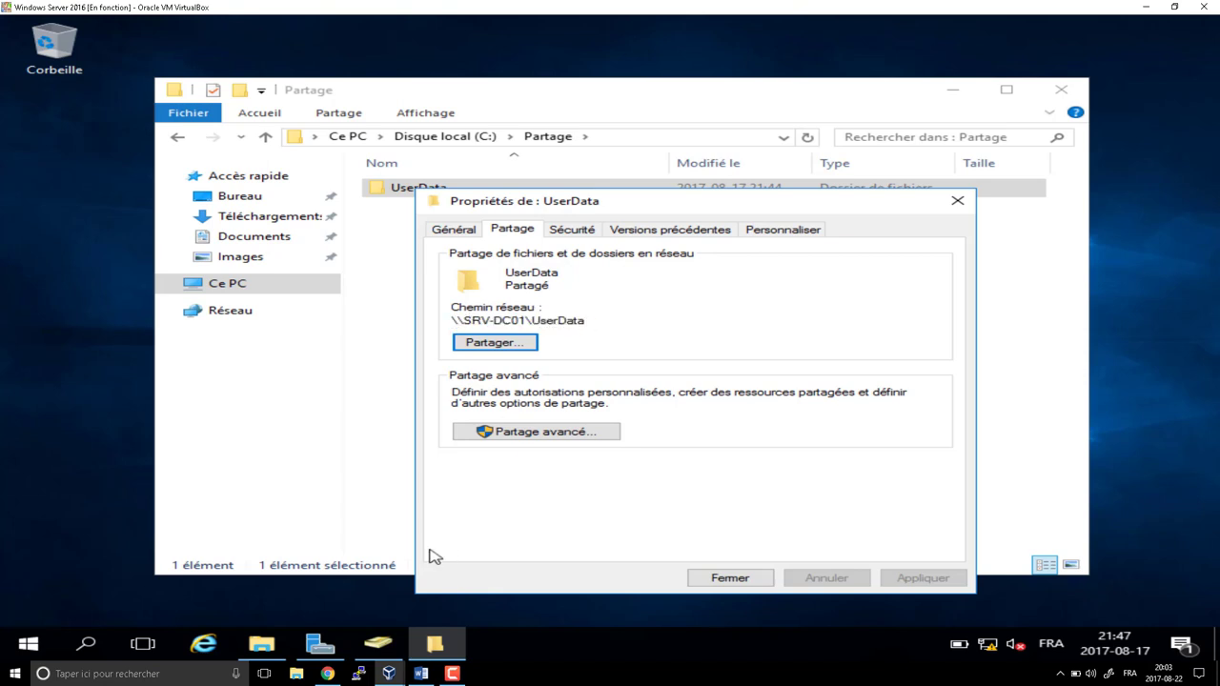
- Switch to the Windows 7 virtual machine and open the network location \\srv-dc01 through Exécuter
mouse_move(391, 675)
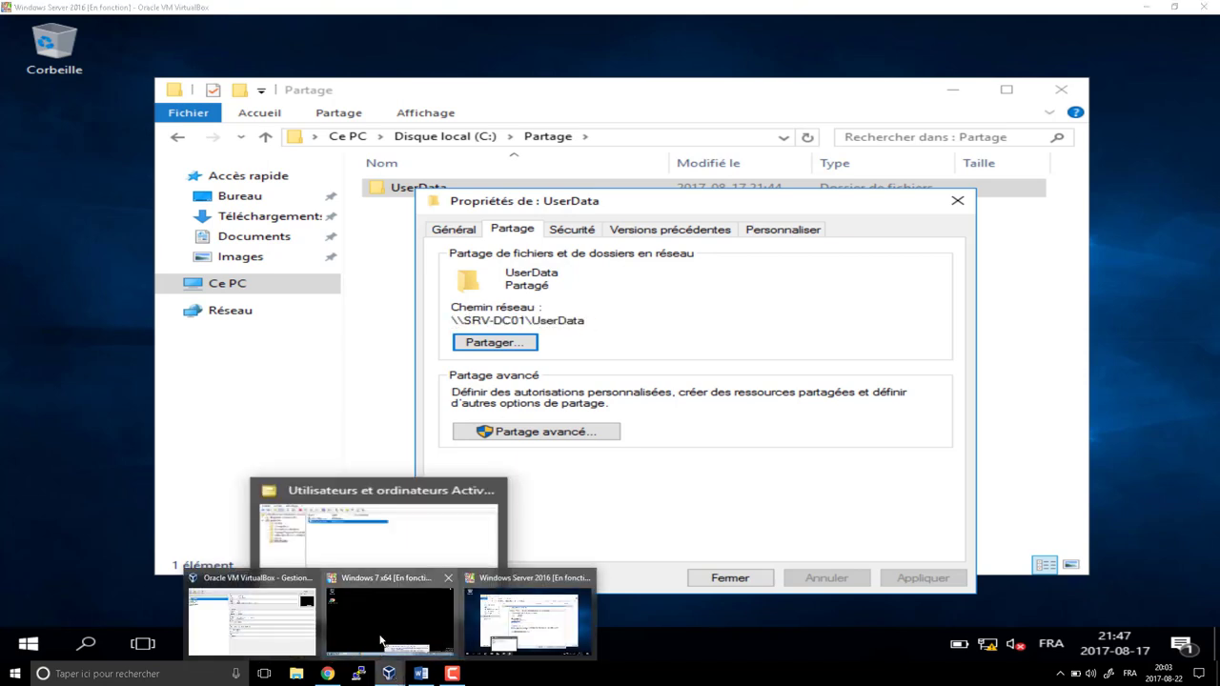
left_click(379, 629)
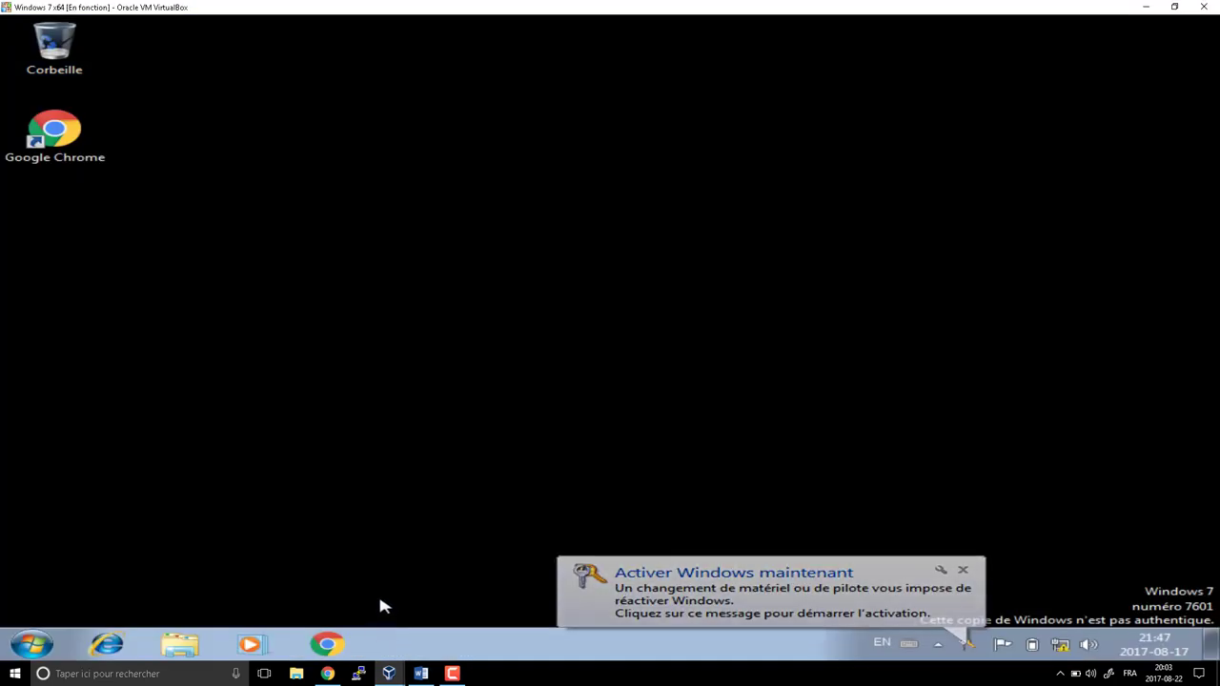
key("super+r")
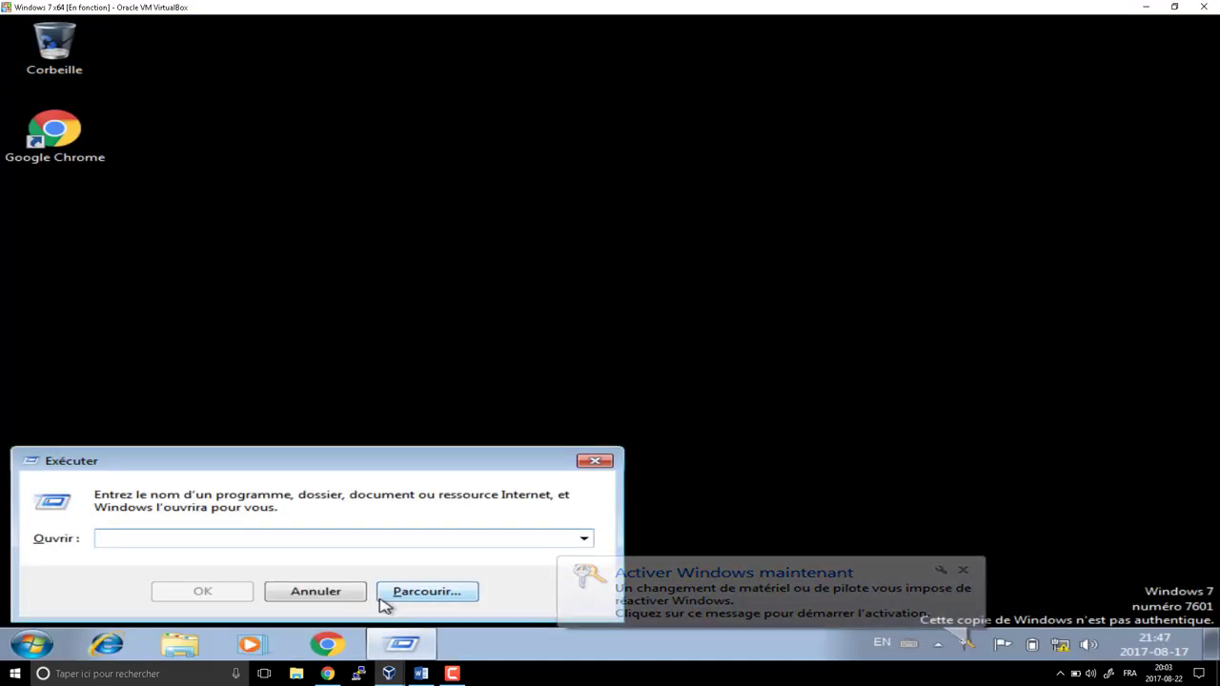
type("\\\\")
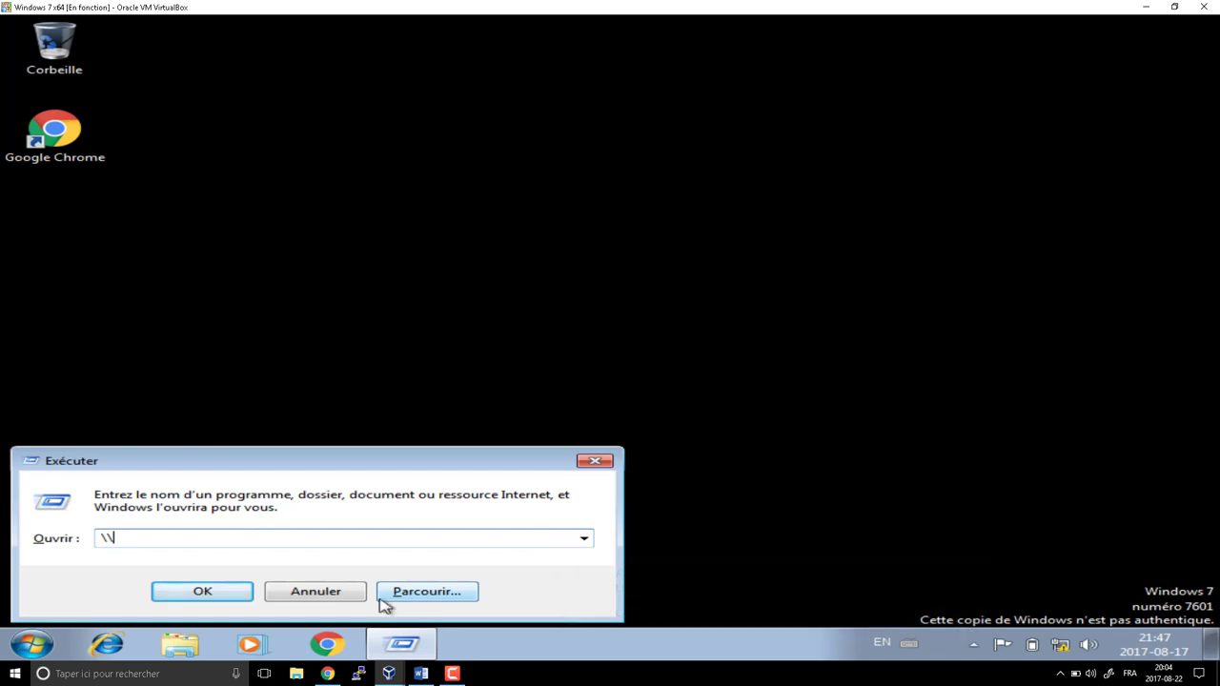
type("srv")
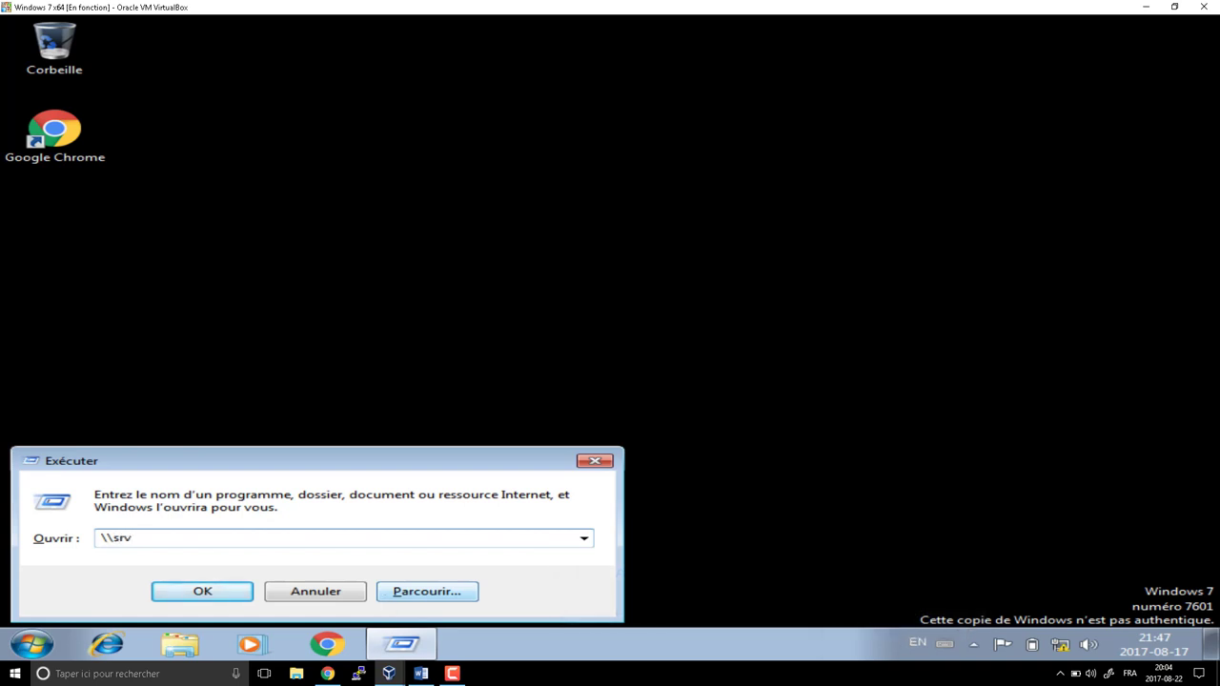
type("-dc01")
key("Return")
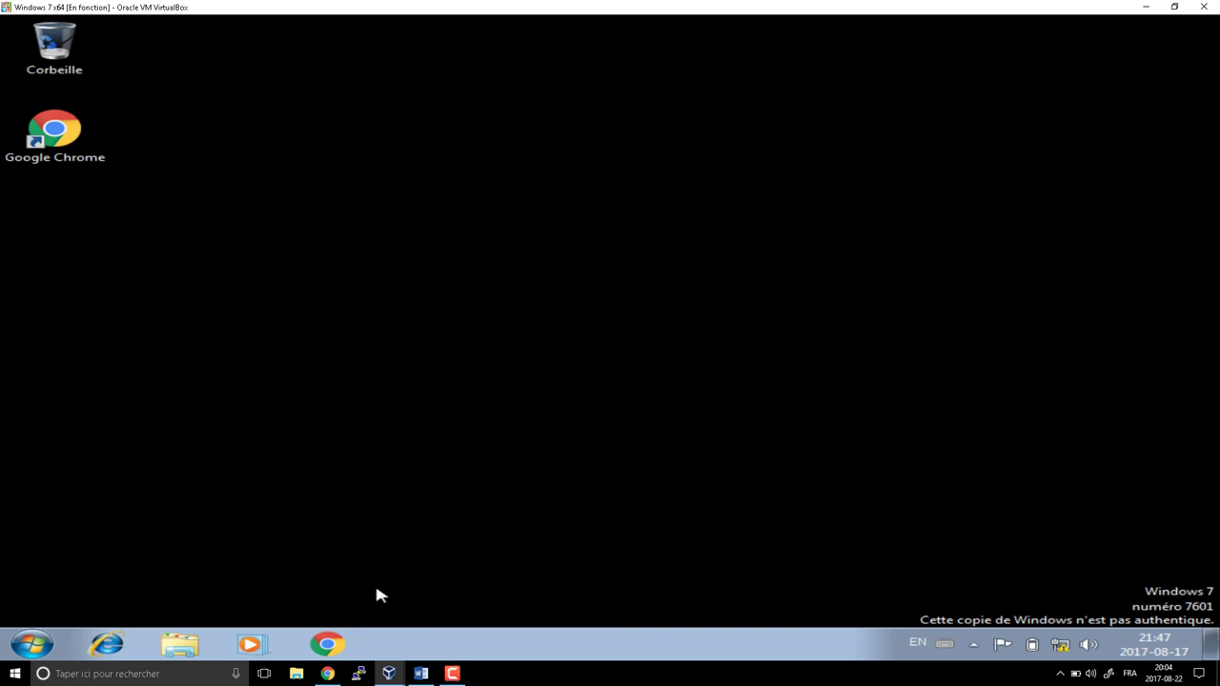
mouse_move(389, 673)
left_click(515, 619)
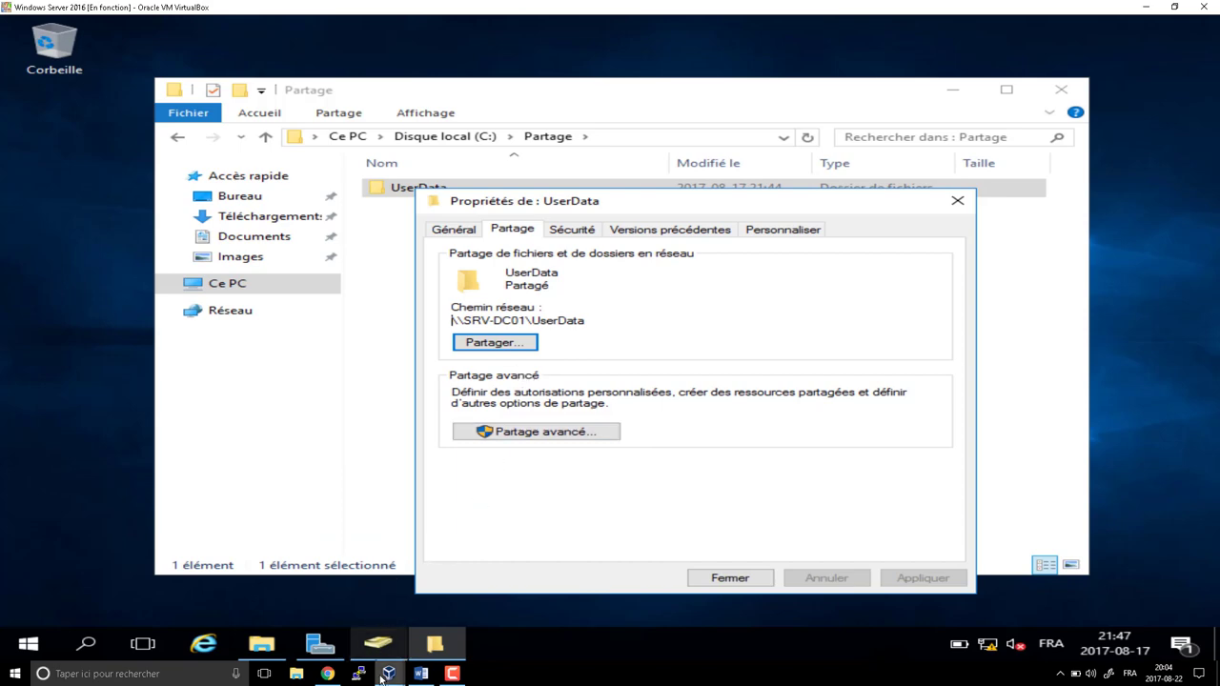
mouse_move(389, 678)
left_click(386, 636)
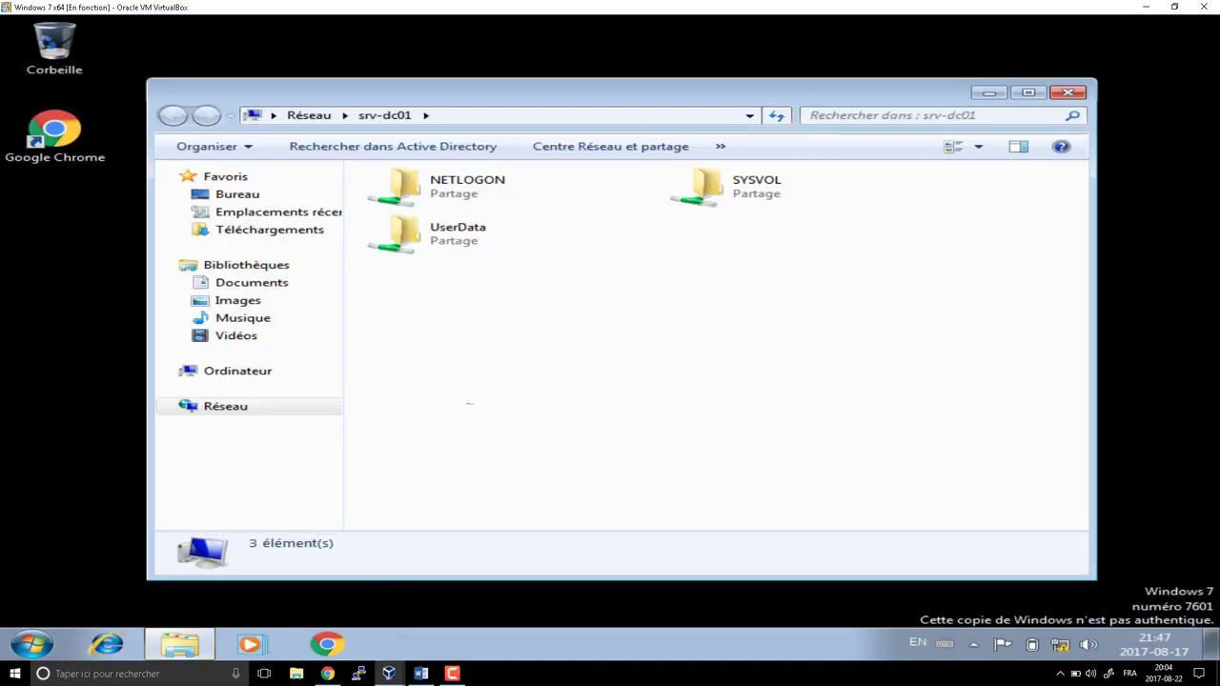
- Check which account is logged on to Windows 7, and open the UserData share on srv-dc01 to test access
left_click(448, 244)
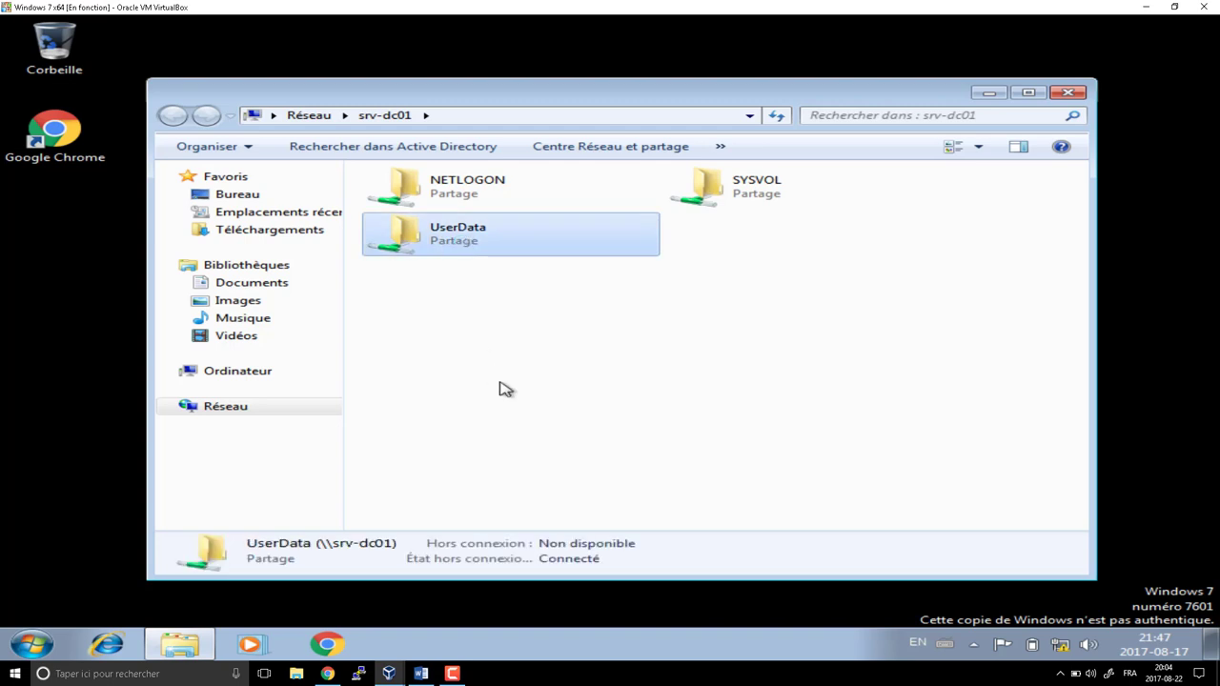
left_click(31, 645)
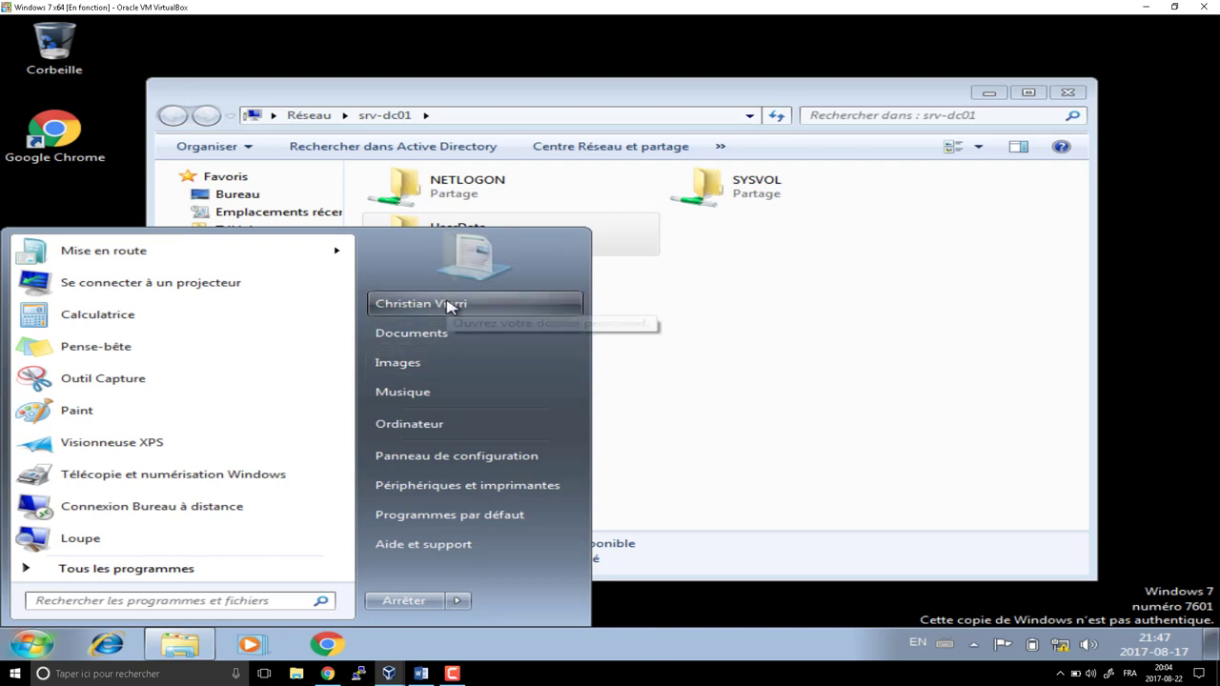
left_click(684, 313)
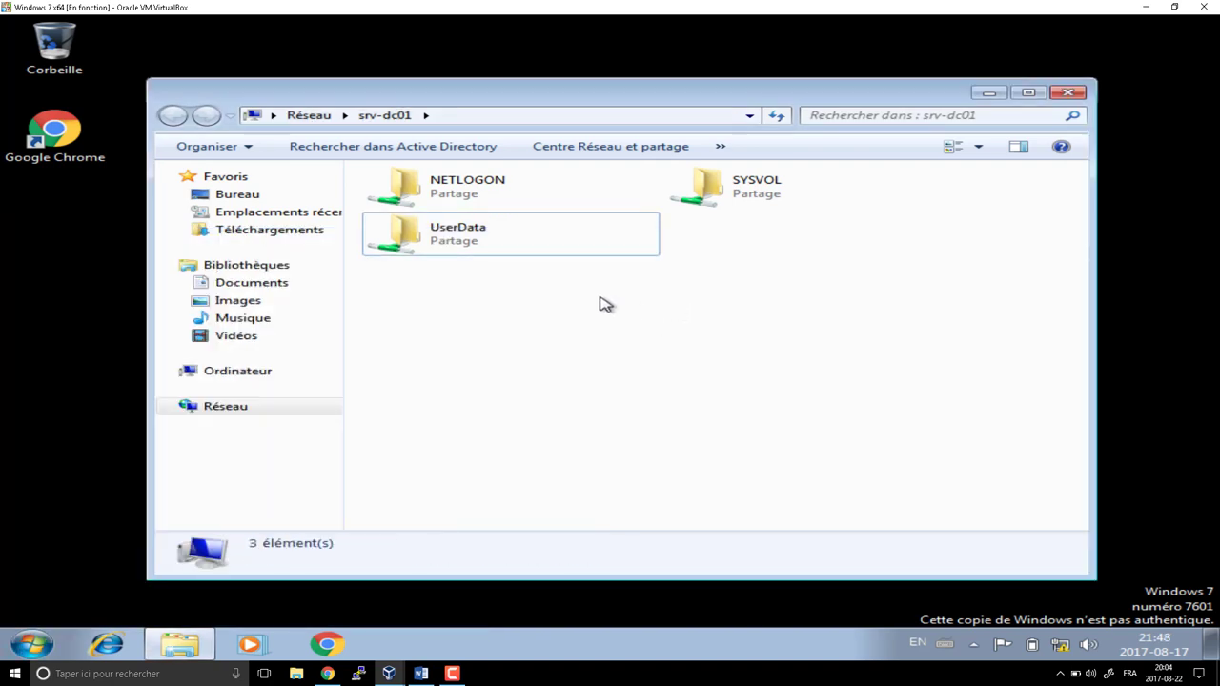
double_click(426, 246)
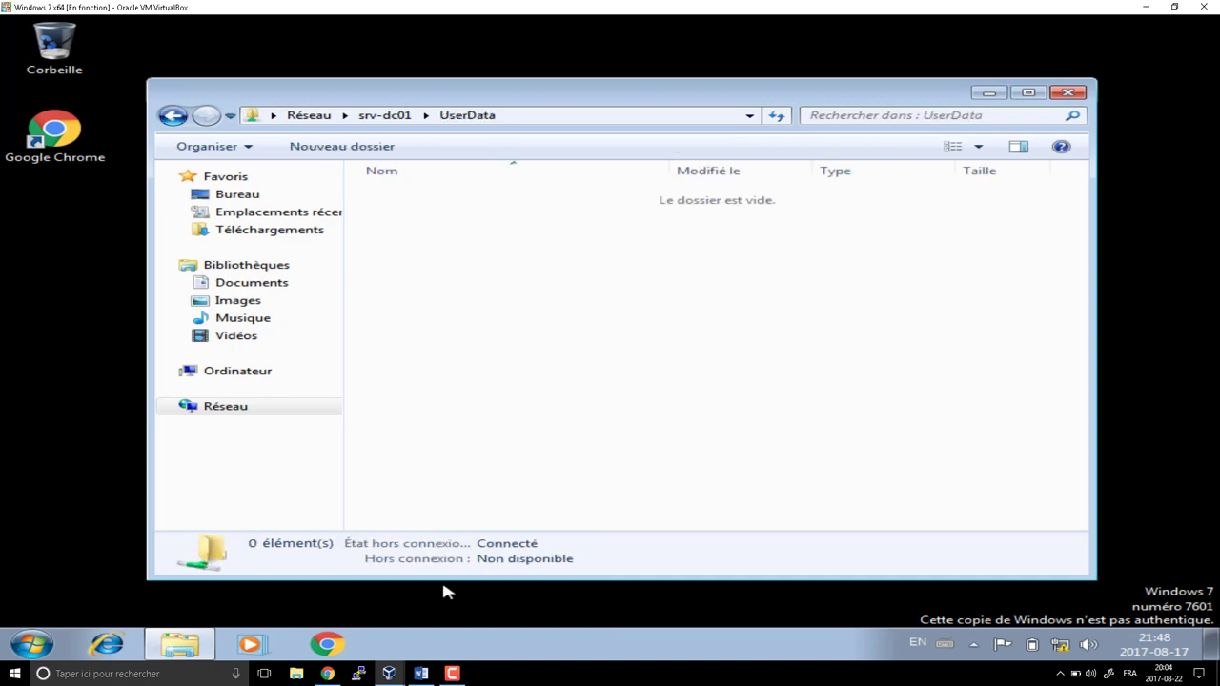
- Switch to the Windows Server 2016 virtual machine and examine UserData's NTFS permissions for the Utilisateurs group and the individual user account
mouse_move(388, 673)
left_click(487, 641)
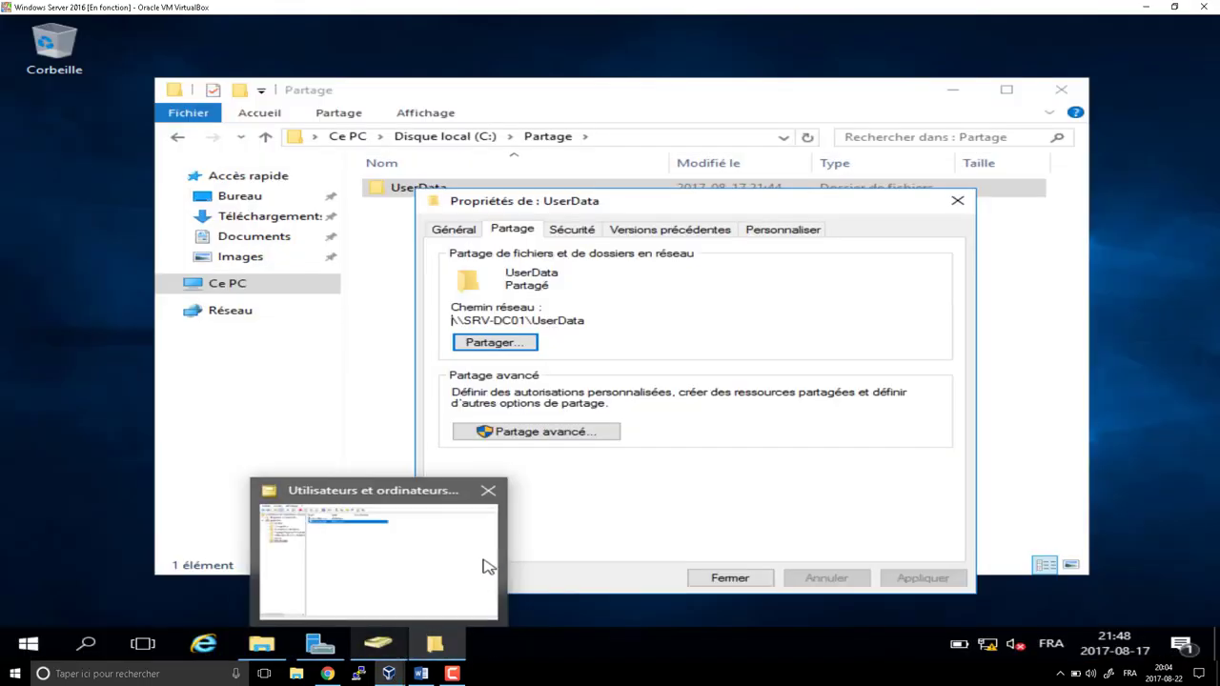
left_click(582, 232)
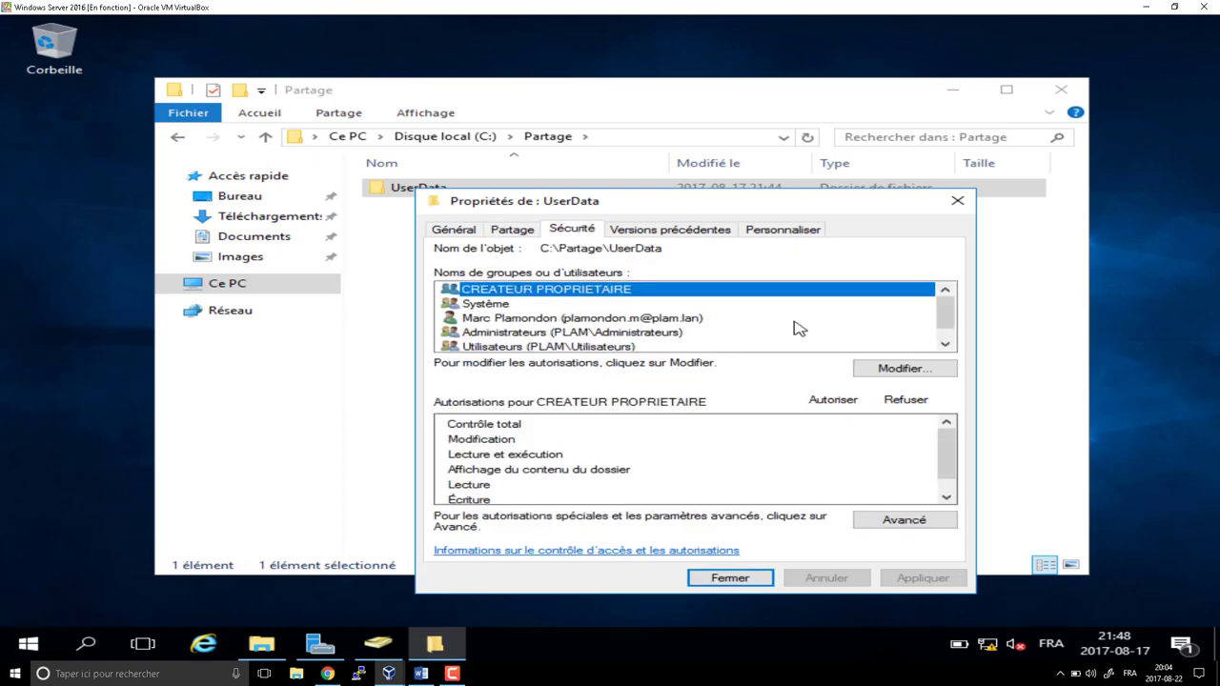
left_click_drag(943, 324, 947, 329)
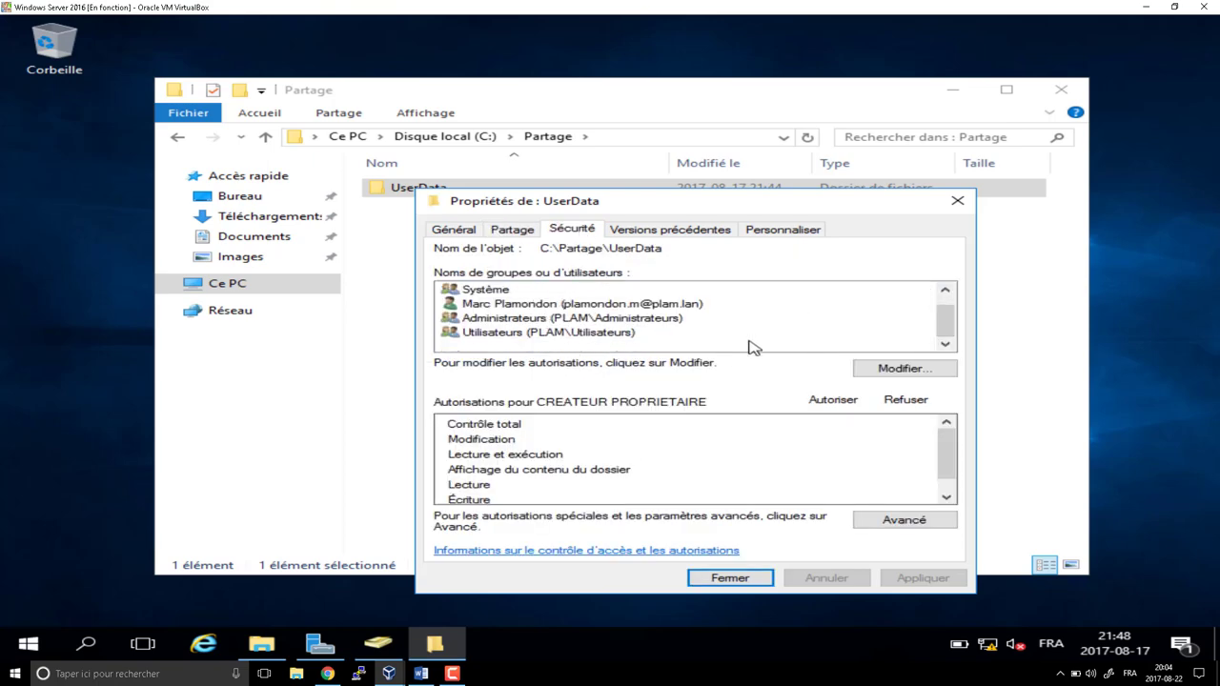
left_click(486, 333)
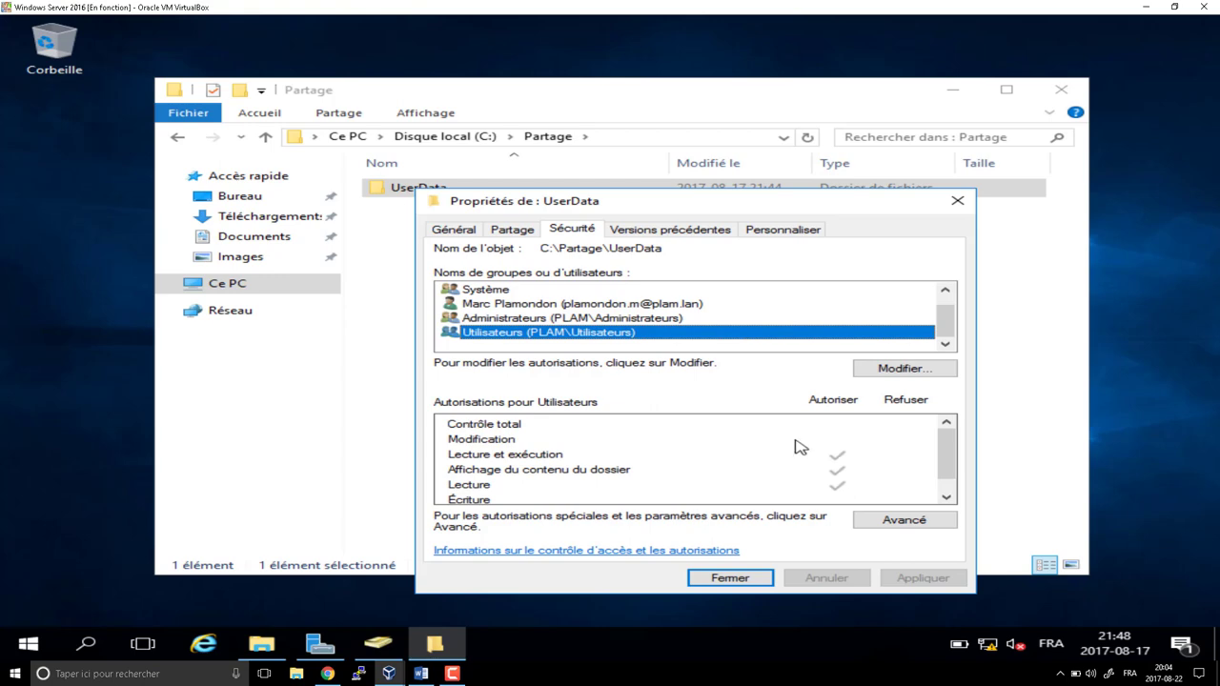
left_click(529, 305)
- Add the Administrateur account to UserData's NTFS permissions, searching for admin and keeping the default rights
left_click(883, 369)
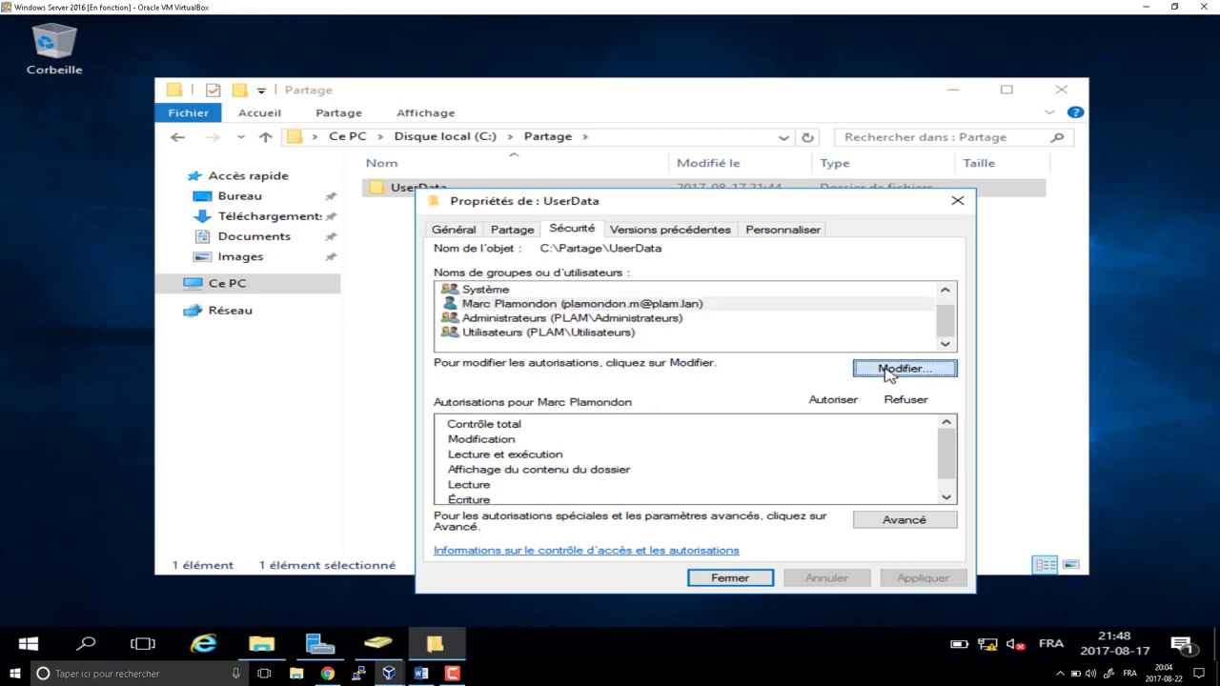
left_click(720, 441)
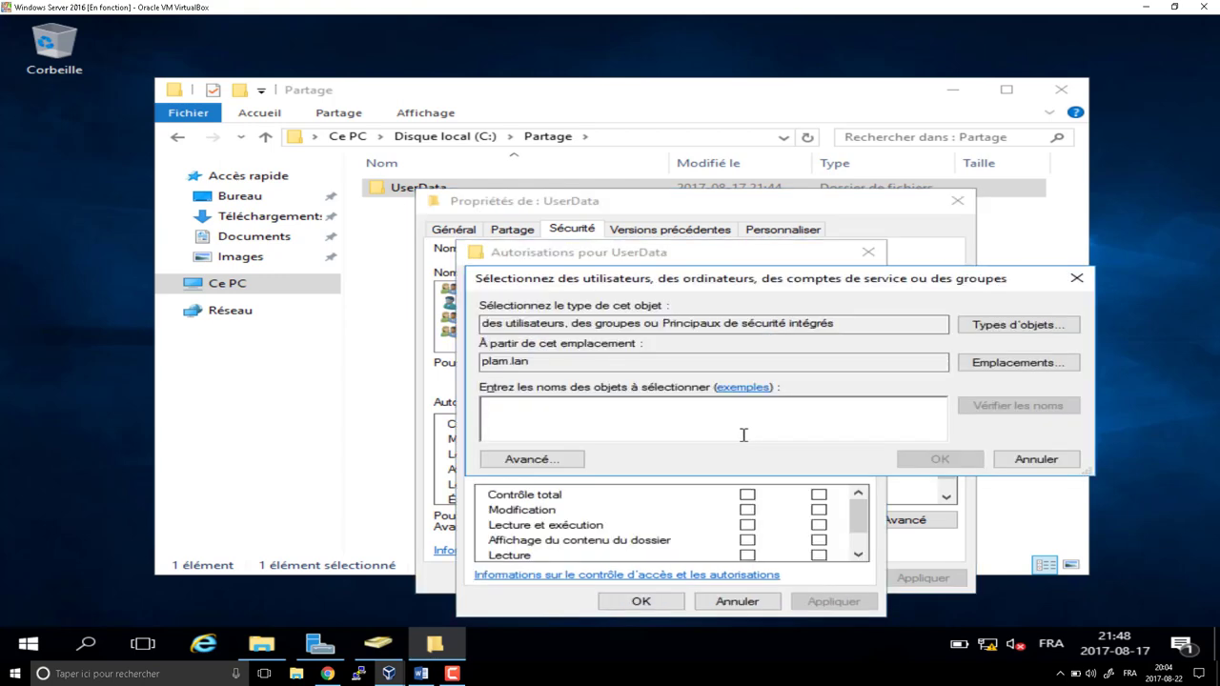
type("admin")
key("Return")
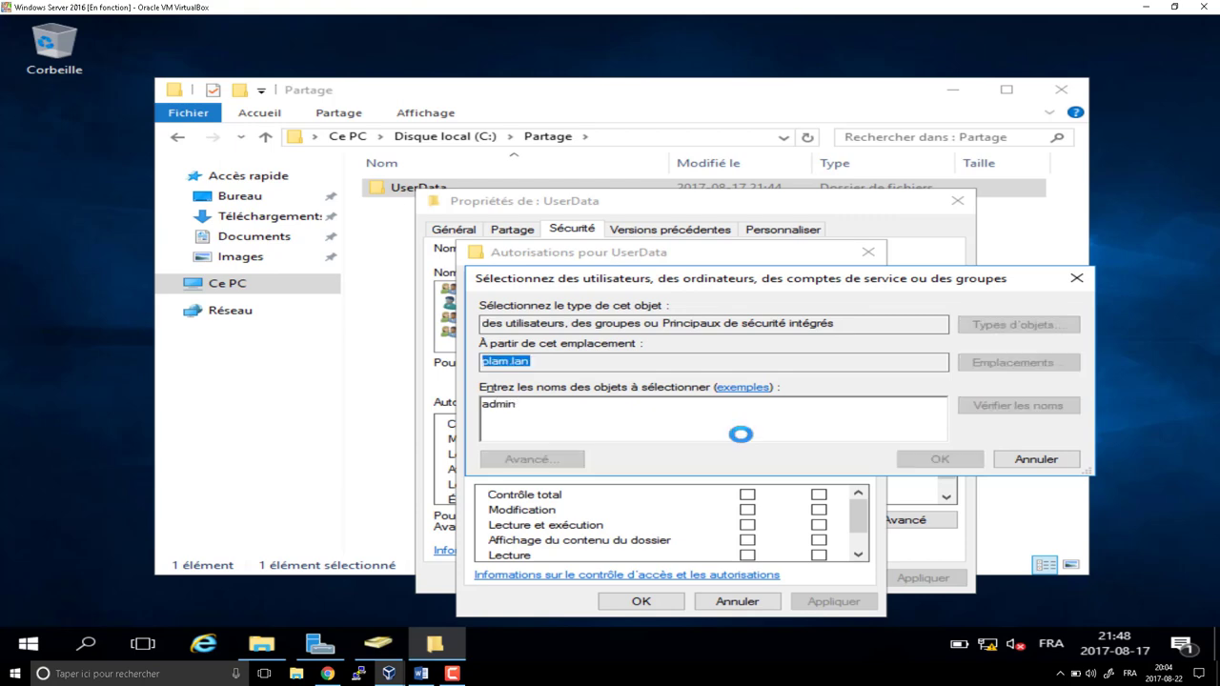
left_click(615, 414)
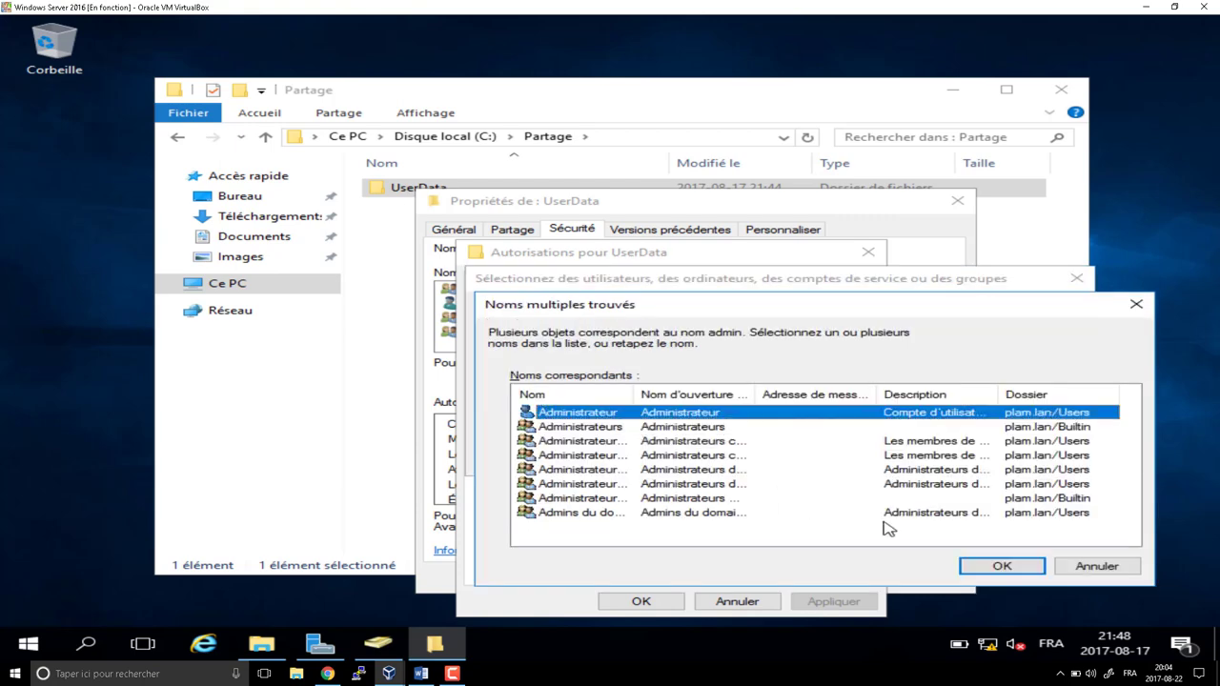
left_click(988, 566)
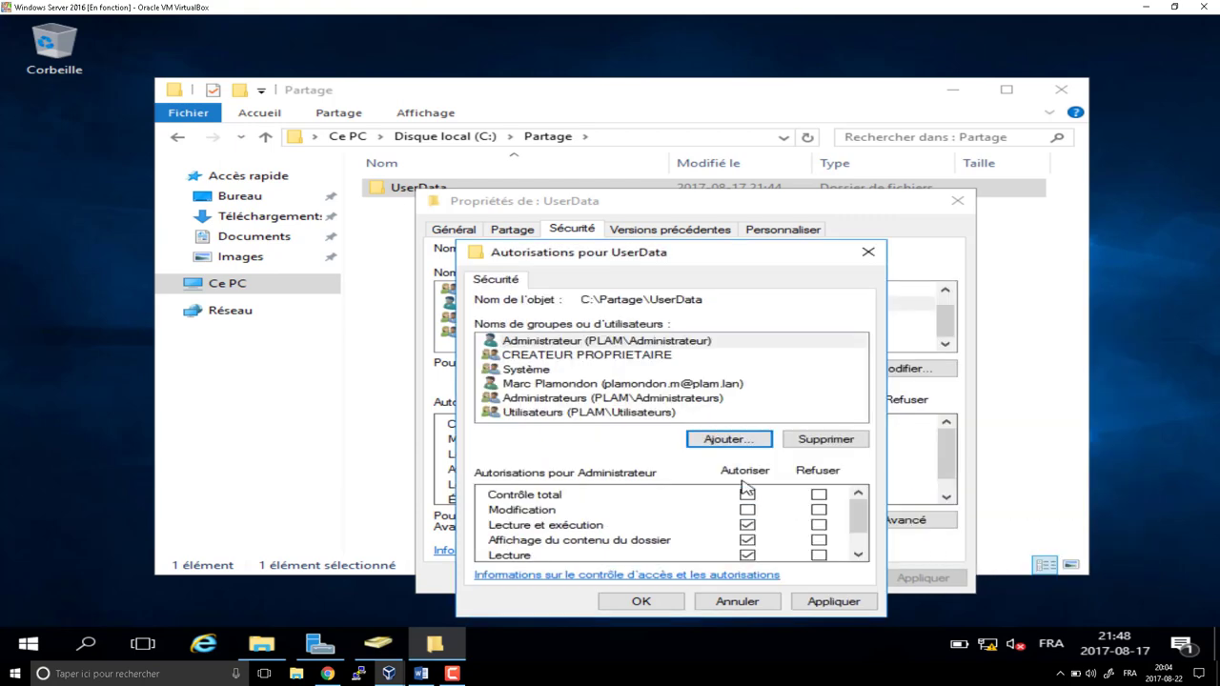
left_click(677, 603)
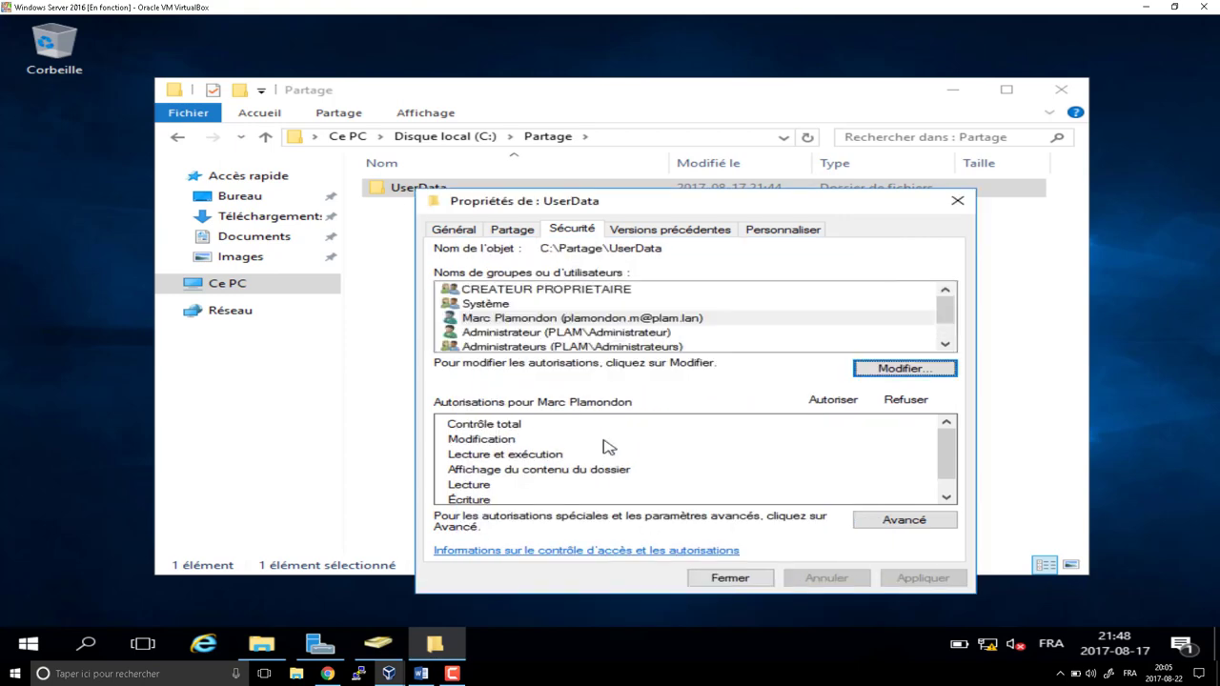
- Compare the NTFS permissions of the Administrateur account and the Utilisateurs group on UserData
left_click(500, 334)
left_click(500, 334)
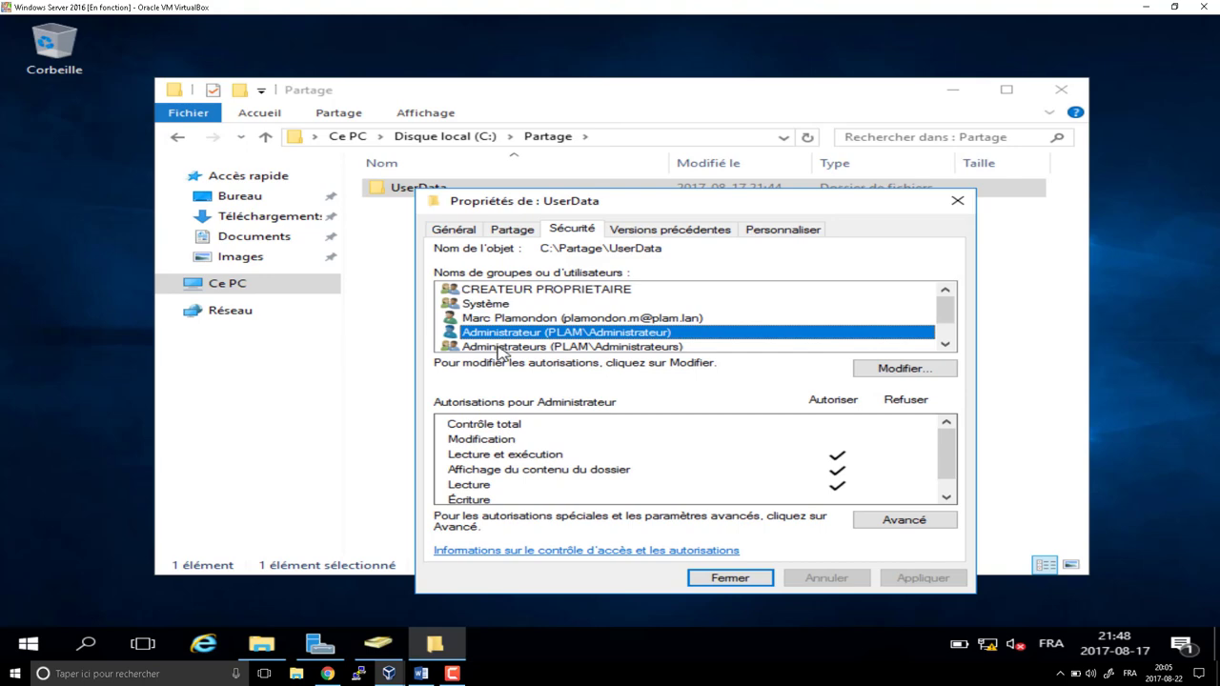
scroll(499, 349, "down", 1)
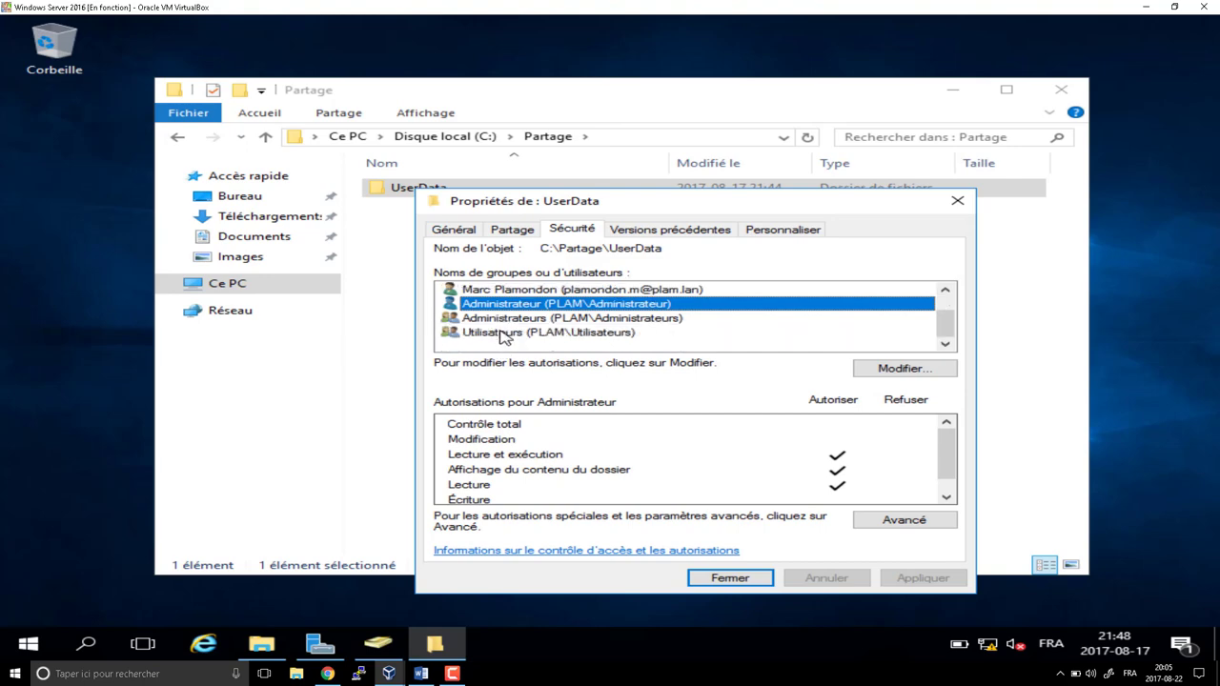
left_click(503, 333)
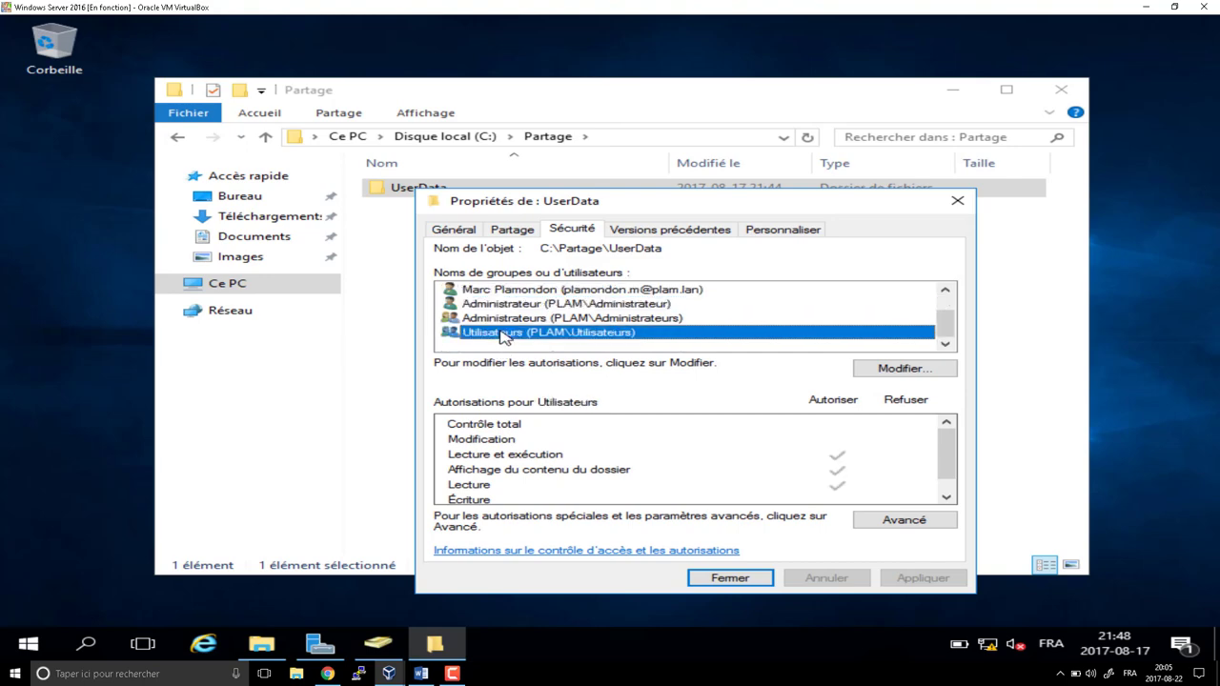
- Recheck the Administrateur and Utilisateurs permissions on UserData, and consult the PSR_Repertoire_De_Base guide for the share creation procedure
left_click(493, 305)
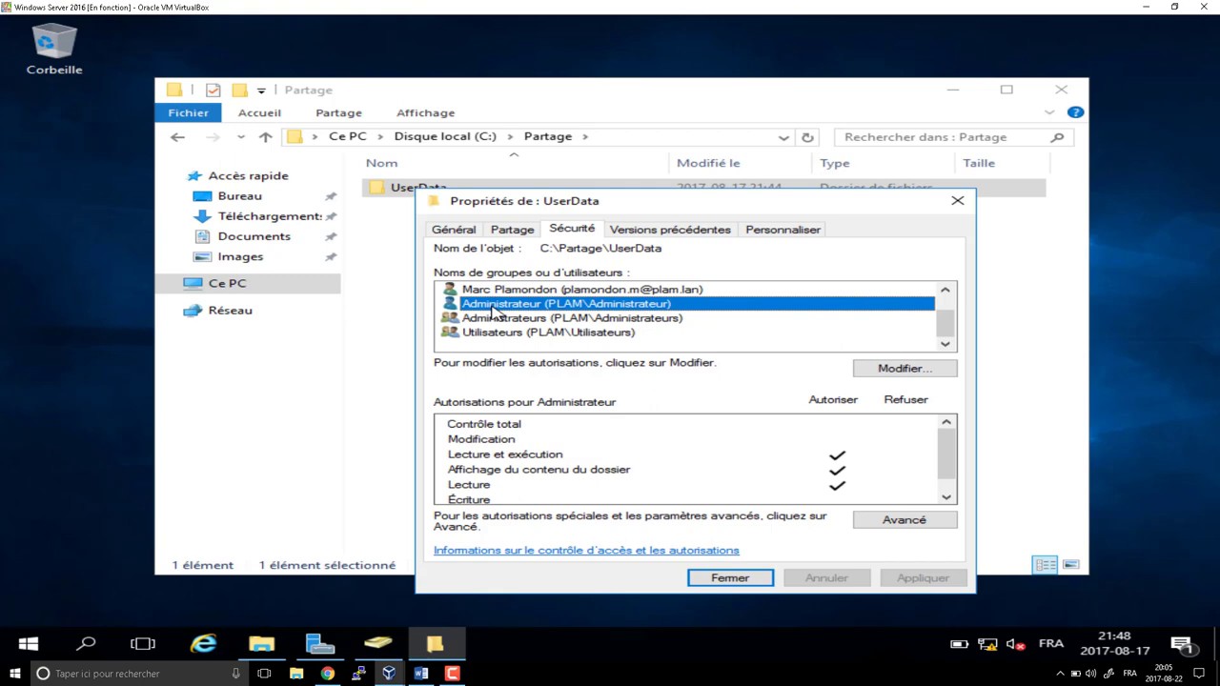
left_click(496, 331)
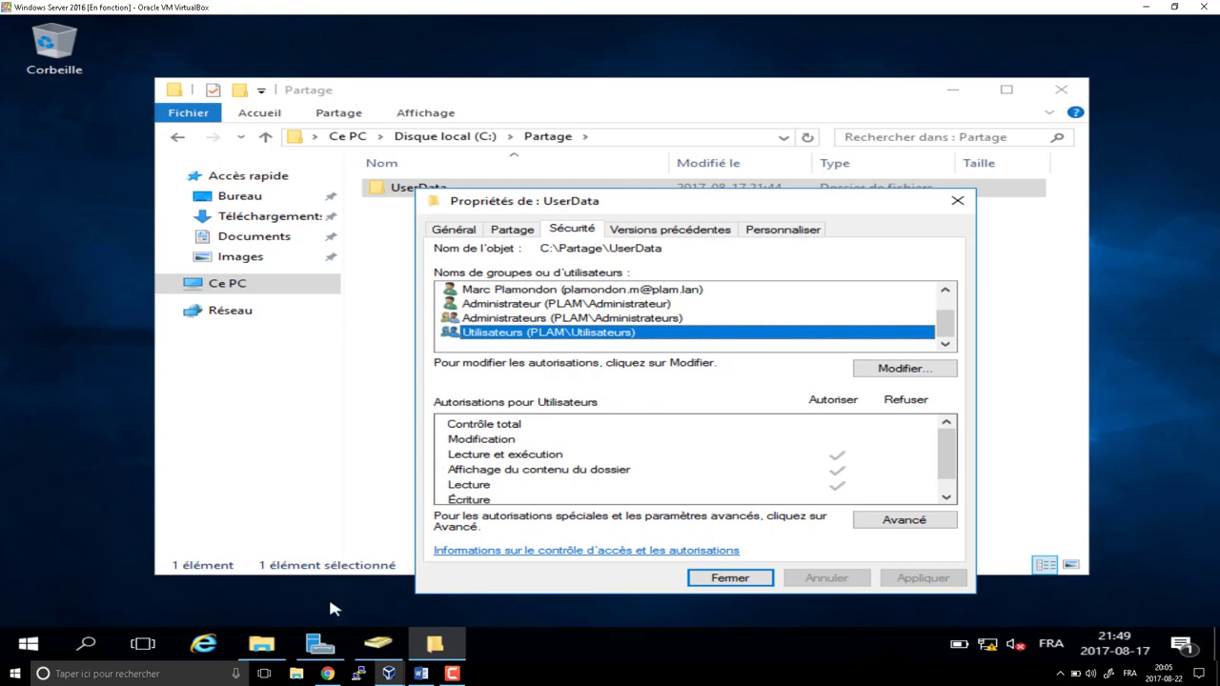
left_click(327, 674)
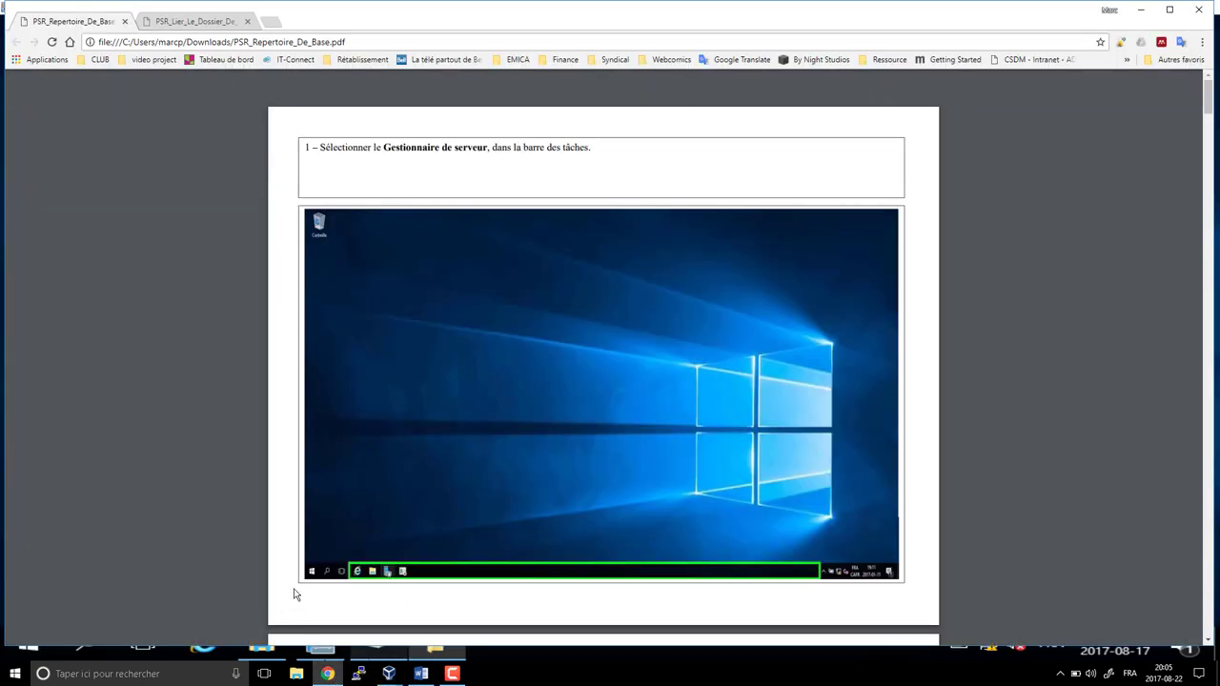
scroll(503, 345, "down", 15)
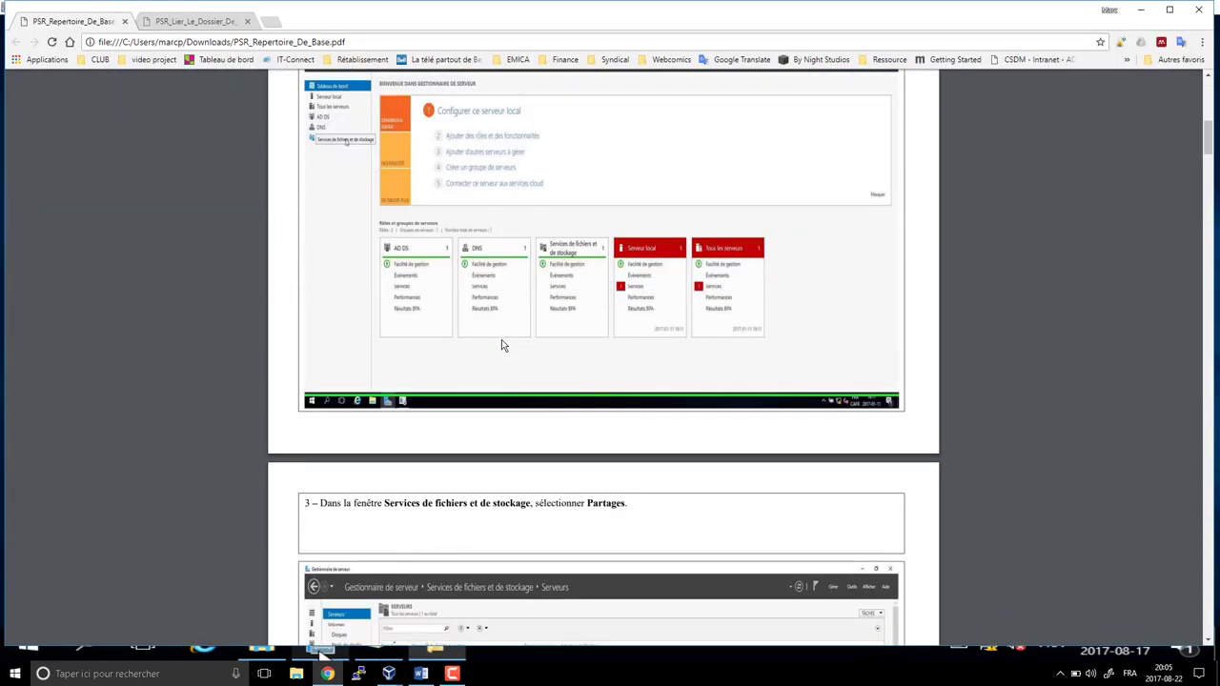
scroll(502, 347, "down", 3)
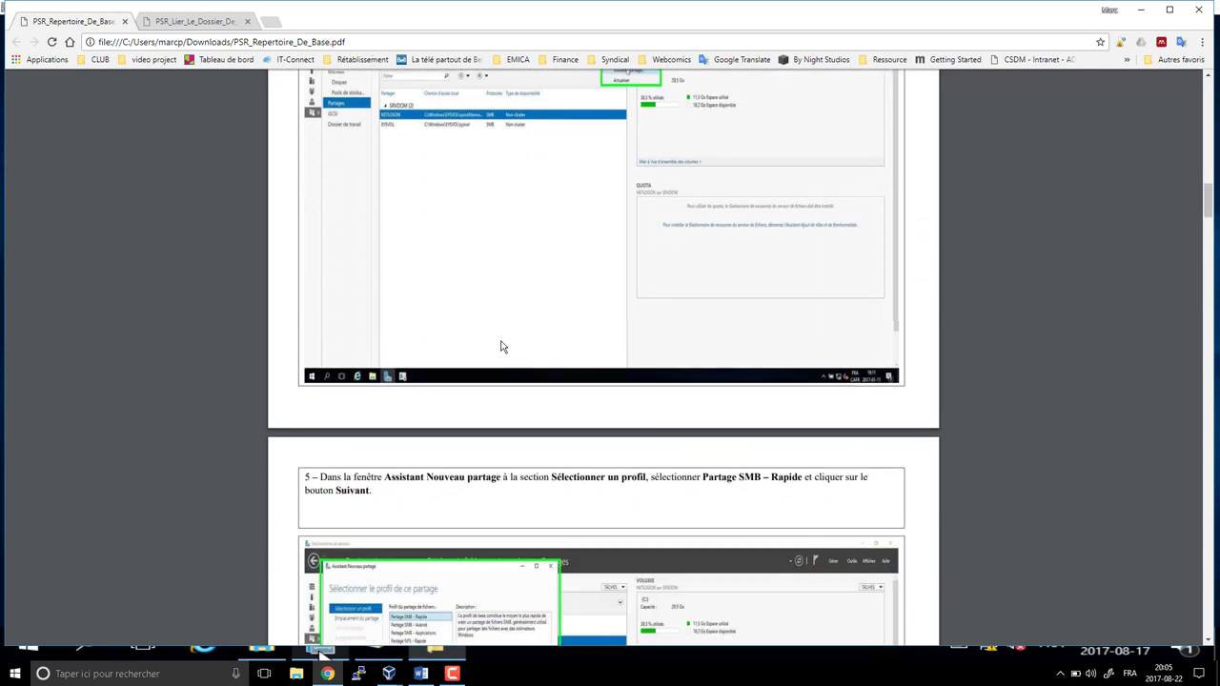
scroll(500, 345, "up", 3)
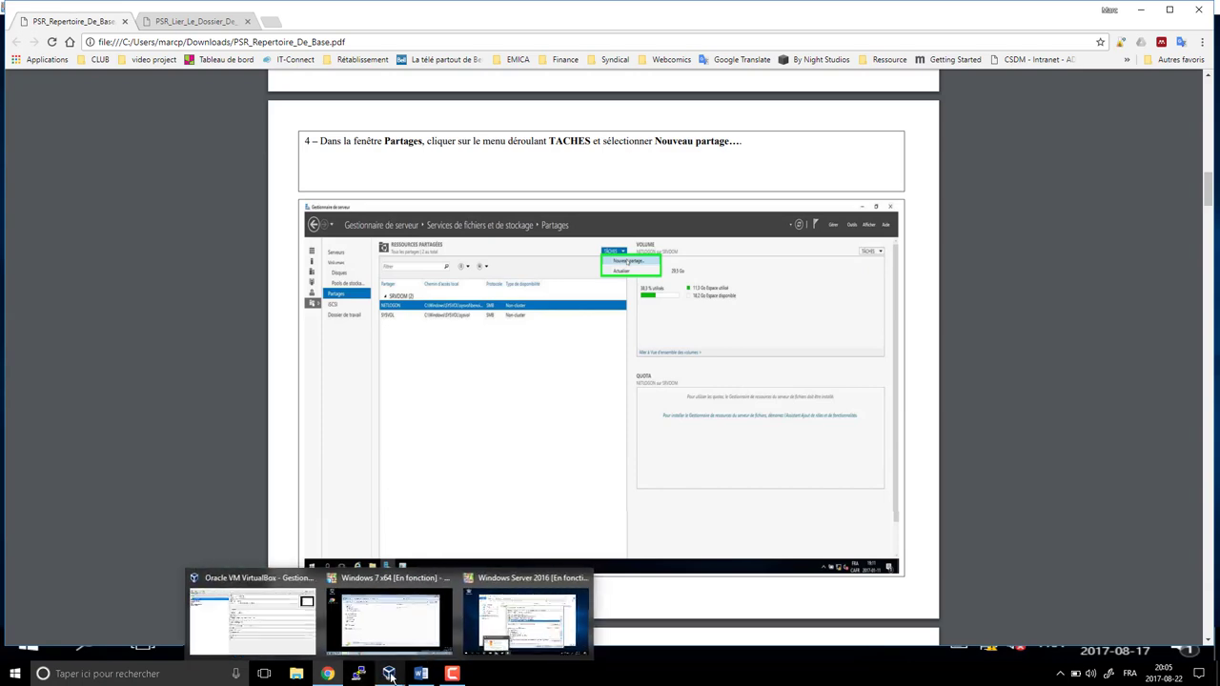
- Return to the Windows Server 2016 virtual machine, close UserData's properties and delete the UserData folder from C:\Partage
left_click(389, 618)
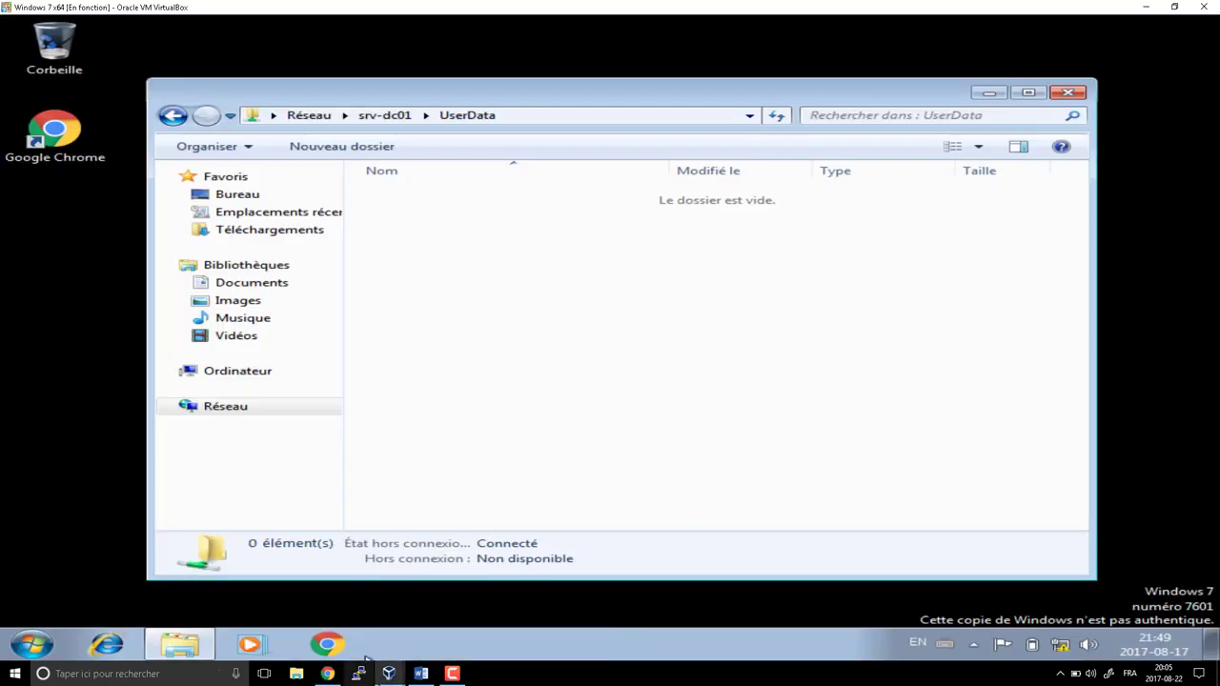
mouse_move(389, 673)
left_click(536, 615)
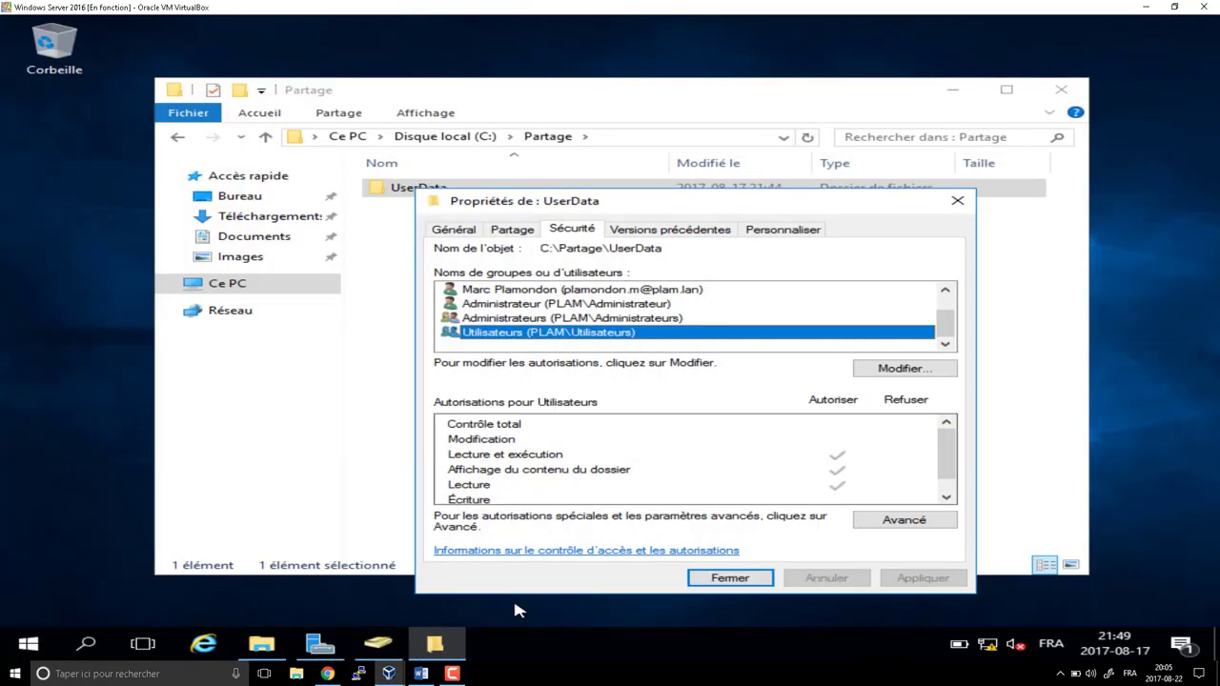
left_click(713, 586)
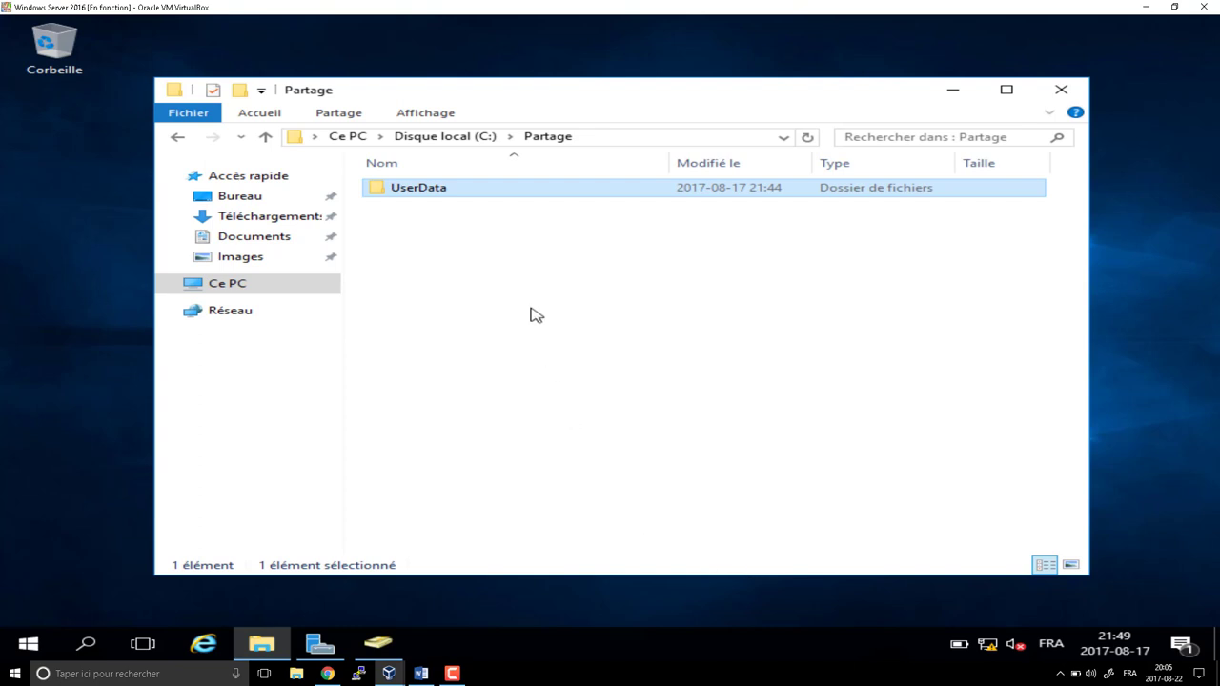
key("Delete")
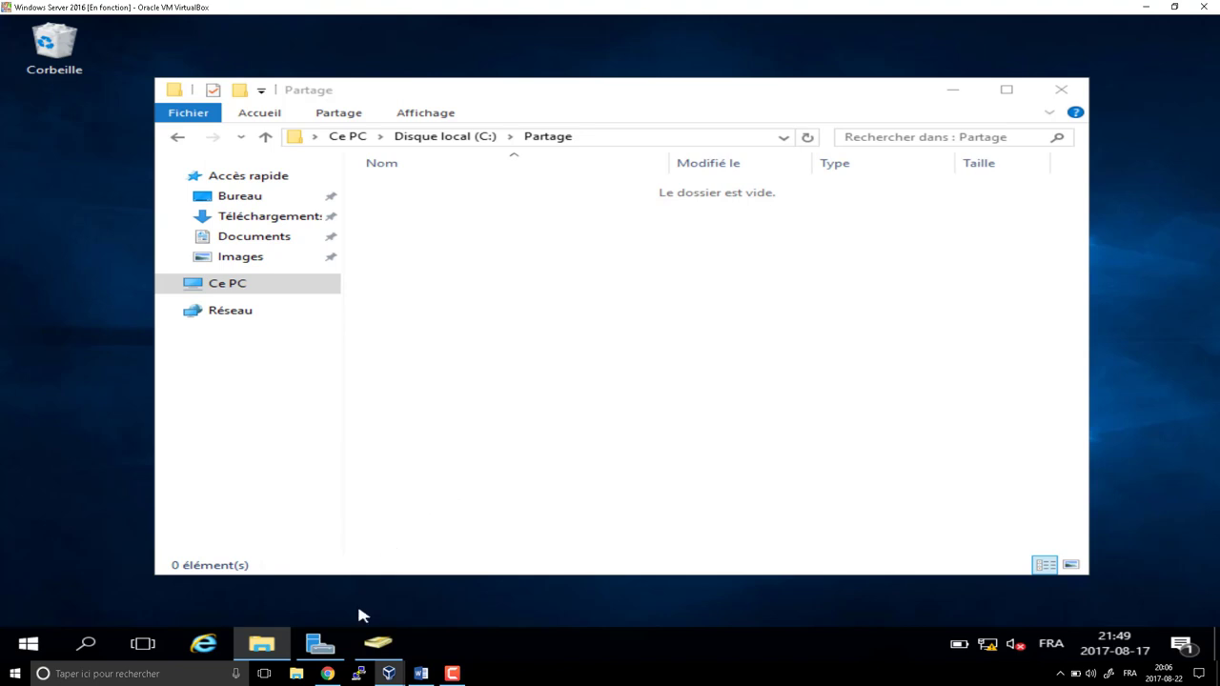
- Following the PSR_Repertoire_De_Base guide, open the Services de fichiers et de stockage section in Gestionnaire de serveur
left_click(324, 644)
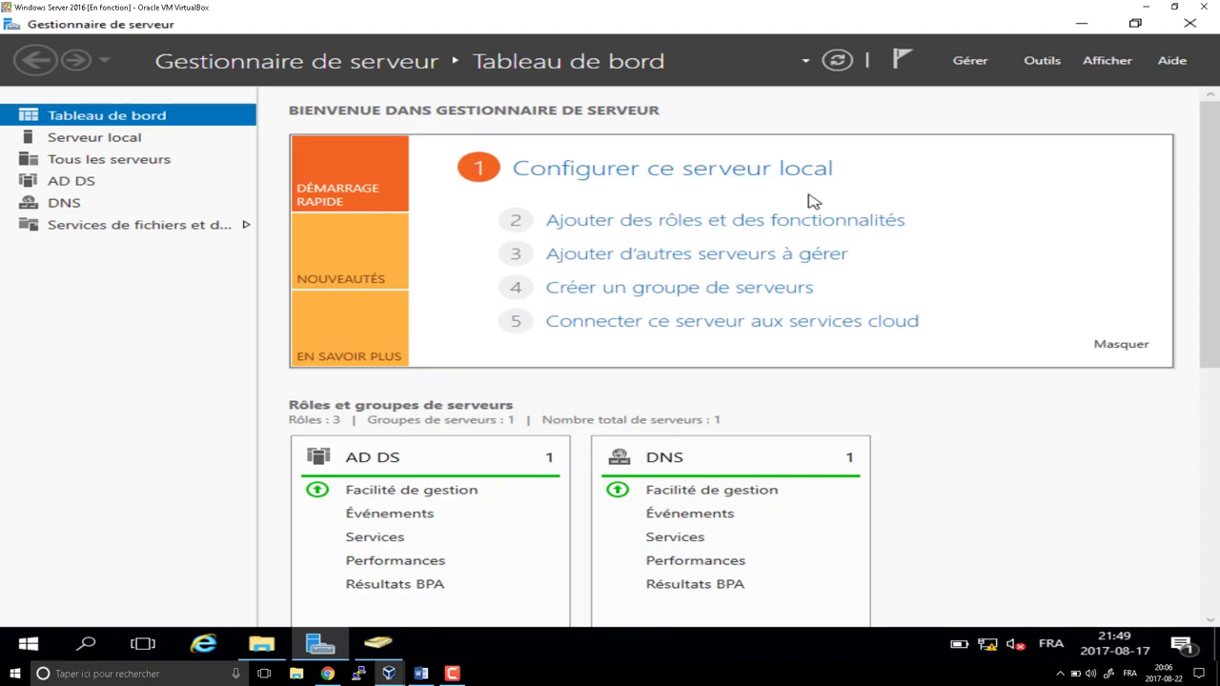
left_click(328, 674)
scroll(508, 499, "up", 10)
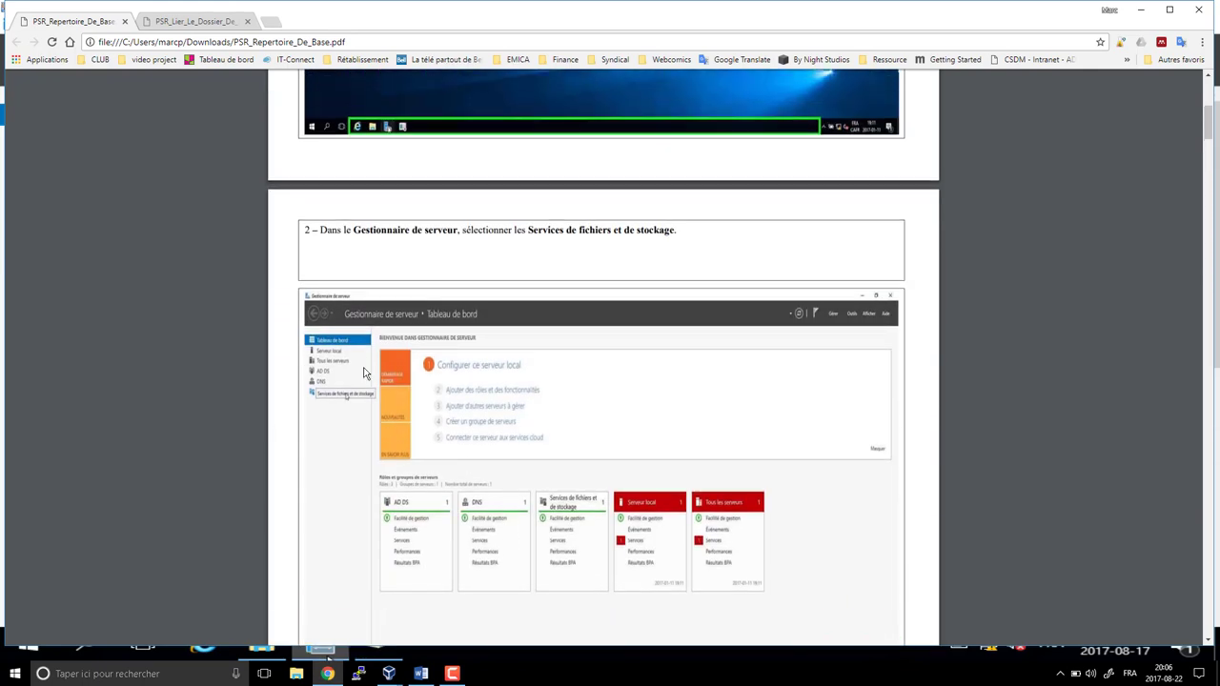
scroll(477, 451, "down", 5)
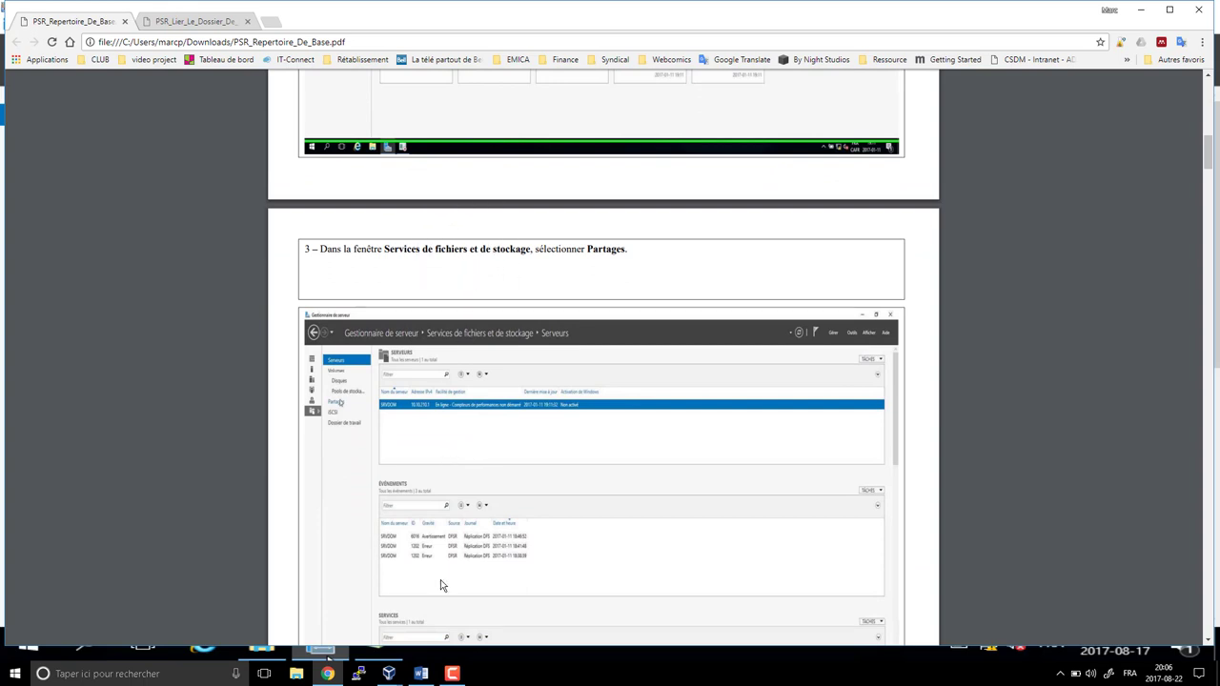
left_click(389, 674)
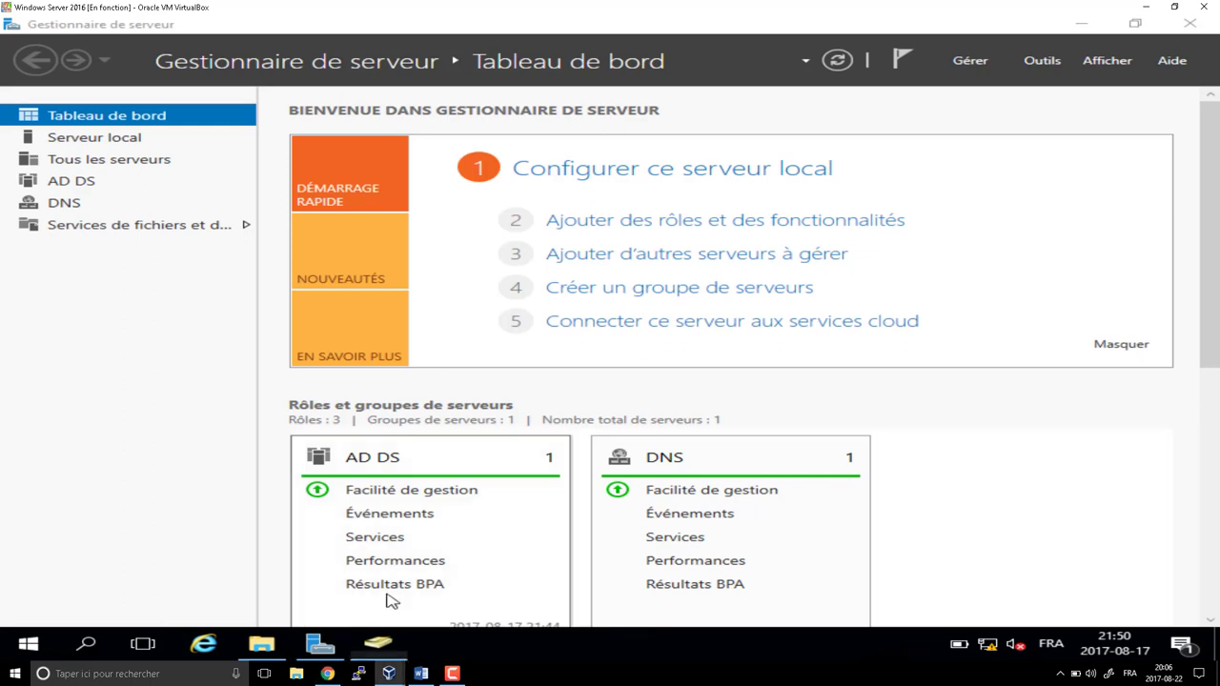
left_click(121, 120)
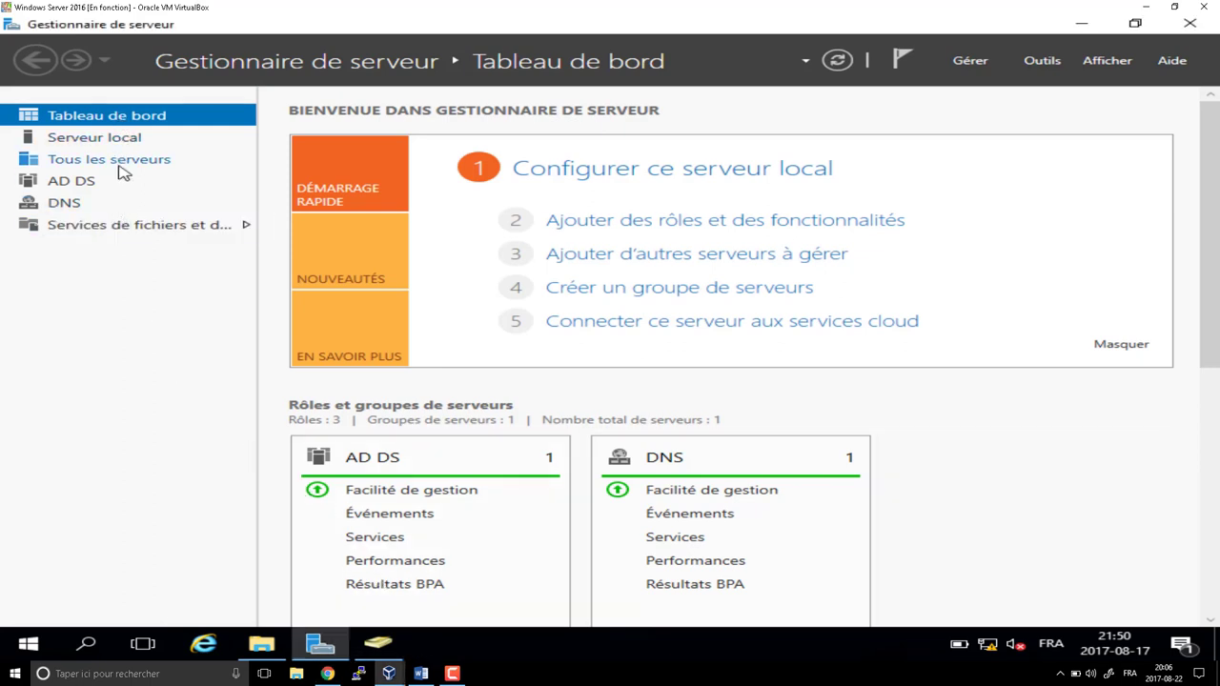
left_click(123, 232)
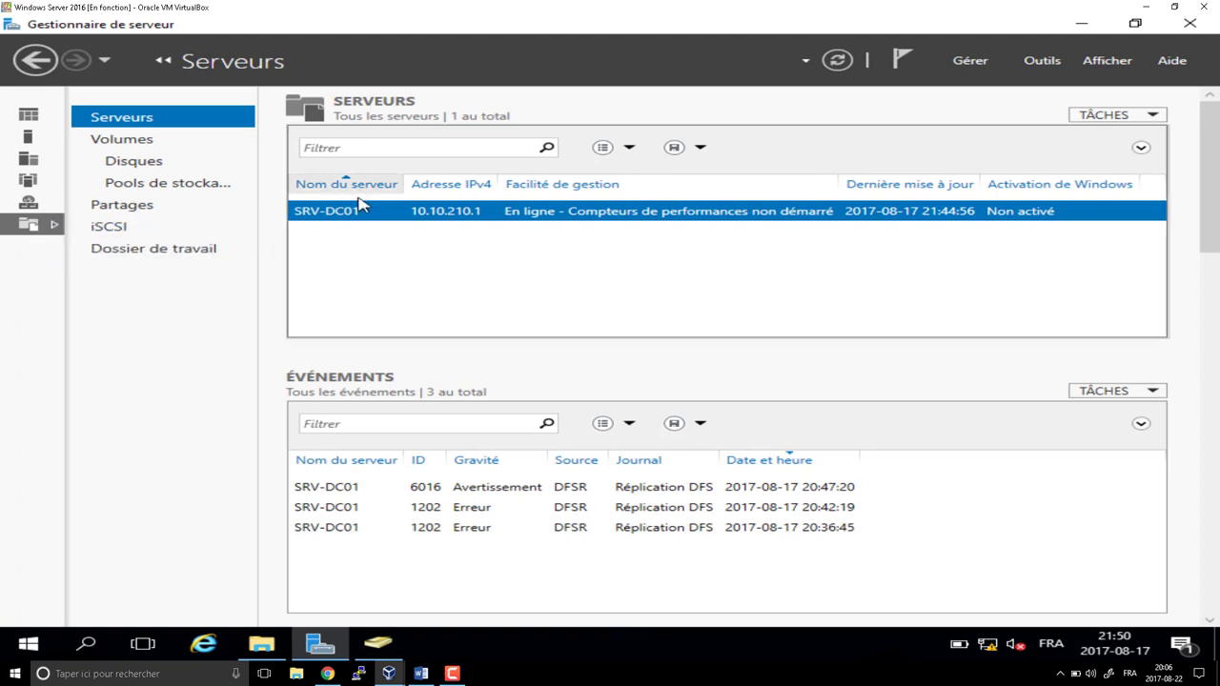
- Check the Word exercise and the PDF guide, and start a new share from the server's Partages page
left_click(420, 673)
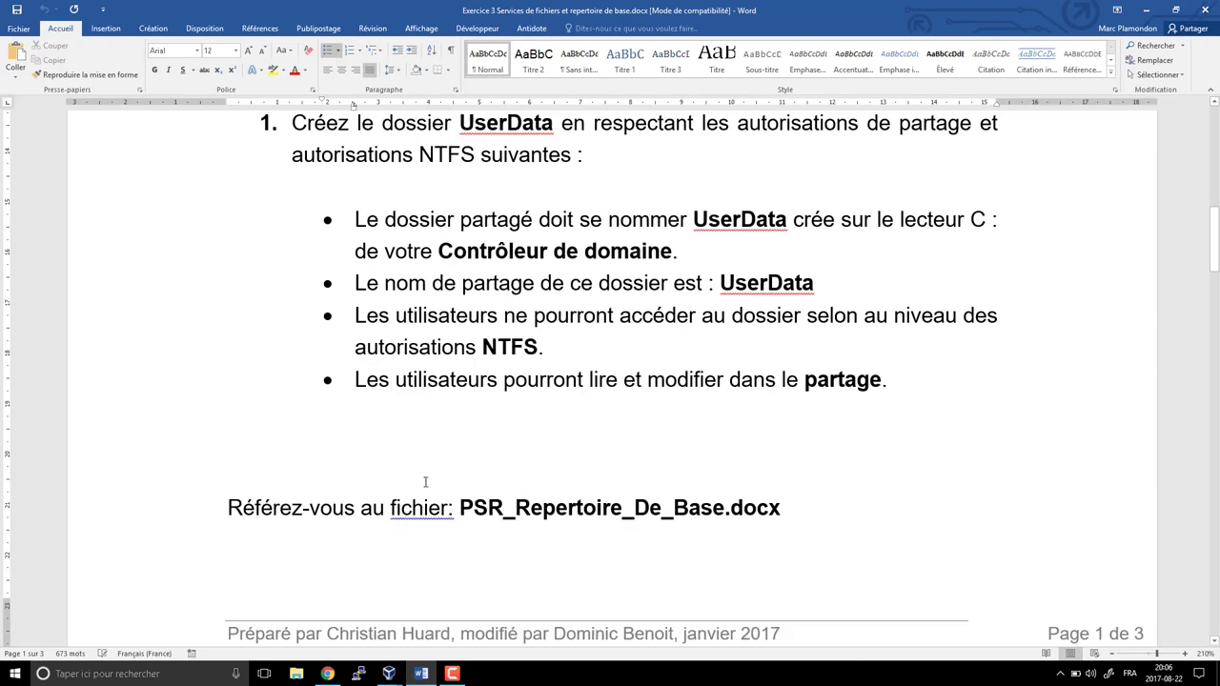
left_click(420, 673)
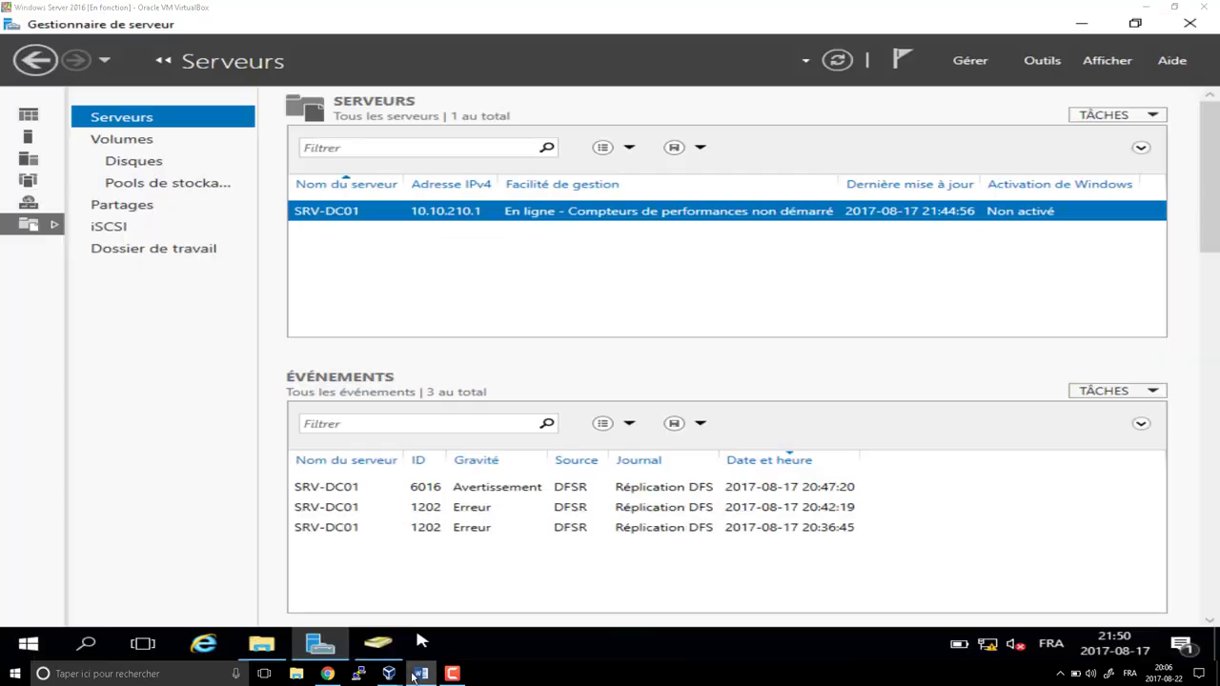
left_click(326, 673)
scroll(486, 443, "down", 5)
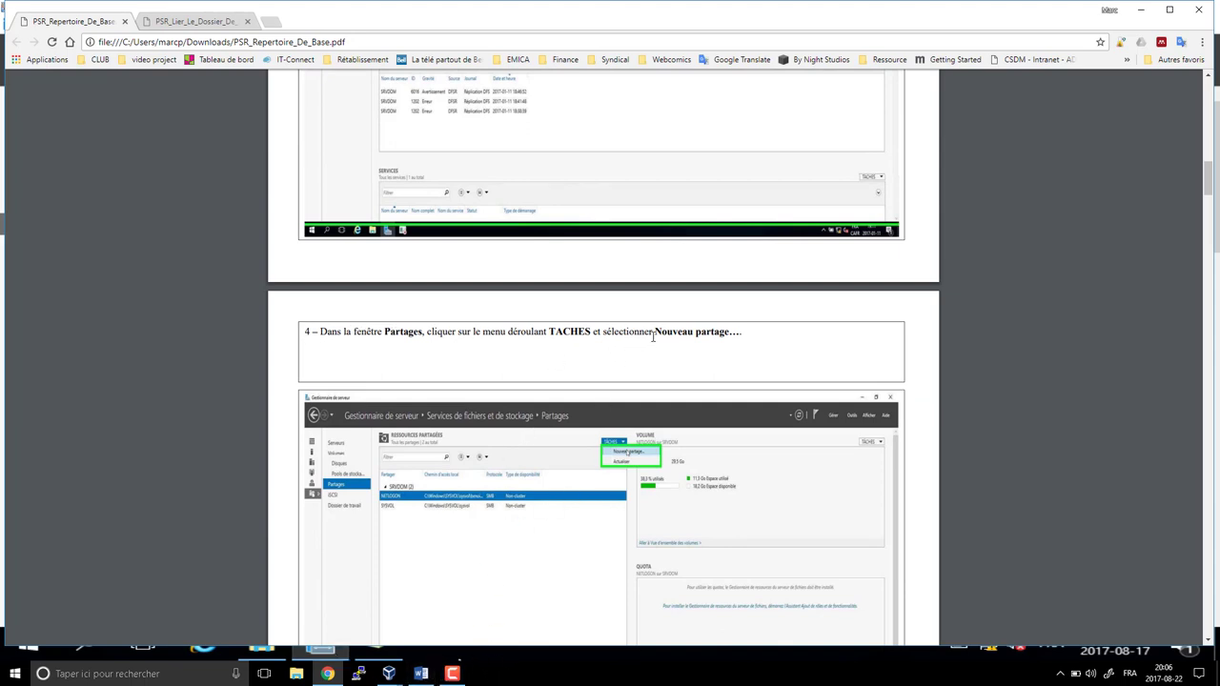
left_click(393, 674)
left_click(391, 610)
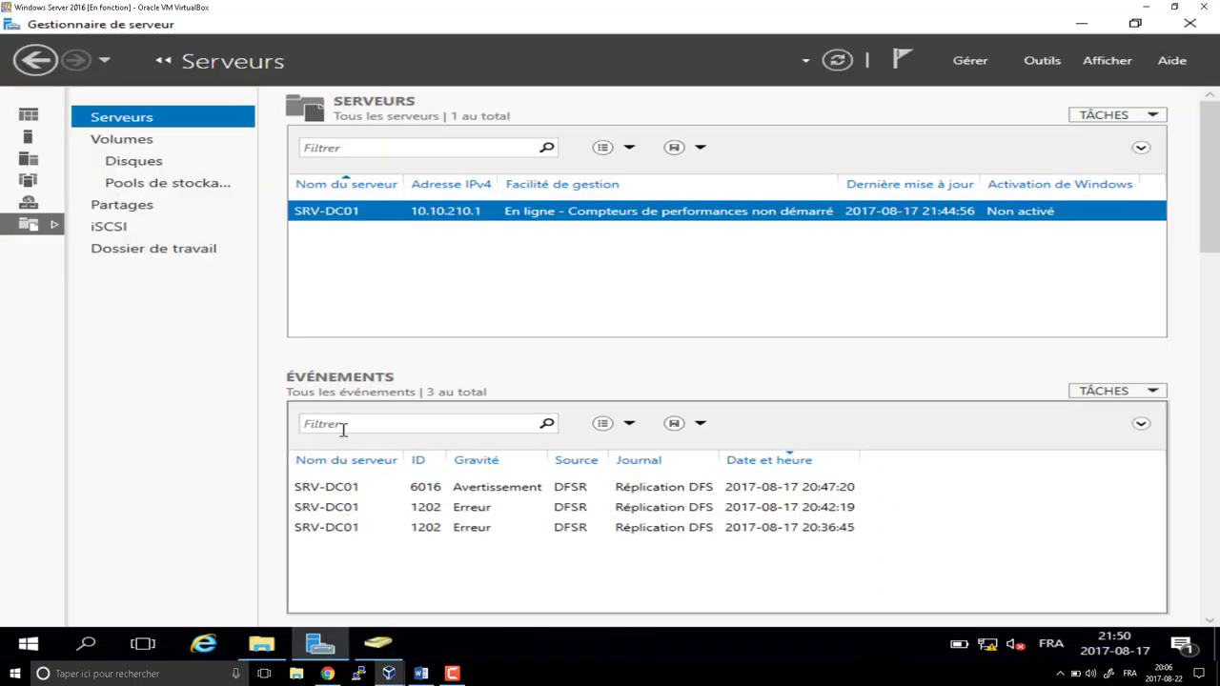
left_click(133, 206)
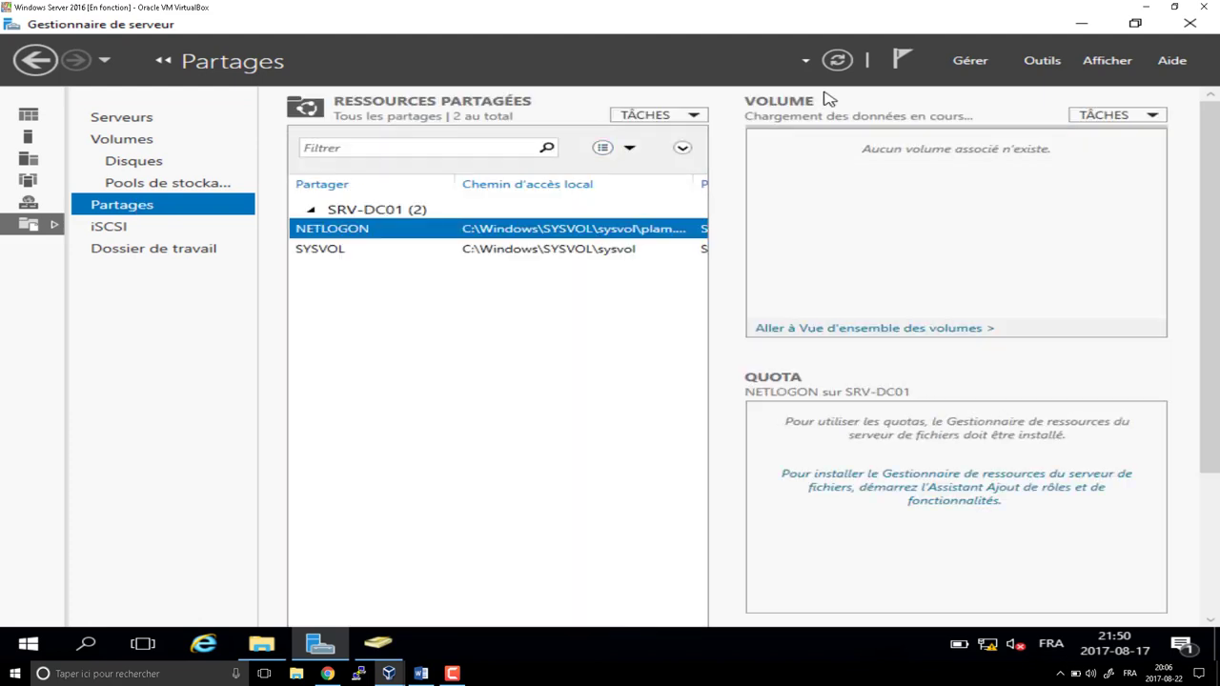
left_click(691, 118)
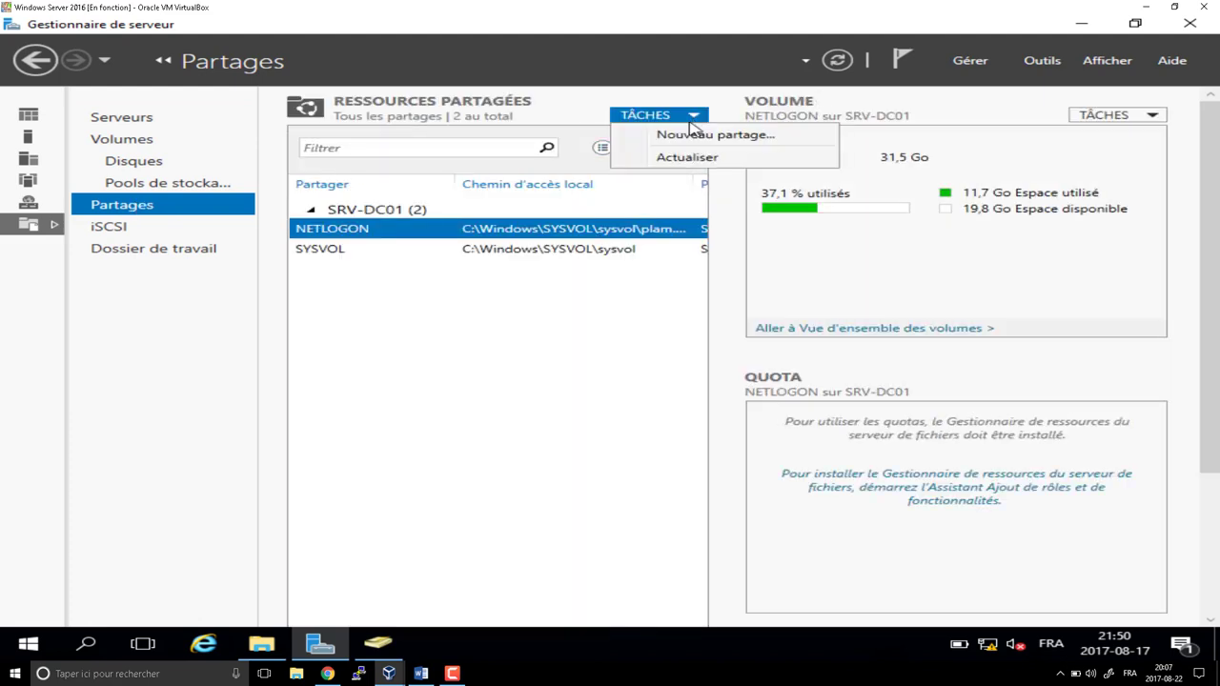
left_click(692, 137)
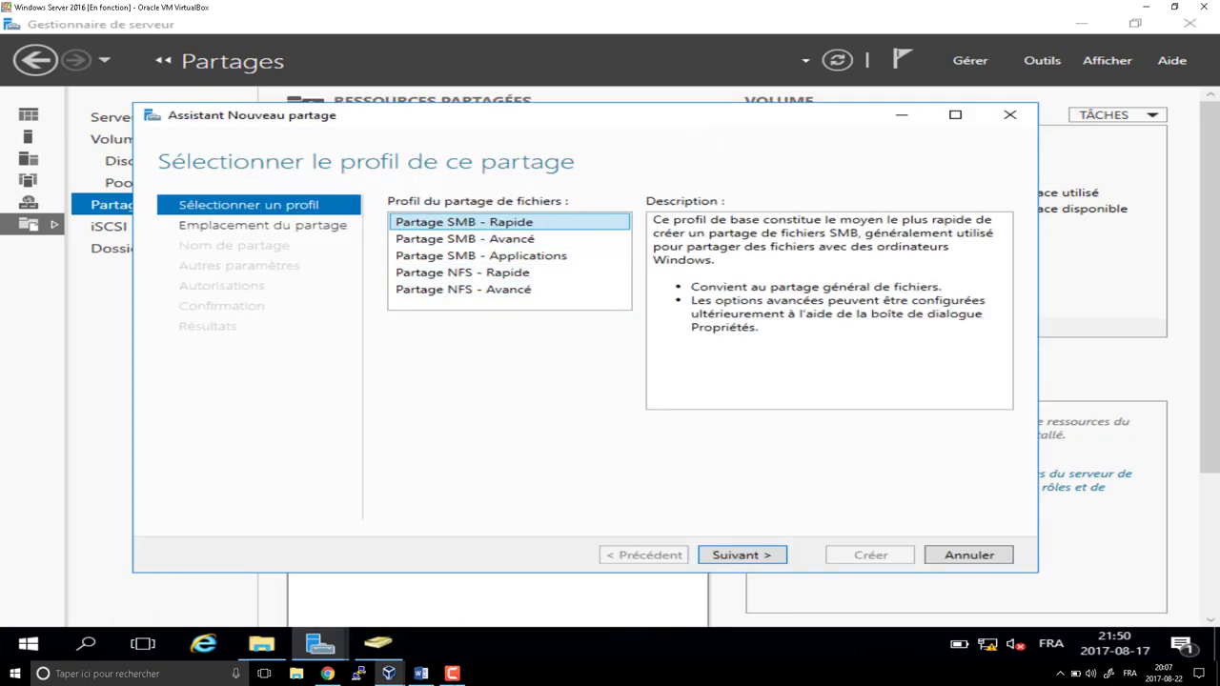
- Review the exercise requirements and guide steps 5 and 6, and accept the Partage SMB - Rapide profile for the new share
left_click(426, 676)
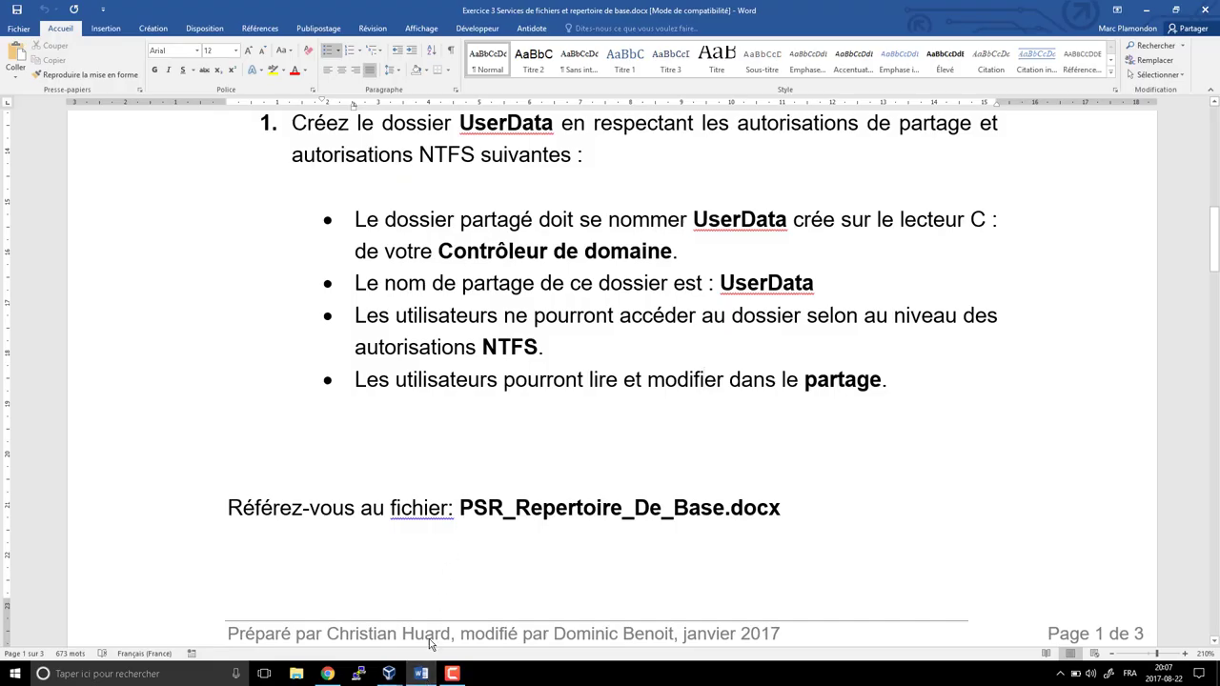
left_click(420, 674)
left_click(327, 674)
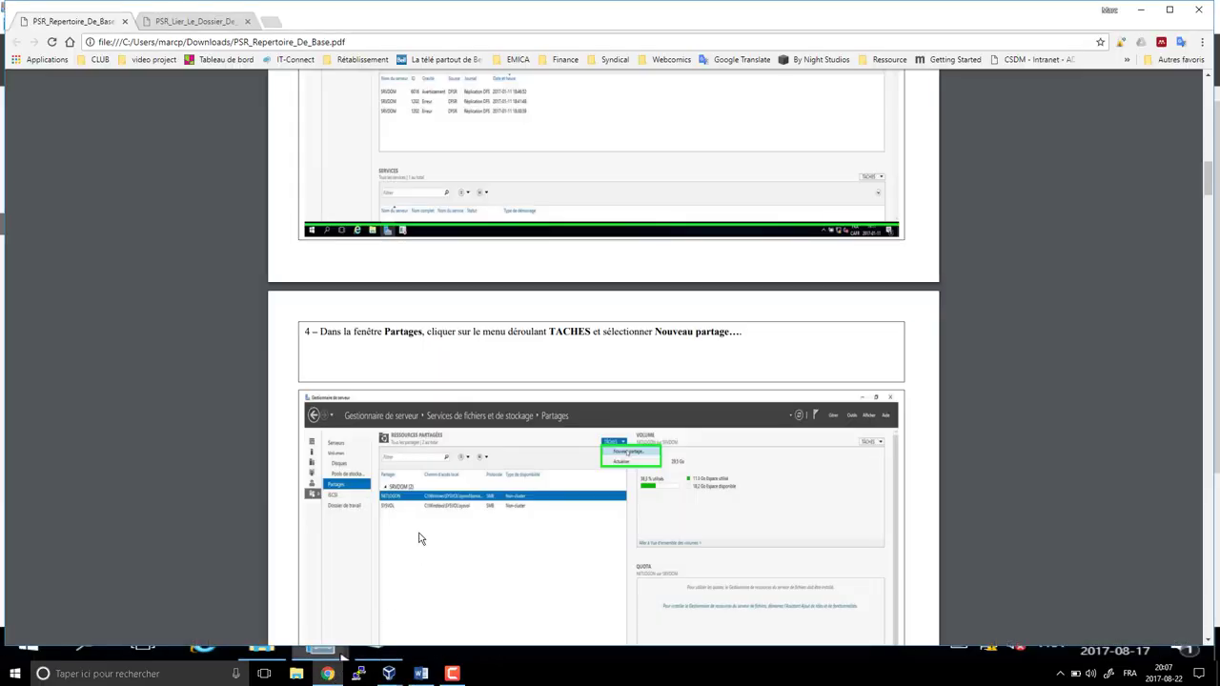
scroll(419, 539, "down", 5)
scroll(419, 538, "down", 5)
scroll(421, 539, "up", 3)
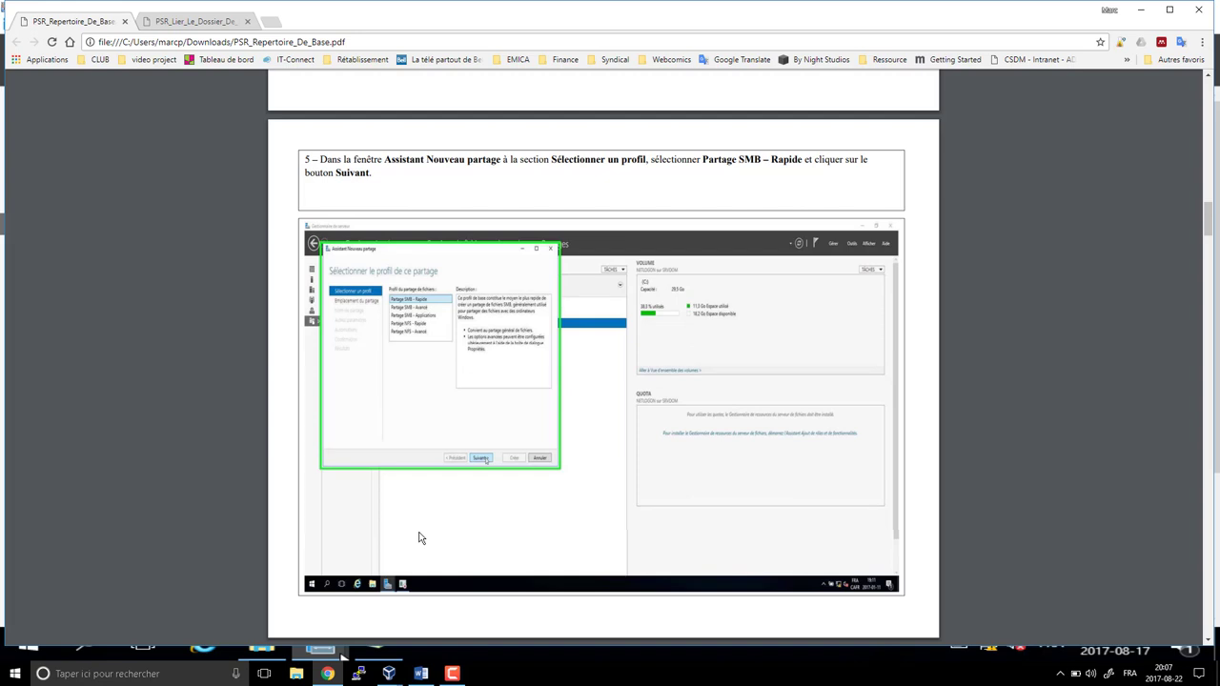
scroll(421, 537, "down", 5)
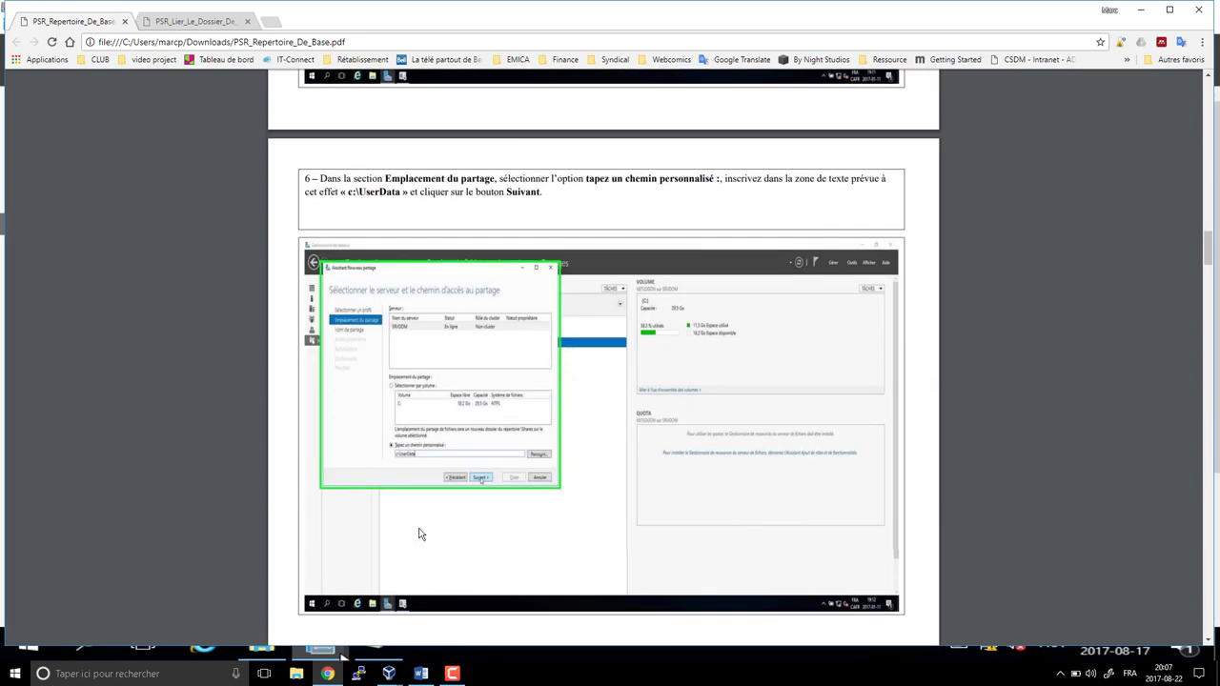
left_click(388, 674)
left_click(510, 638)
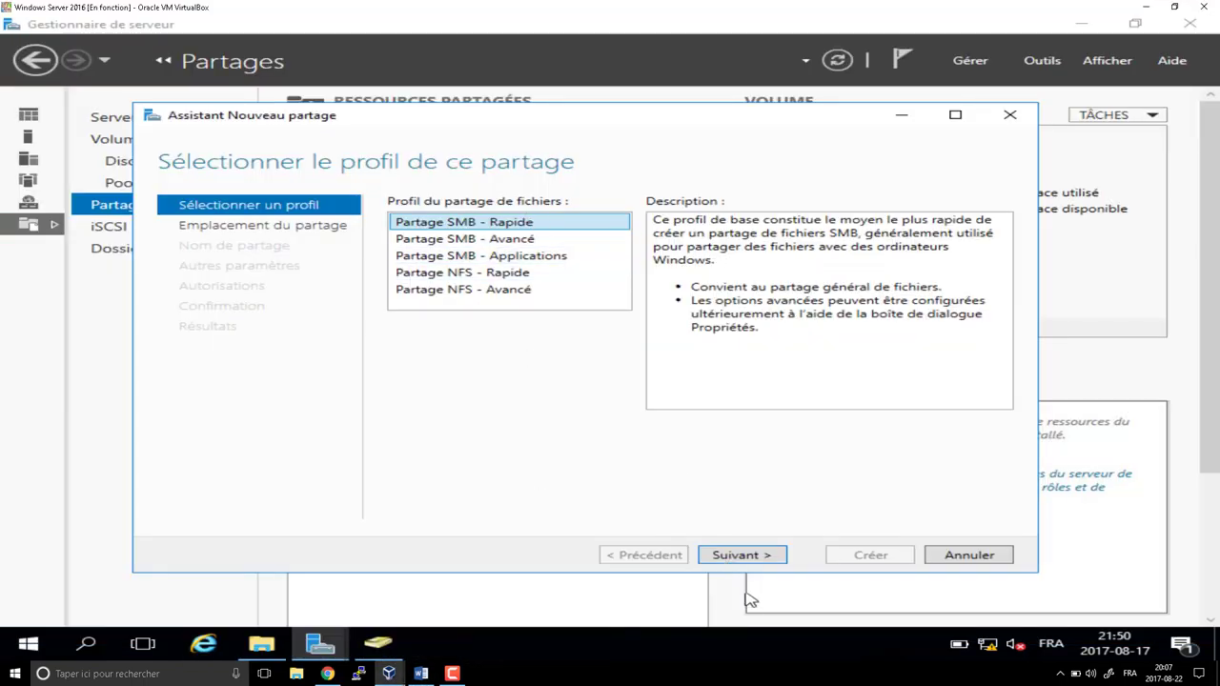
left_click(740, 557)
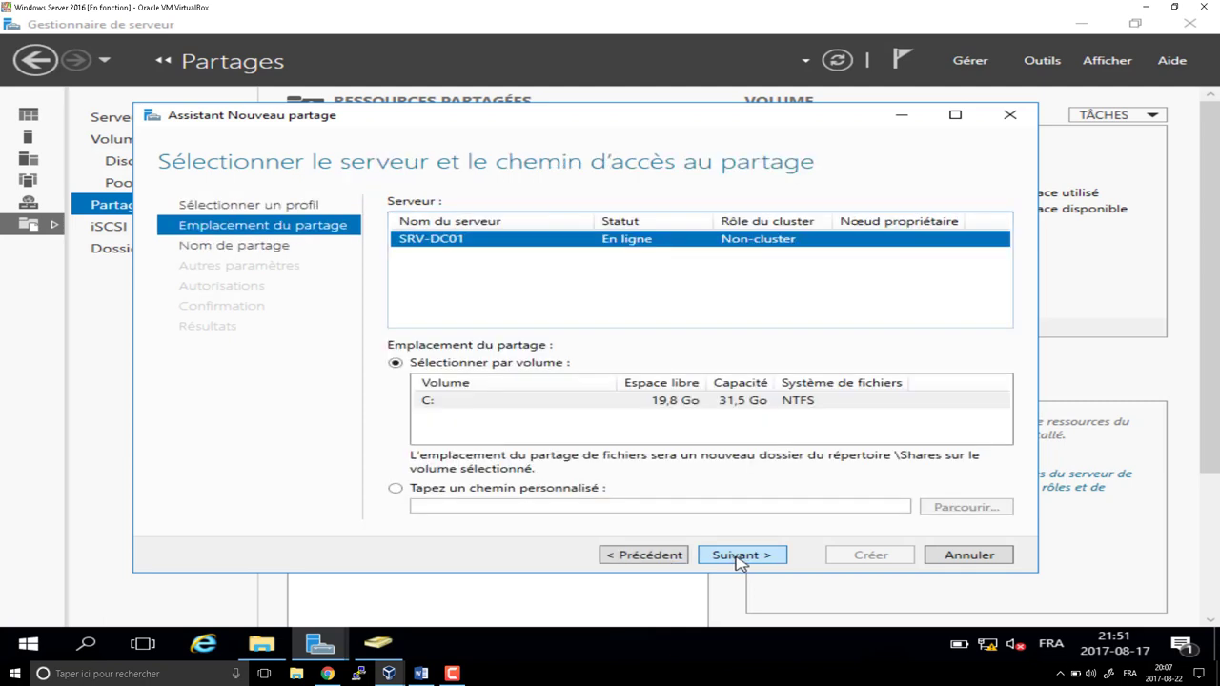
- Set the share location to the custom path C:\partage by browsing the server's C: drive, and continue to the share name
left_click(538, 491)
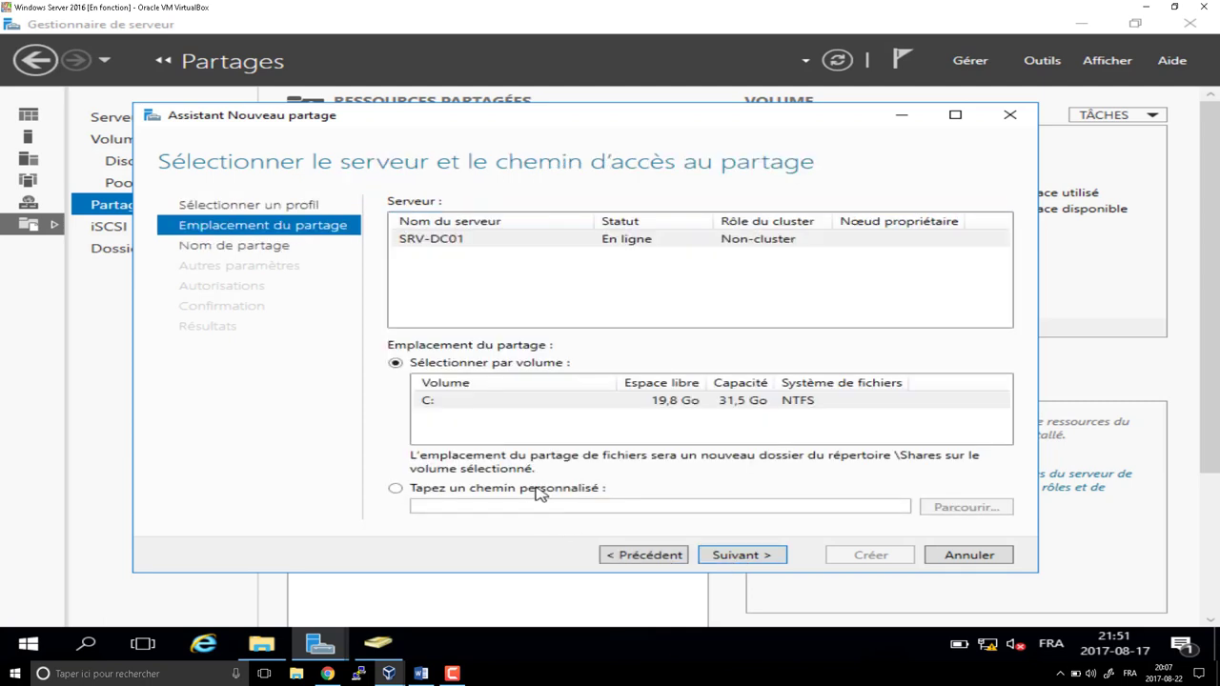
left_click(954, 507)
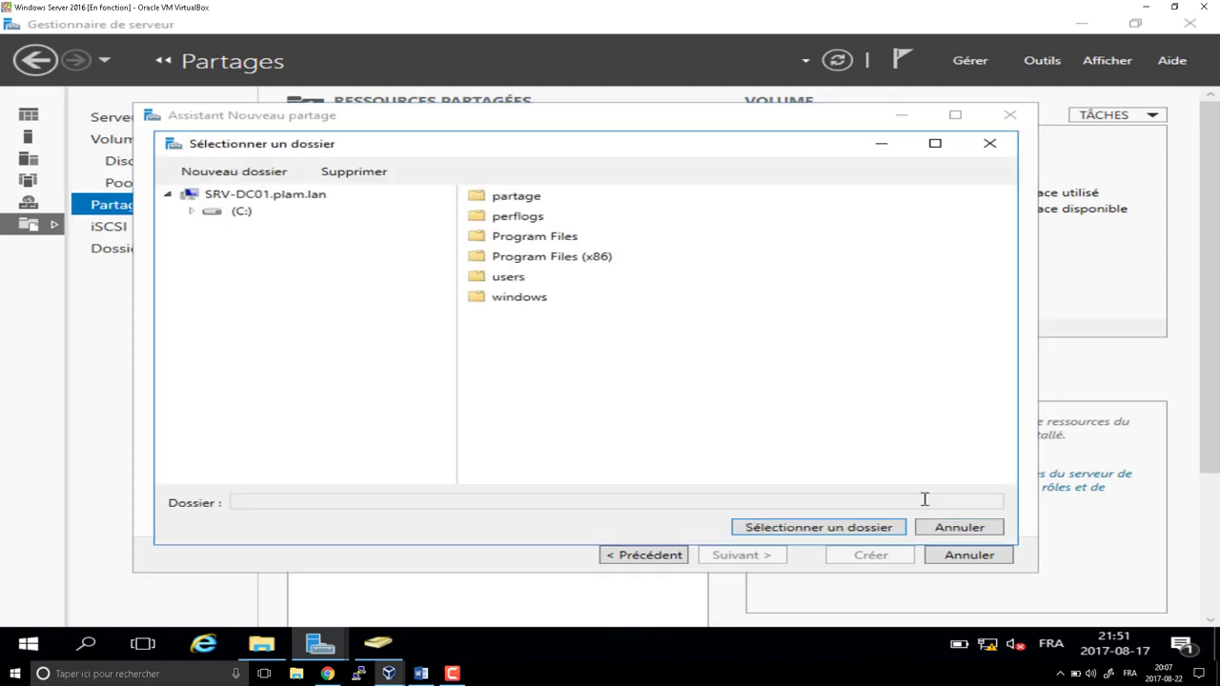
double_click(508, 198)
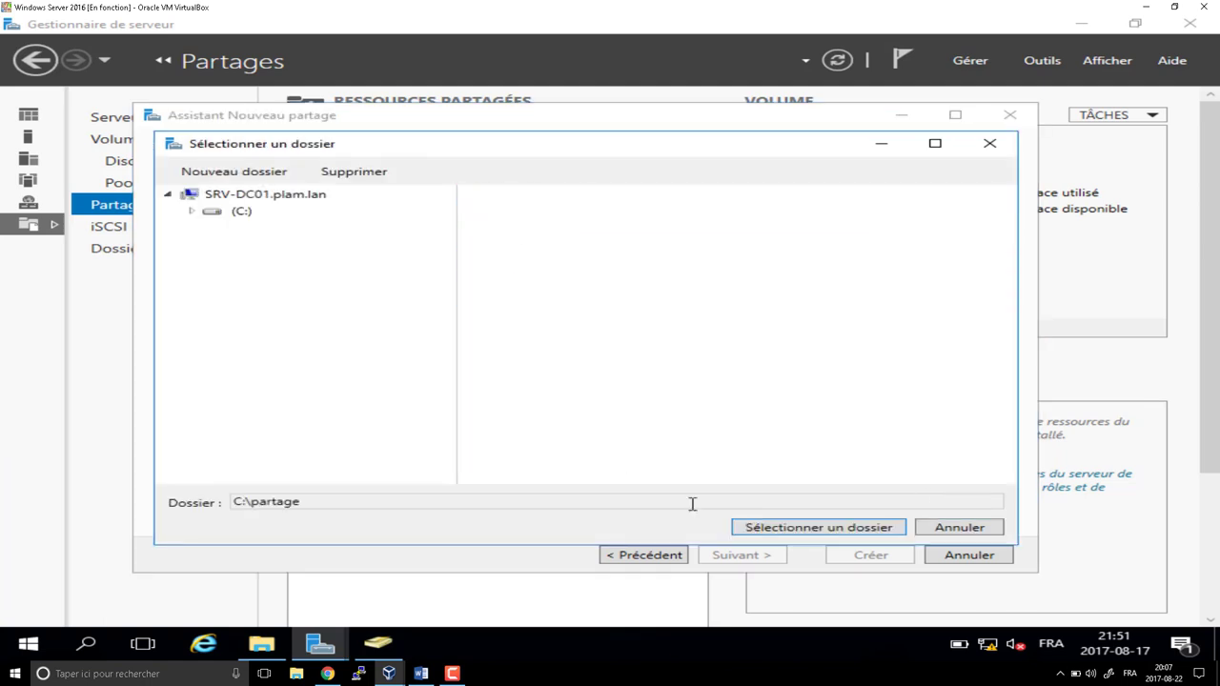
left_click(799, 531)
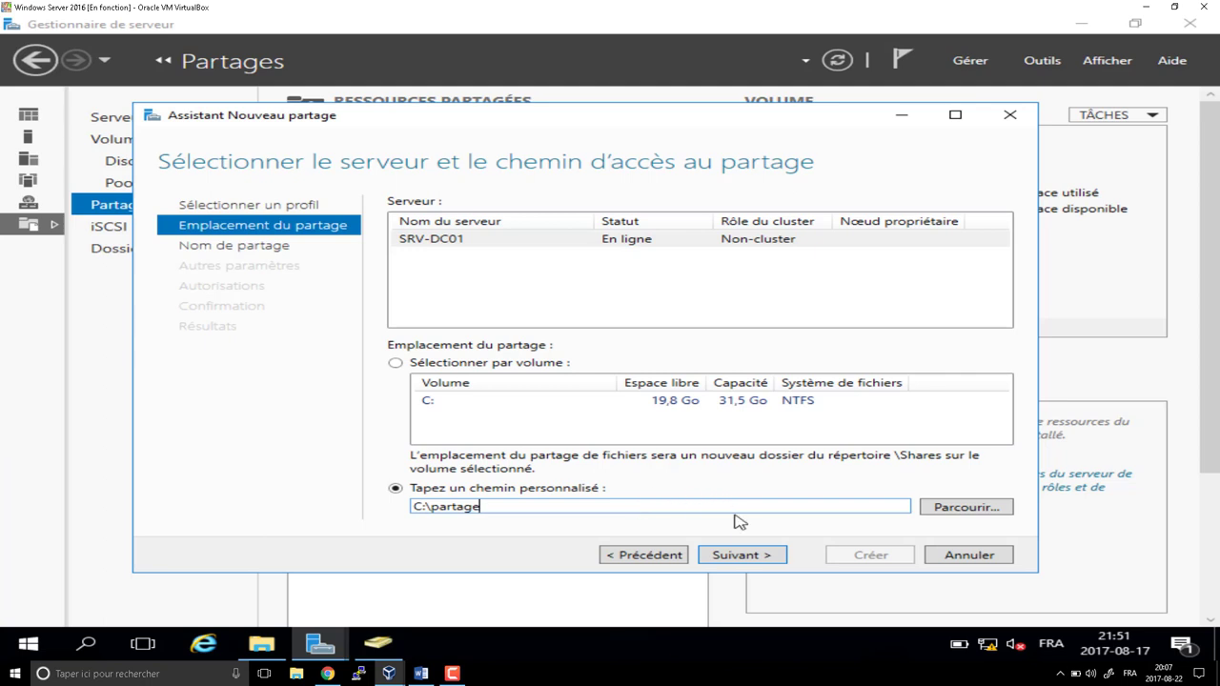
left_click(740, 554)
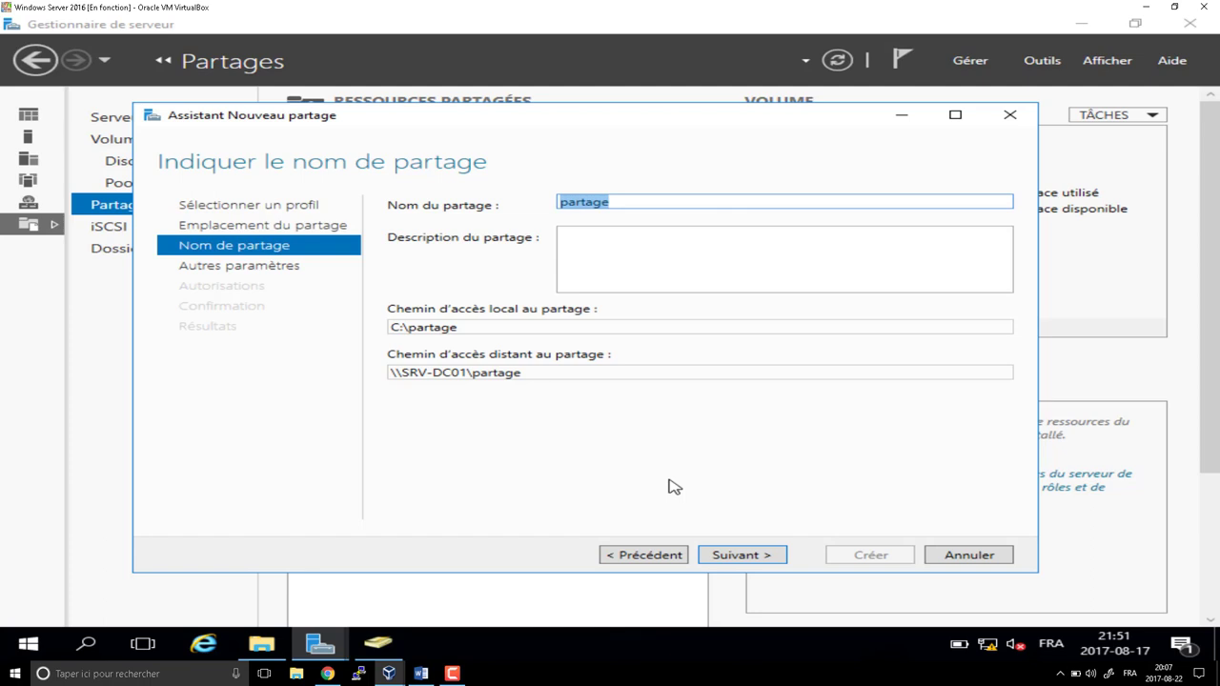
- Name the share UserData and check its local path
type("Us")
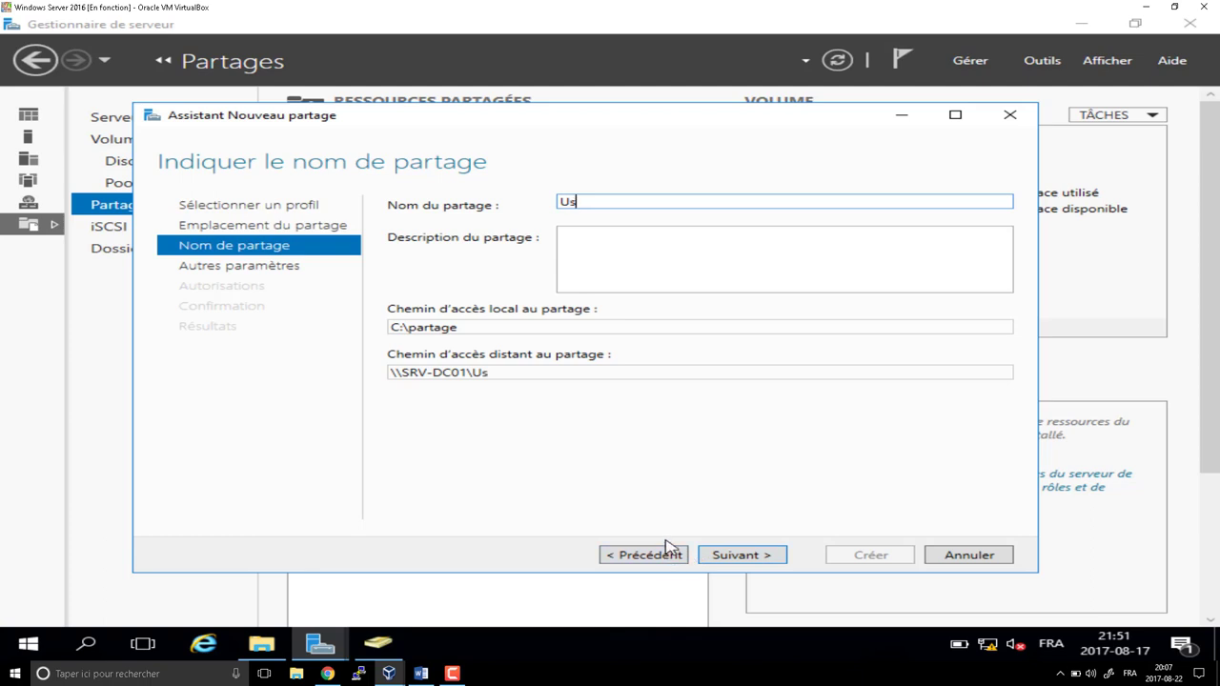
type("erData")
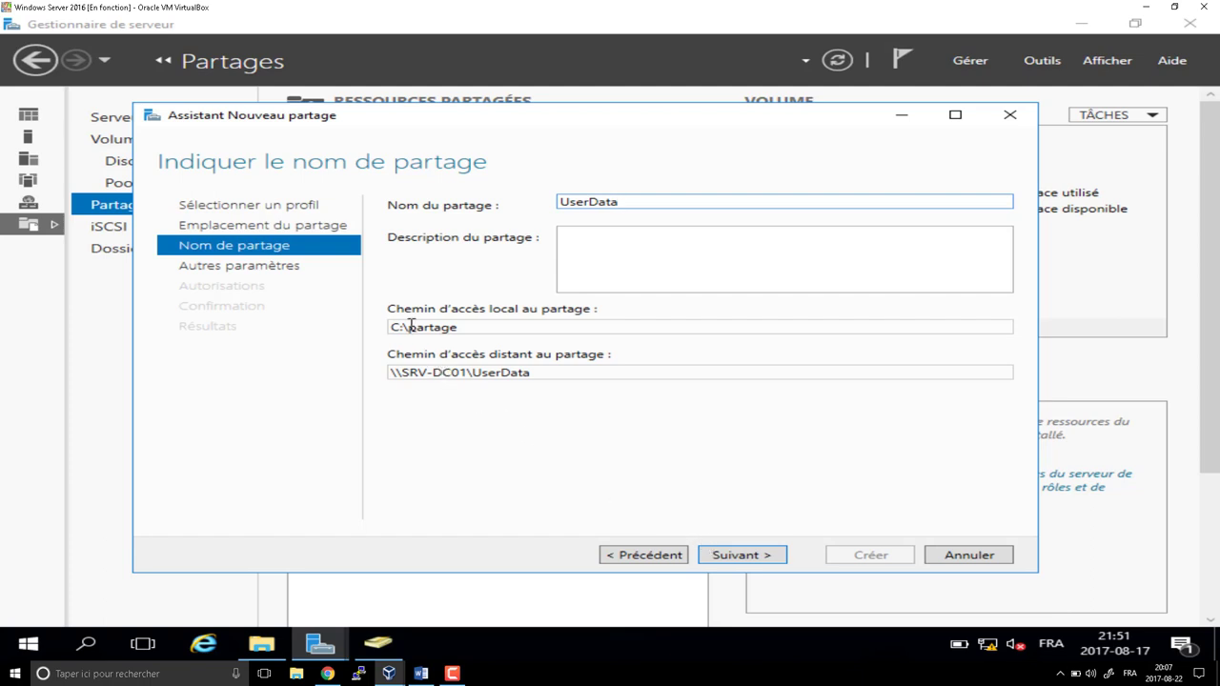
double_click(463, 326)
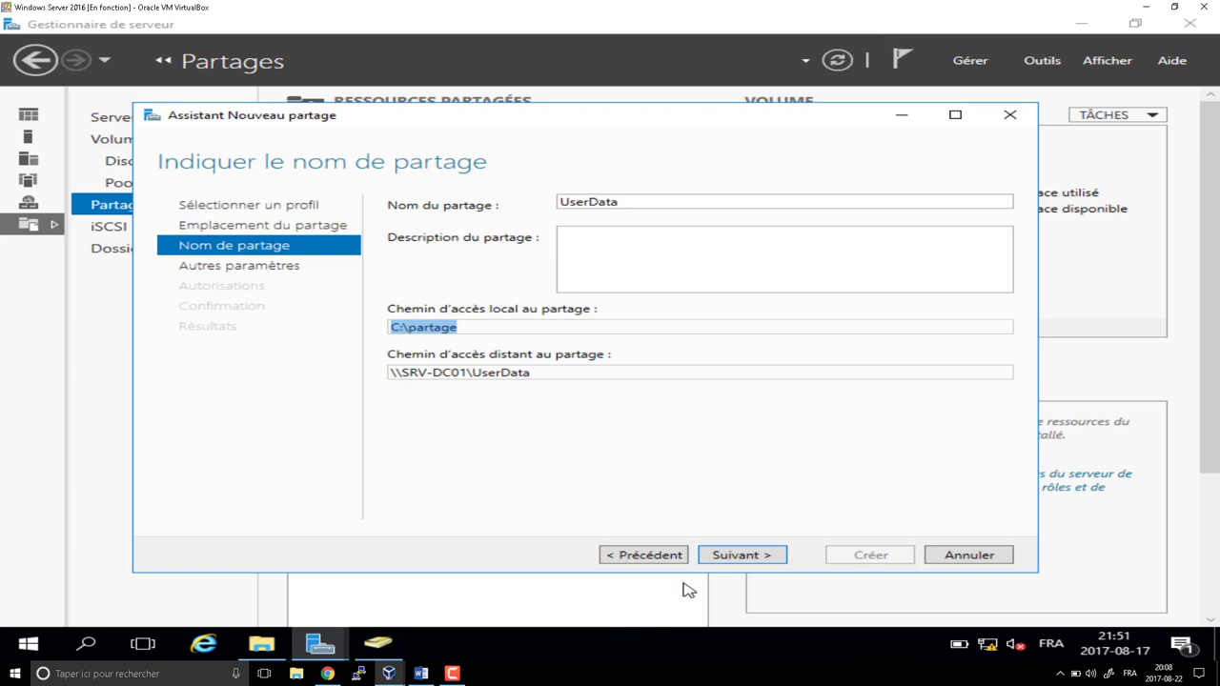
- Return to the share location and browse into the partage folder on the server's C: drive
left_click(646, 554)
double_click(566, 509)
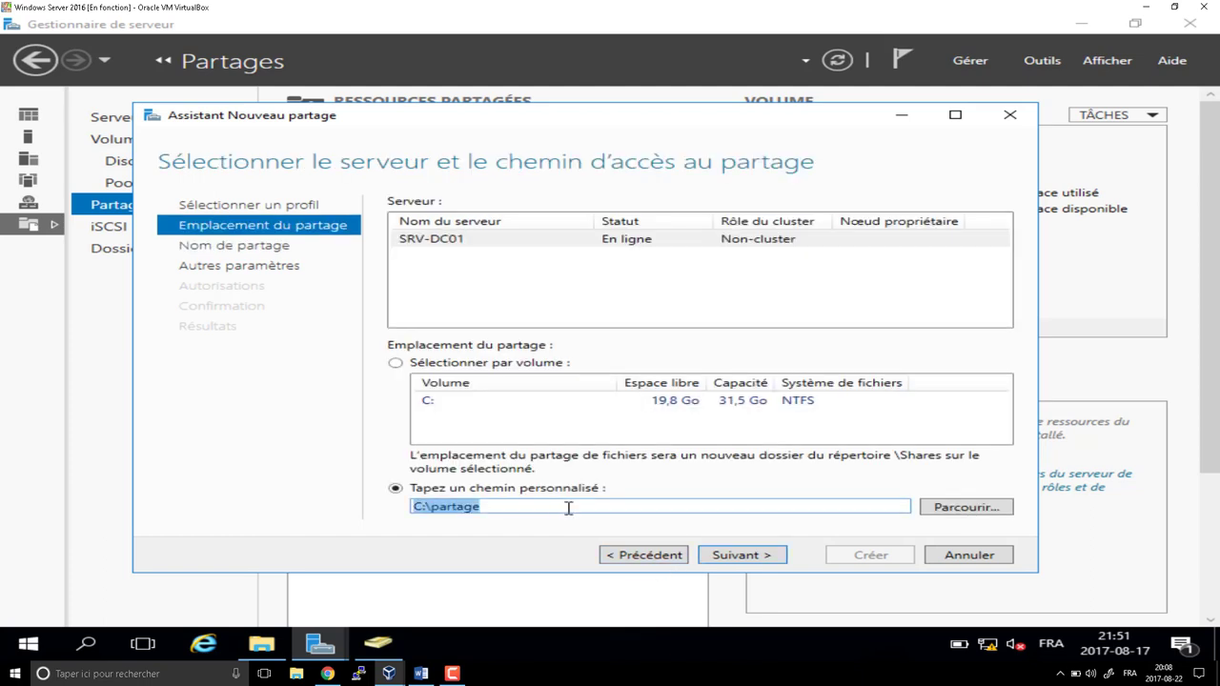
left_click(575, 508)
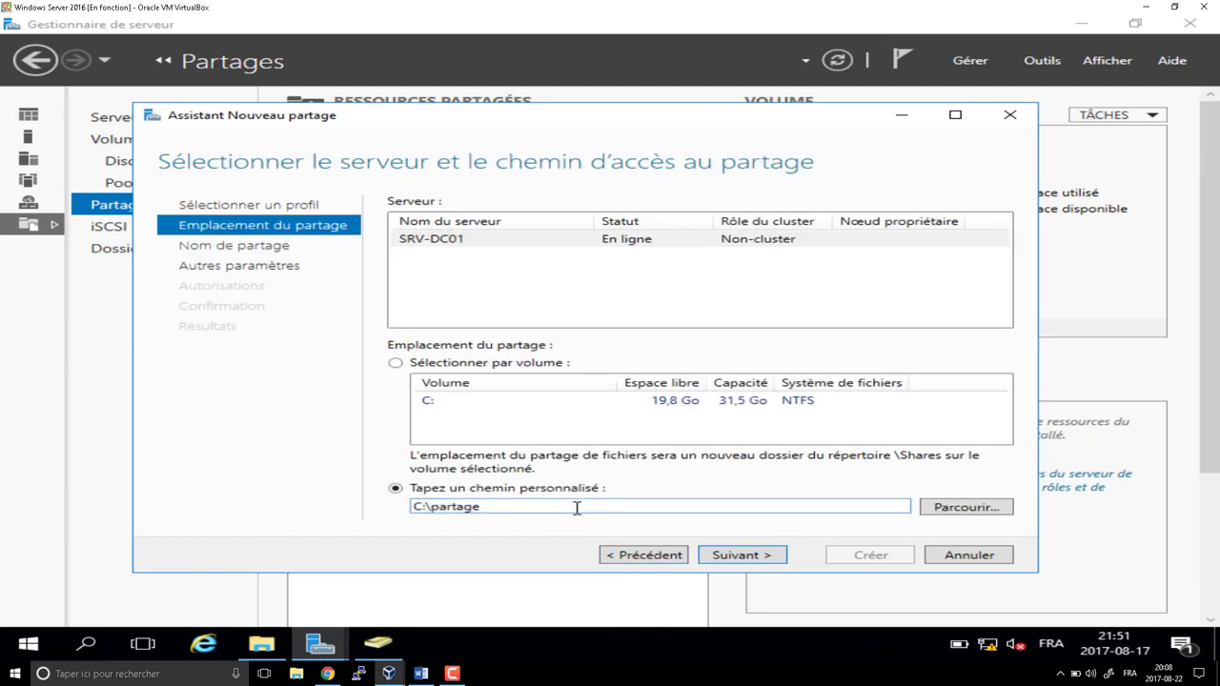
left_click(956, 507)
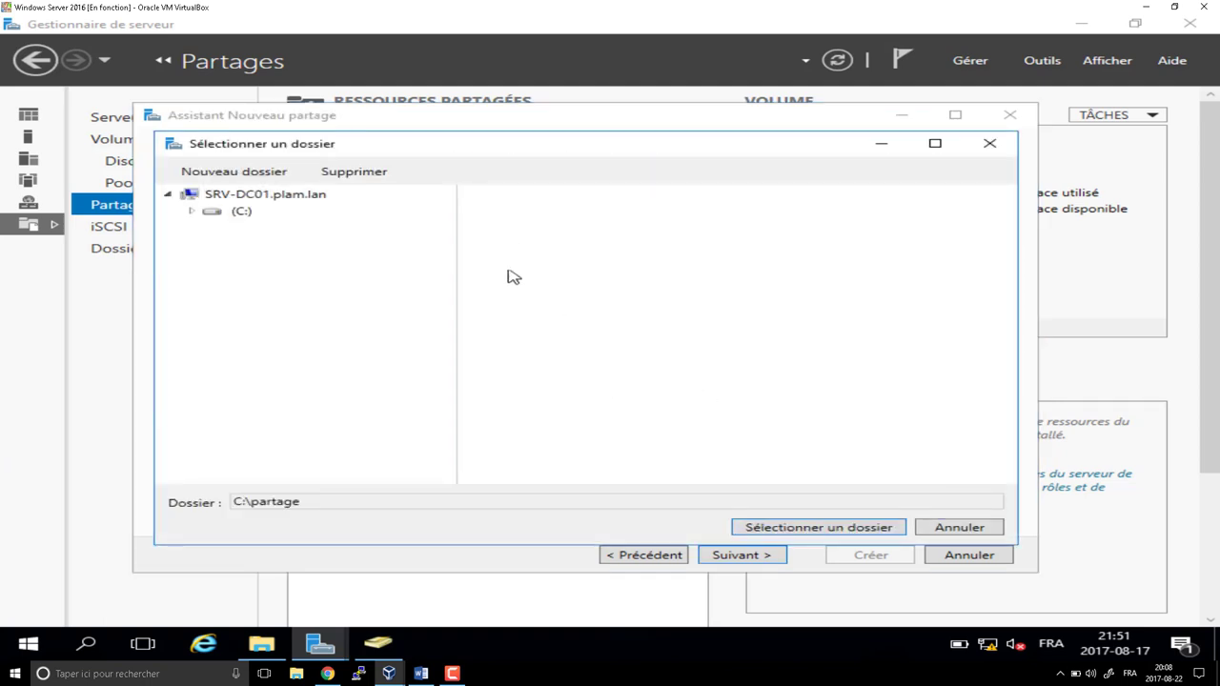
left_click(238, 213)
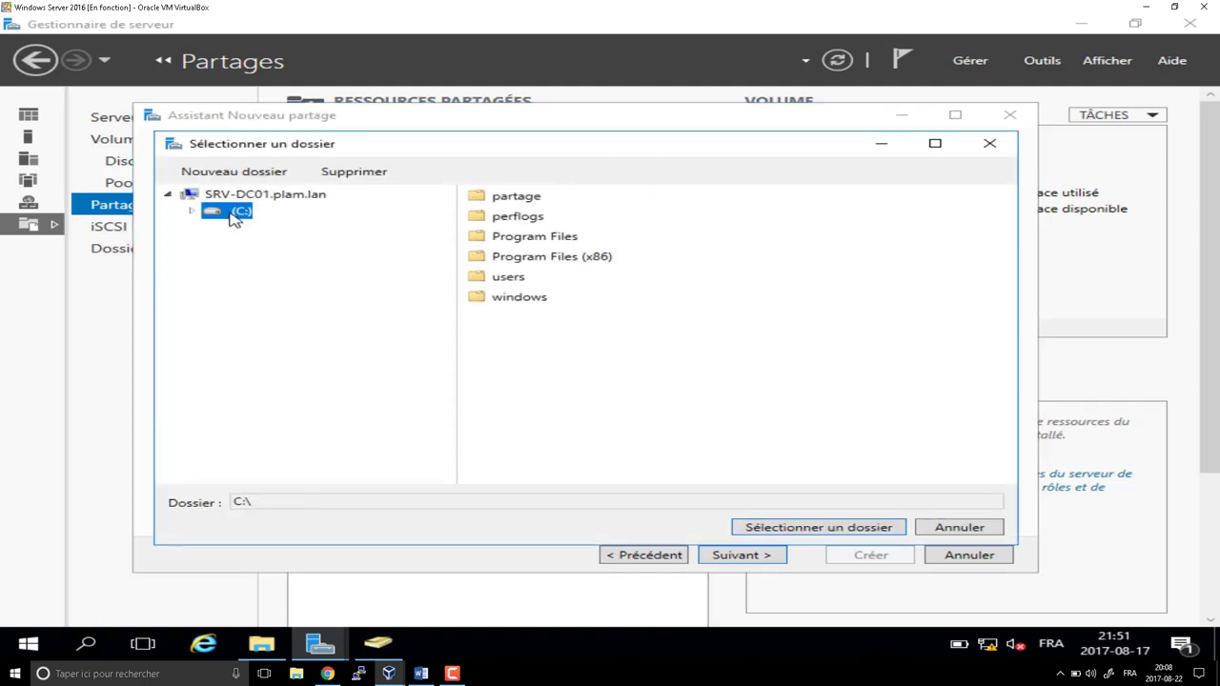
left_click(481, 202)
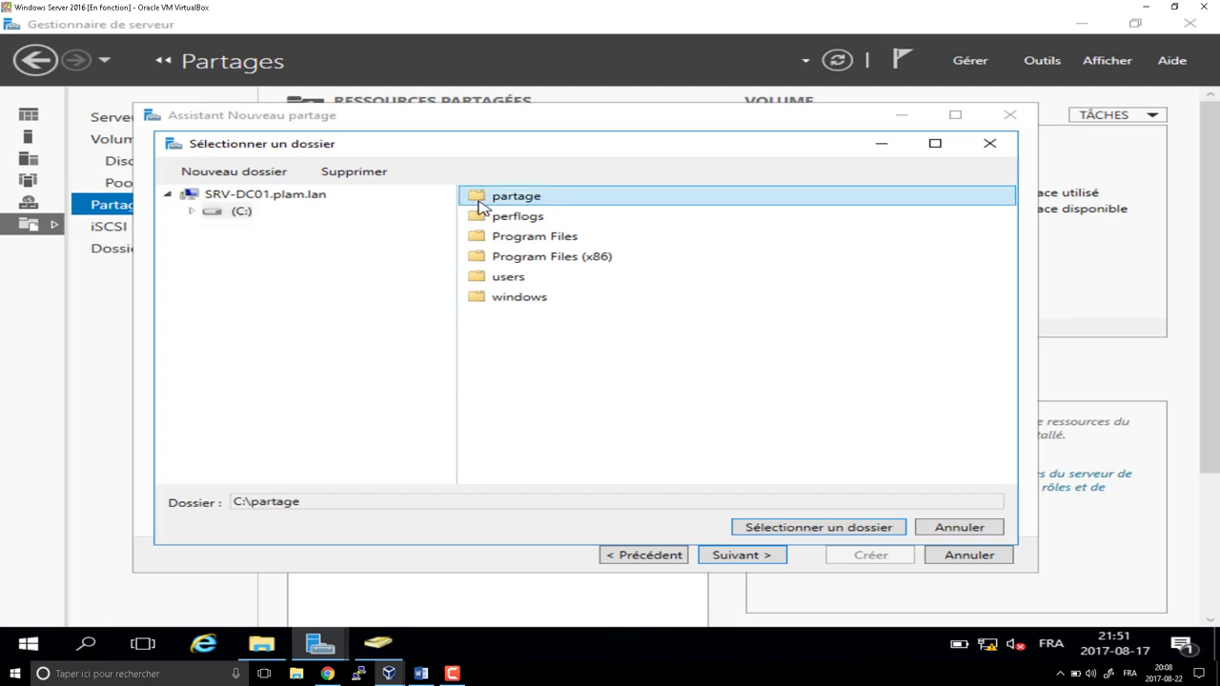
double_click(479, 204)
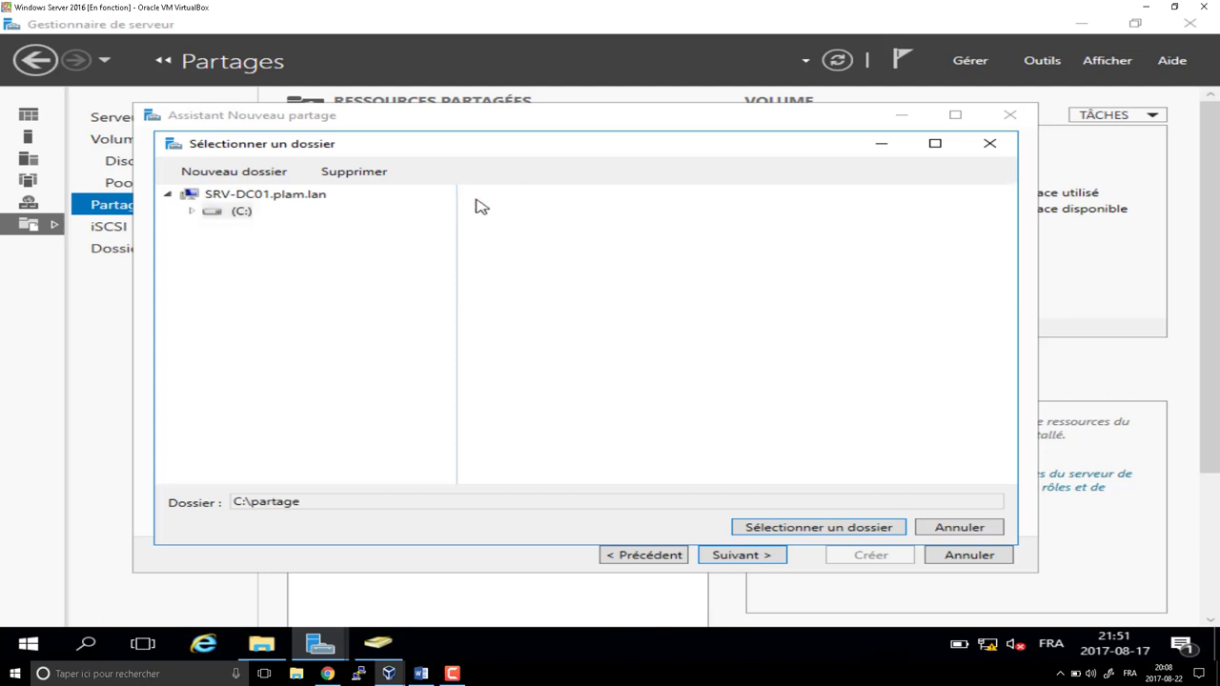
- Create a UserData folder inside C:\partage, use it as the share location, and continue past the share name to Autres paramètres
left_click(275, 174)
type("UserData")
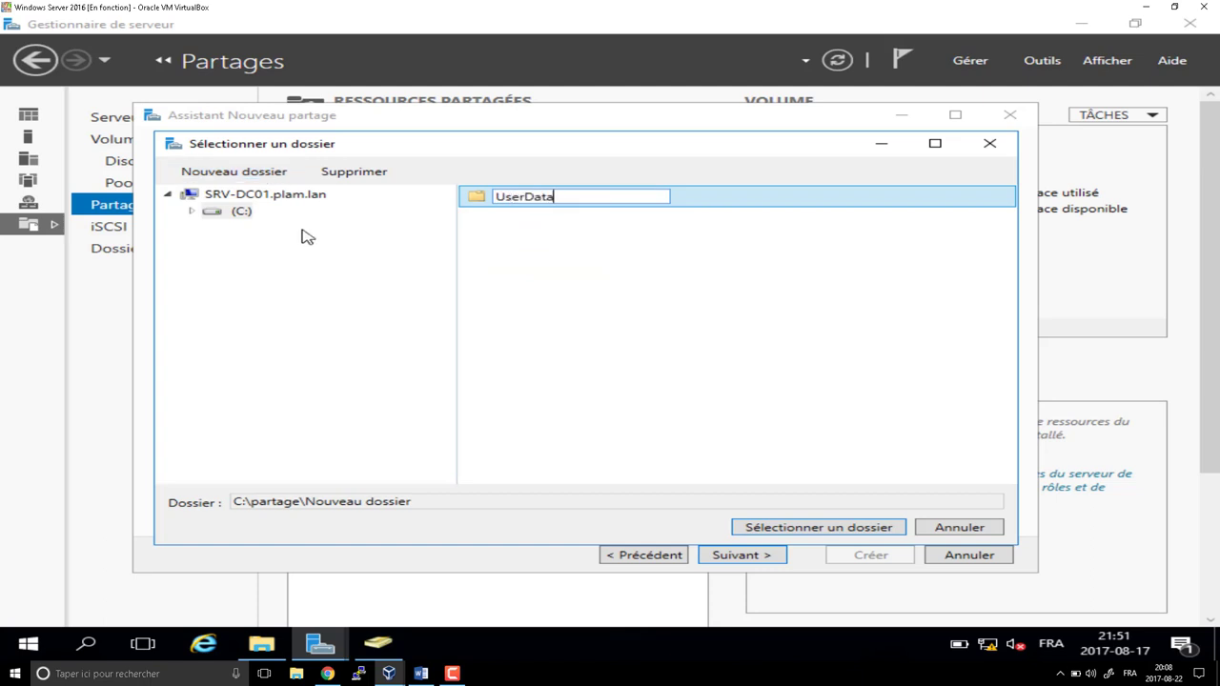
key("Return")
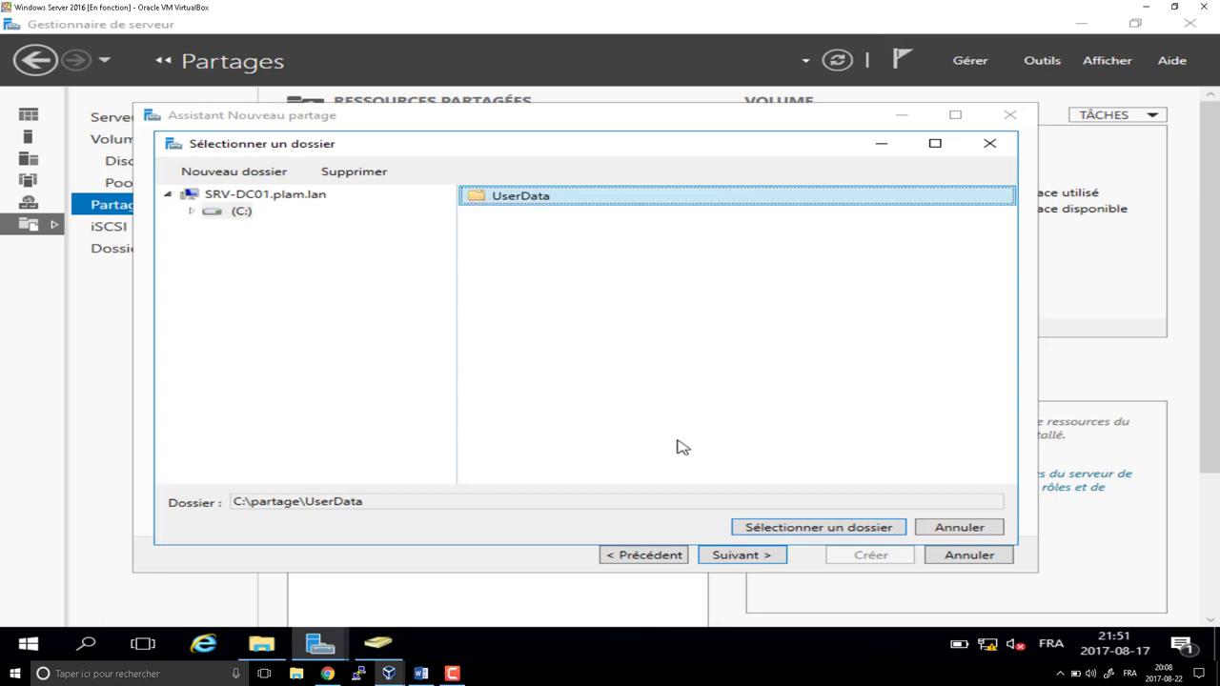
left_click(765, 531)
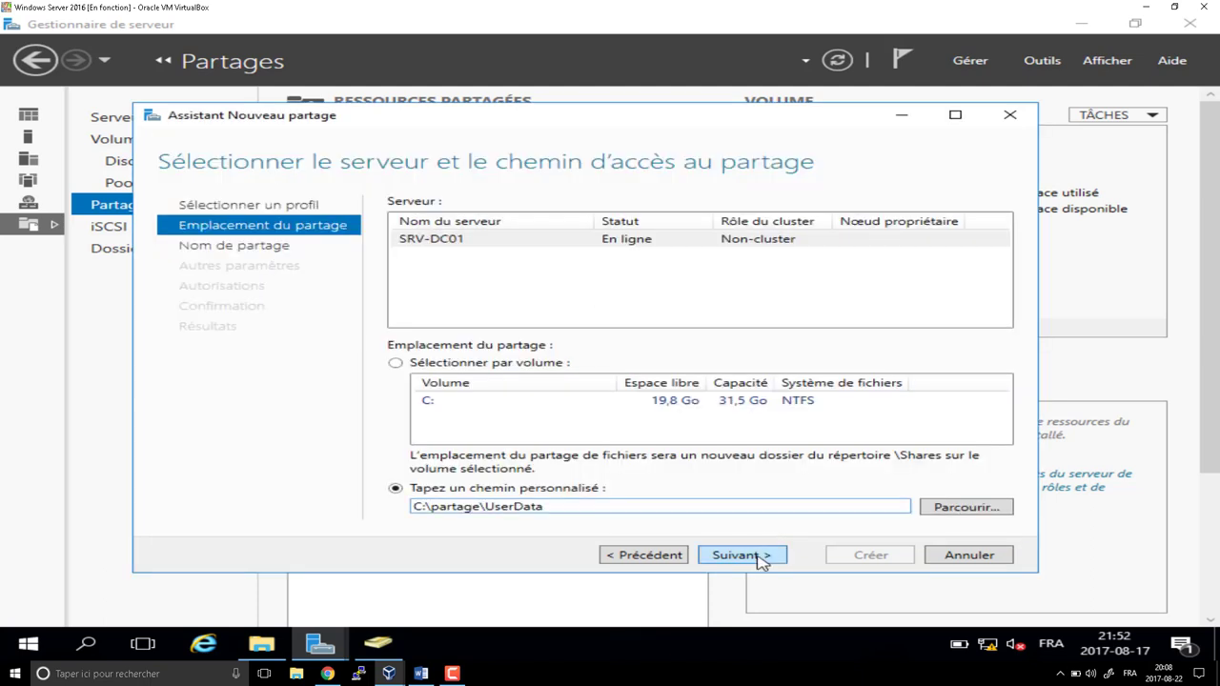
left_click(761, 559)
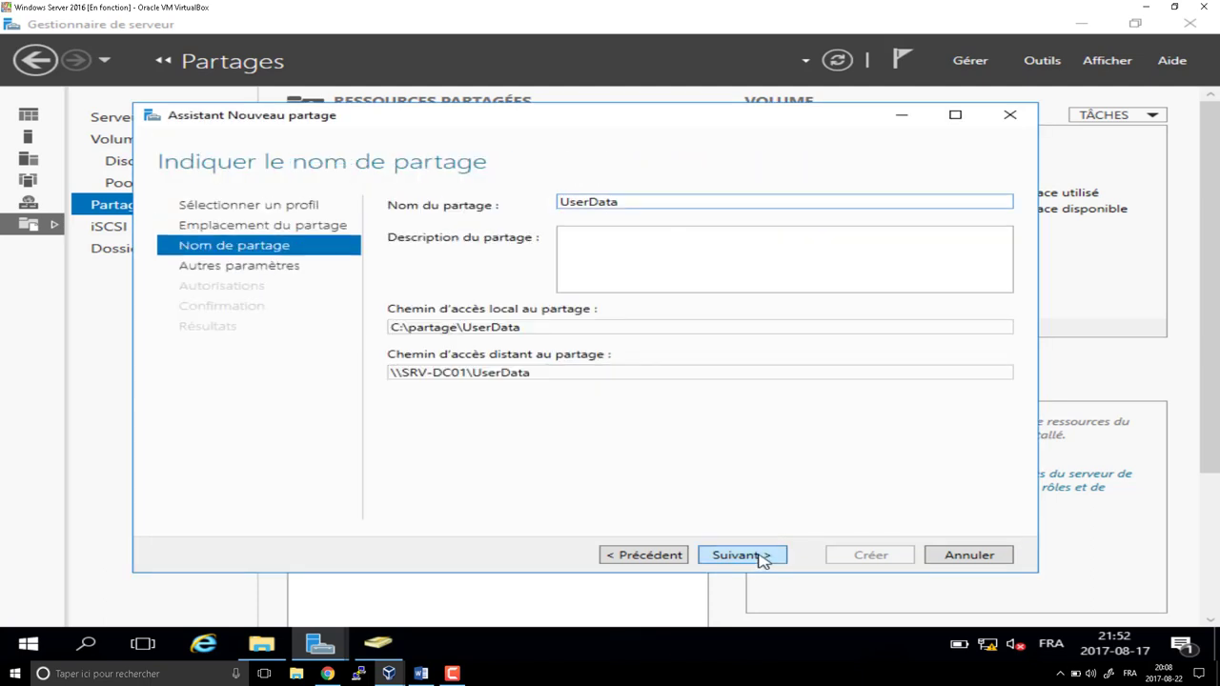
left_click(762, 556)
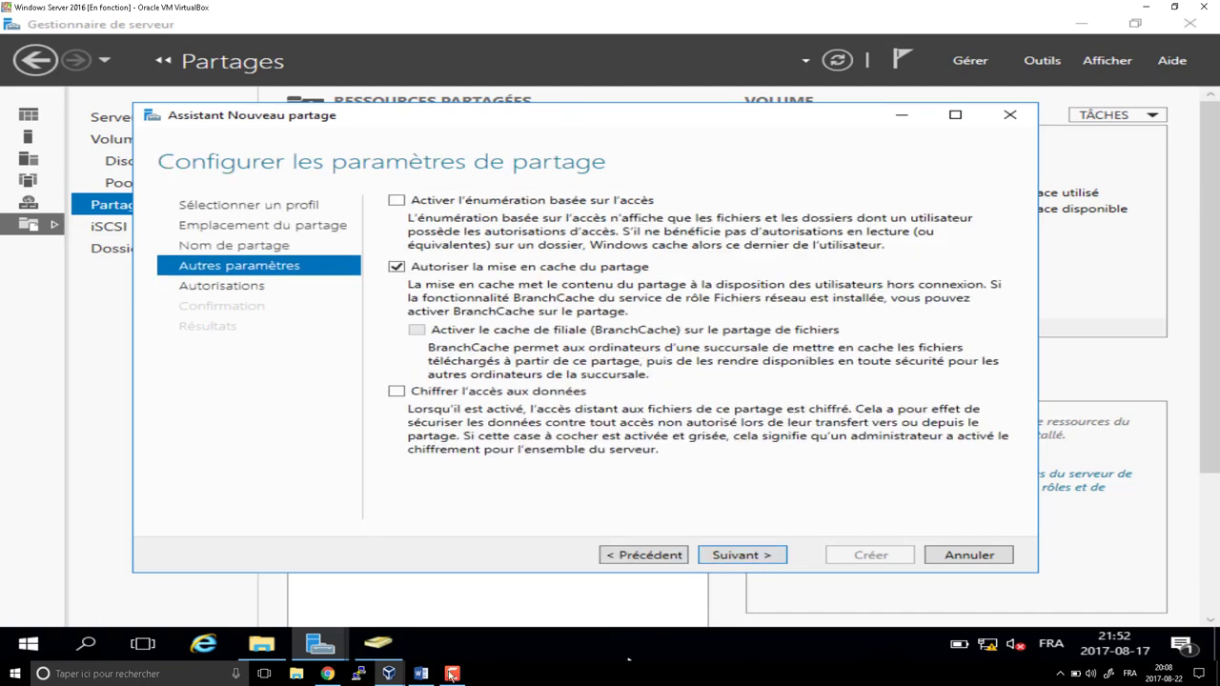
- Switch to the PSR_Repertoire_De_Base guide in Chrome and review steps 7 to 9 on the share name and other settings
left_click(327, 674)
scroll(432, 503, "down", 8)
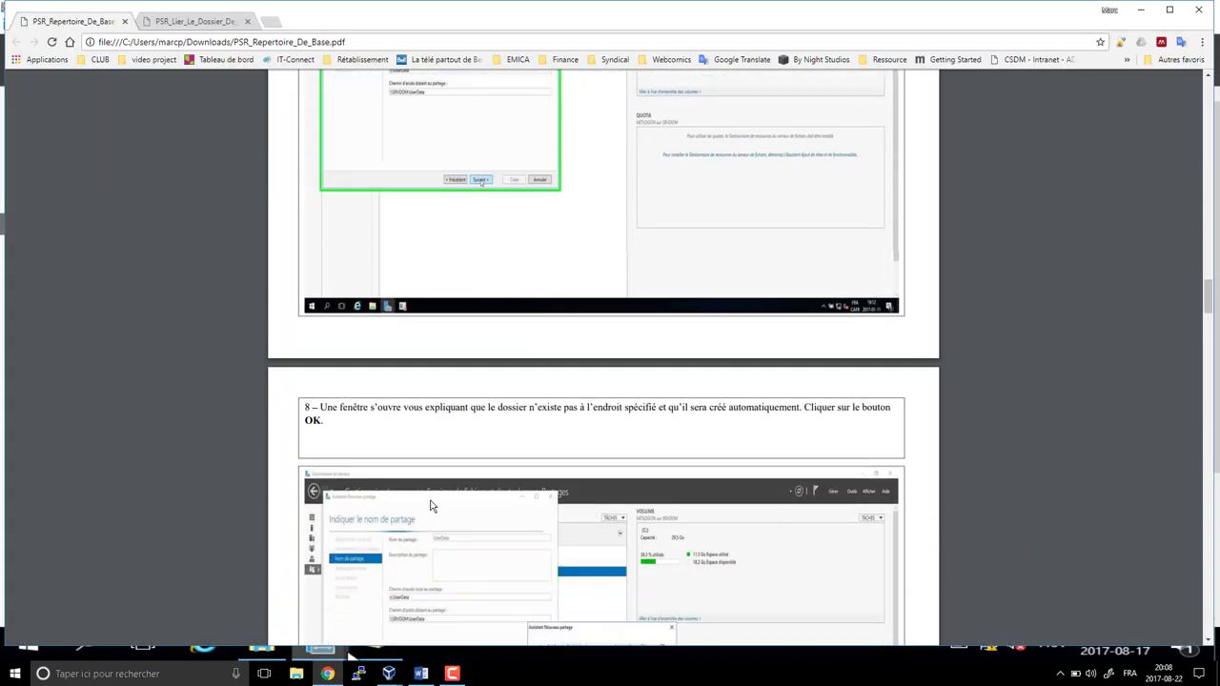
scroll(429, 508, "up", 3)
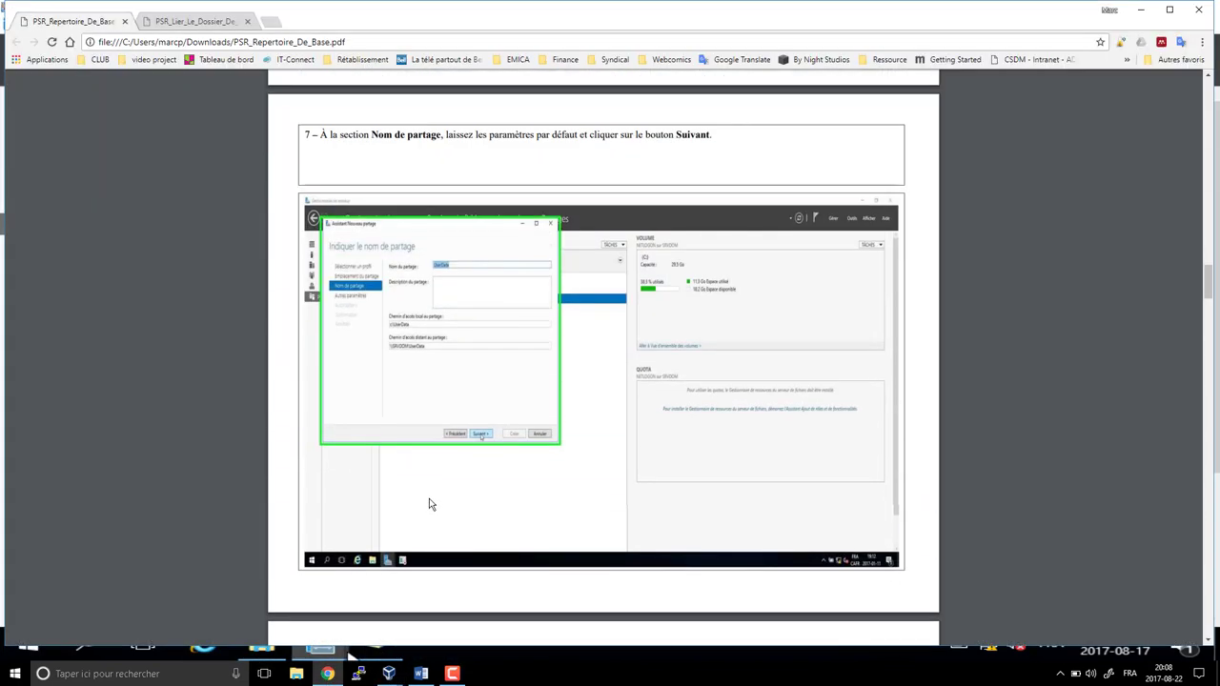
scroll(429, 504, "down", 5)
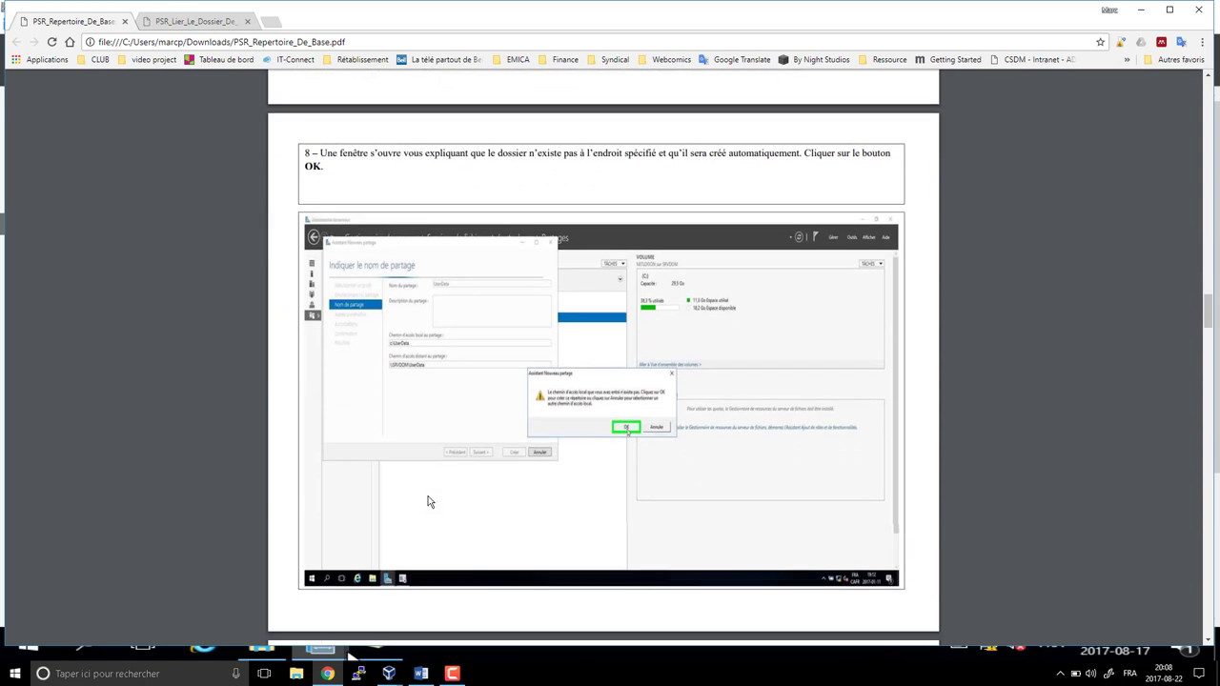
scroll(429, 502, "down", 7)
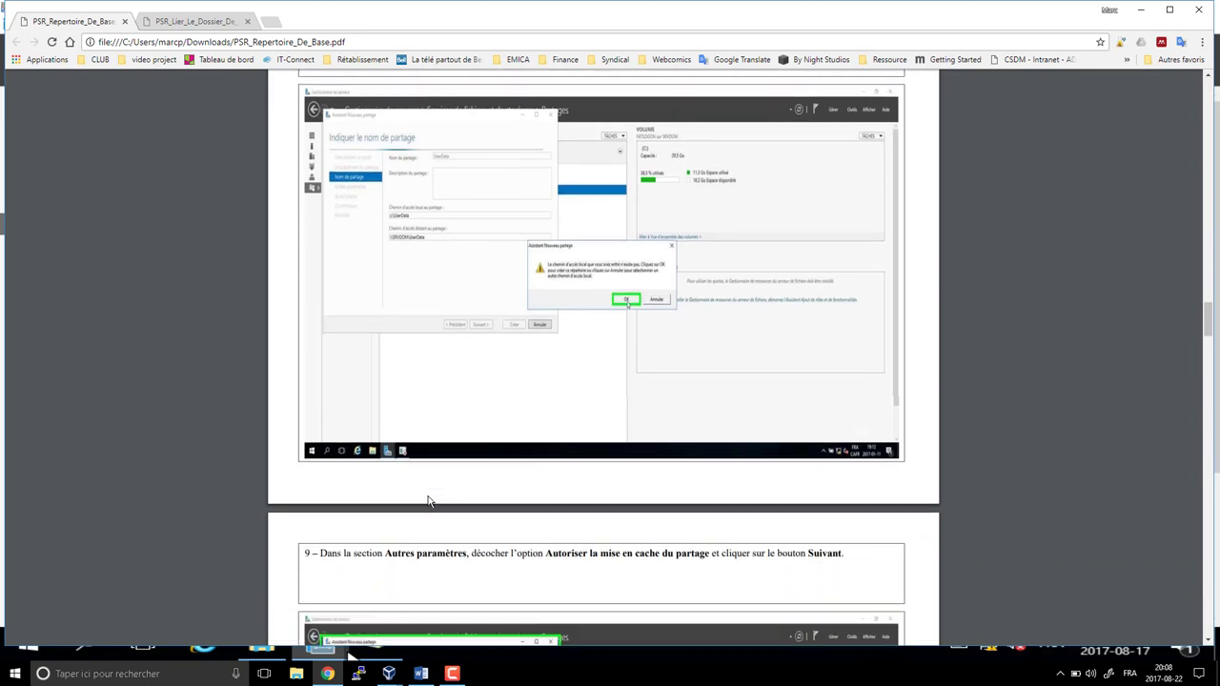
scroll(429, 503, "up", 1)
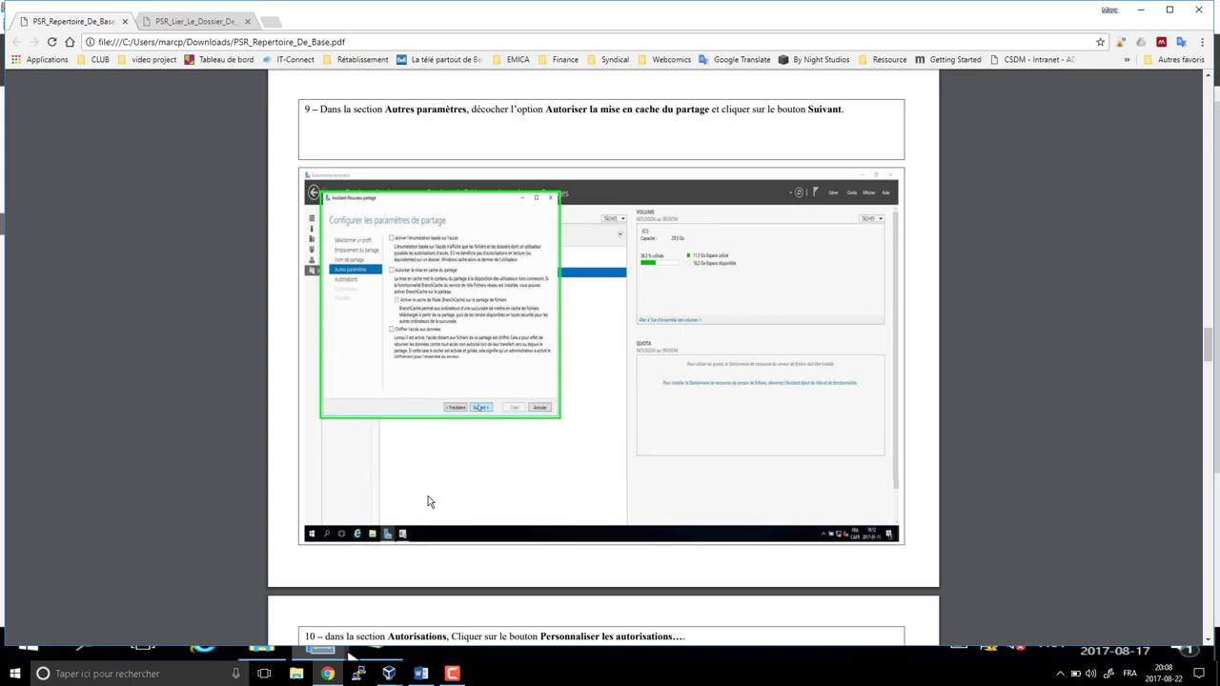
- Return to the Assistant Nouveau partage in the server VM, disable Autoriser la mise en cache du partage, and continue to Autorisations
left_click(388, 674)
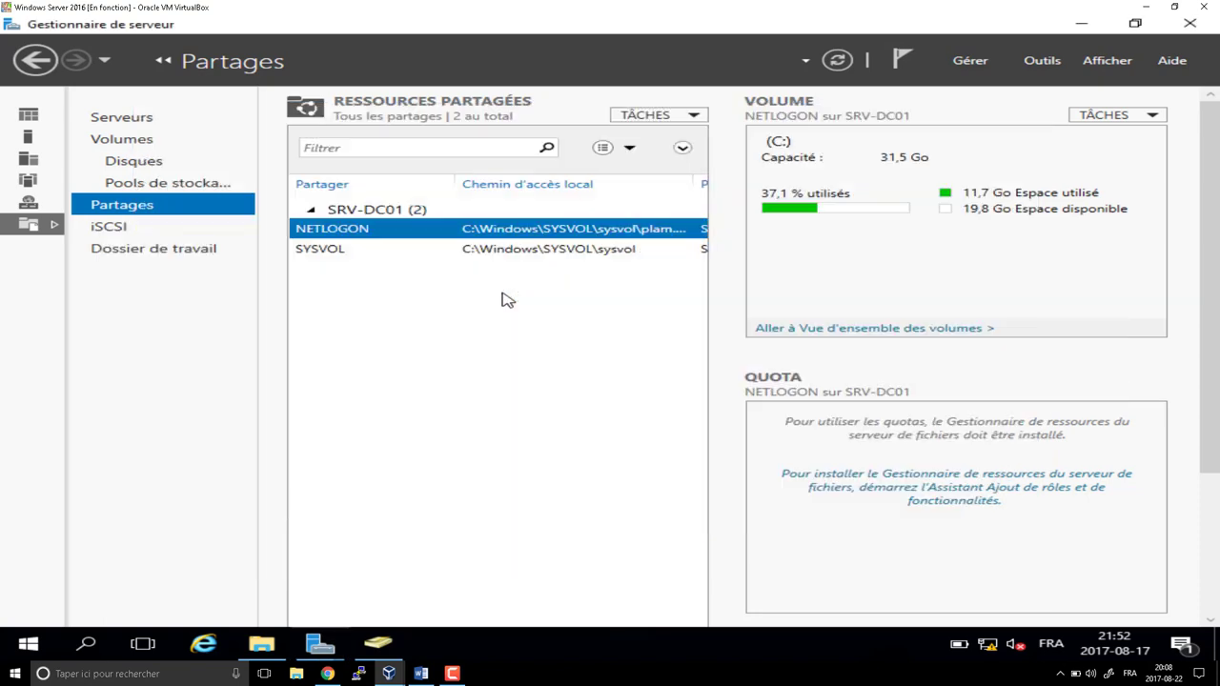
key("Escape")
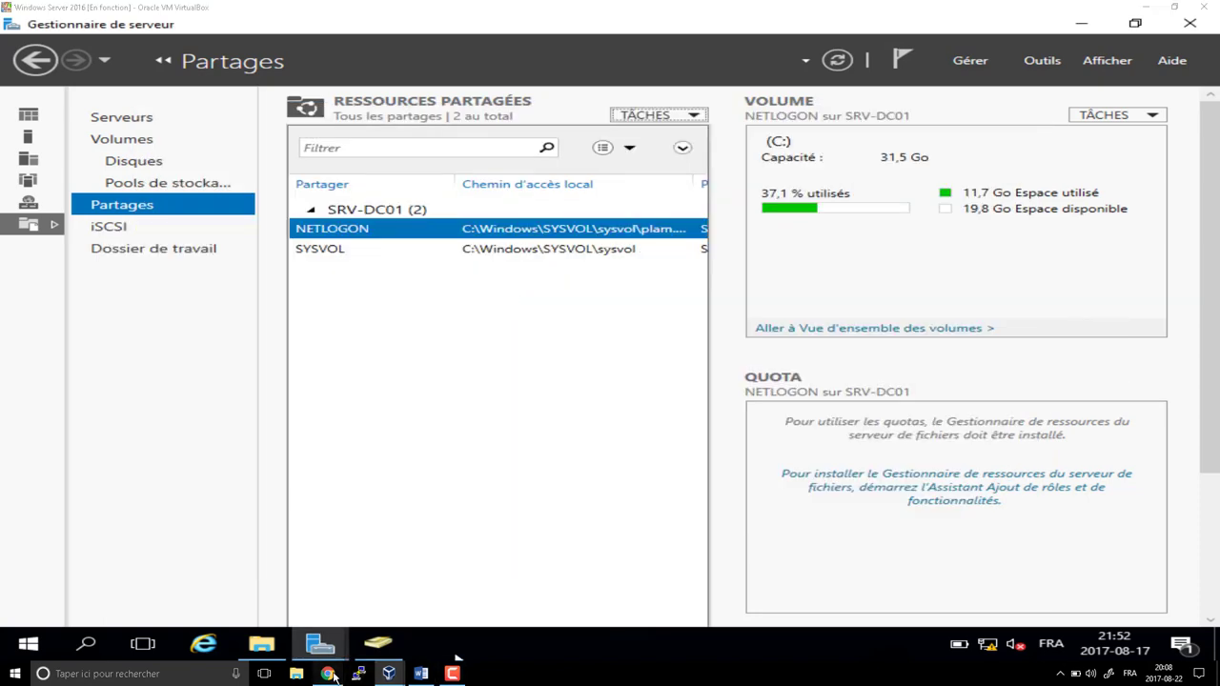
left_click(327, 674)
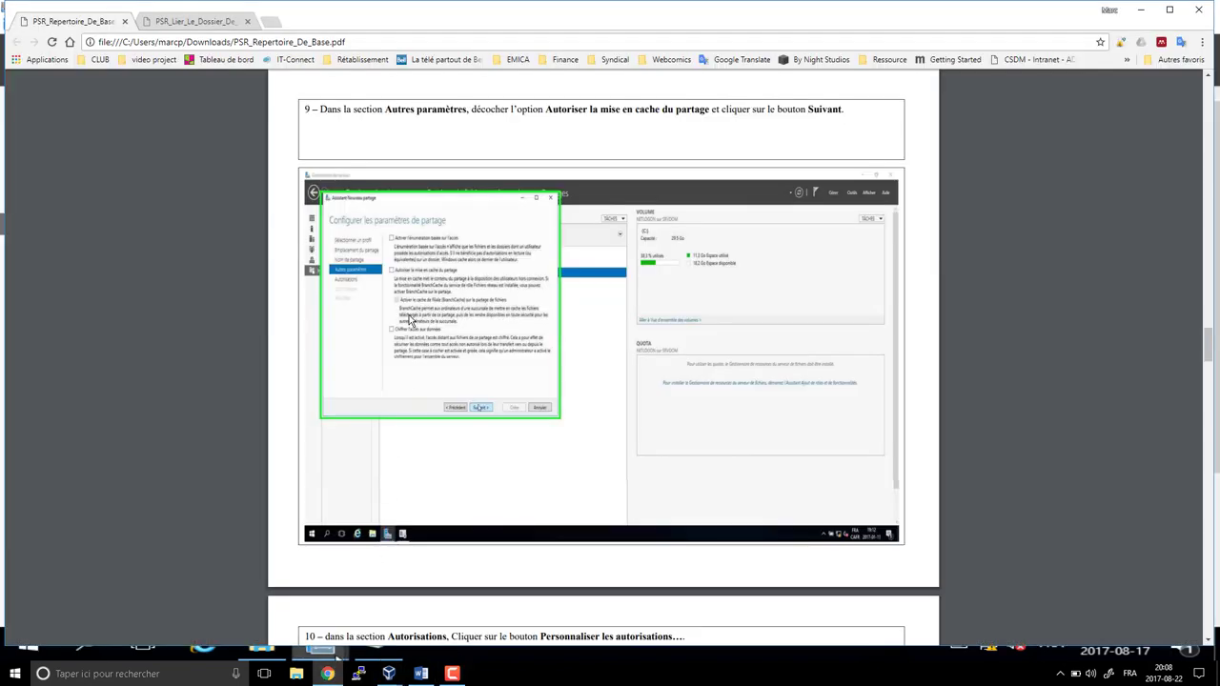
key("alt+Tab")
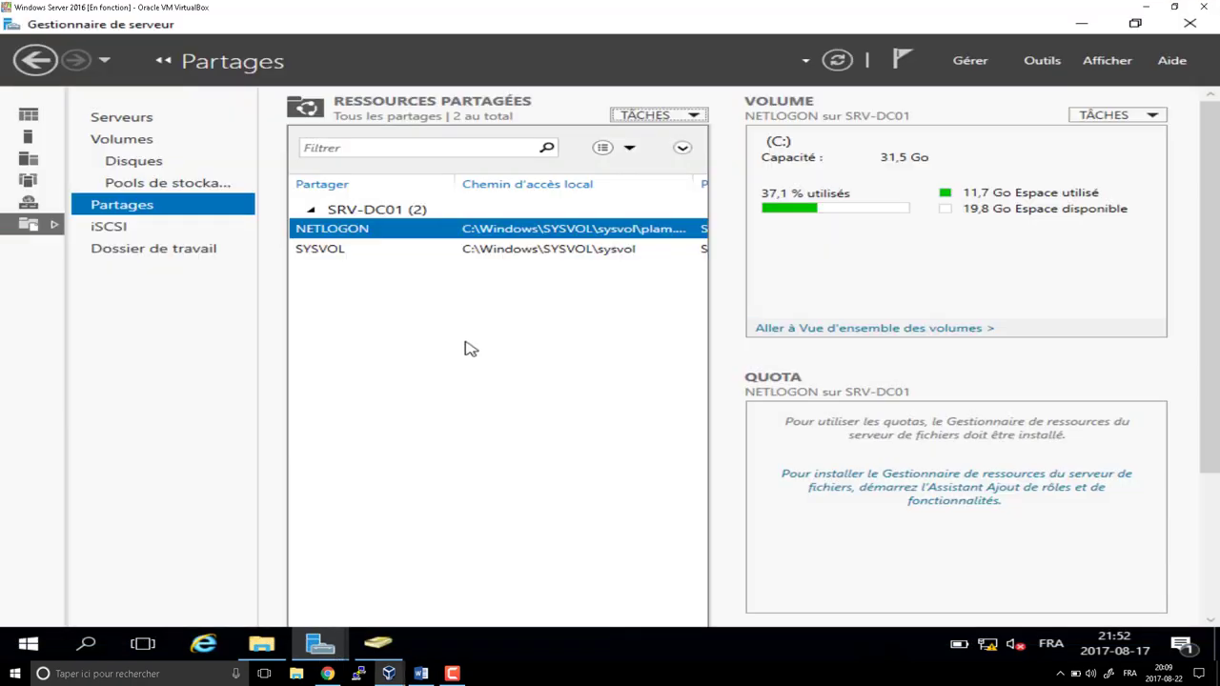
mouse_move(329, 646)
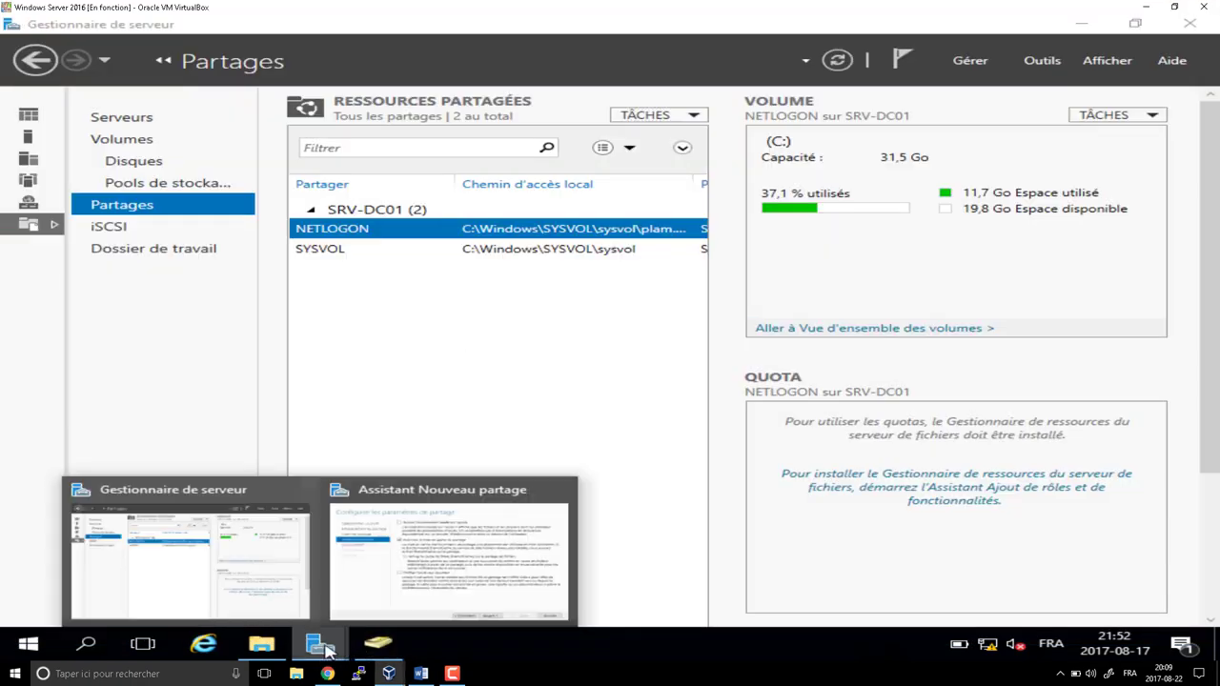
left_click(378, 601)
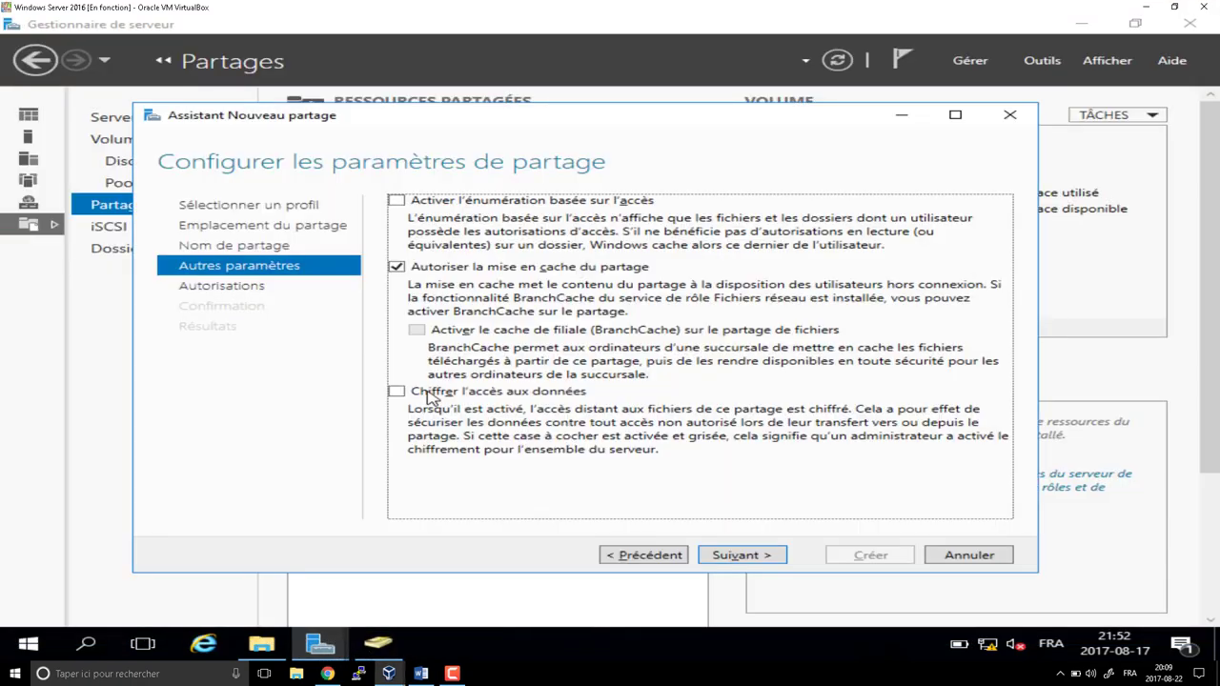
left_click(397, 268)
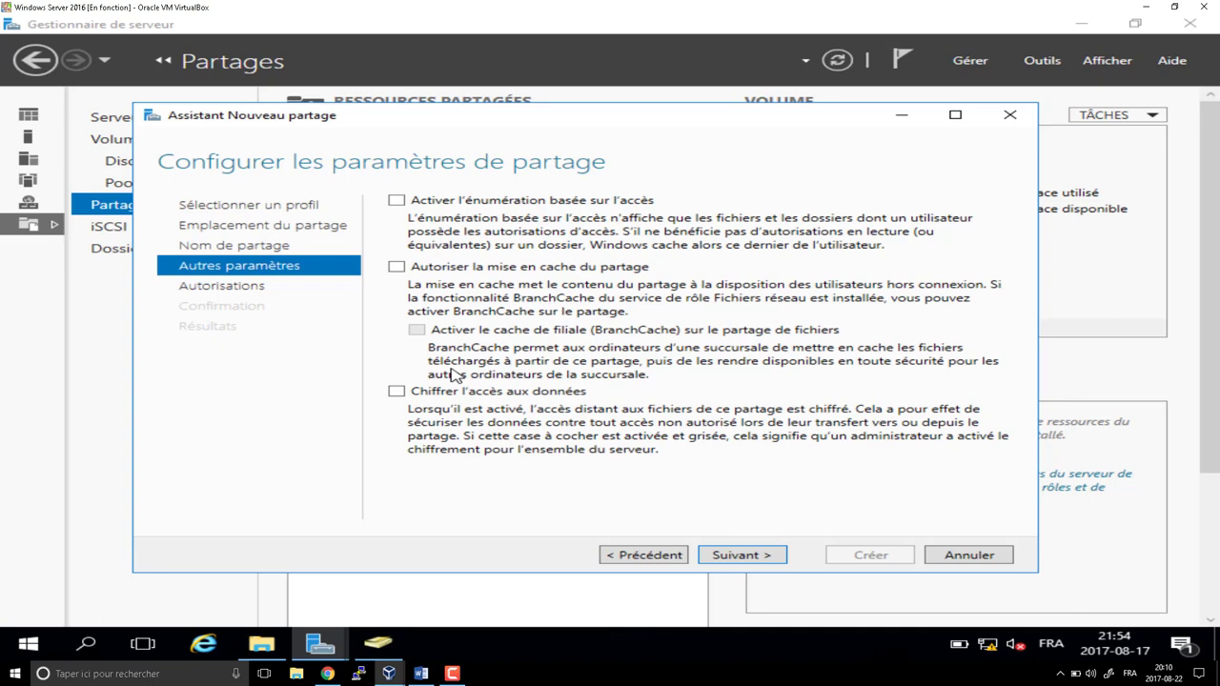
left_click(728, 557)
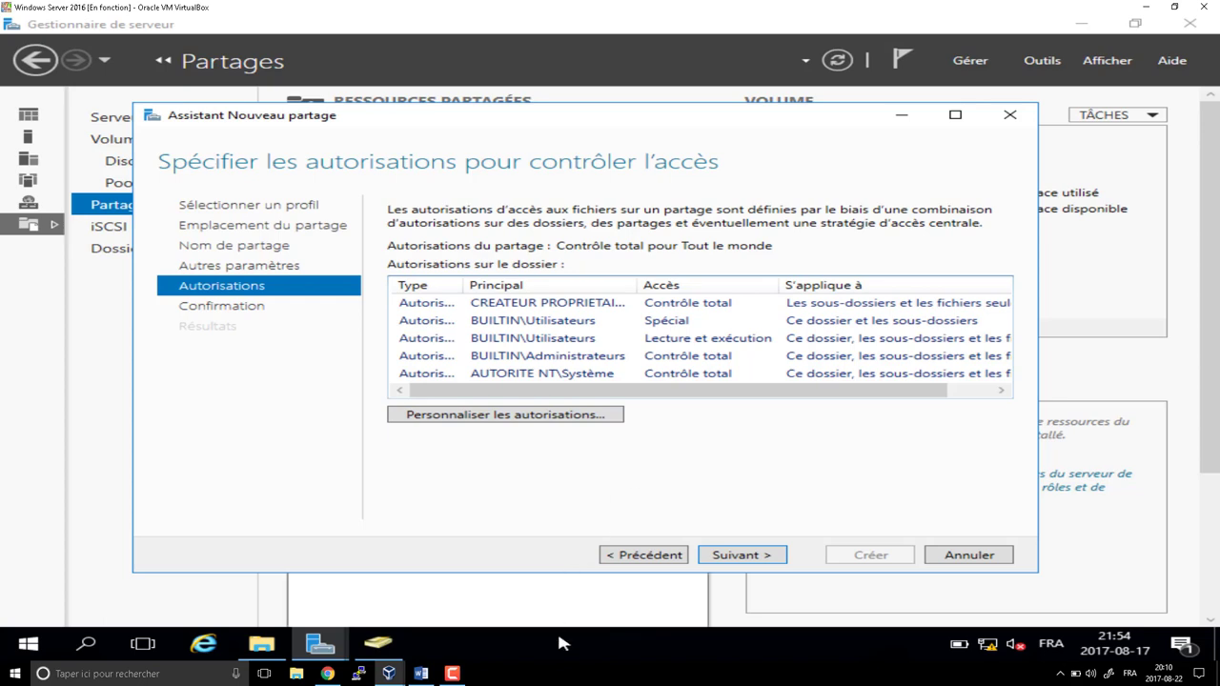
- Review guide steps 10 to 12 on customizing permissions, disabling inheritance and removing the special Utilisateurs entry
left_click(326, 673)
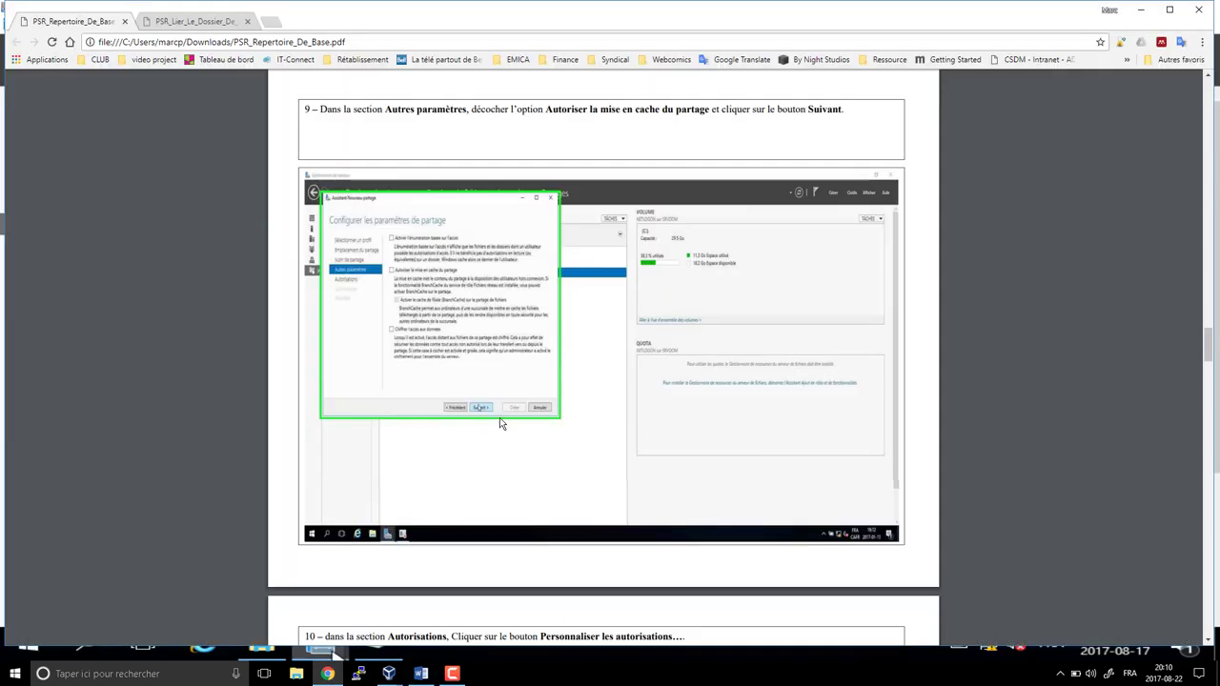
scroll(502, 424, "down", 8)
scroll(510, 429, "up", 2)
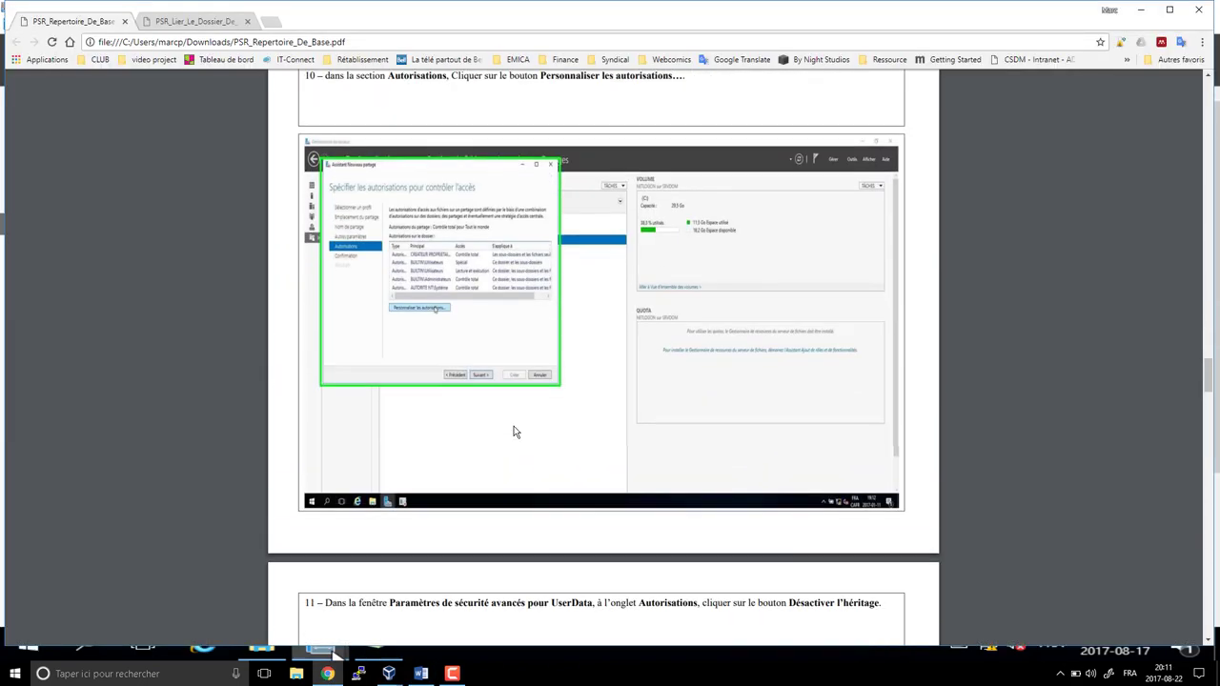
scroll(514, 432, "up", 1)
scroll(516, 433, "down", 5)
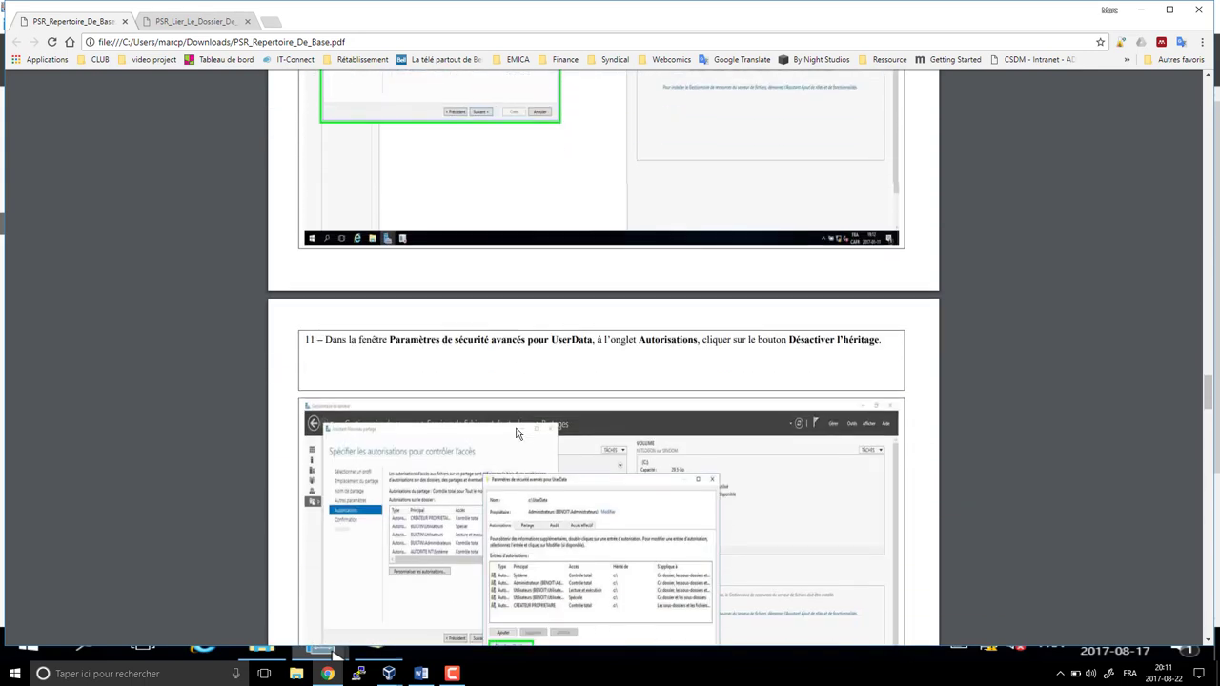
scroll(517, 432, "down", 1)
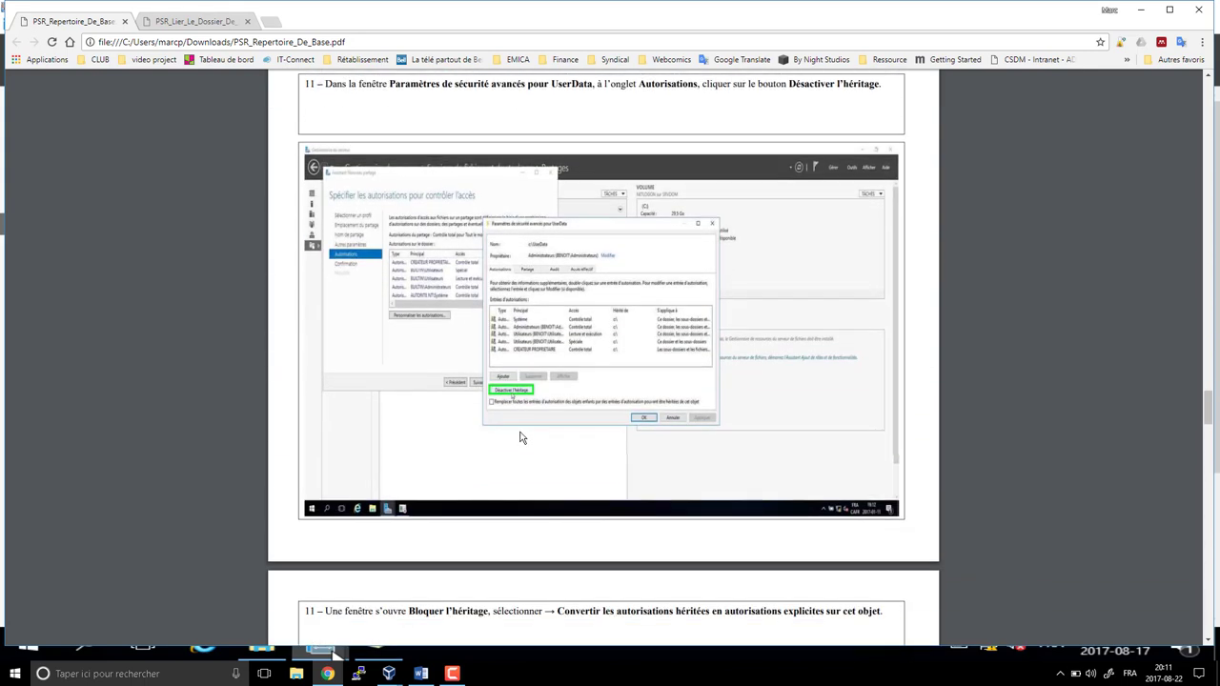
scroll(522, 438, "down", 6)
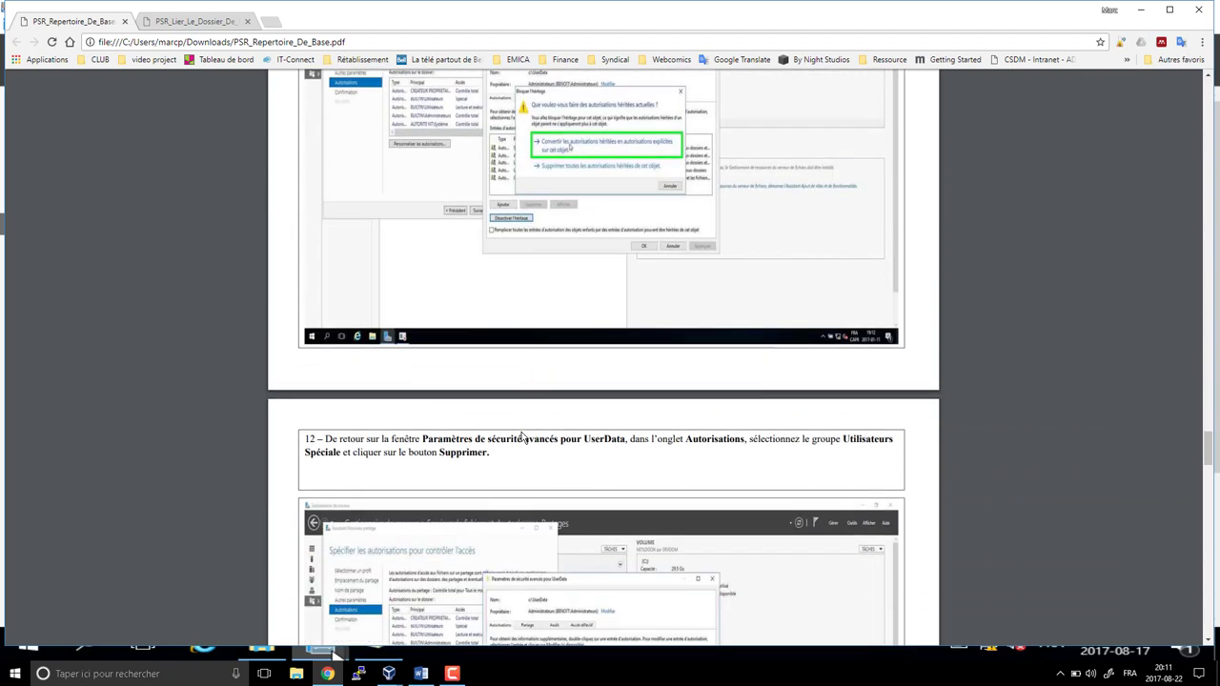
scroll(522, 437, "down", 3)
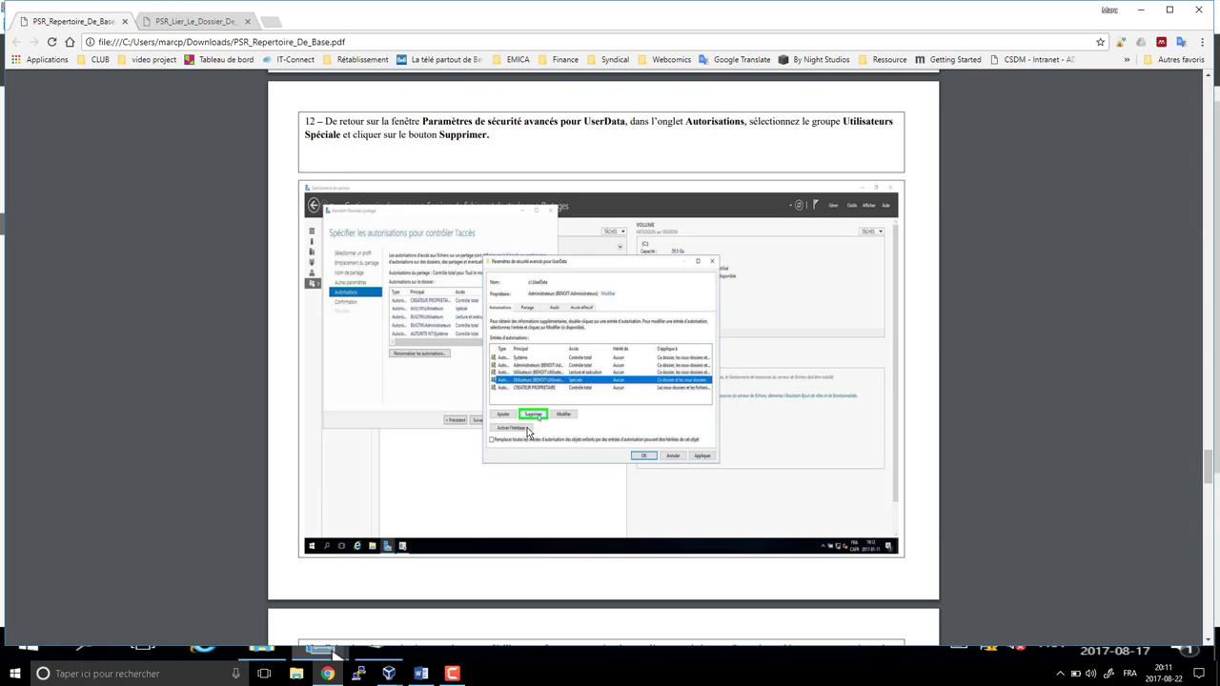
- Return to the server VM, customize the UserData folder permissions, and disable inheritance by converting inherited permissions into explicit ones
key("alt+Tab")
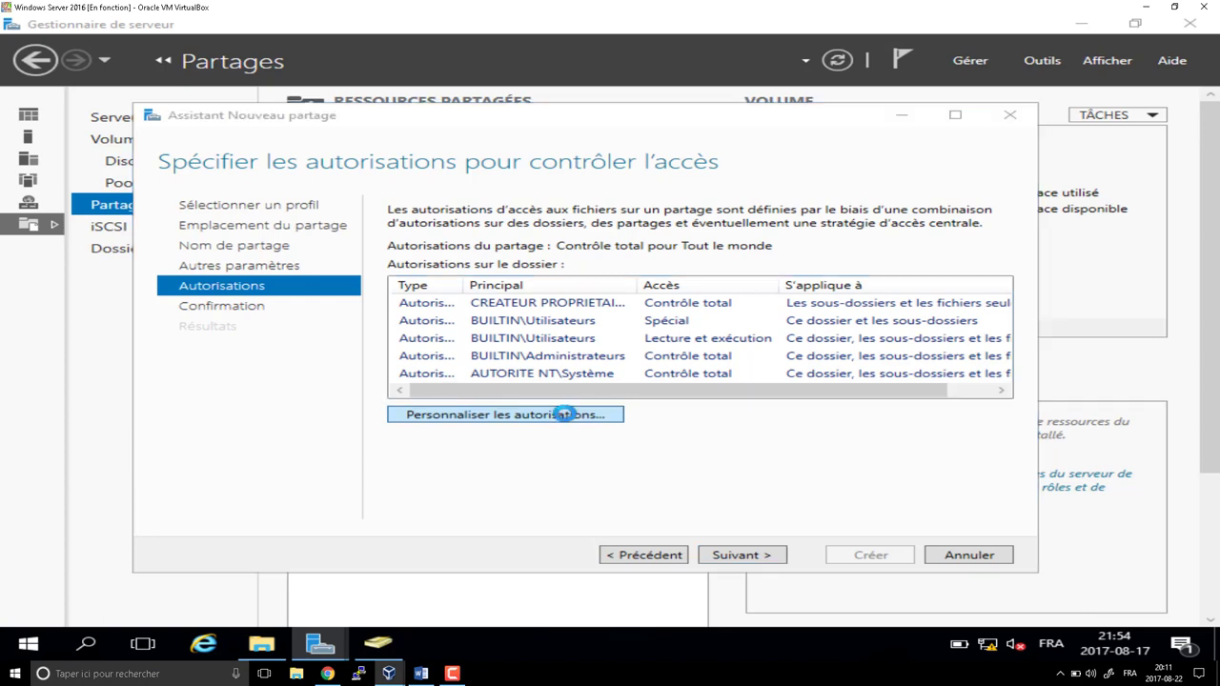
left_click(569, 416)
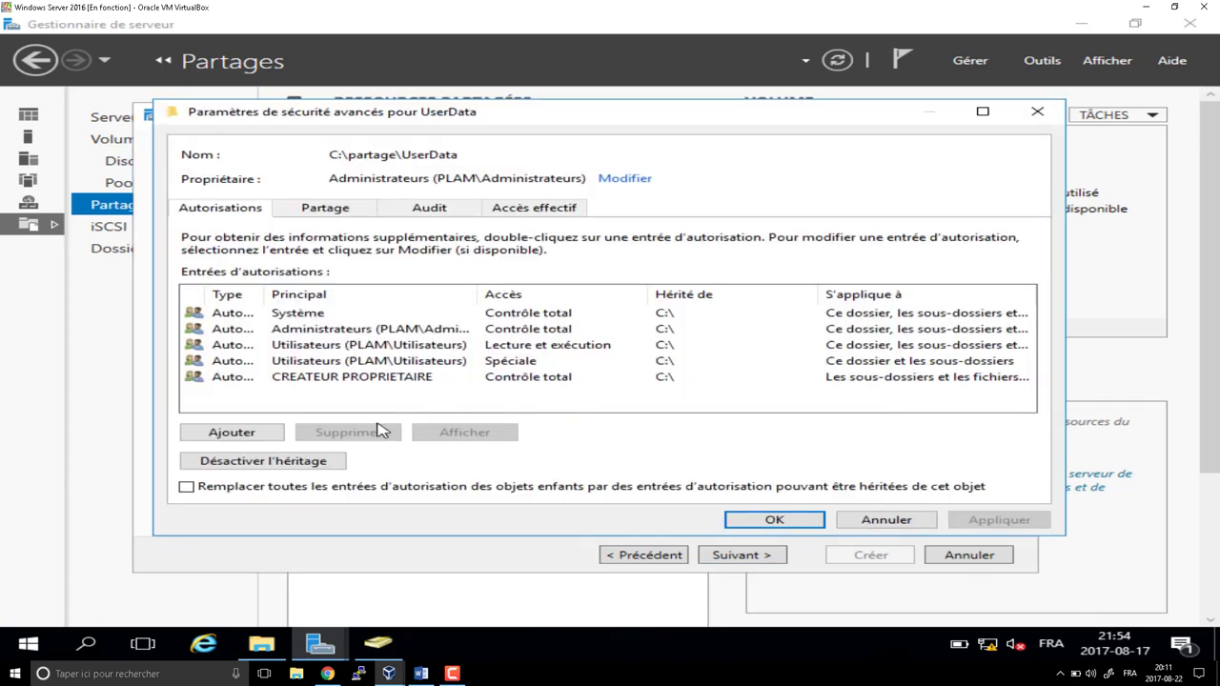
left_click(315, 462)
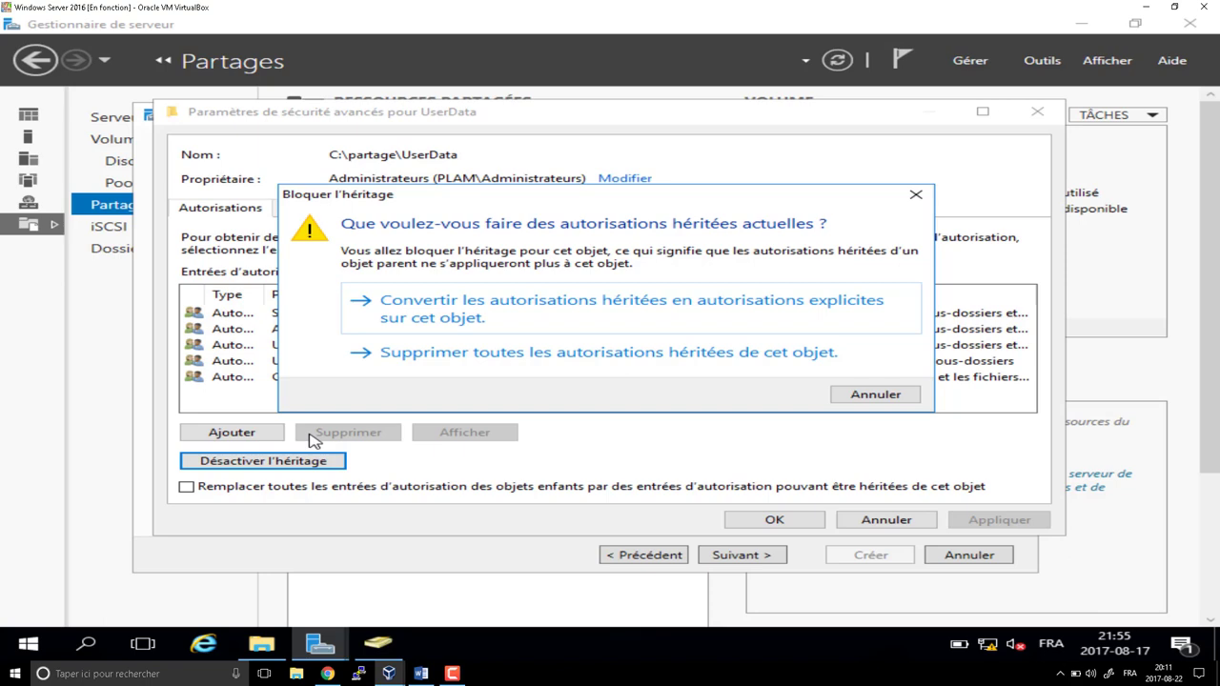
left_click(444, 321)
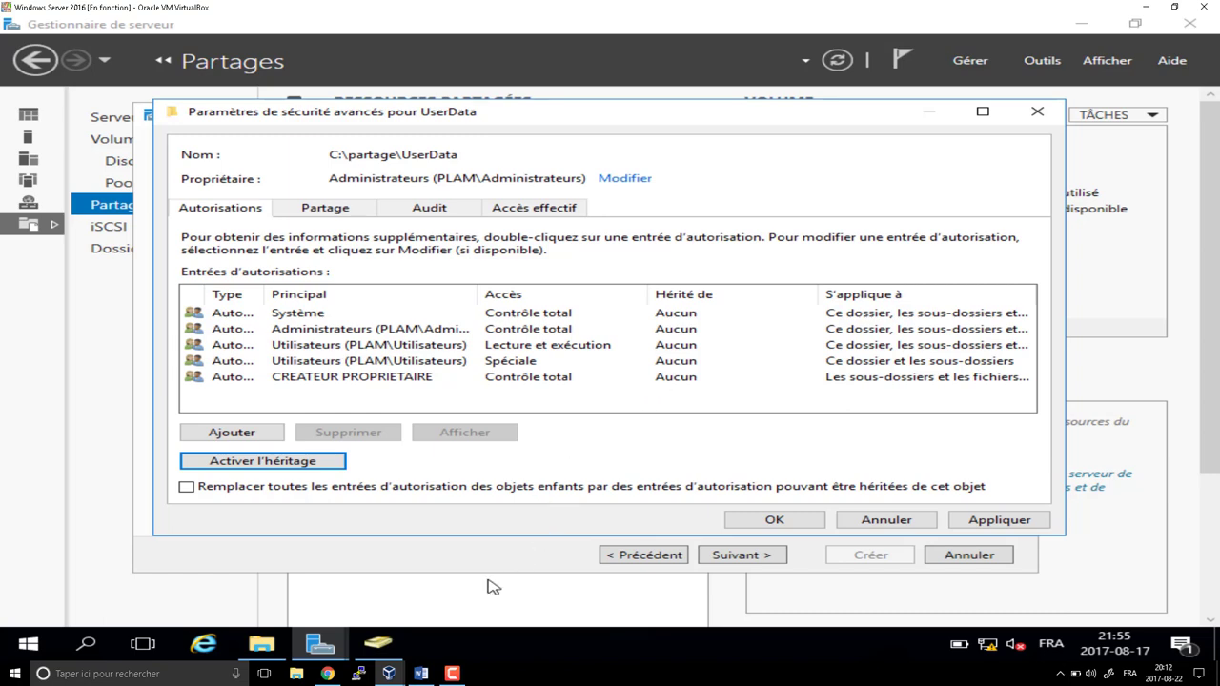
- Switch to the PSR_Repertoire_De_Base guide in Chrome and review steps 13 and 14 on removing unwanted Utilisateurs entries
left_click(327, 674)
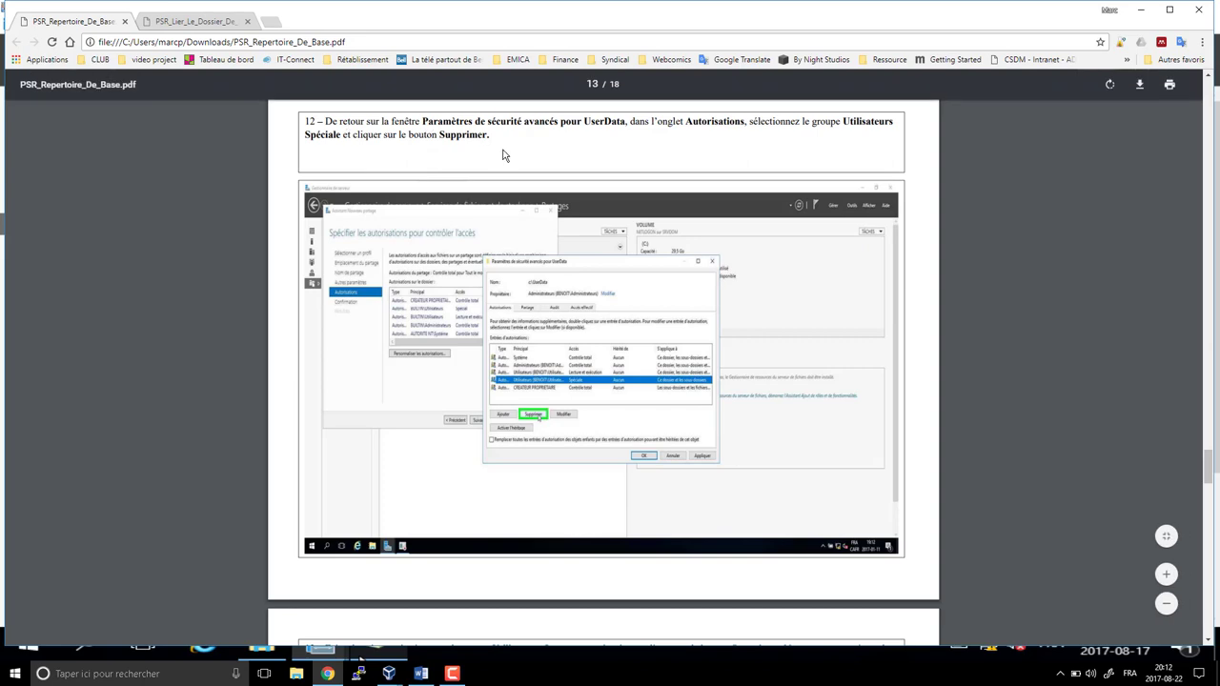
scroll(537, 164, "down", 5)
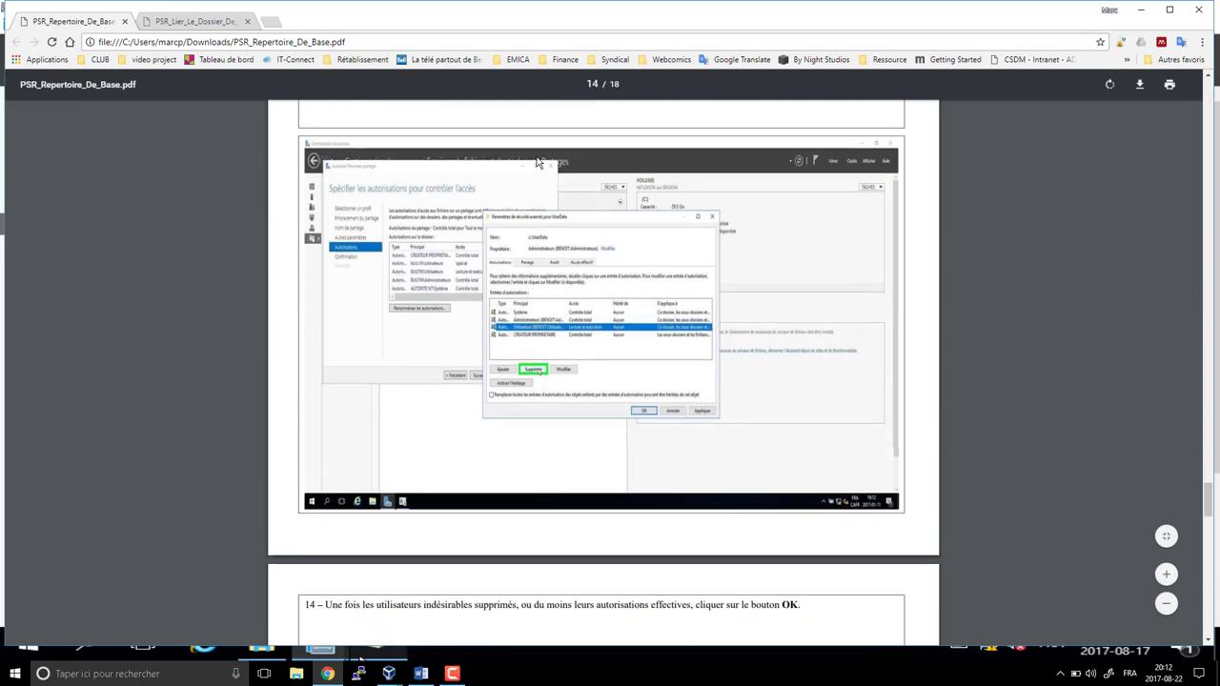
scroll(537, 164, "up", 2)
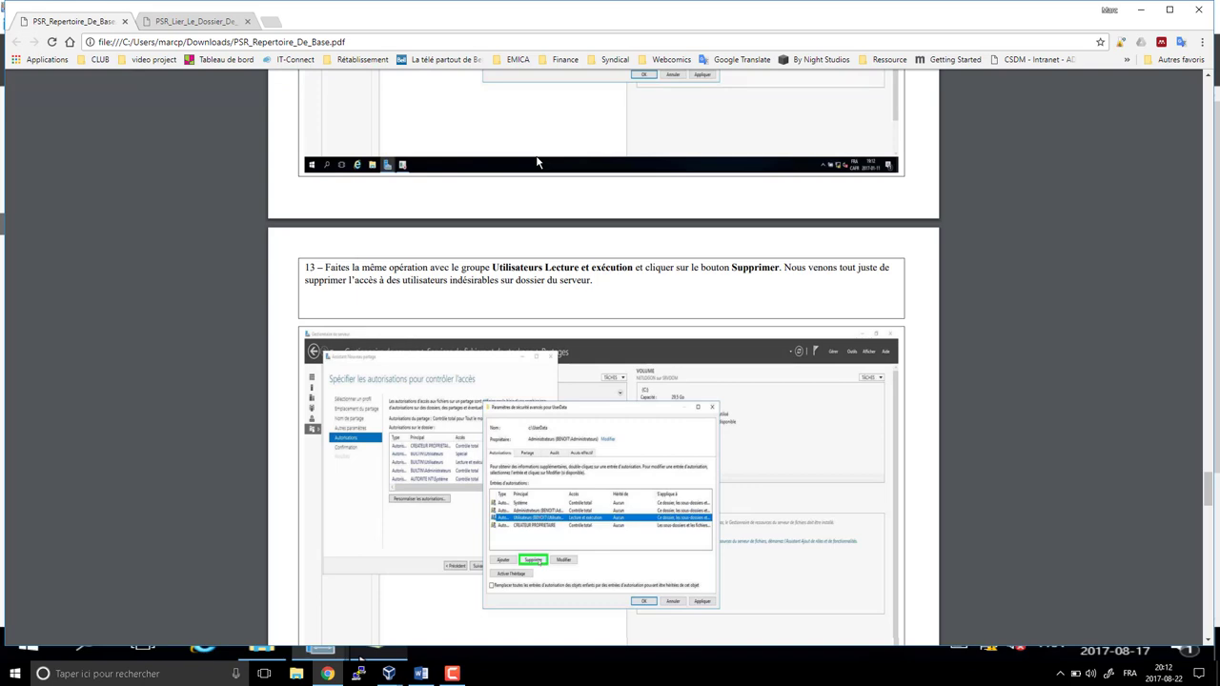
scroll(536, 164, "down", 5)
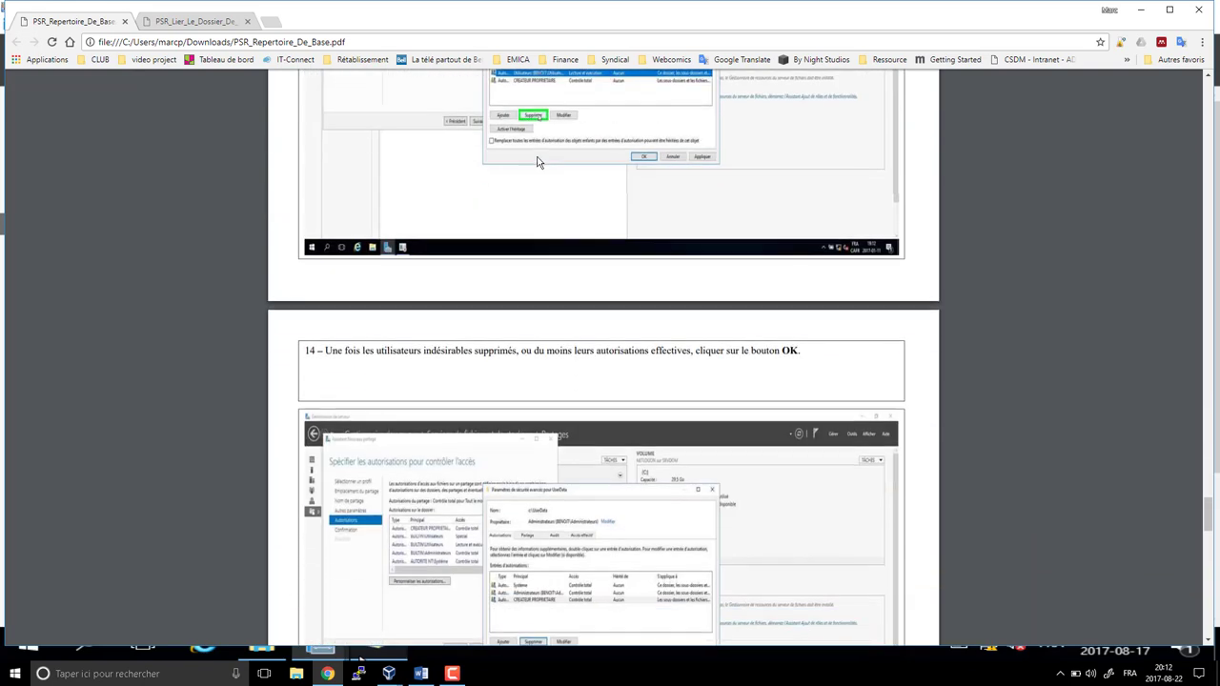
scroll(538, 162, "down", 1)
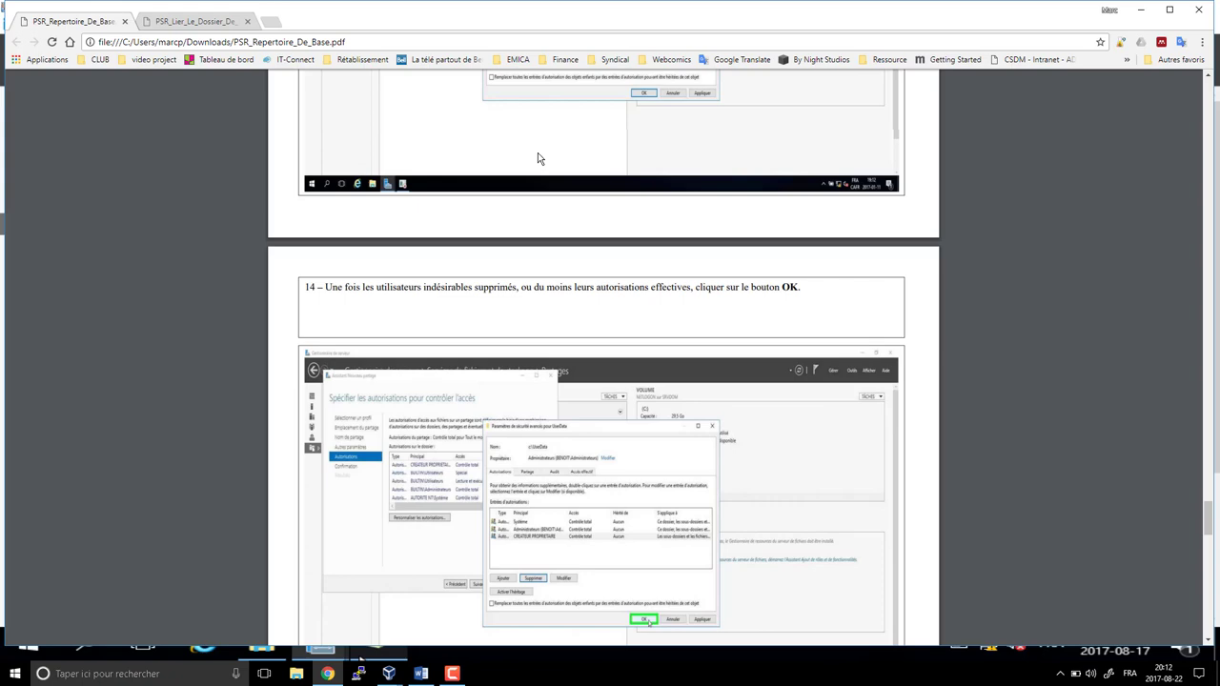
- Back in the server VM, remove the Lecture et exécution and Spéciale permission entries of the Utilisateurs group from UserData
key("alt+Tab")
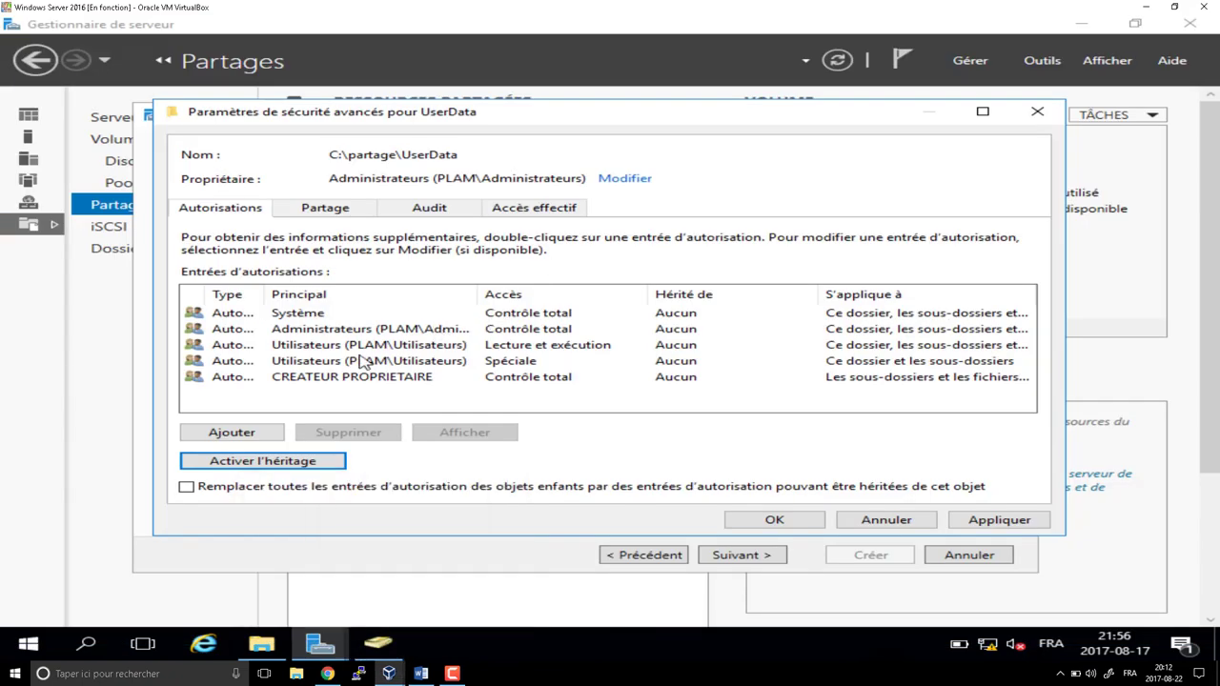
left_click(315, 347)
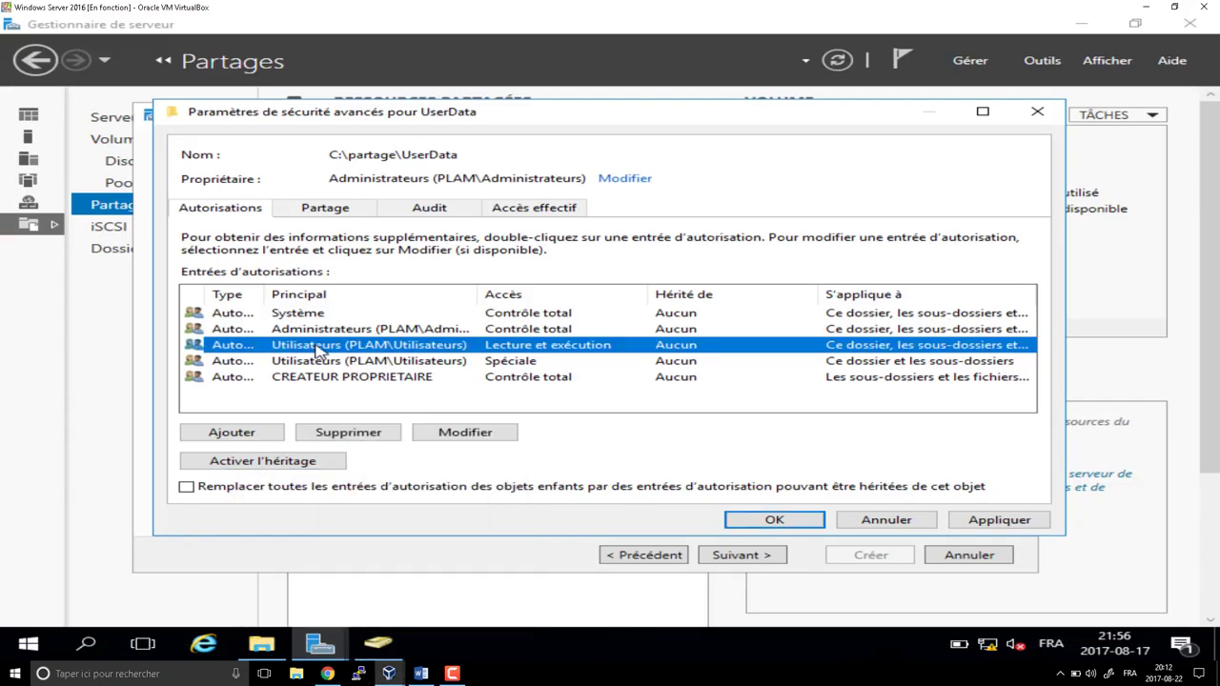
left_click(323, 362)
left_click(319, 349)
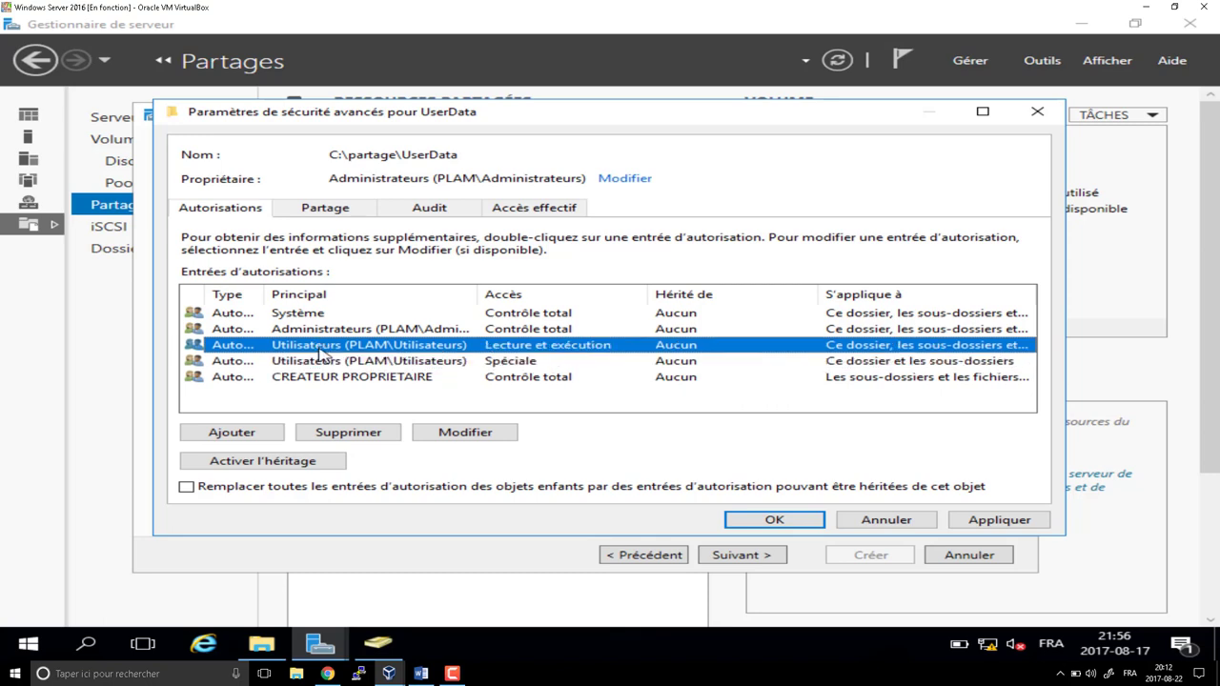
left_click(351, 435)
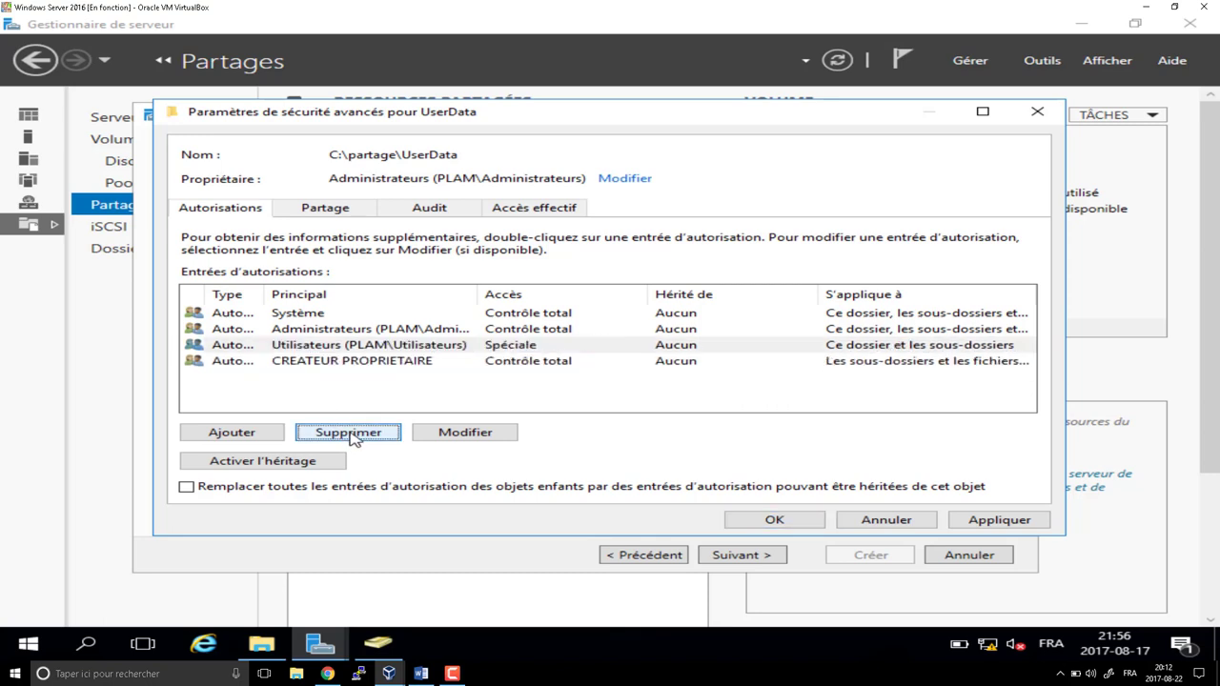
left_click(329, 349)
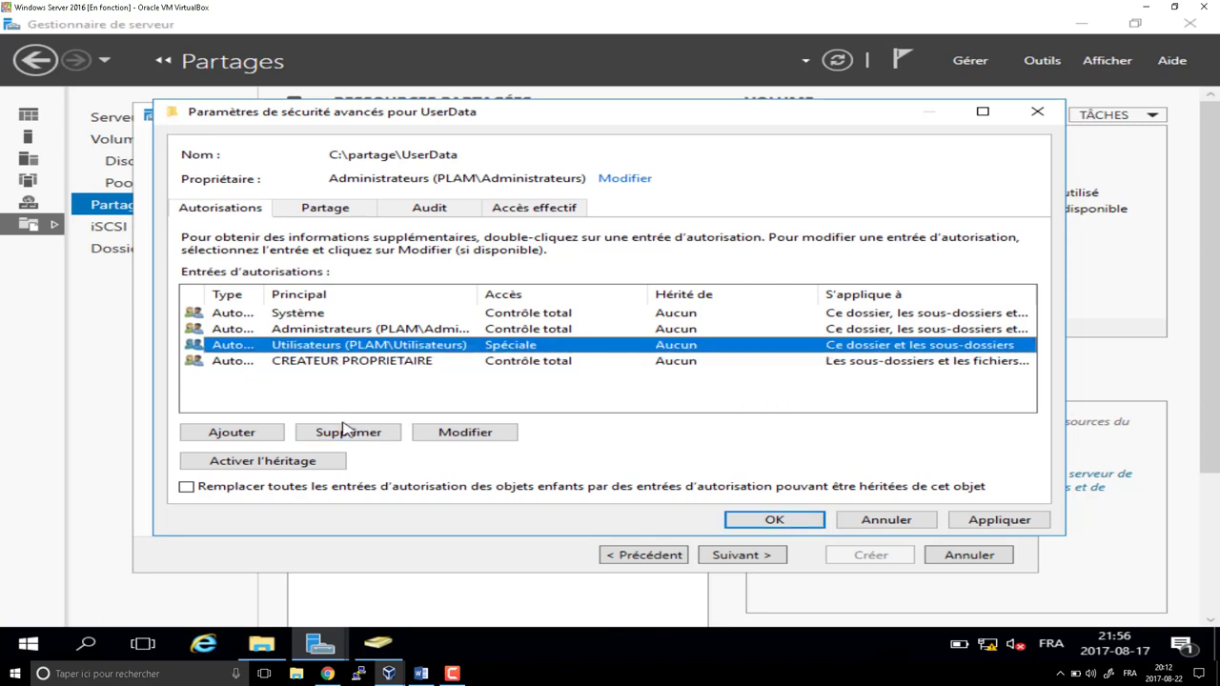
left_click(352, 434)
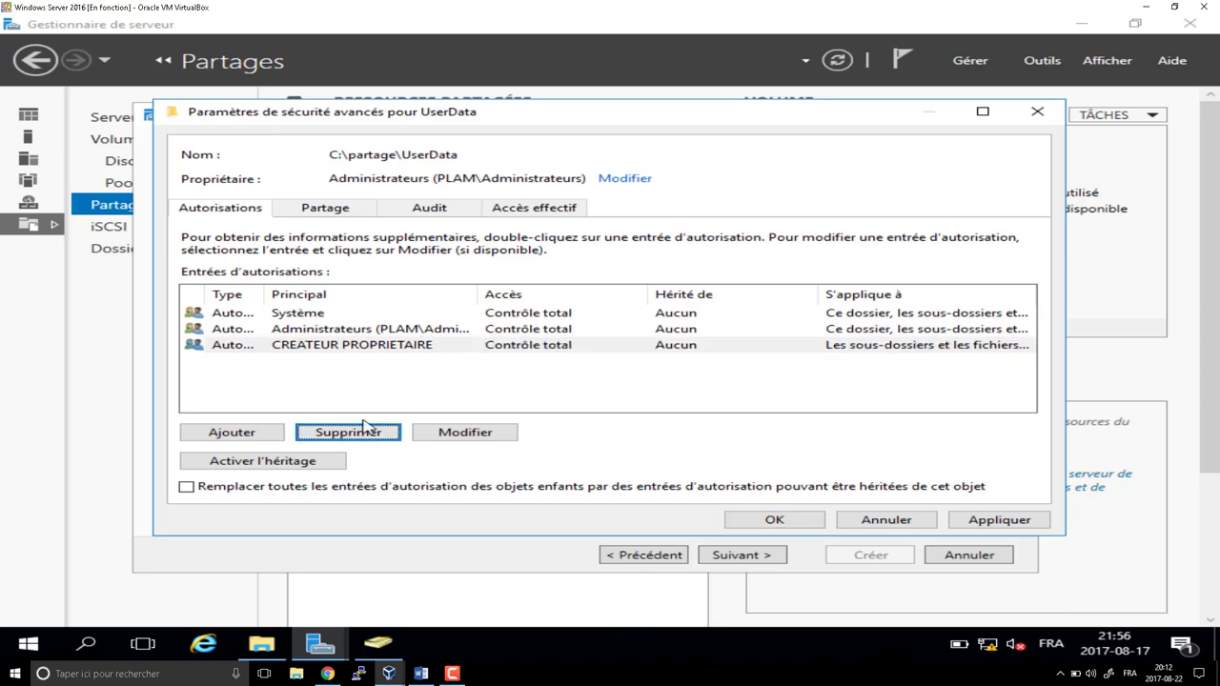
- Check the remaining permission entries, accept them, create the UserData share, and close the Assistant Nouveau partage
left_click(311, 315)
left_click(311, 331)
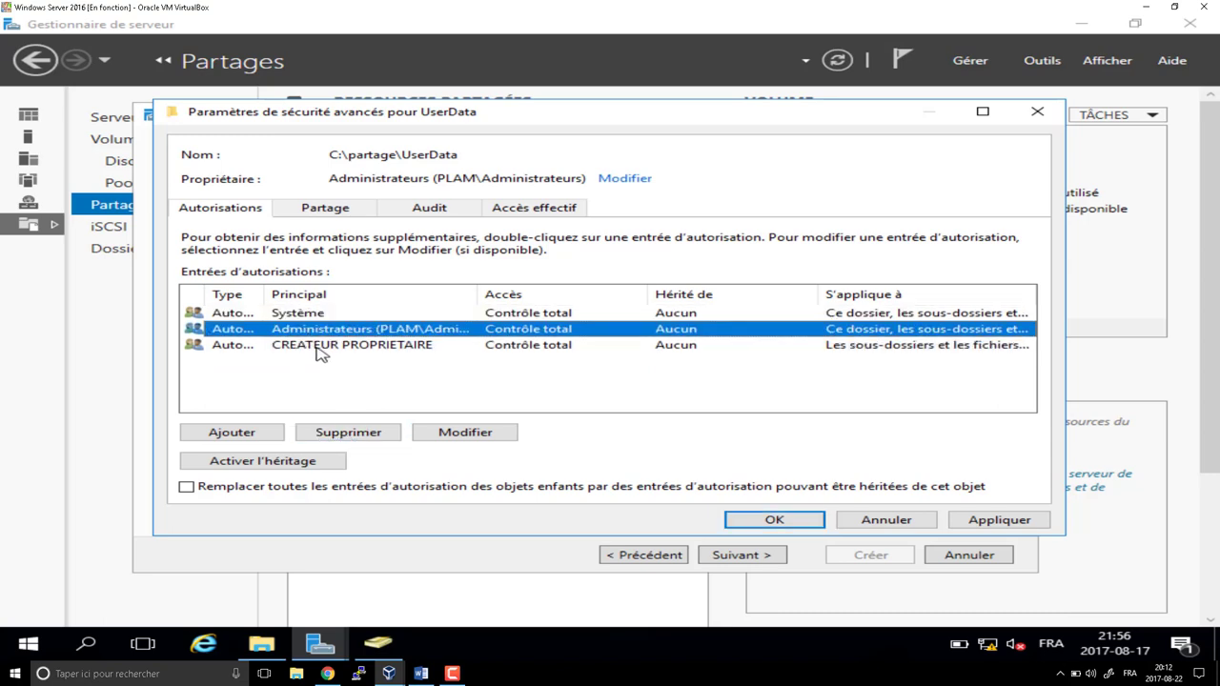
left_click(321, 351)
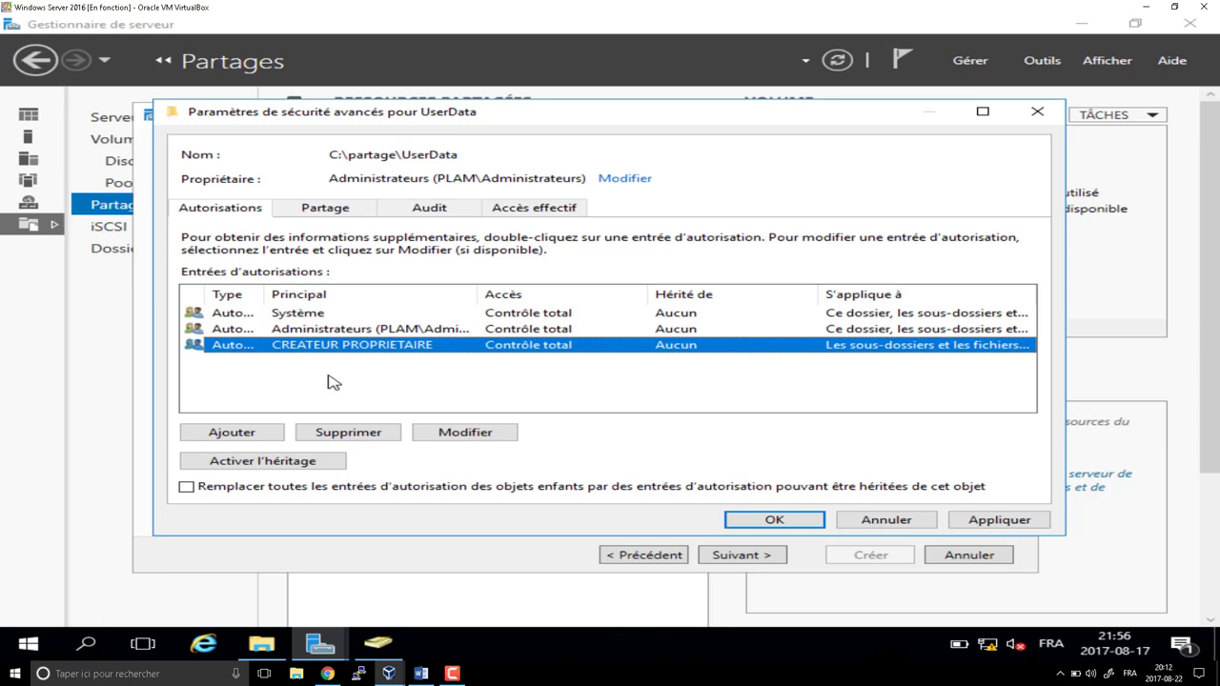
left_click(753, 522)
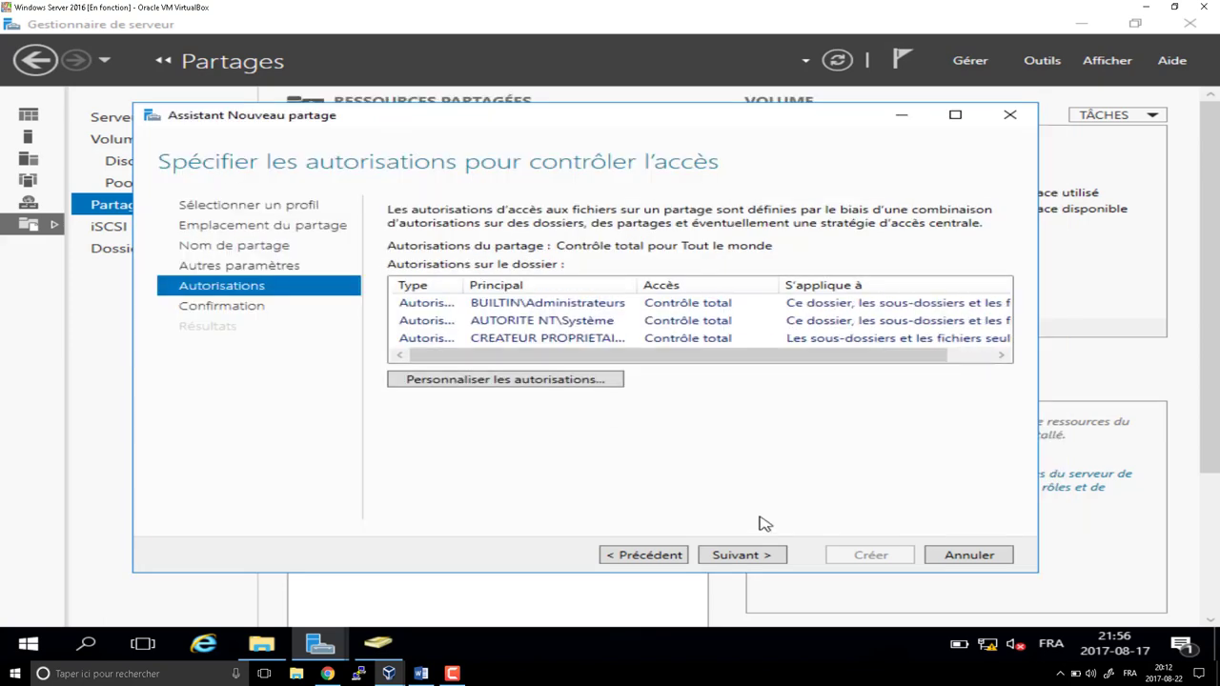
left_click(766, 557)
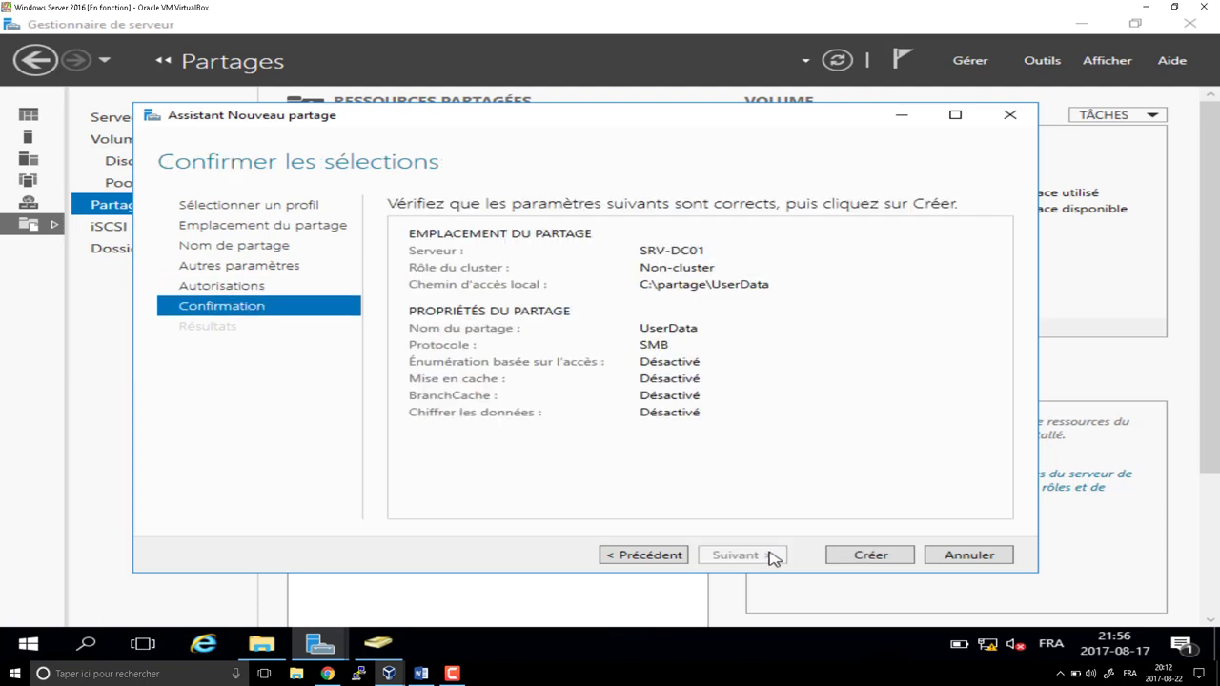
left_click(904, 560)
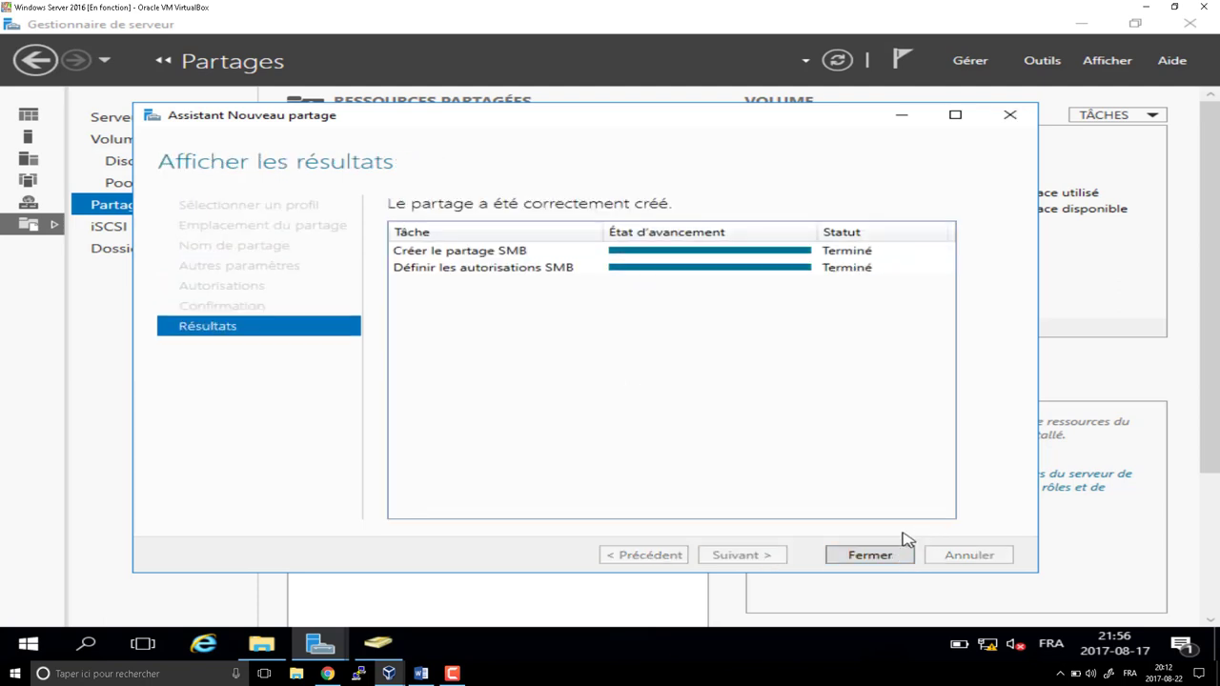
left_click(871, 560)
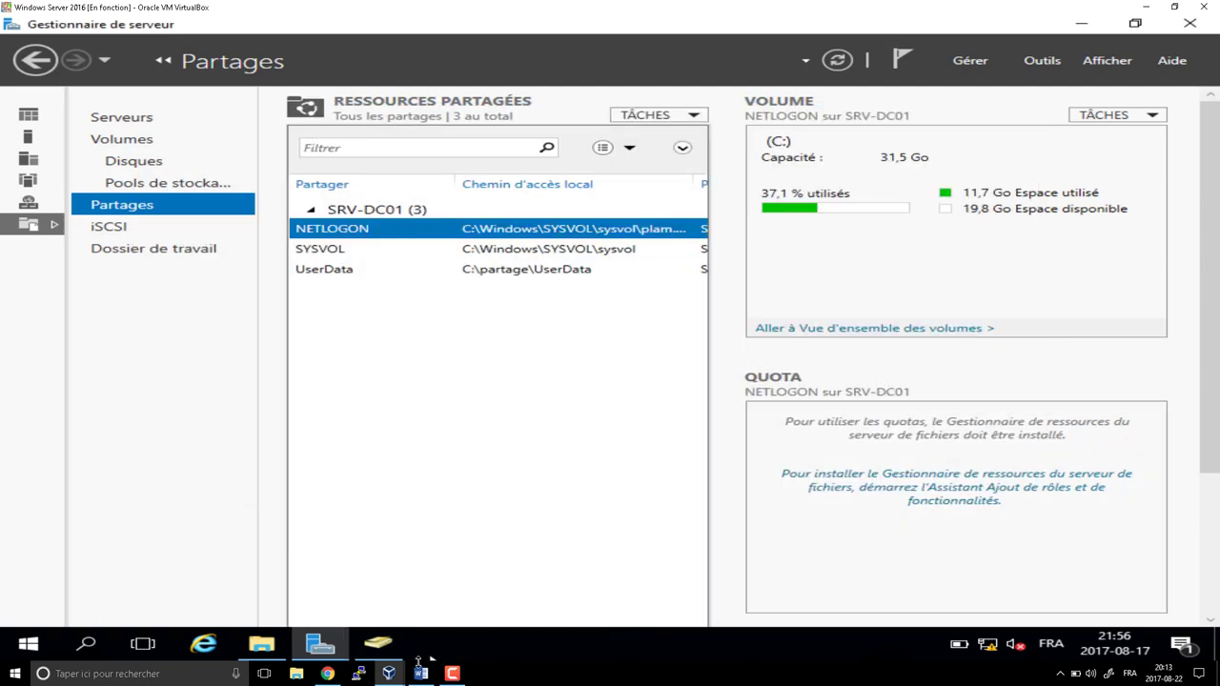
- Switch to the Windows 7 VM and try to open the UserData share on srv-dc01 to test client access
mouse_move(389, 673)
left_click(378, 651)
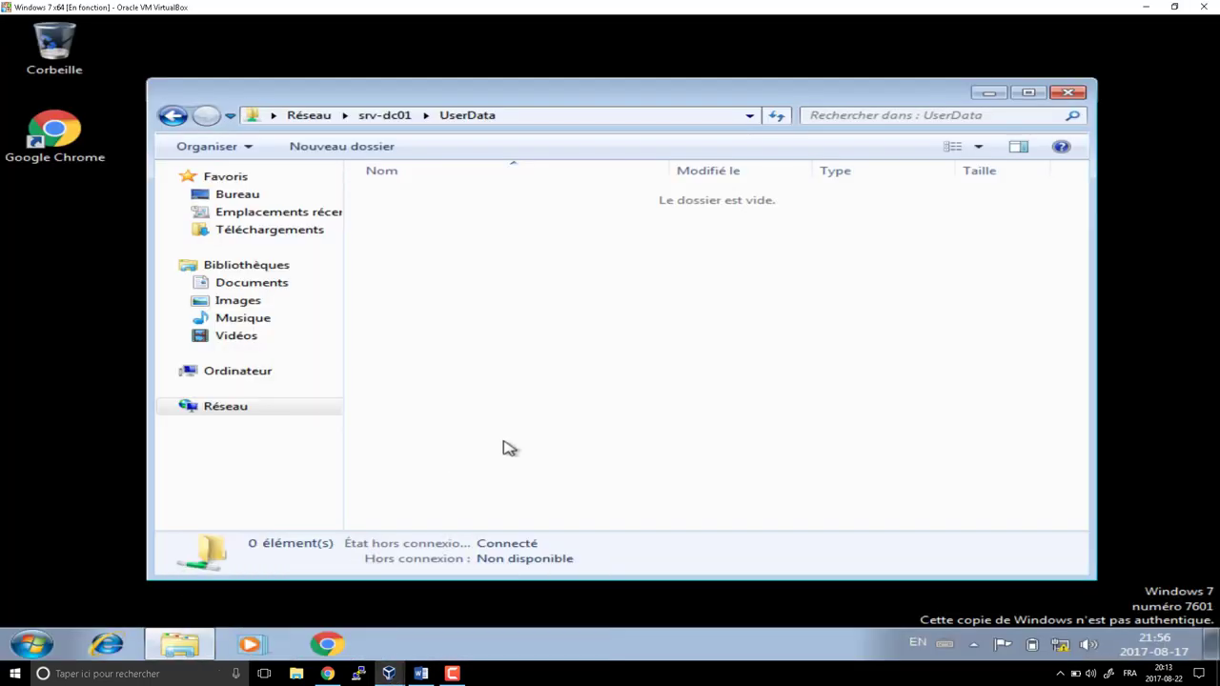
left_click(389, 115)
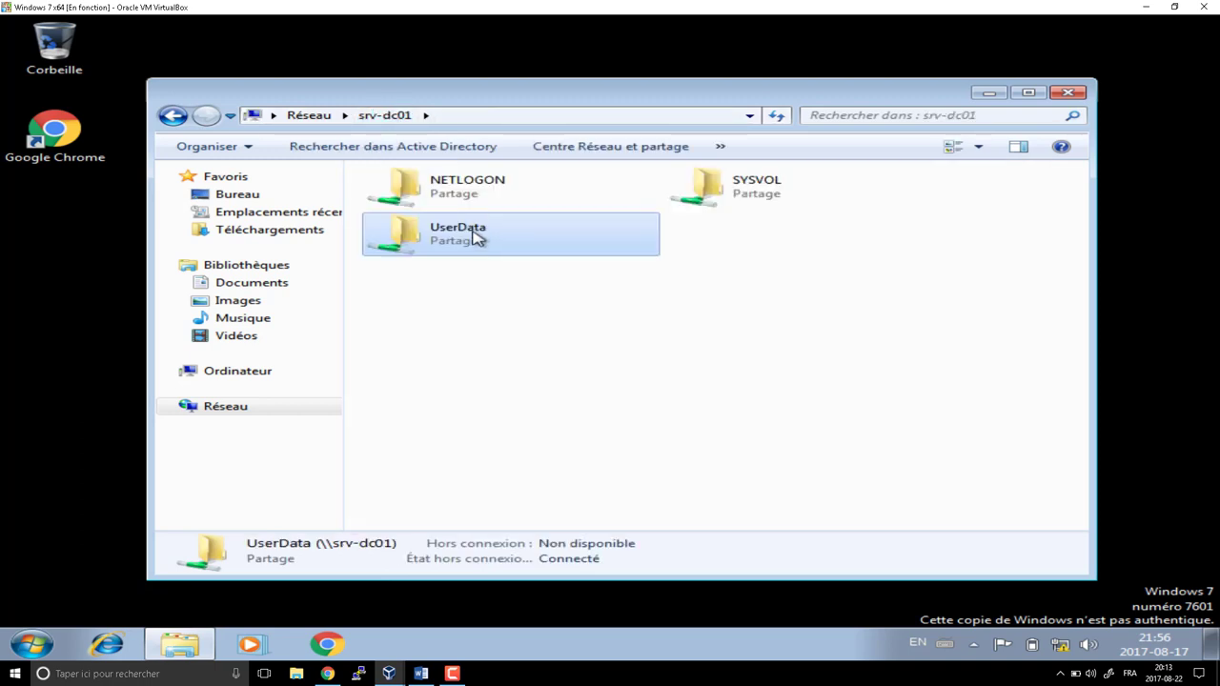
double_click(474, 237)
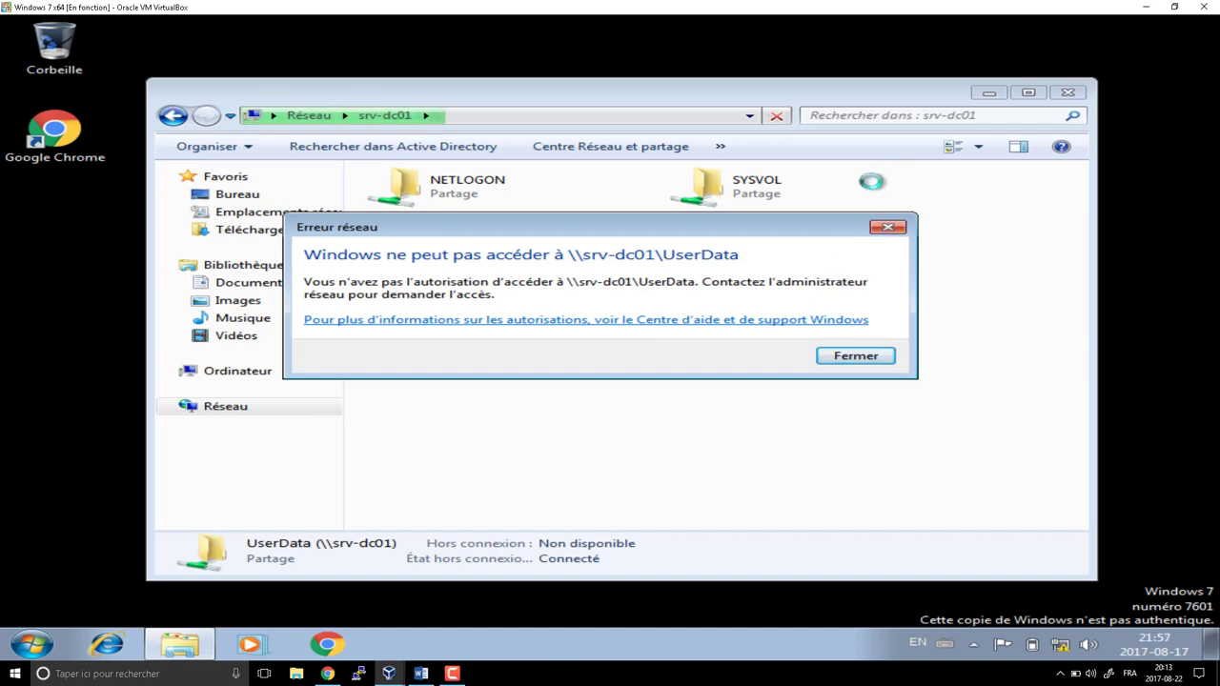
- Switch to Chrome, go through the PSR_Repertoire_De_Base guide to step 17, and close that guide
left_click(327, 672)
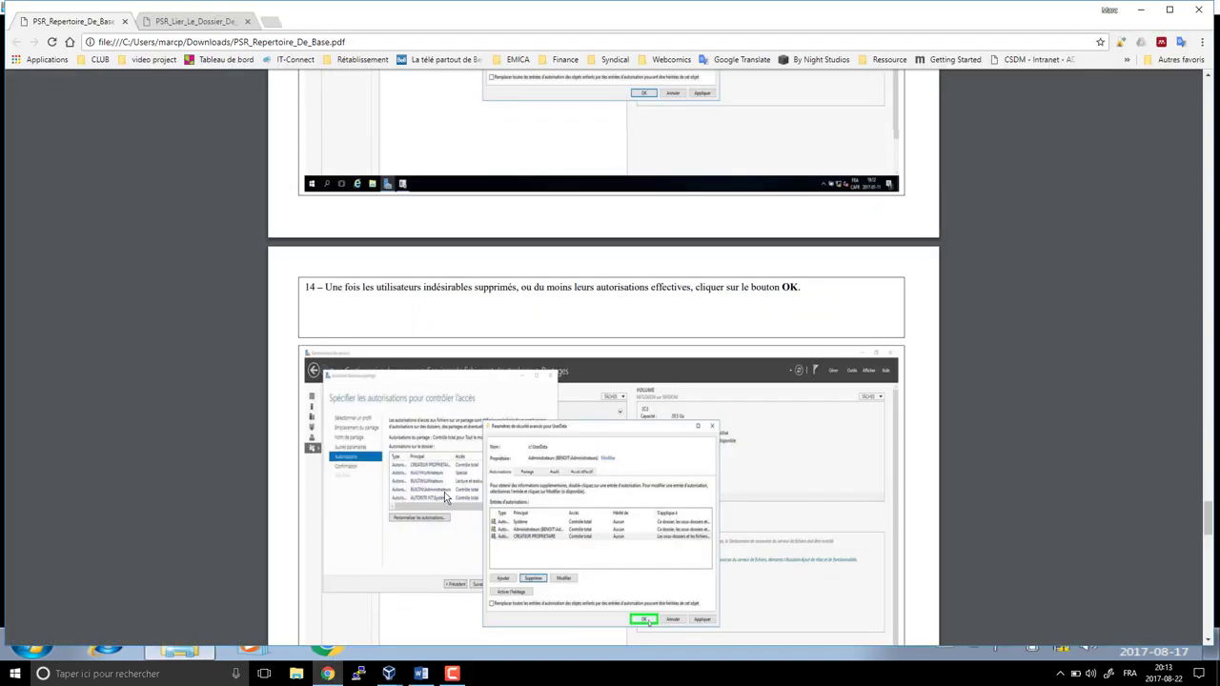
scroll(457, 458, "down", 3)
scroll(456, 458, "down", 10)
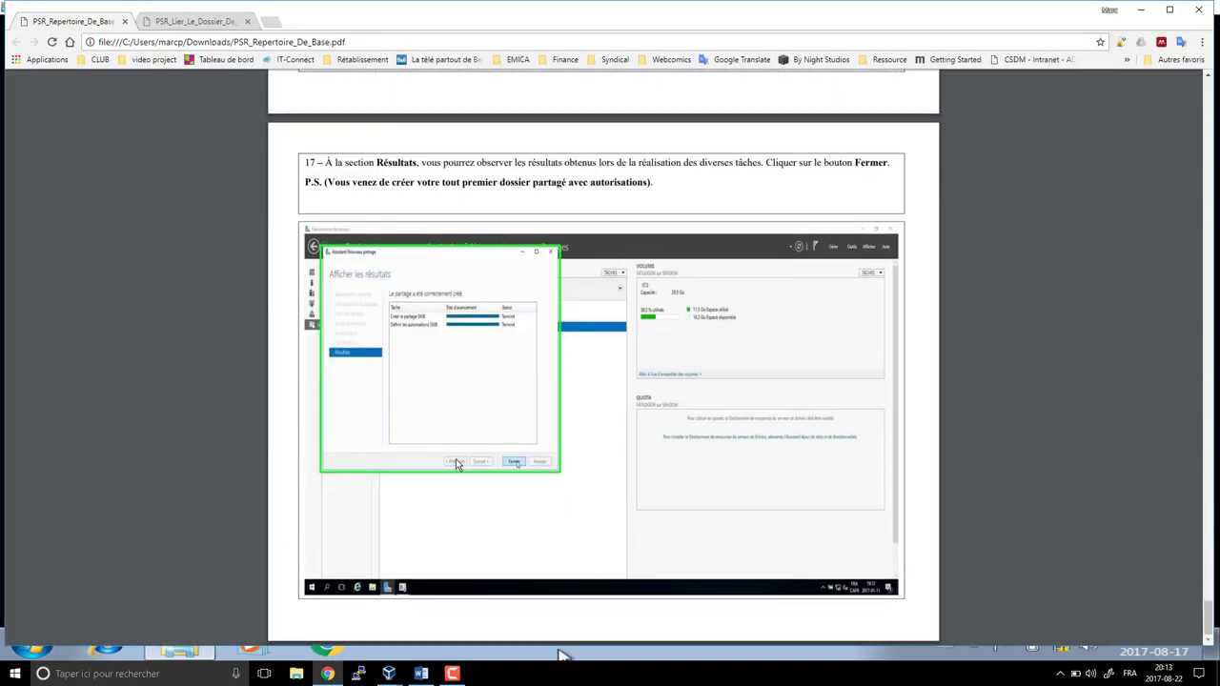
left_click(124, 23)
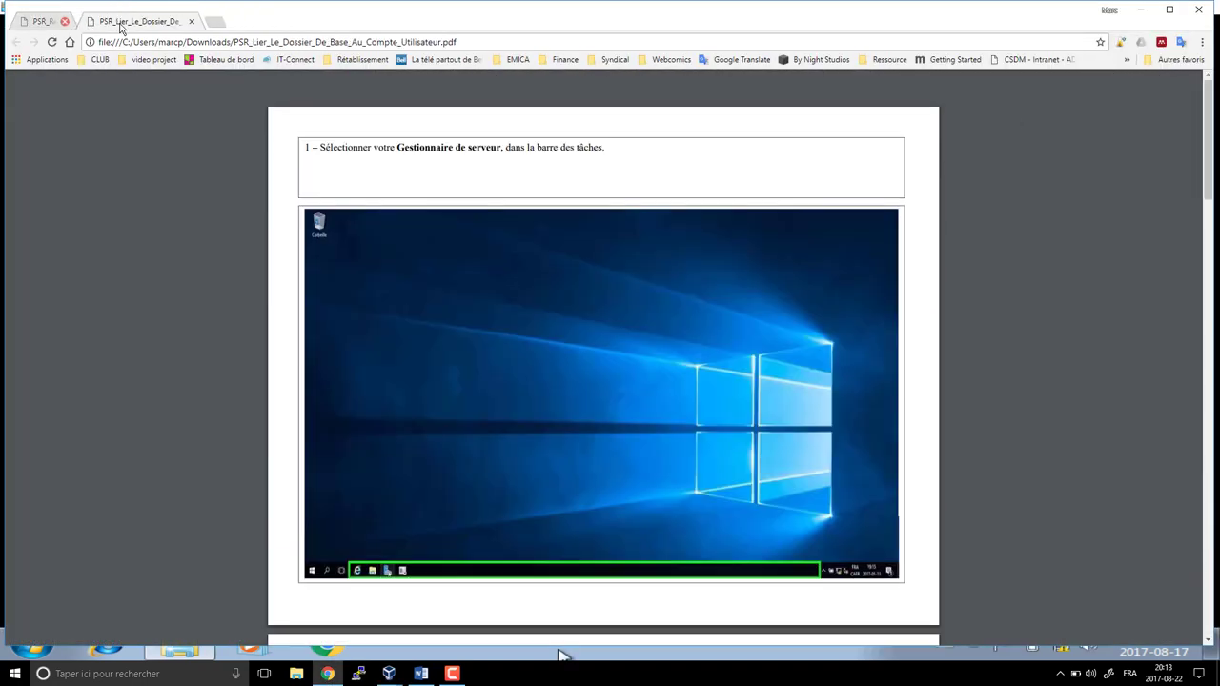
left_click(64, 21)
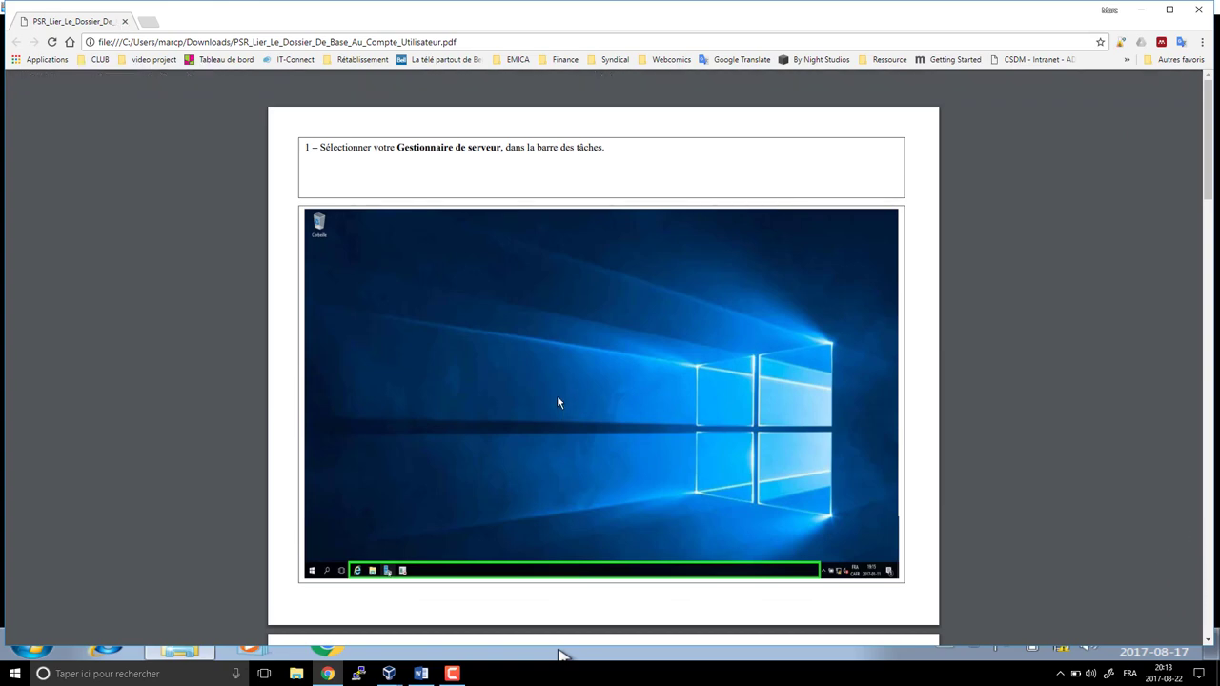
- Skim the PSR_Lier_Le_Dossier_De_Base_Au_Compte_Utilisateur guide through step 5, then close Chrome
scroll(559, 401, "down", 10)
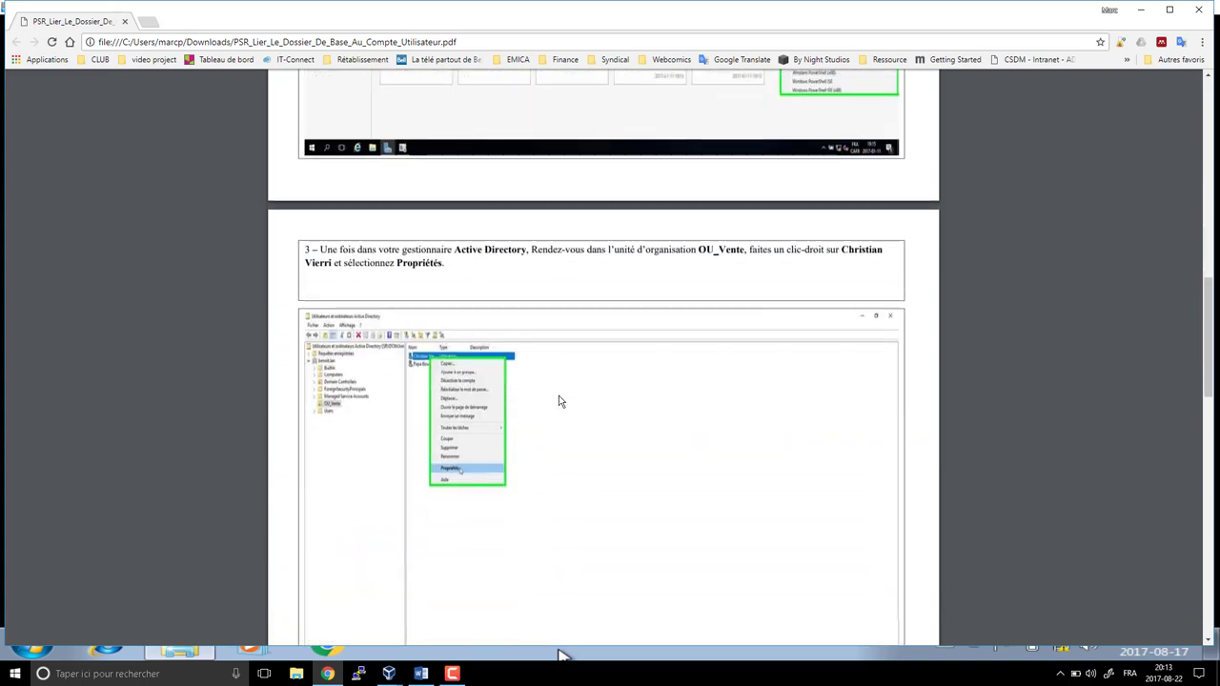
scroll(558, 402, "down", 10)
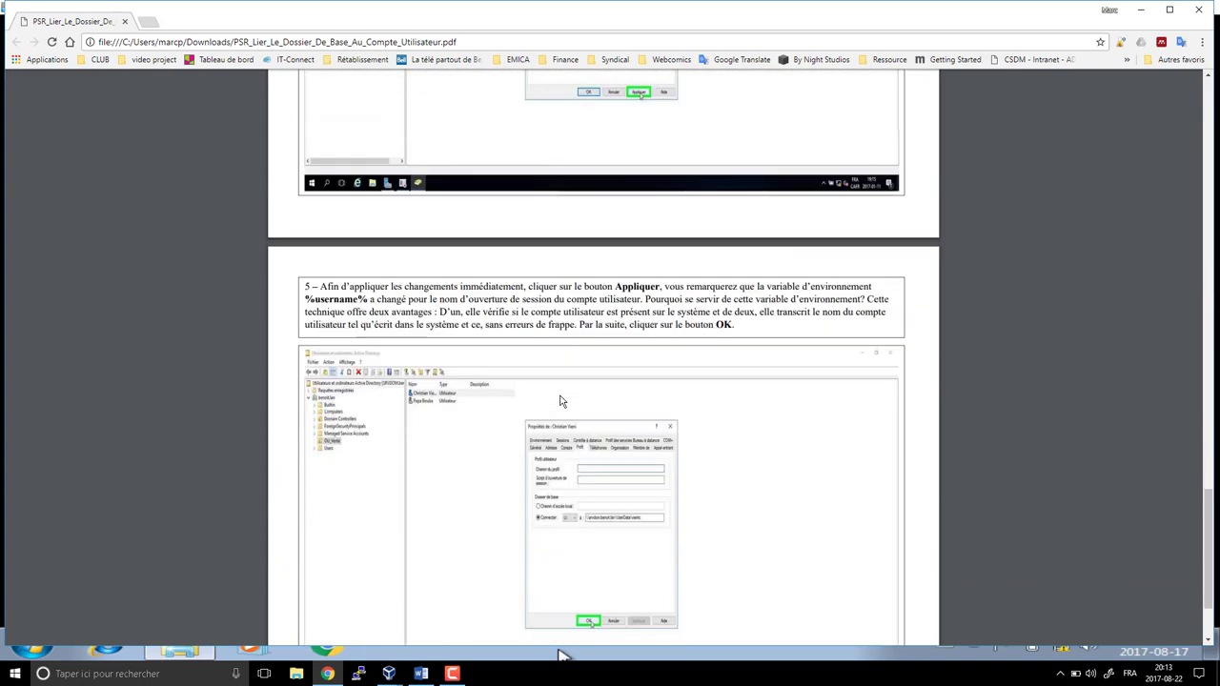
scroll(561, 401, "down", 2)
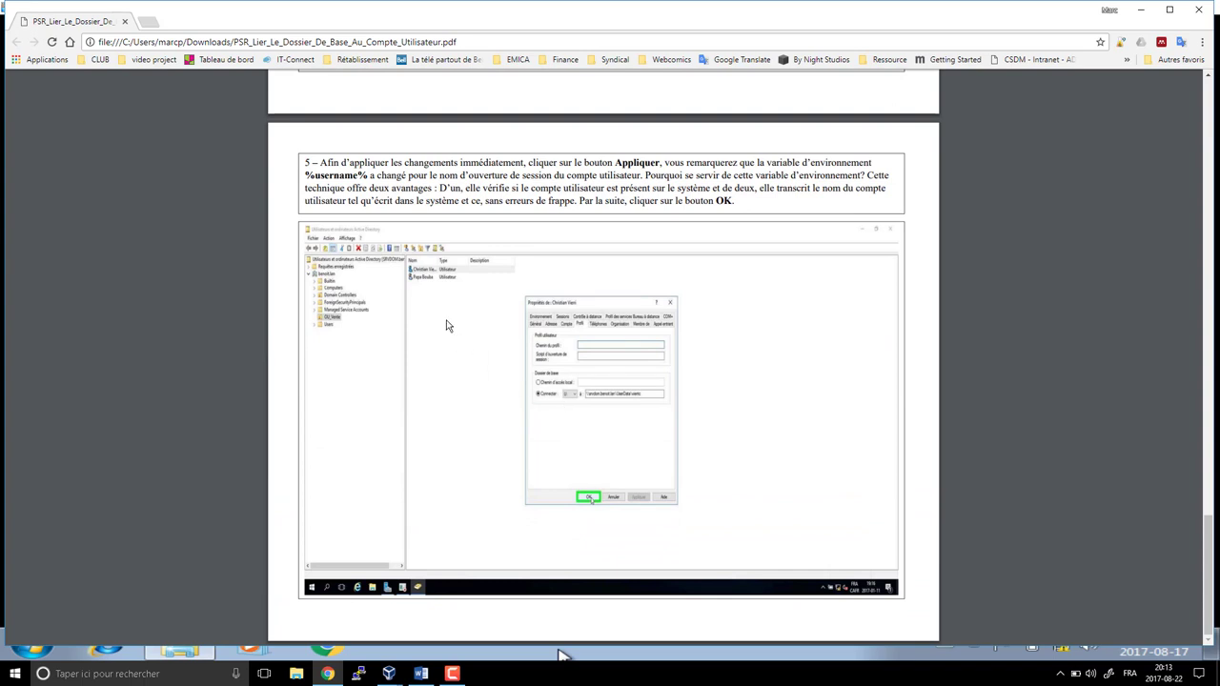
left_click(1197, 12)
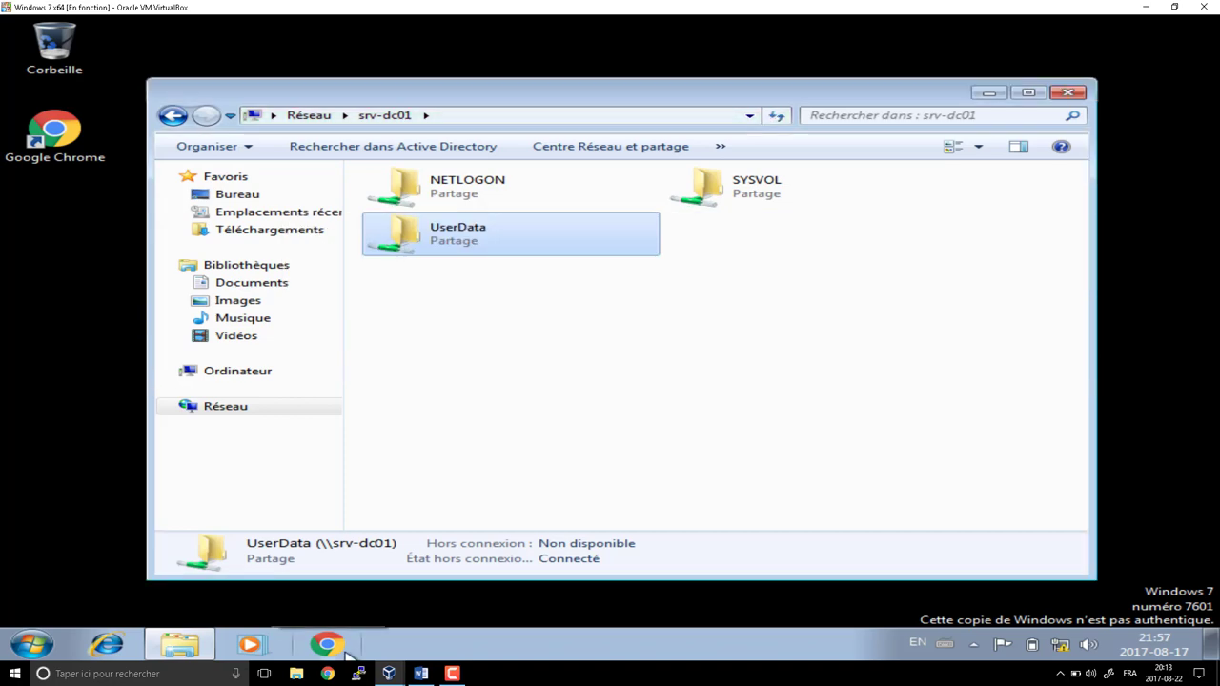
- Switch to the Windows Server 2016 VM and bring up Utilisateurs et ordinateurs Active Directory at OU_Vente
left_click(389, 679)
left_click(512, 629)
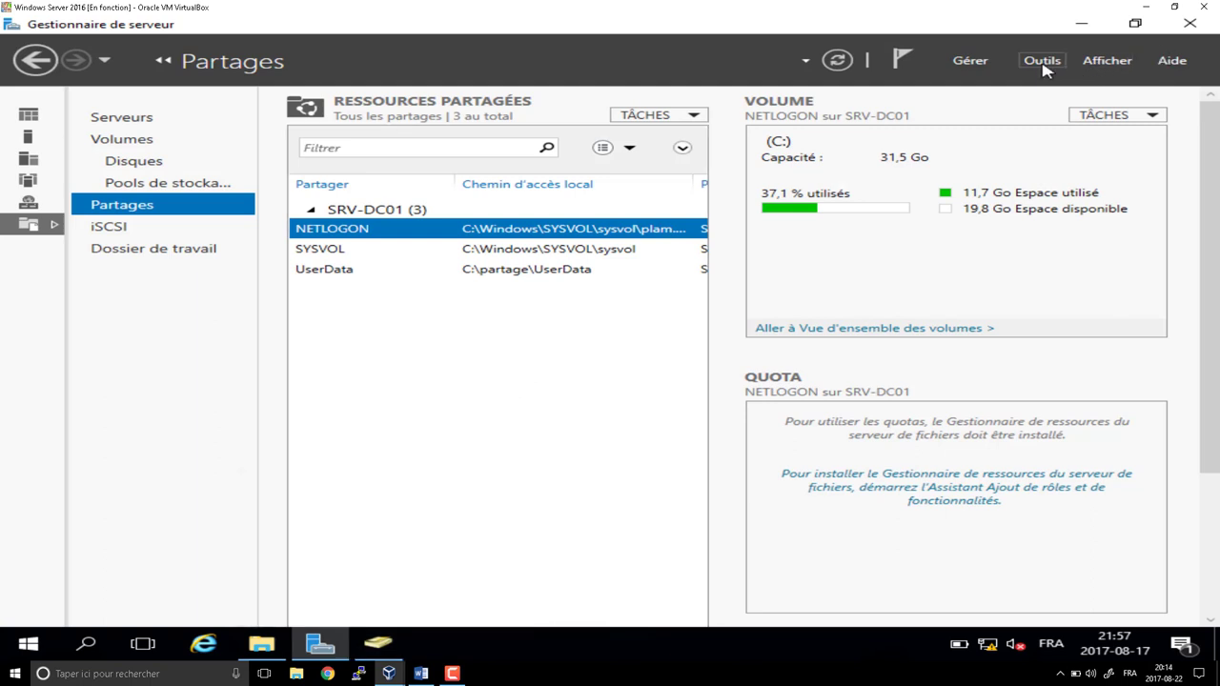
left_click(379, 645)
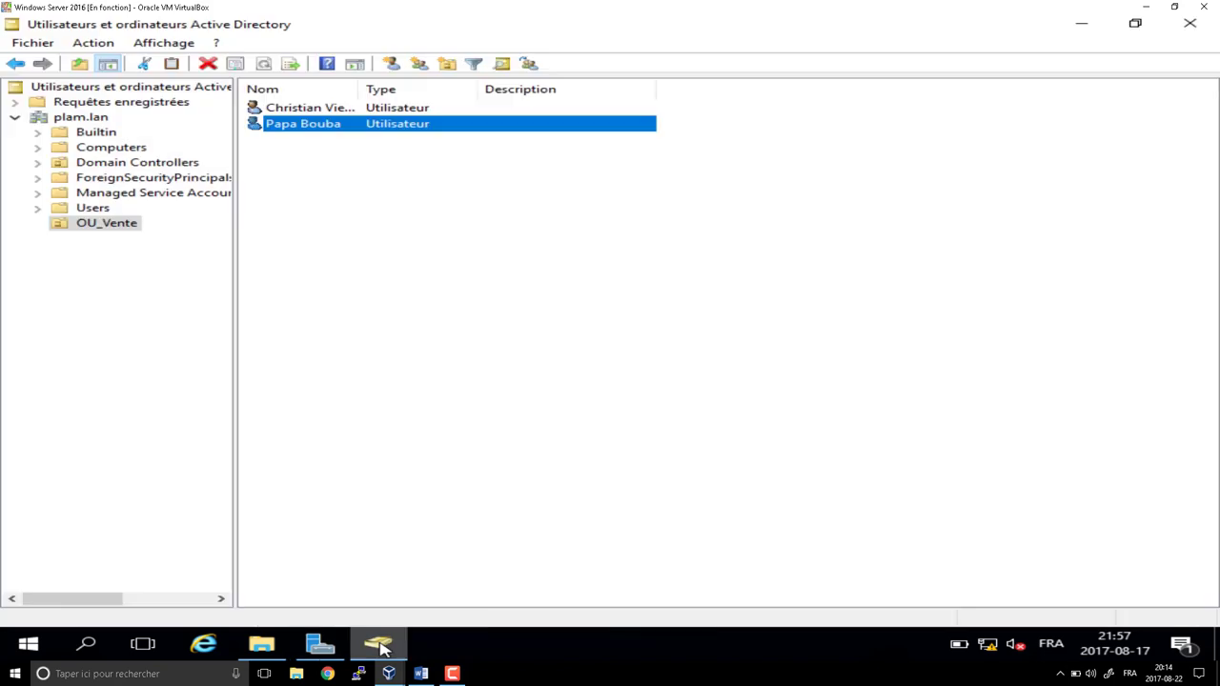
- Switch to the Word exercise document, review instructions 2 to 4 on linking the account to its base folder, and return to the server VM
left_click(420, 673)
scroll(477, 523, "down", 10)
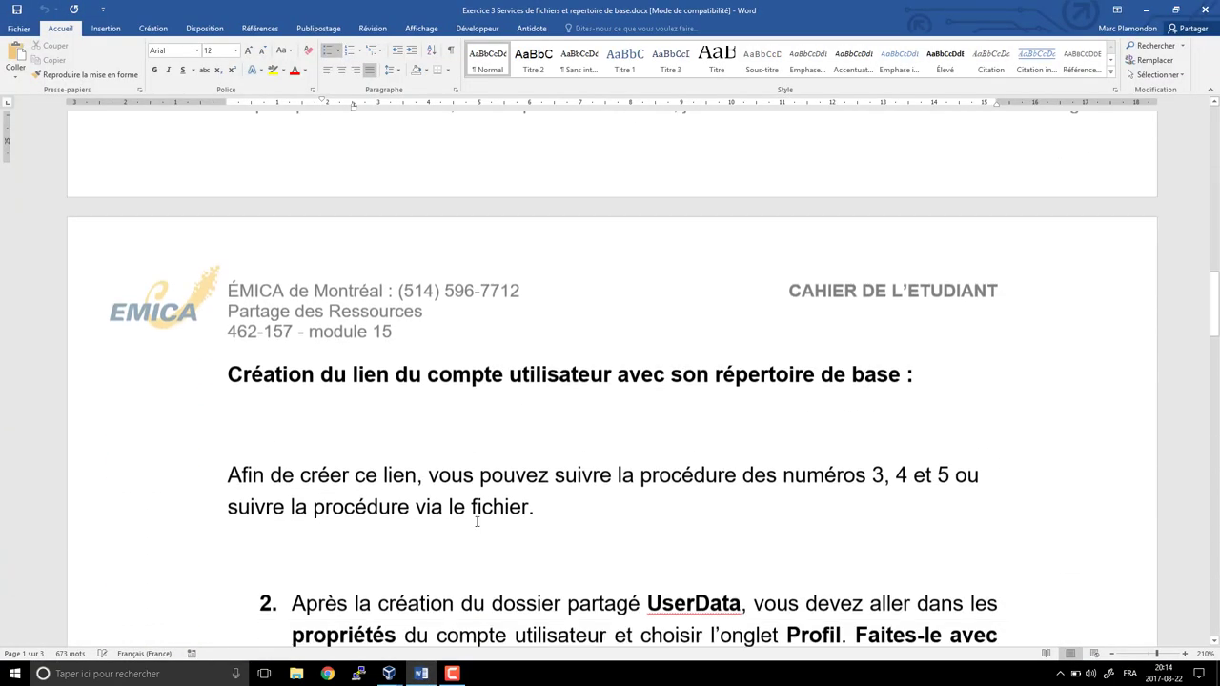
scroll(476, 523, "down", 1)
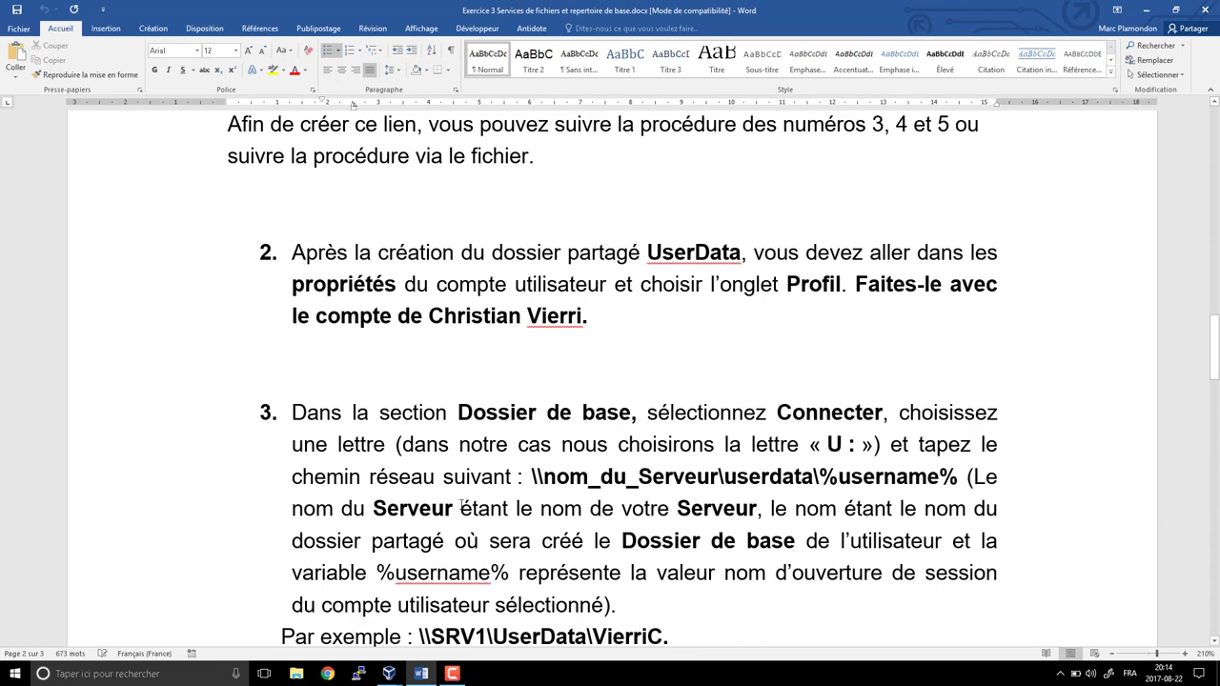
left_click_drag(428, 316, 584, 315)
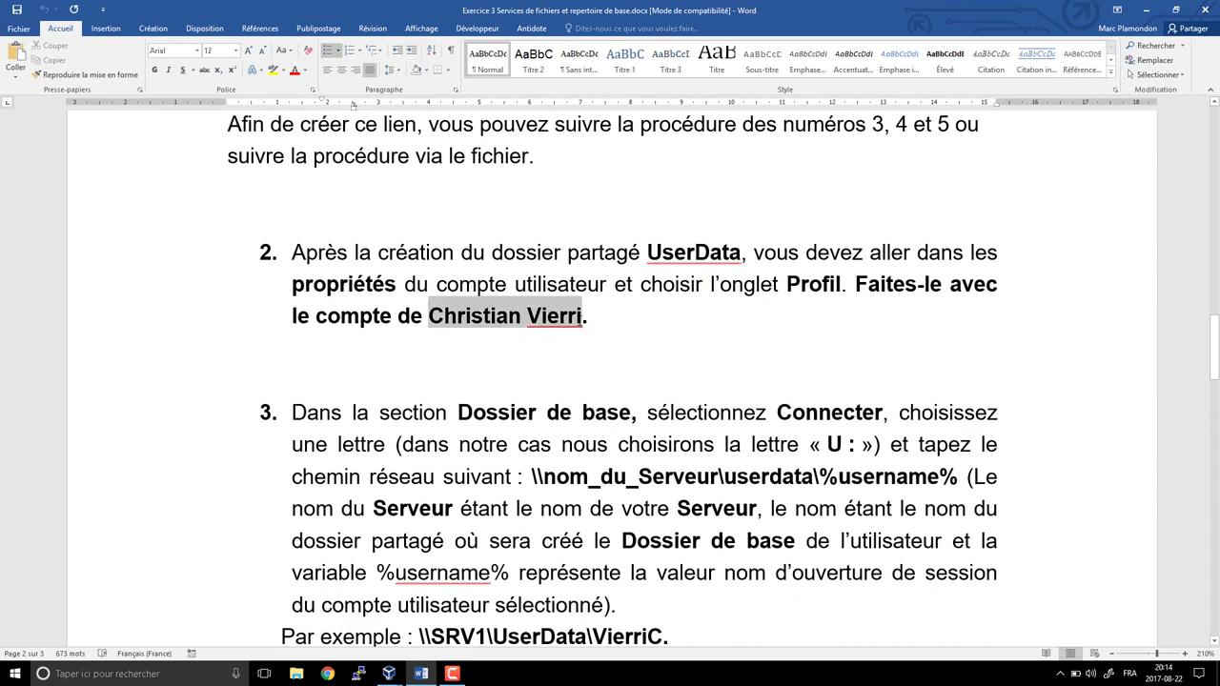
scroll(575, 481, "down", 4)
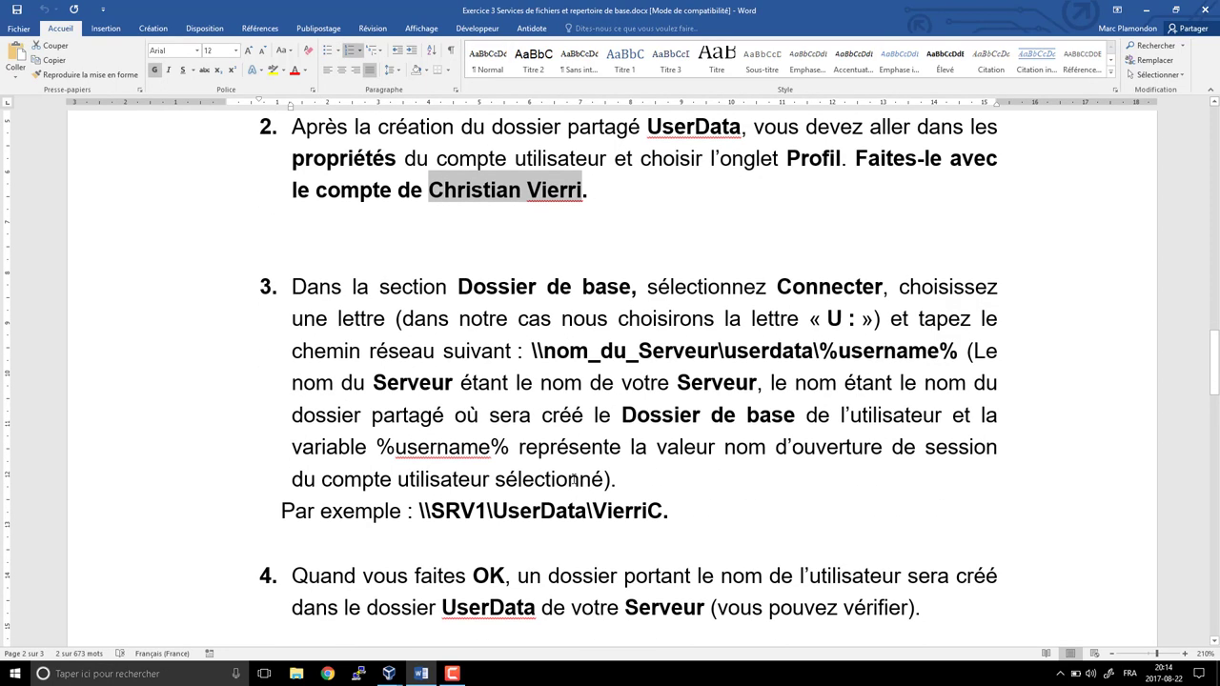
key("alt+Tab")
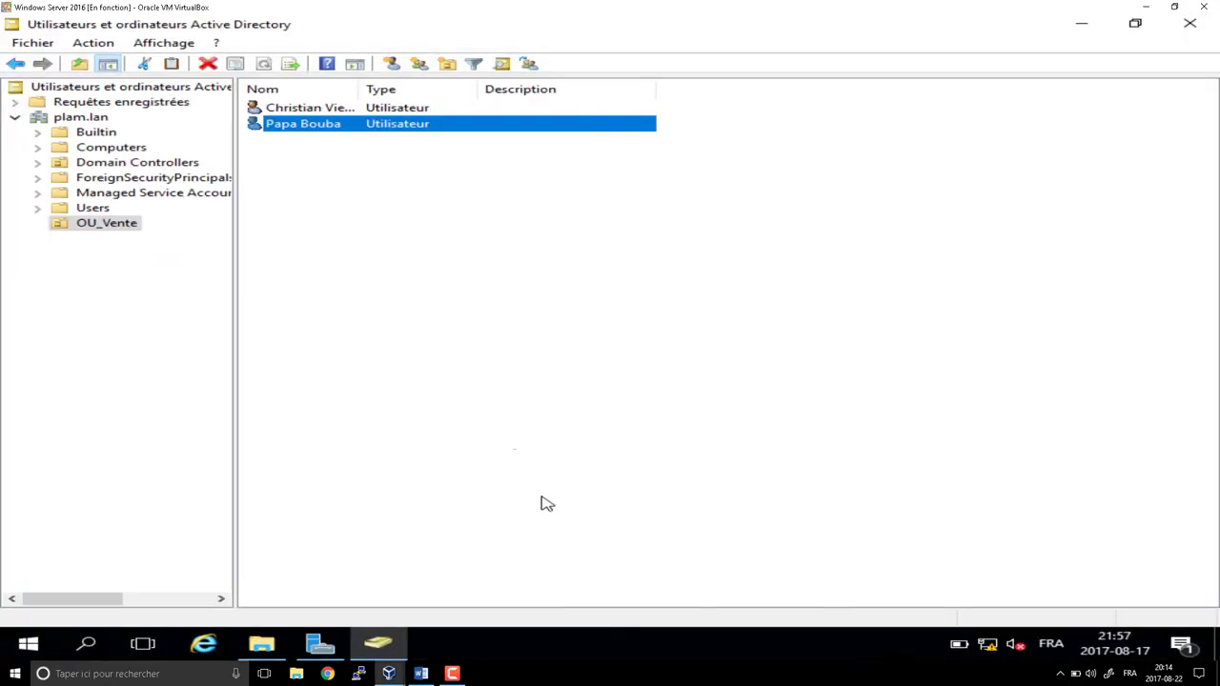
- In the profile properties of the first OU_Vente user, set the base folder to connect as drive U:
left_click(312, 112)
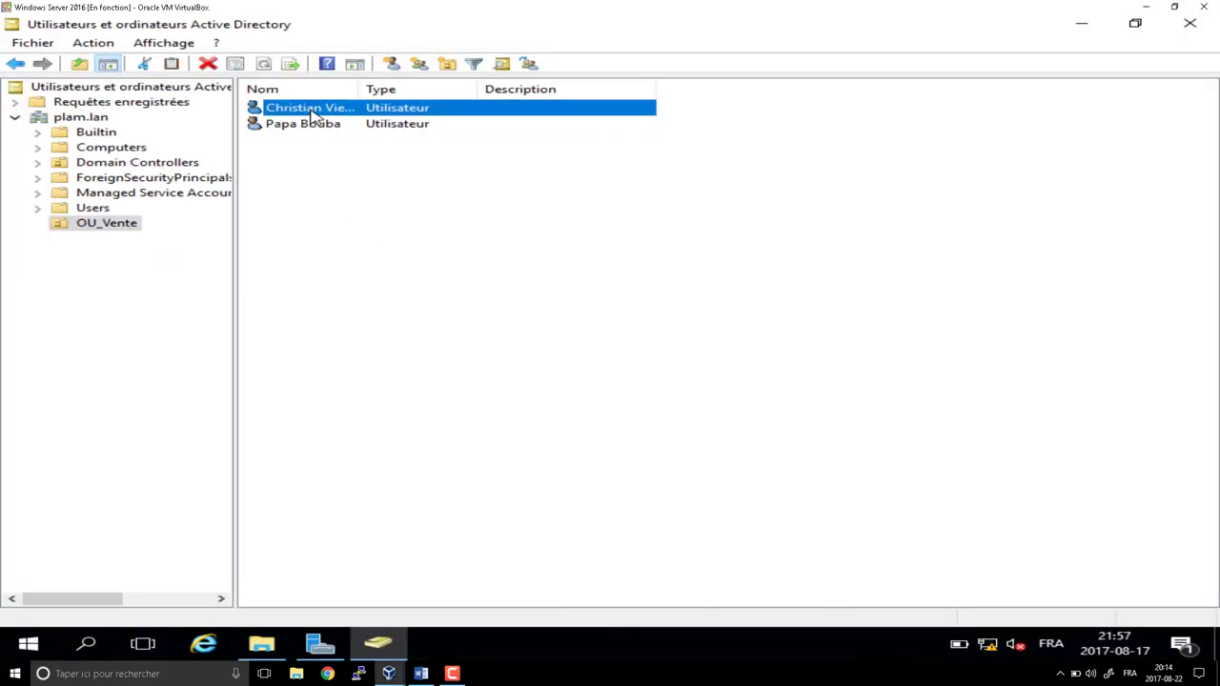
right_click(312, 113)
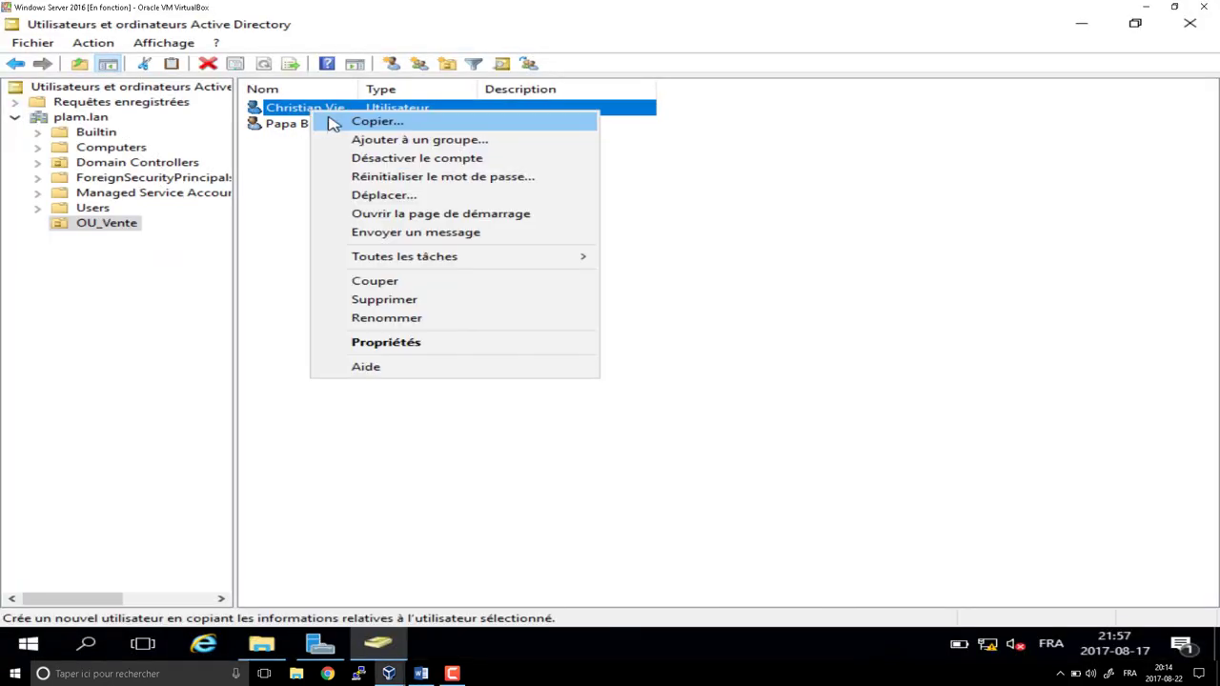
left_click(377, 345)
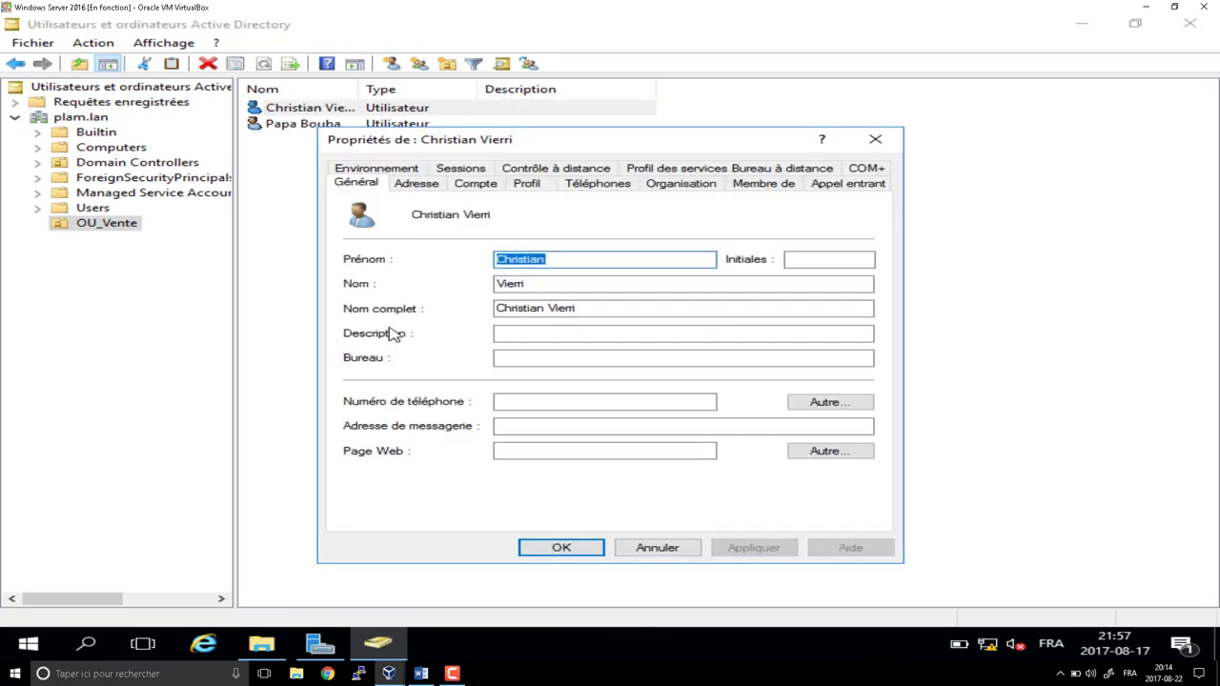
left_click(527, 186)
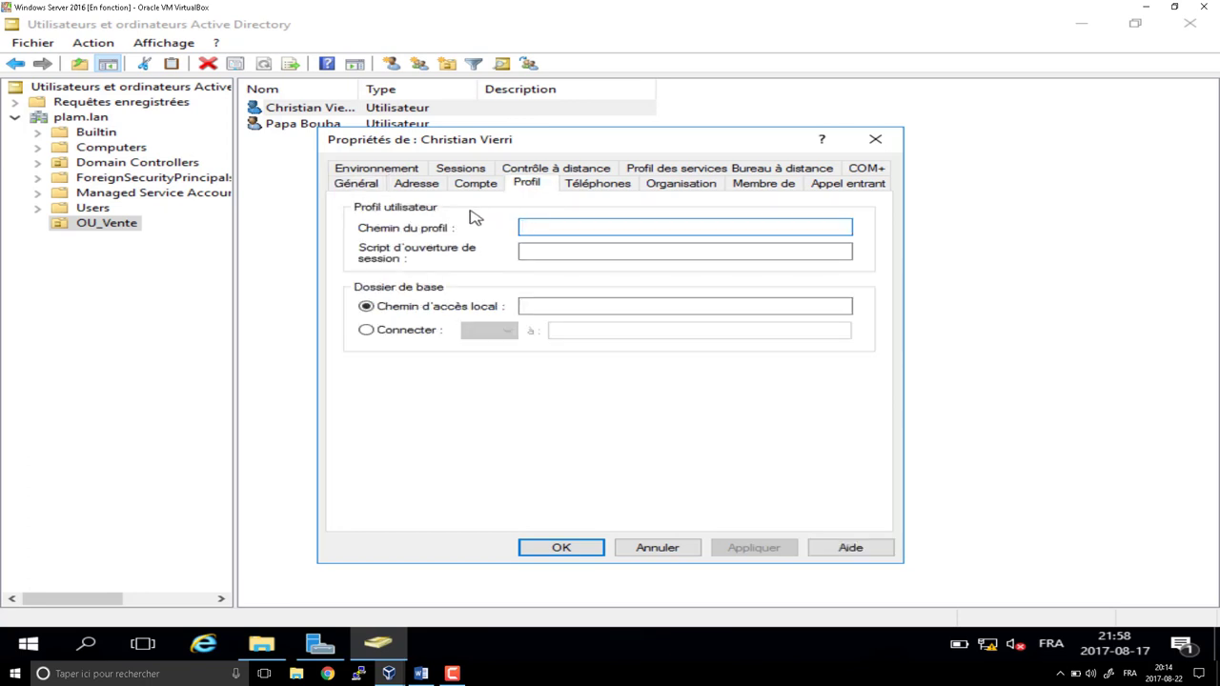
left_click(434, 293)
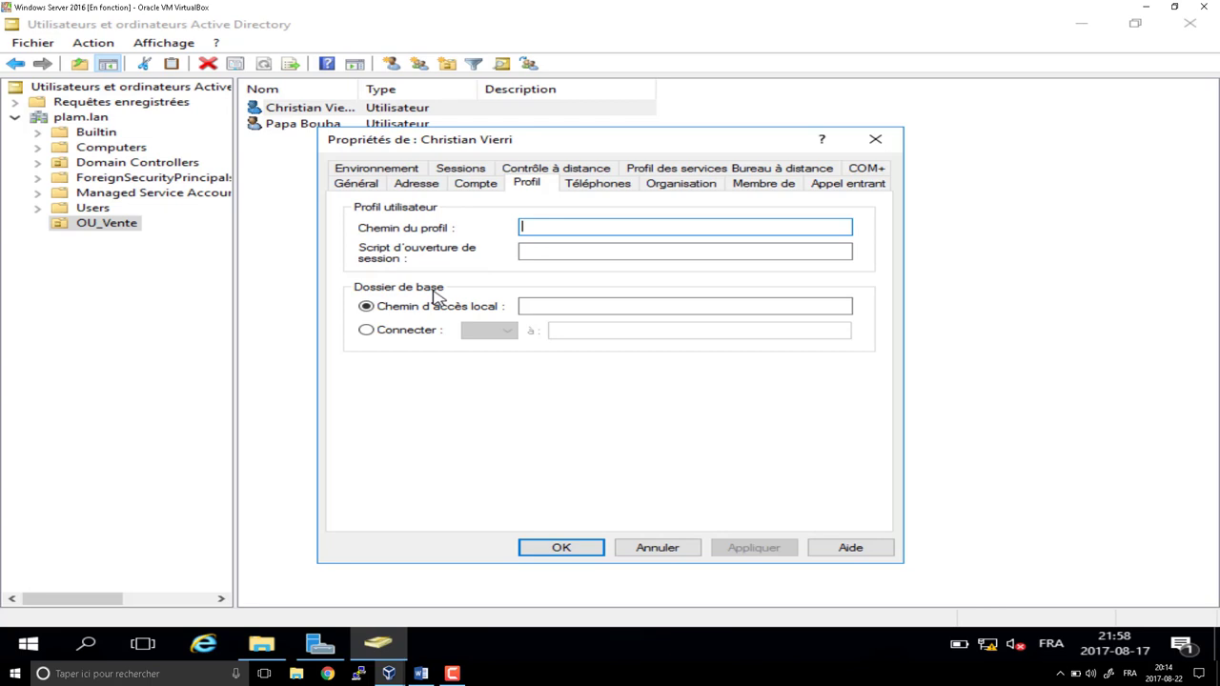
left_click(368, 333)
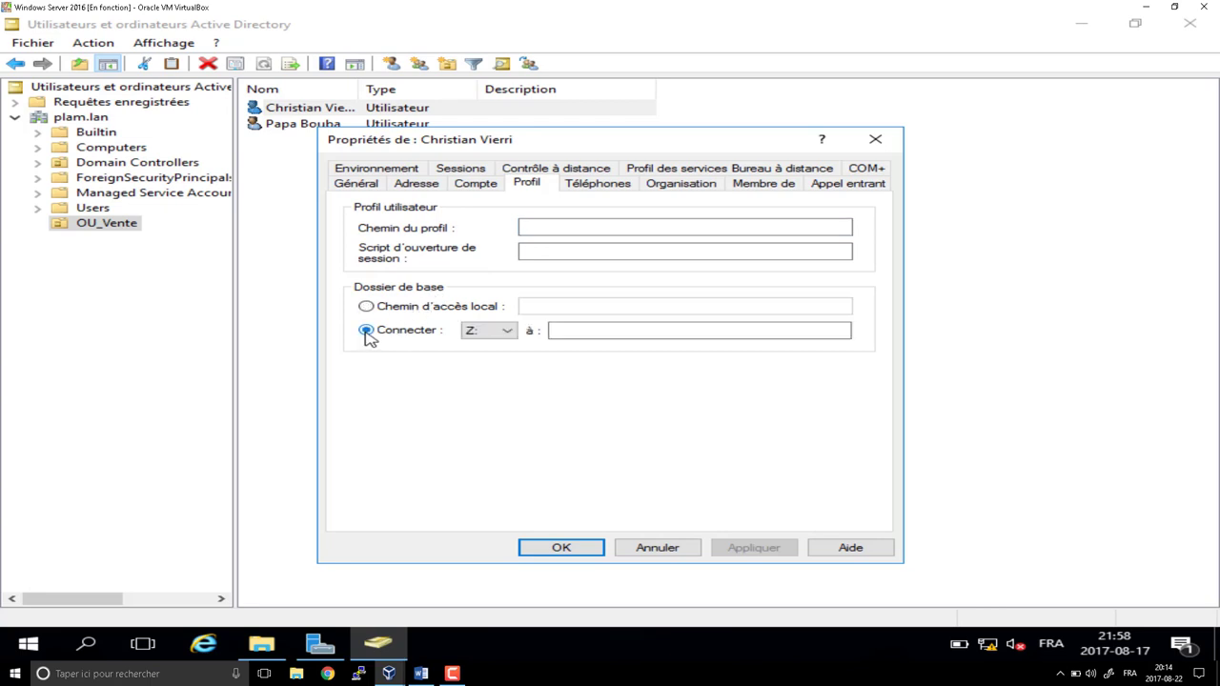
left_click(508, 333)
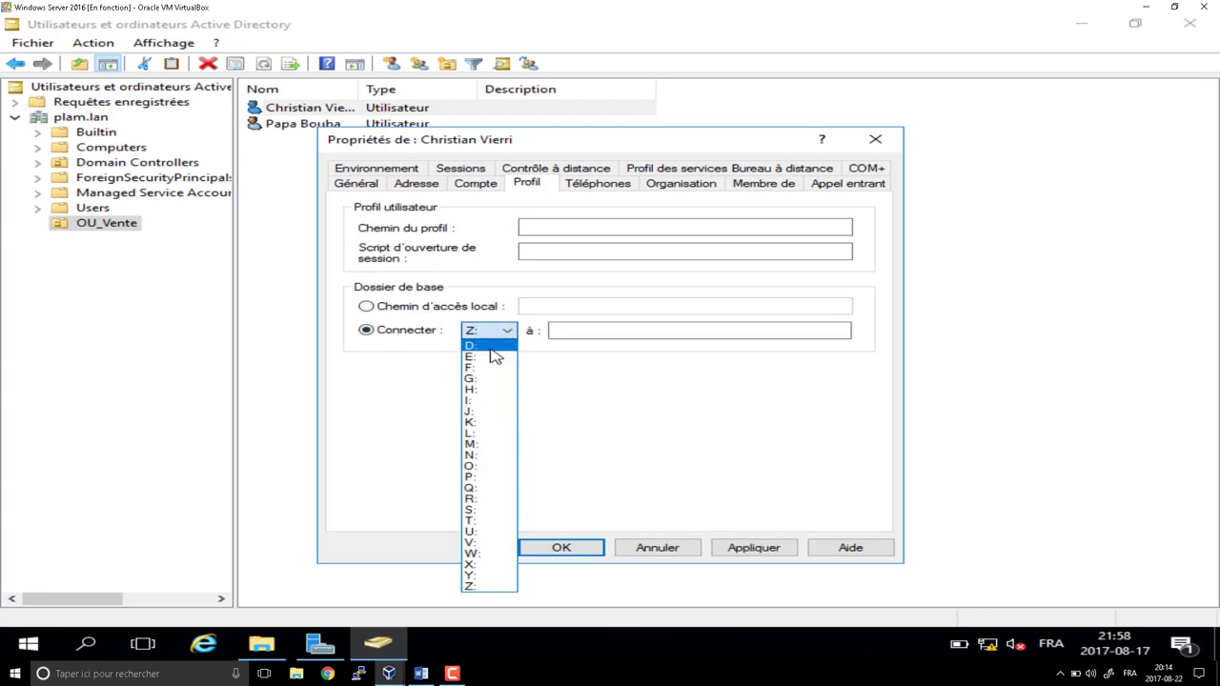
left_click(484, 532)
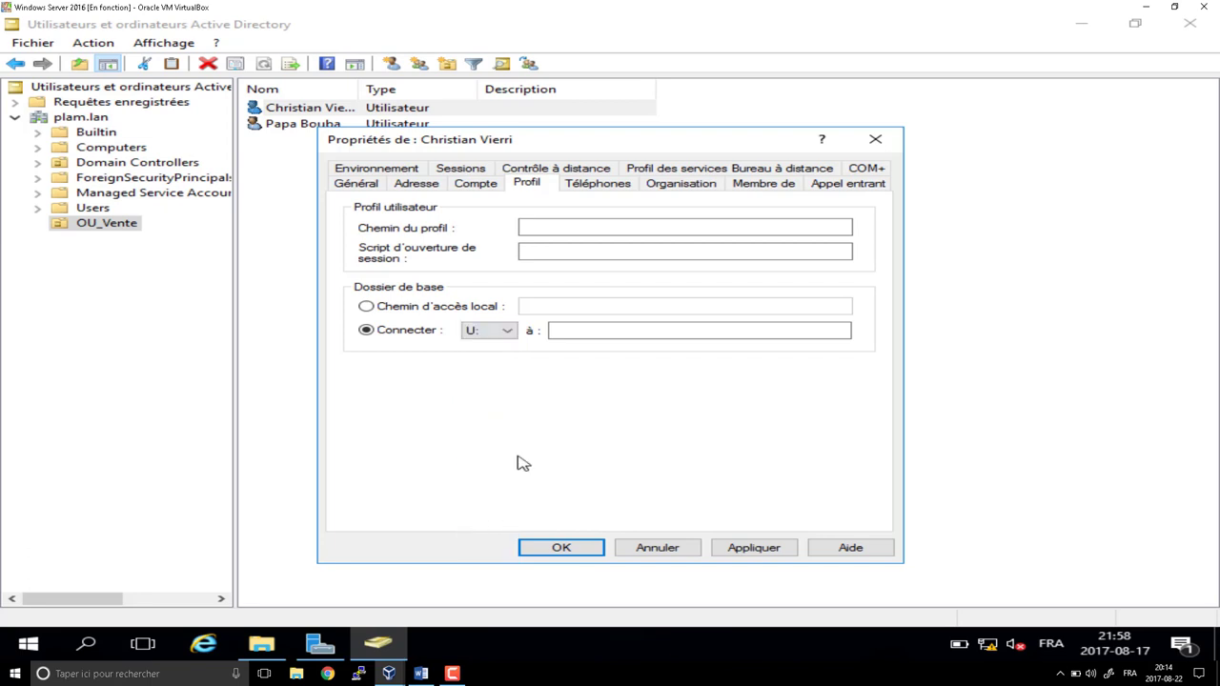
left_click(577, 331)
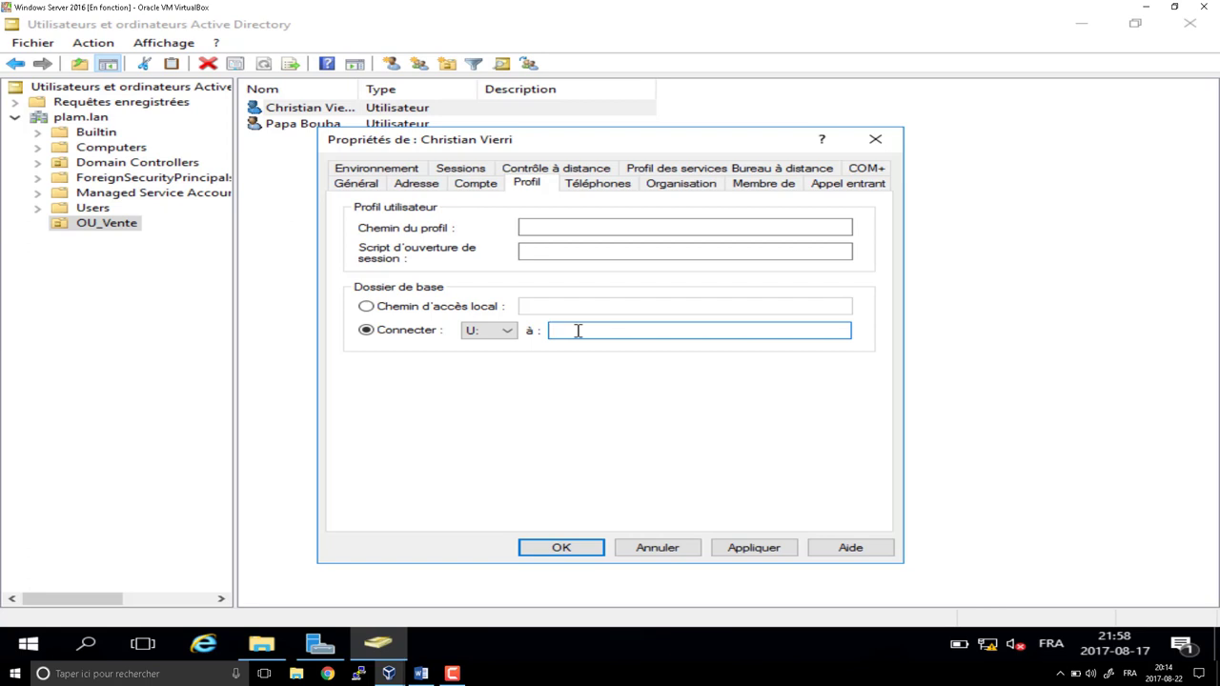
- Open the network location \\srv-dc01\ to list the server's shares
key("super+r")
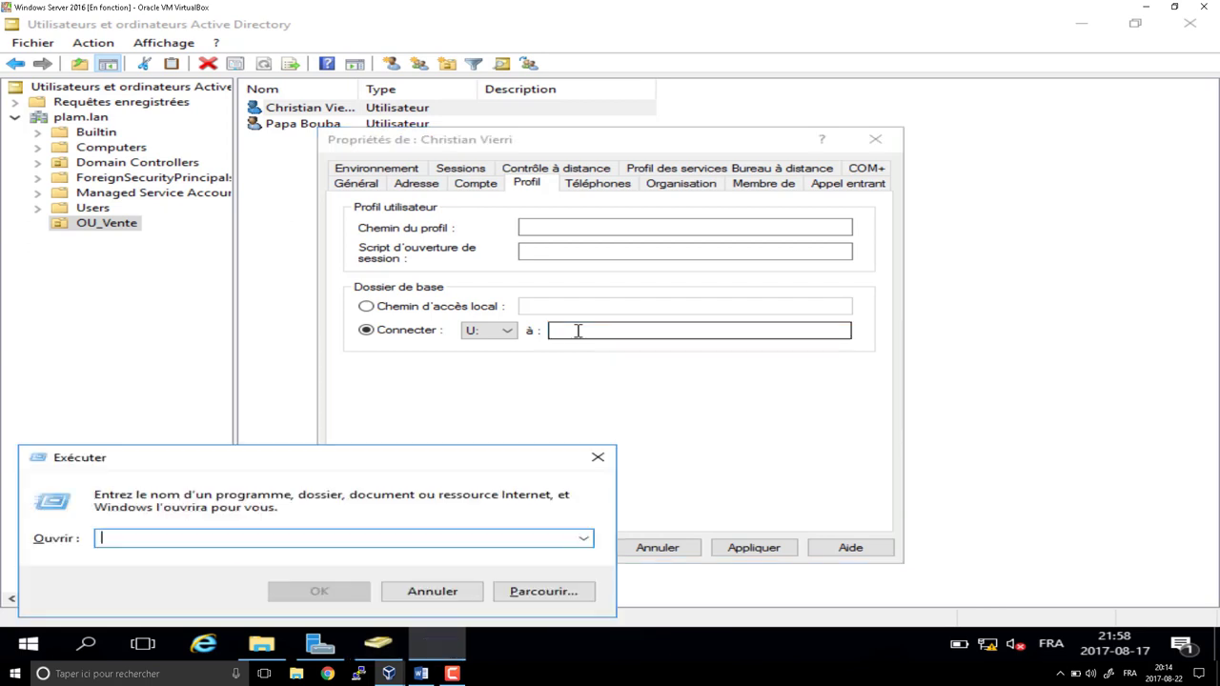
type("\\\\")
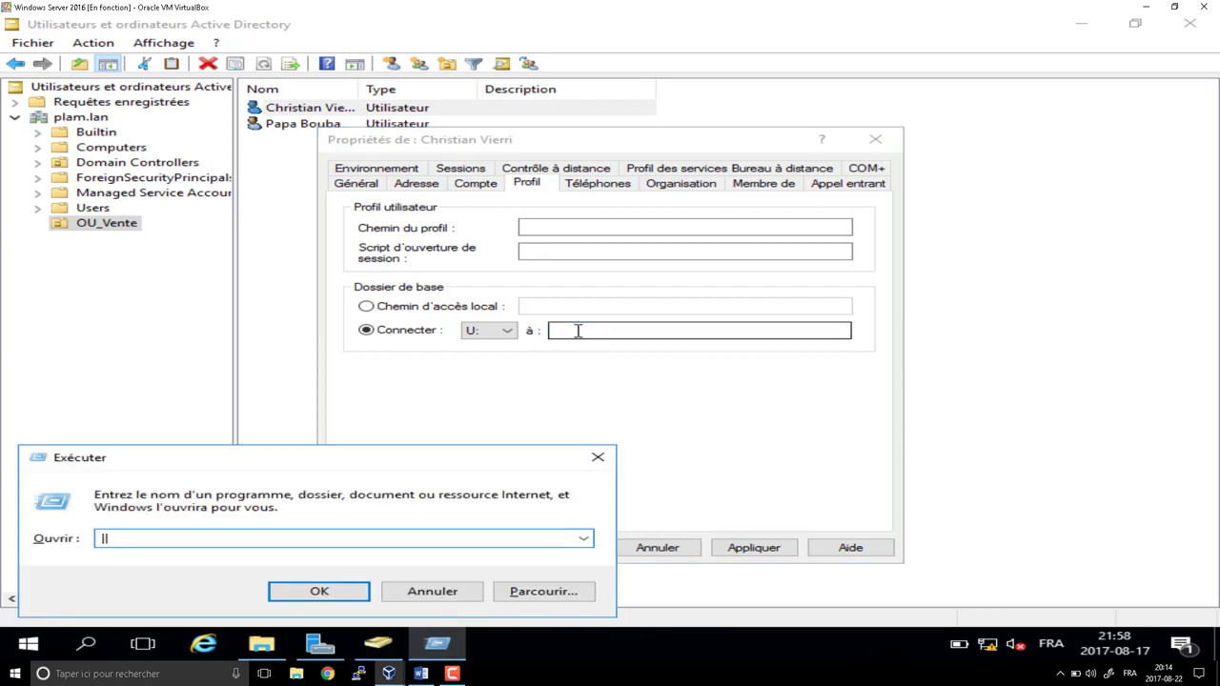
key("BackSpace")
key("BackSpace")
type("\\\\srv-dc01\\")
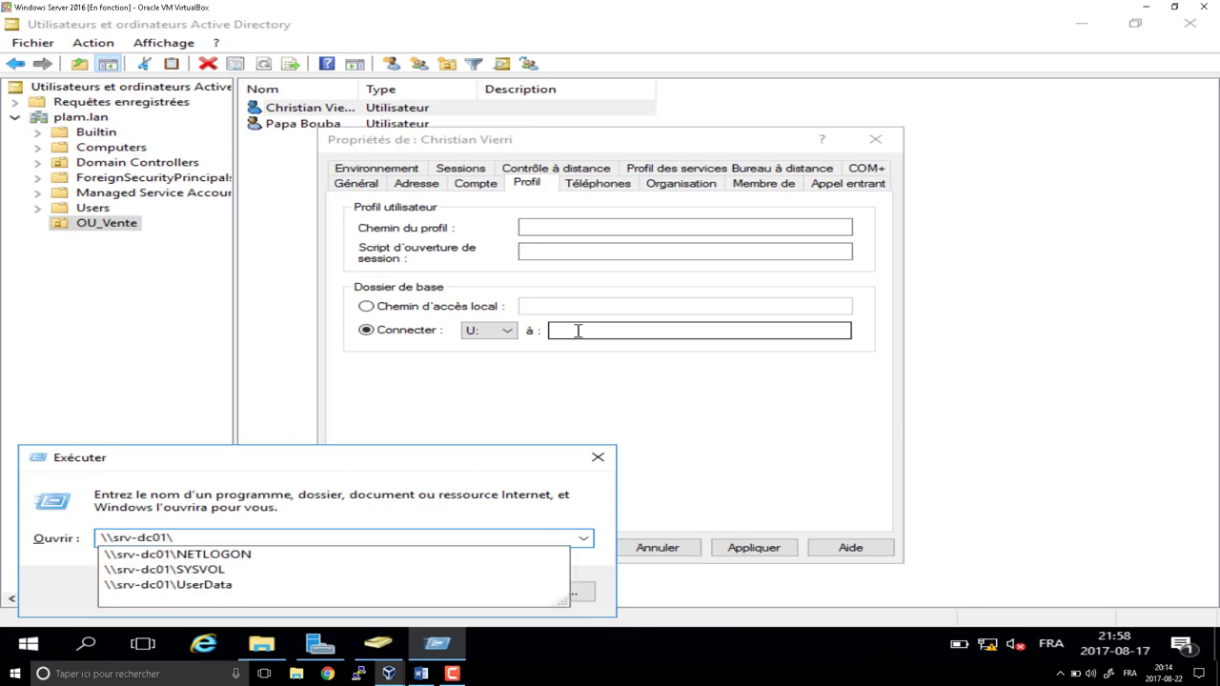
key("Return")
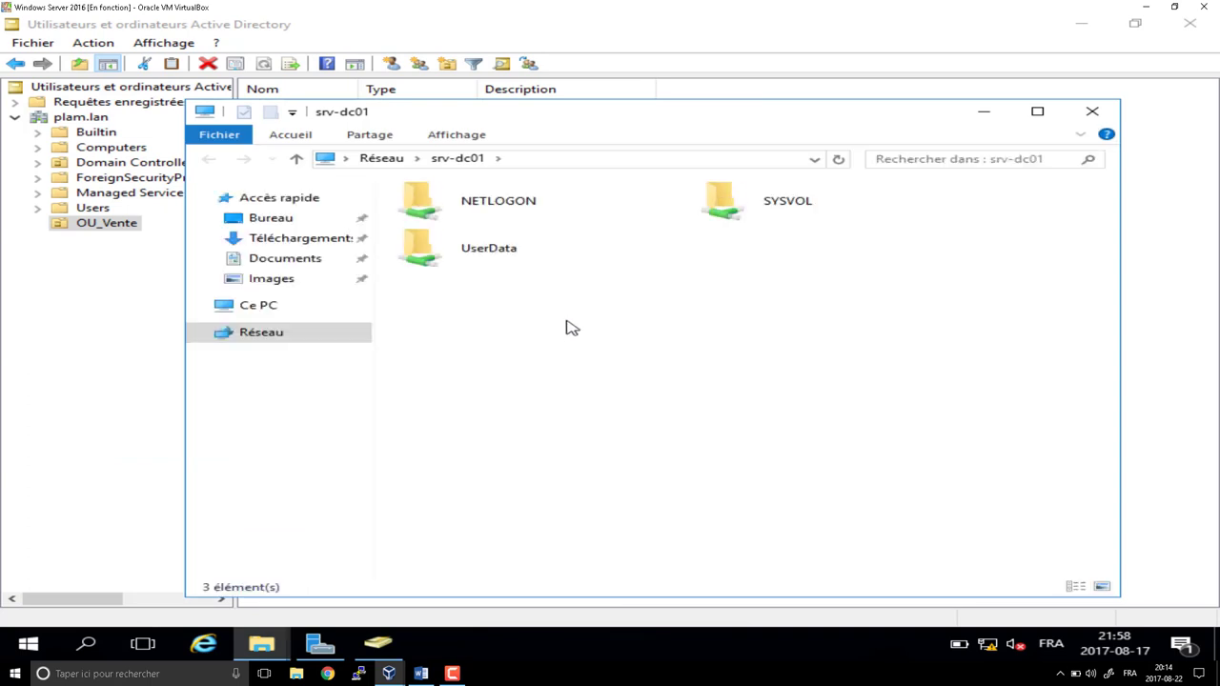
- Try to open the UserData share from the server's share list, and close that window
left_click(467, 249)
double_click(467, 249)
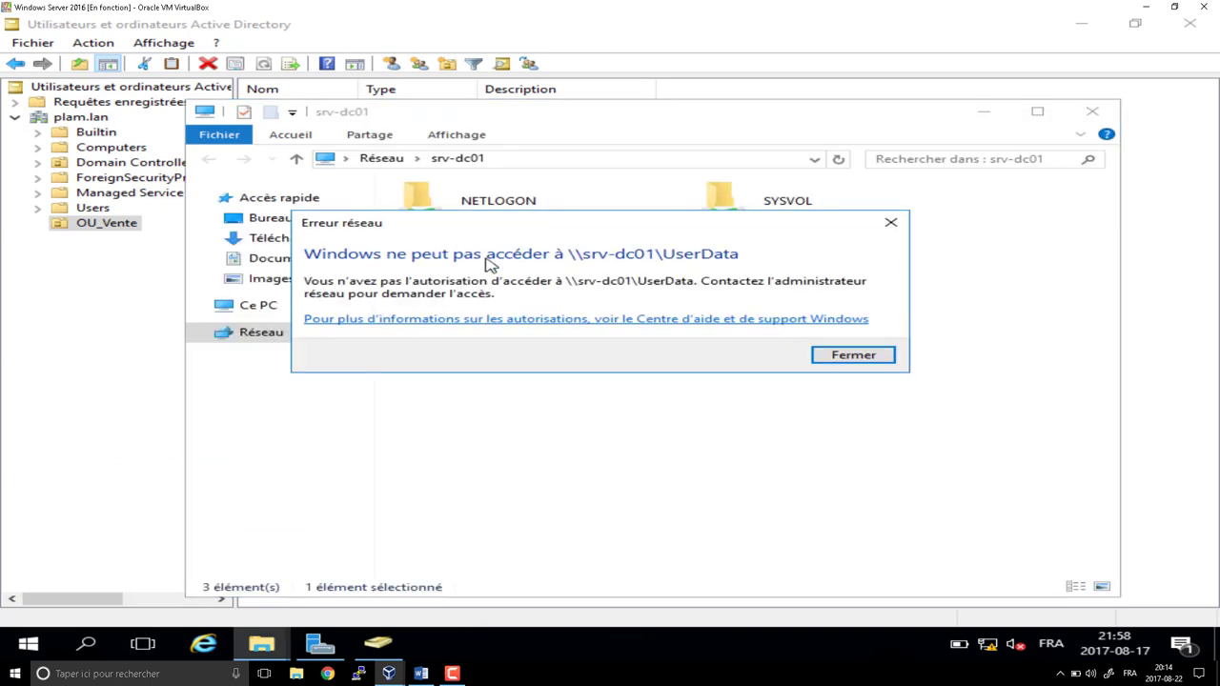
left_click(845, 358)
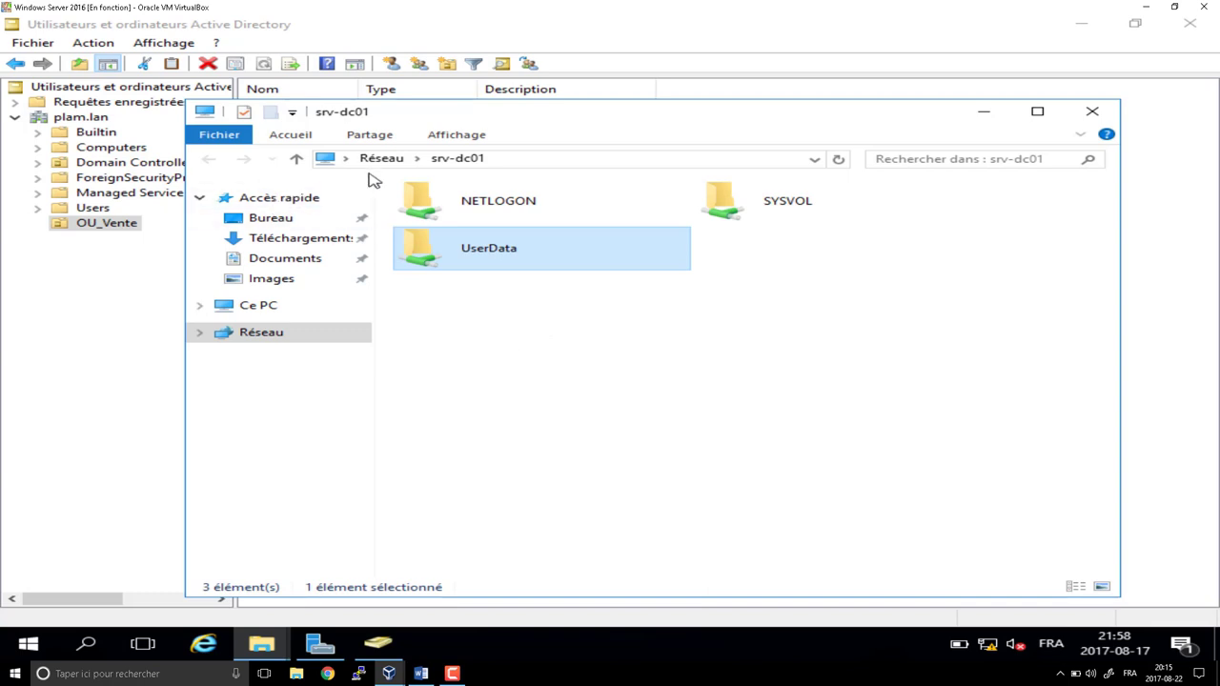
left_click(512, 161)
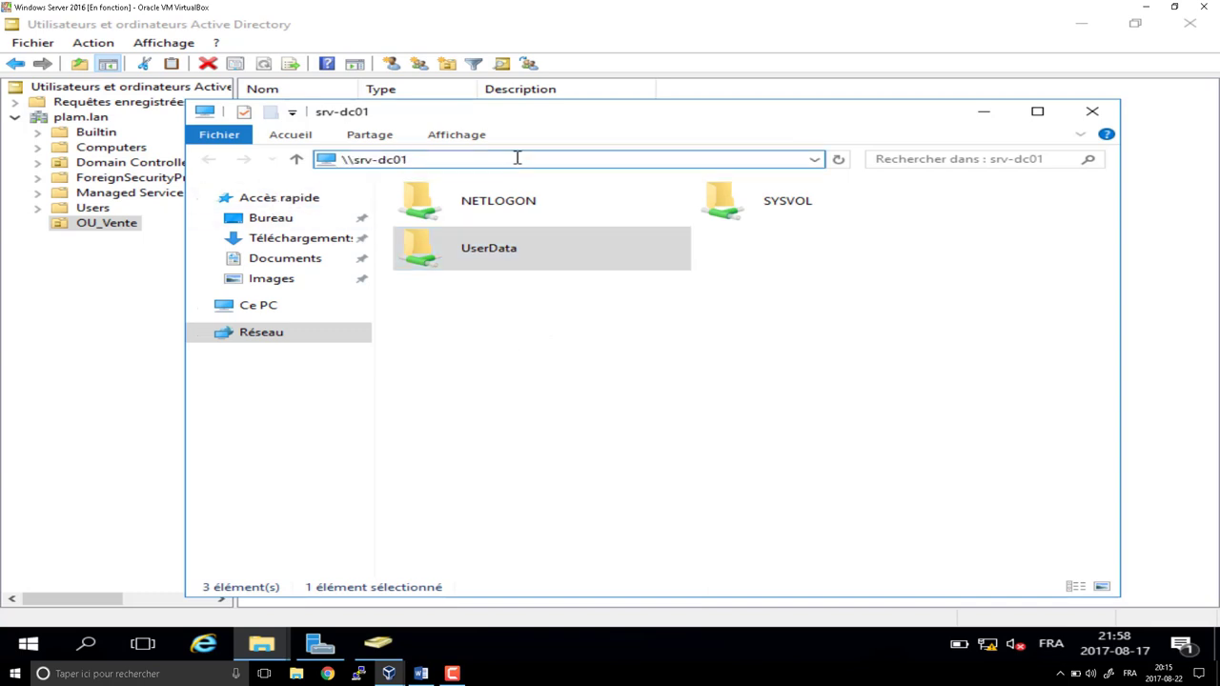
right_click(498, 246)
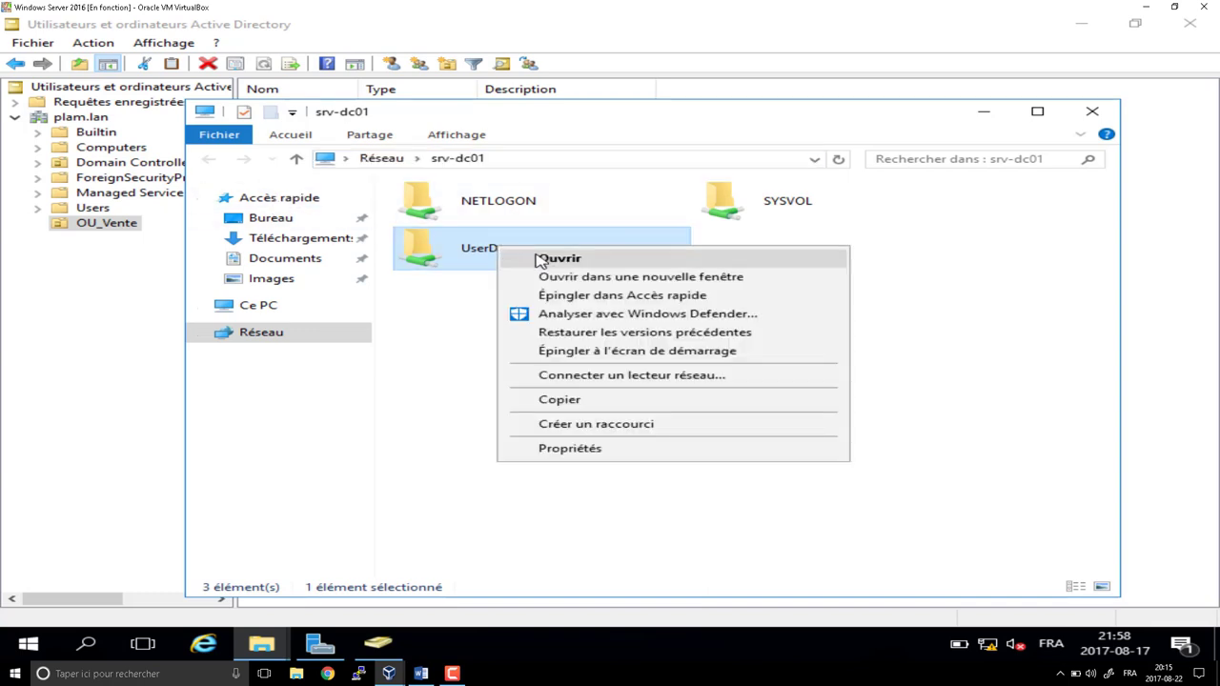
left_click(532, 258)
left_click(851, 354)
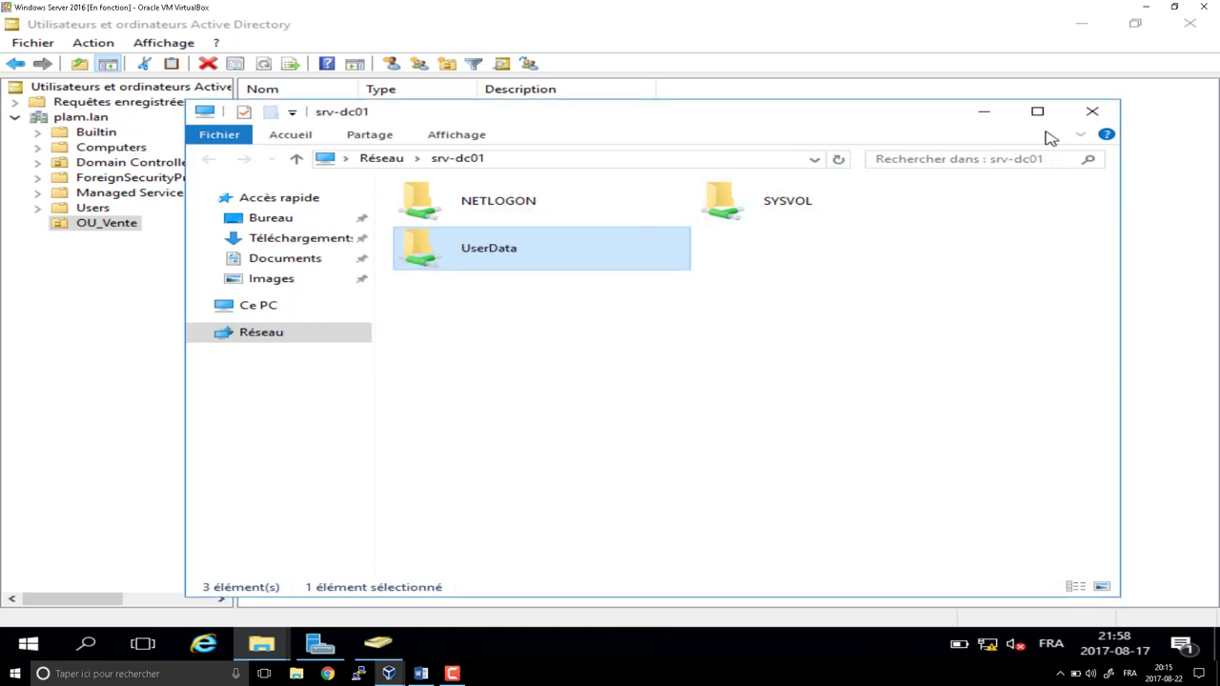
left_click(1092, 112)
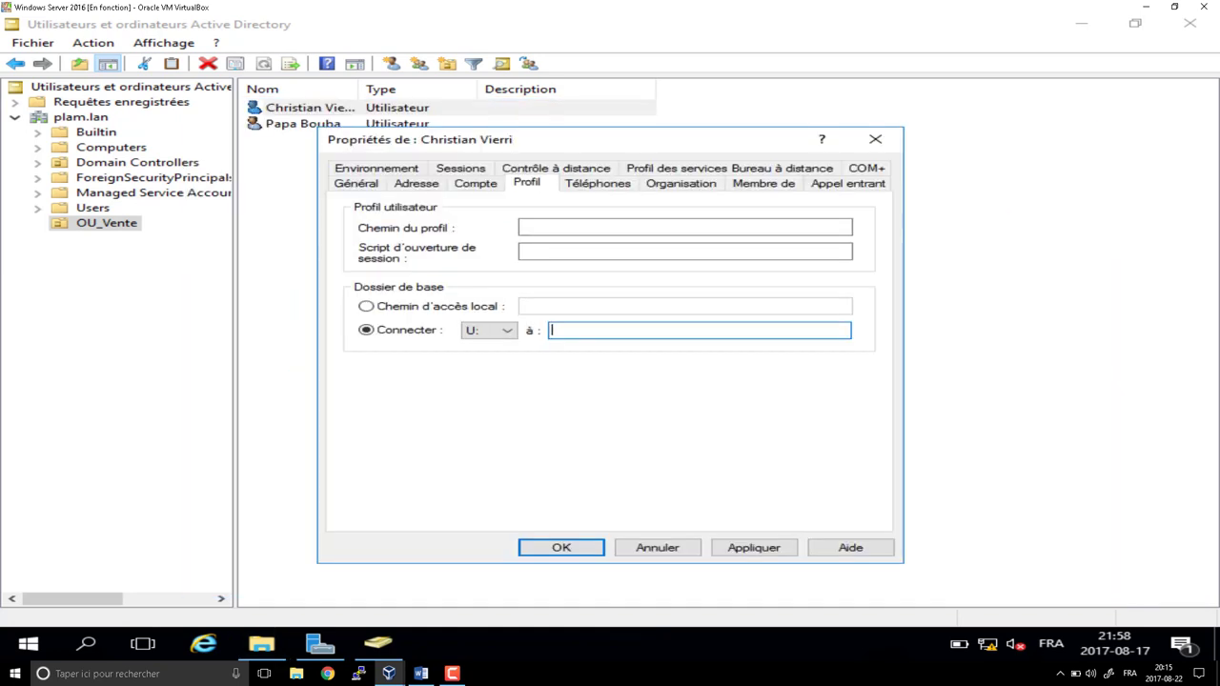
- Copy the network path \\SRV-DC01\UserData from the sharing properties of the UserData folder in C:\Partage
left_click(263, 643)
left_click(431, 191)
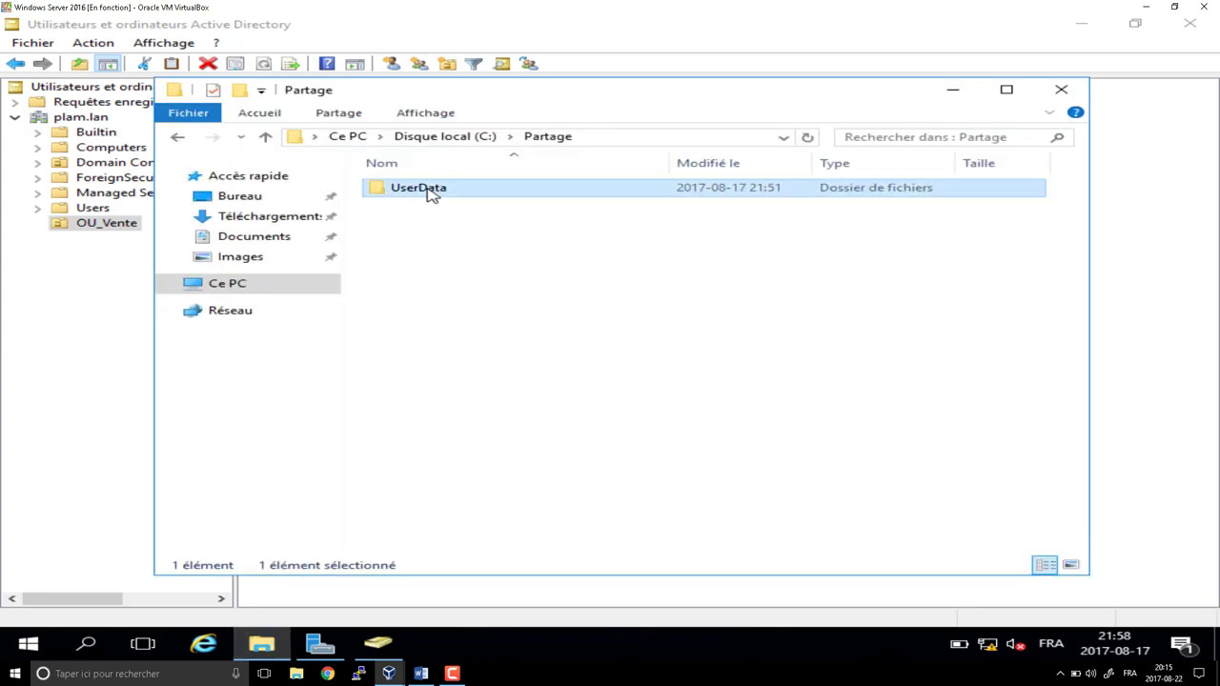
right_click(431, 190)
left_click(511, 492)
left_click(532, 232)
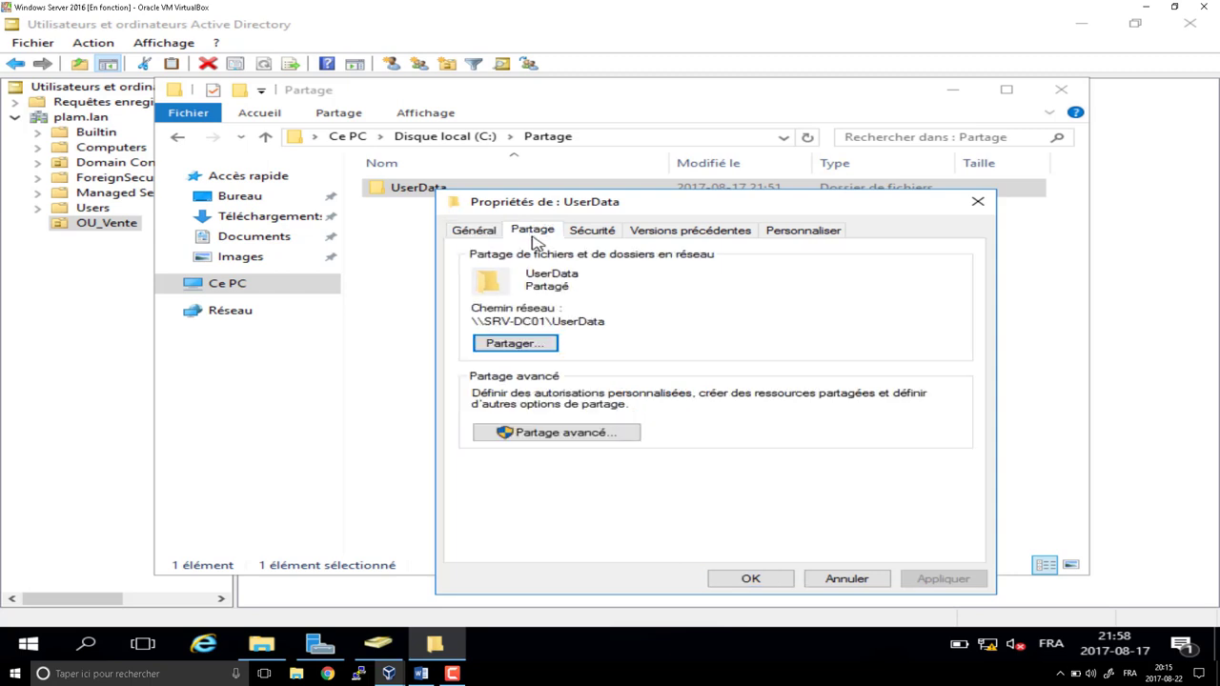
left_click_drag(607, 323, 479, 322)
right_click(490, 321)
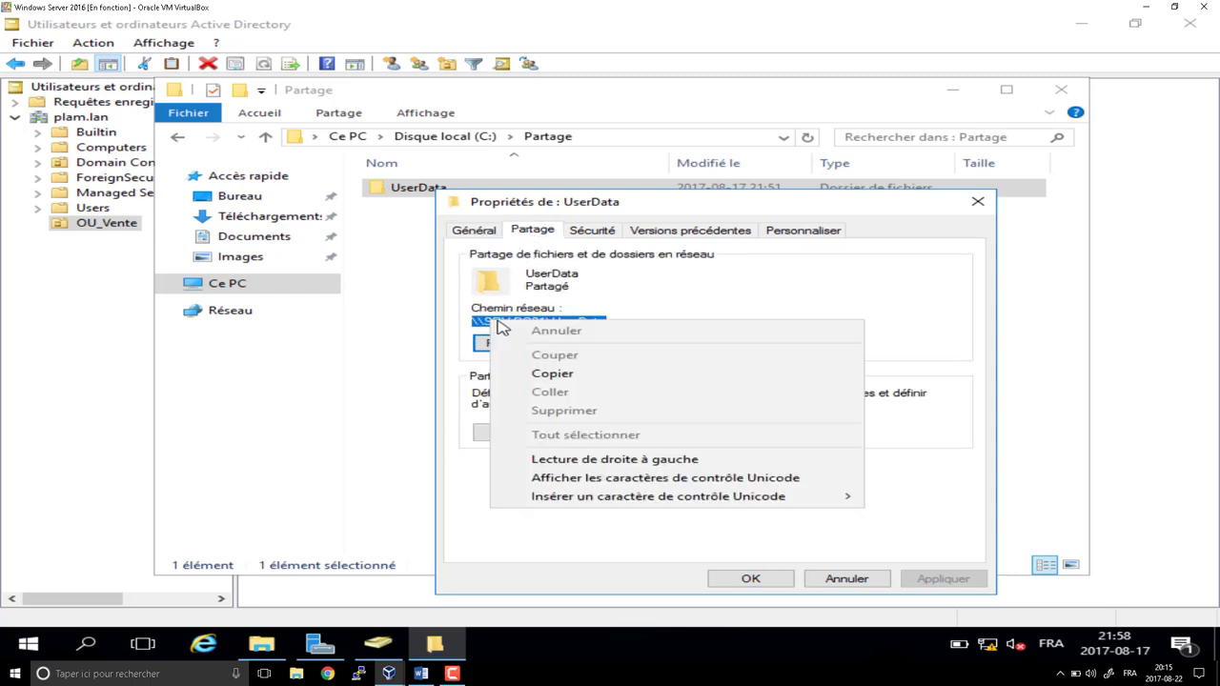
left_click(551, 375)
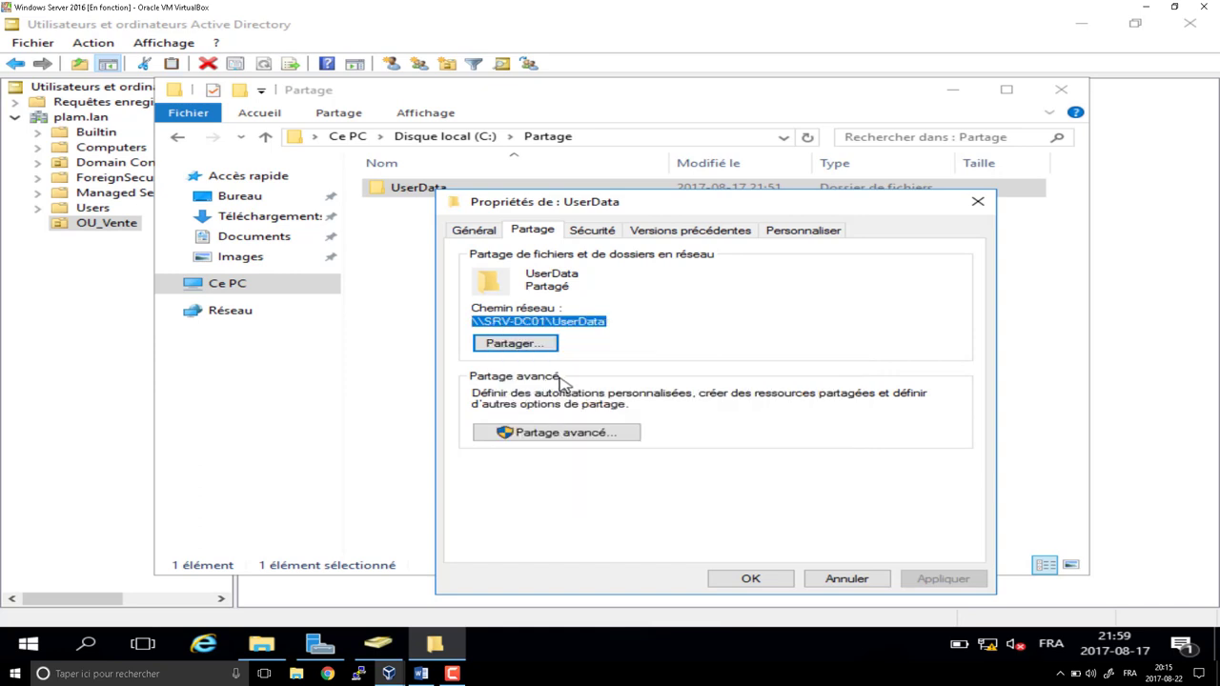
left_click(977, 204)
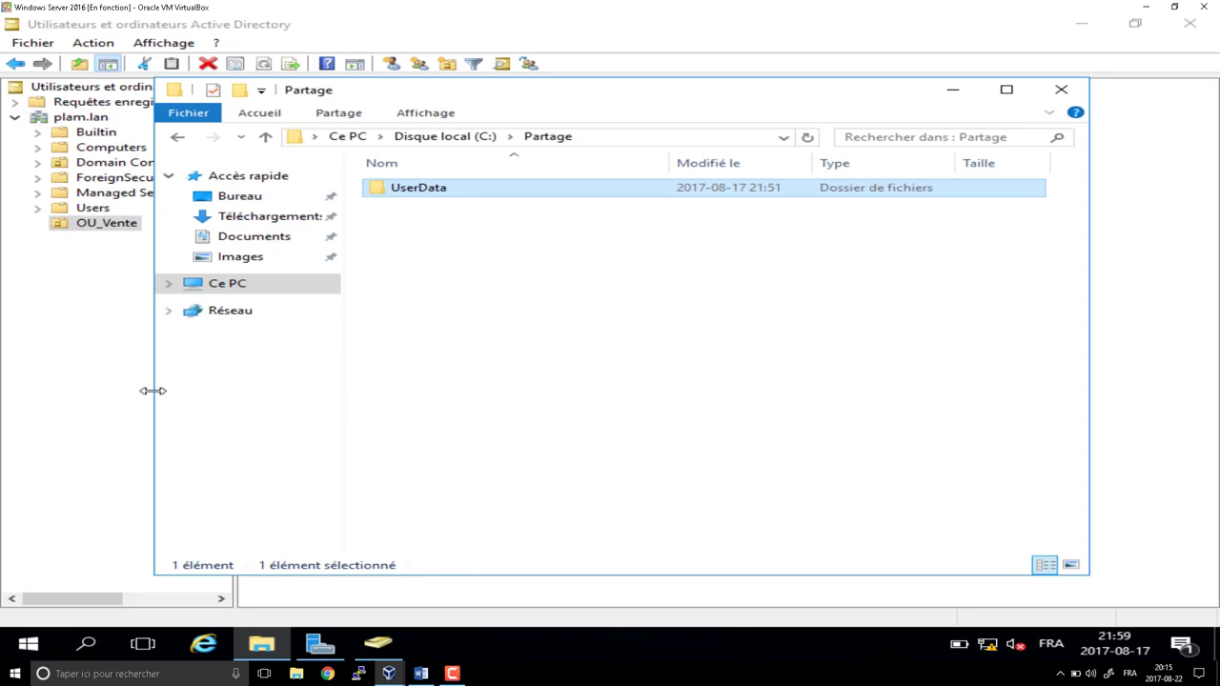
- Set the user's U: base folder path to \\SRV-DC01\UserData\%username%, apply it and close the account properties
left_click(381, 644)
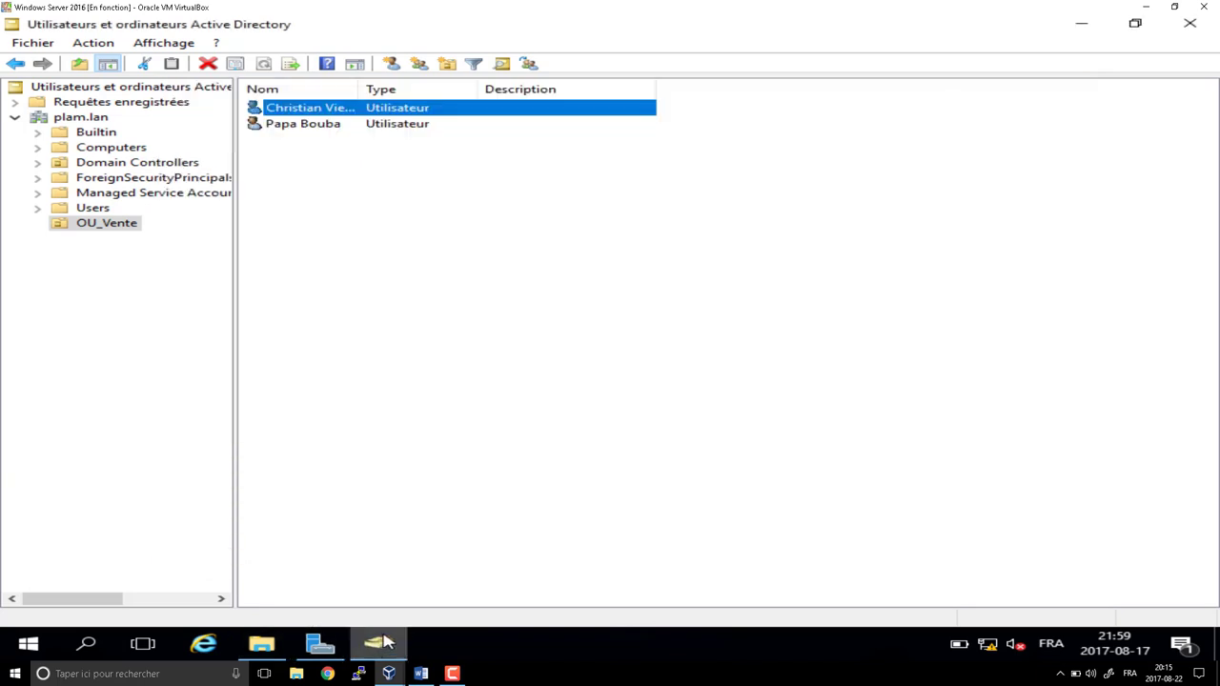
key("alt+Tab")
key("alt+Tab")
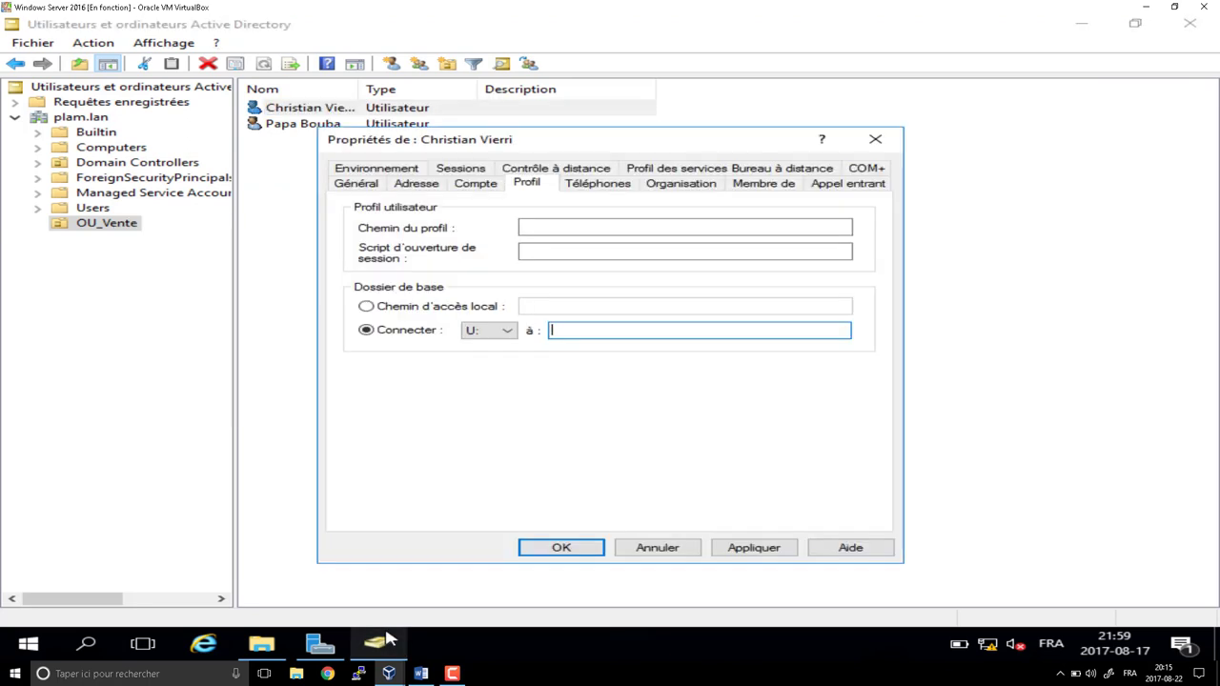
right_click(585, 333)
left_click(650, 410)
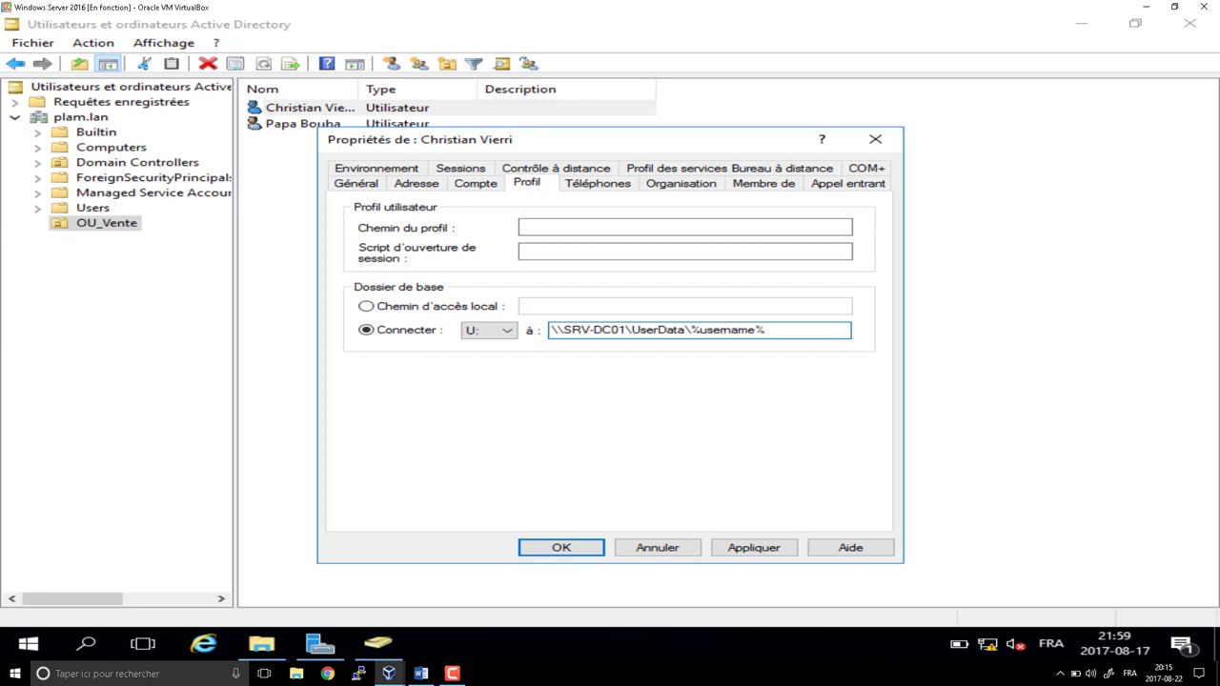
left_click(753, 550)
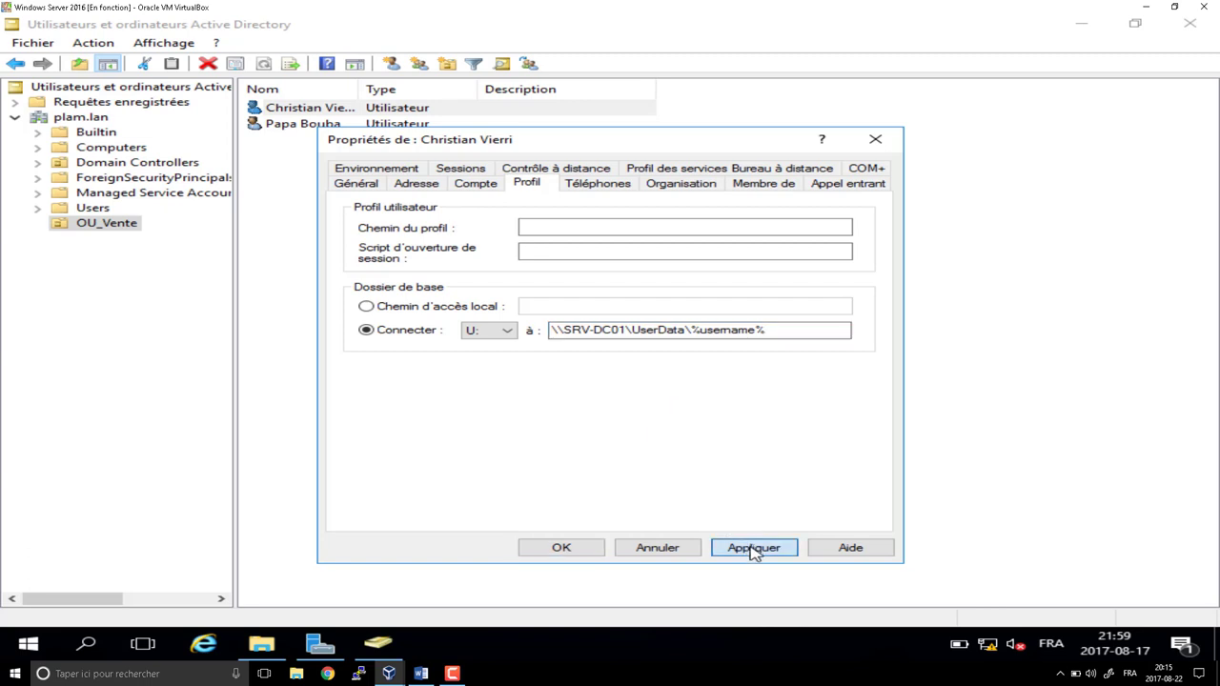
left_click(732, 331)
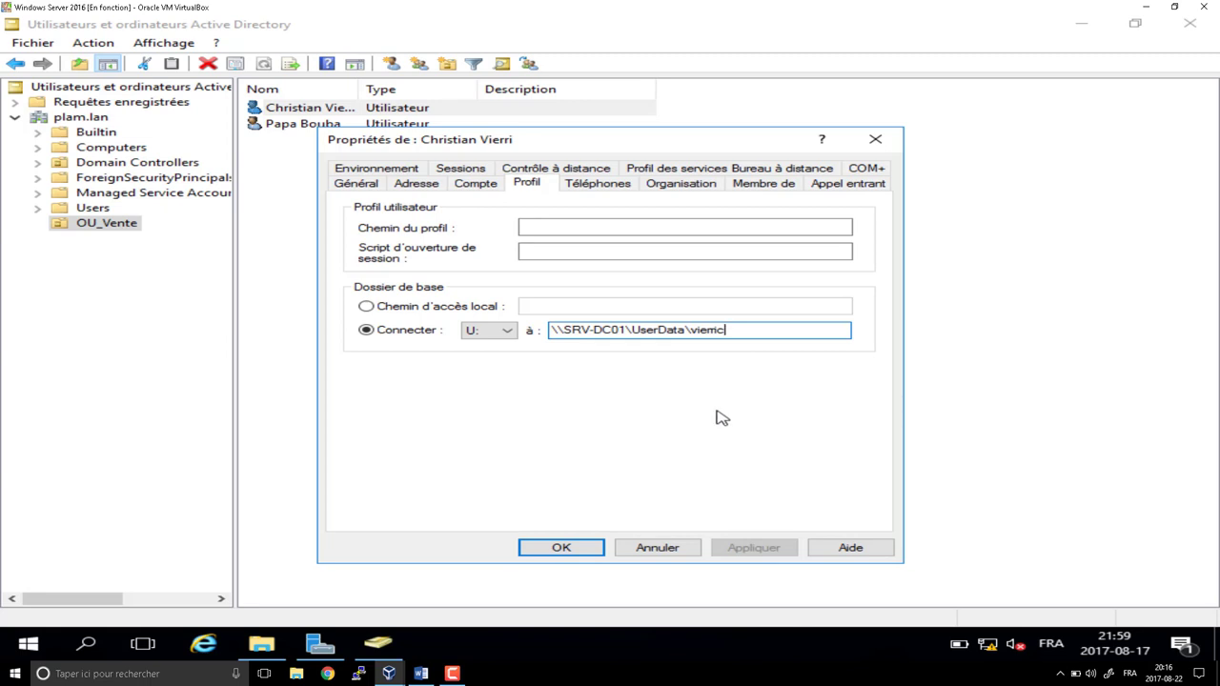
left_click(560, 548)
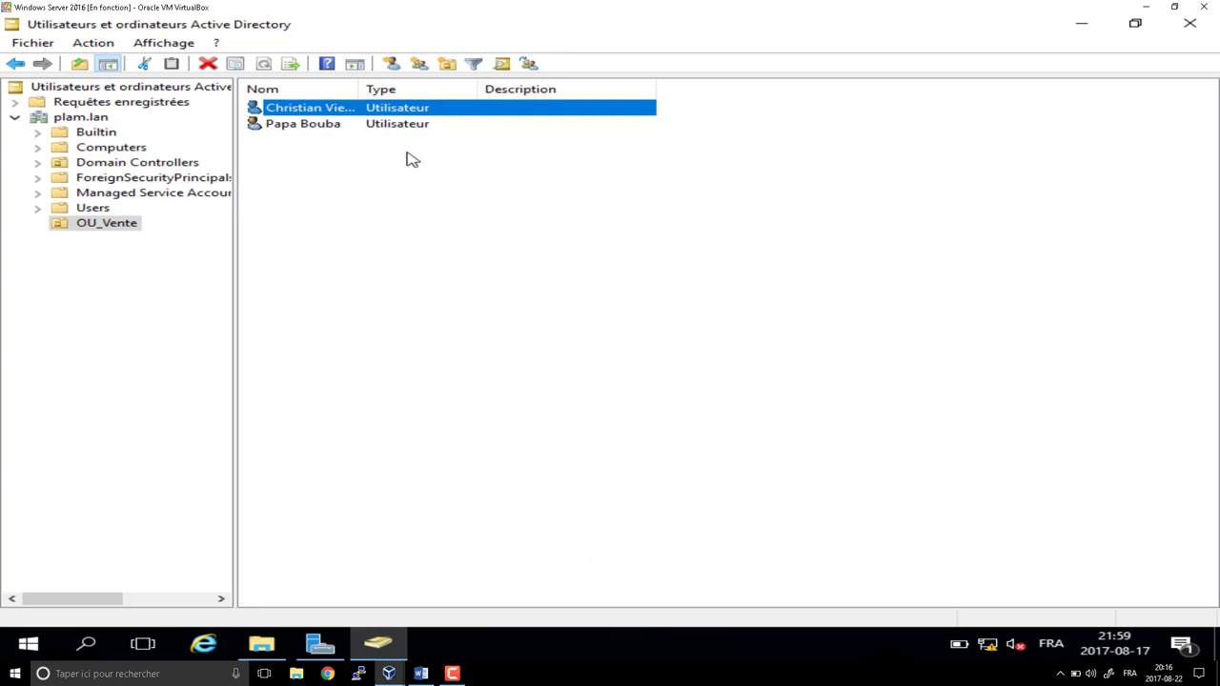
- Open the UserData folder in C:\Partage on the server, accept permanent access to it, and select the user's base folder
left_click(263, 647)
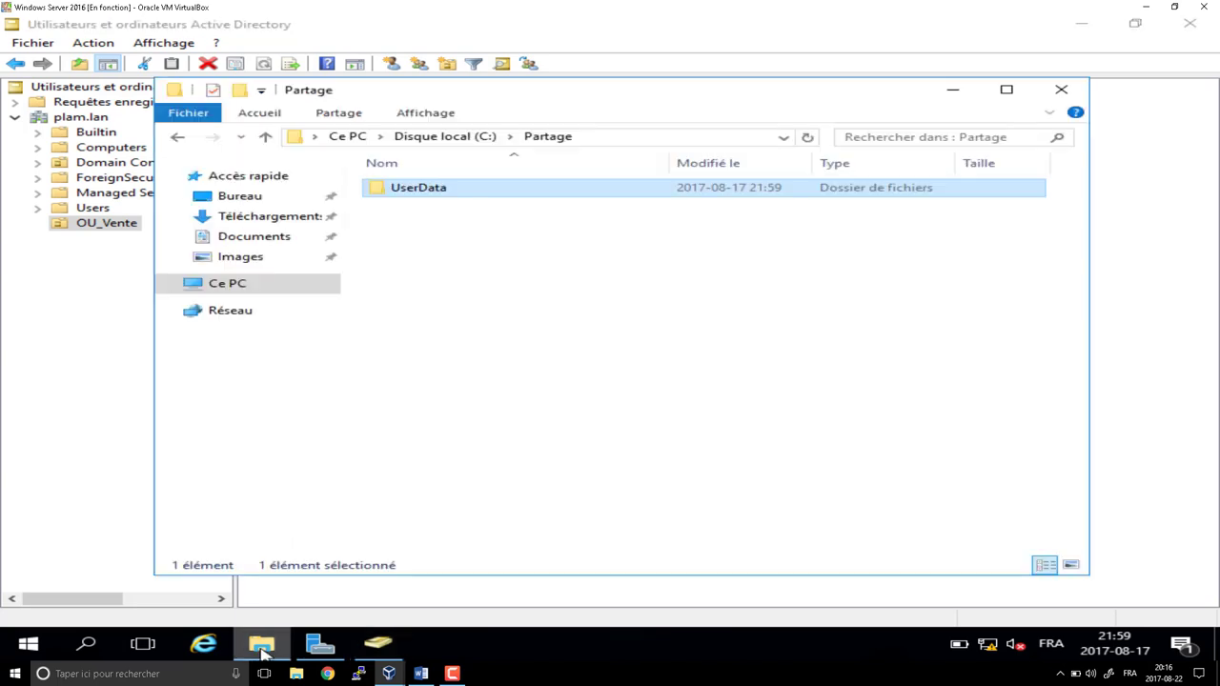
double_click(409, 191)
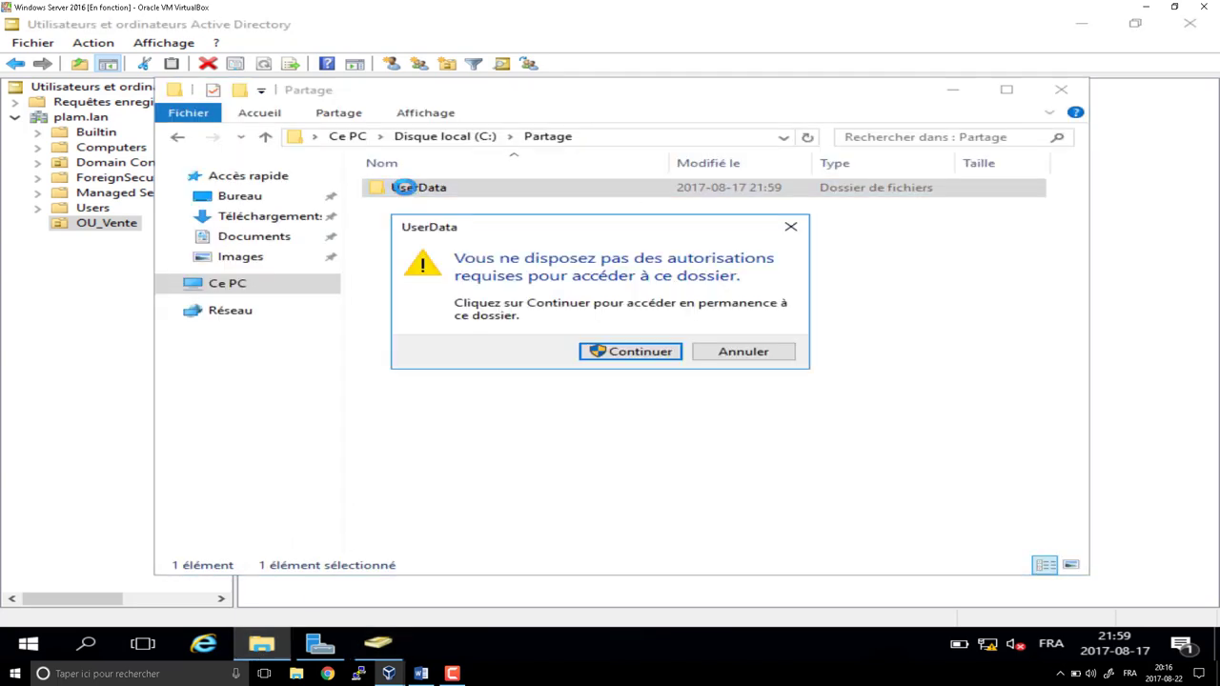
left_click(626, 352)
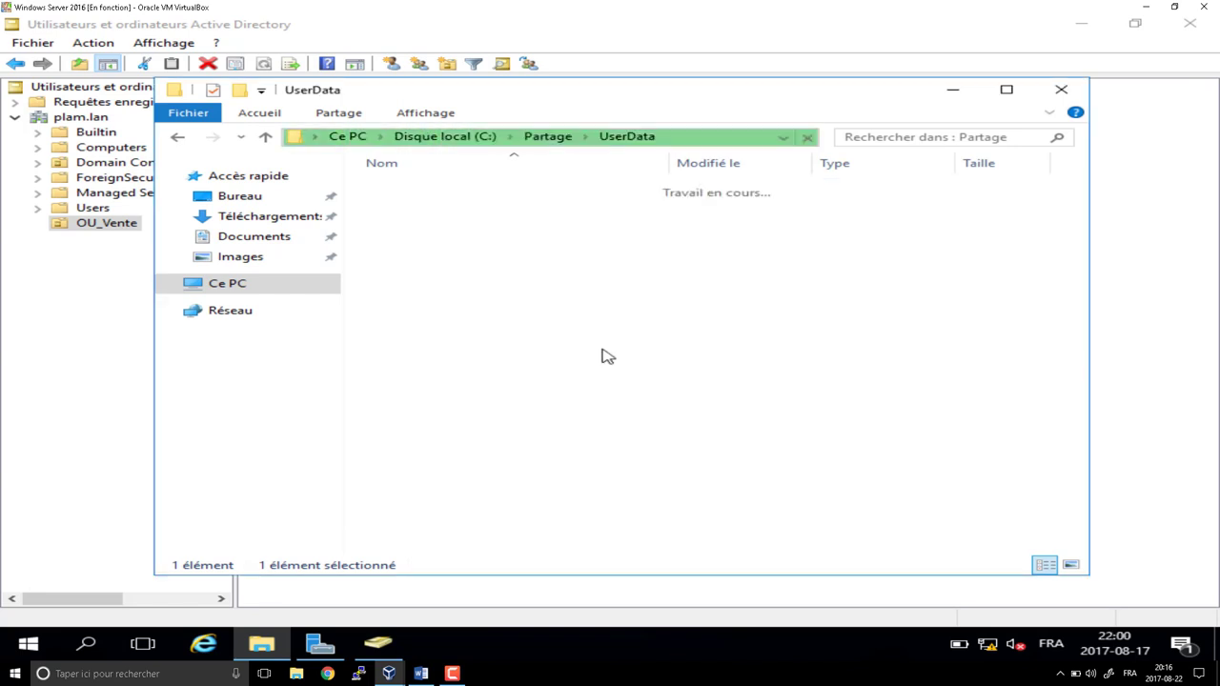
left_click(410, 190)
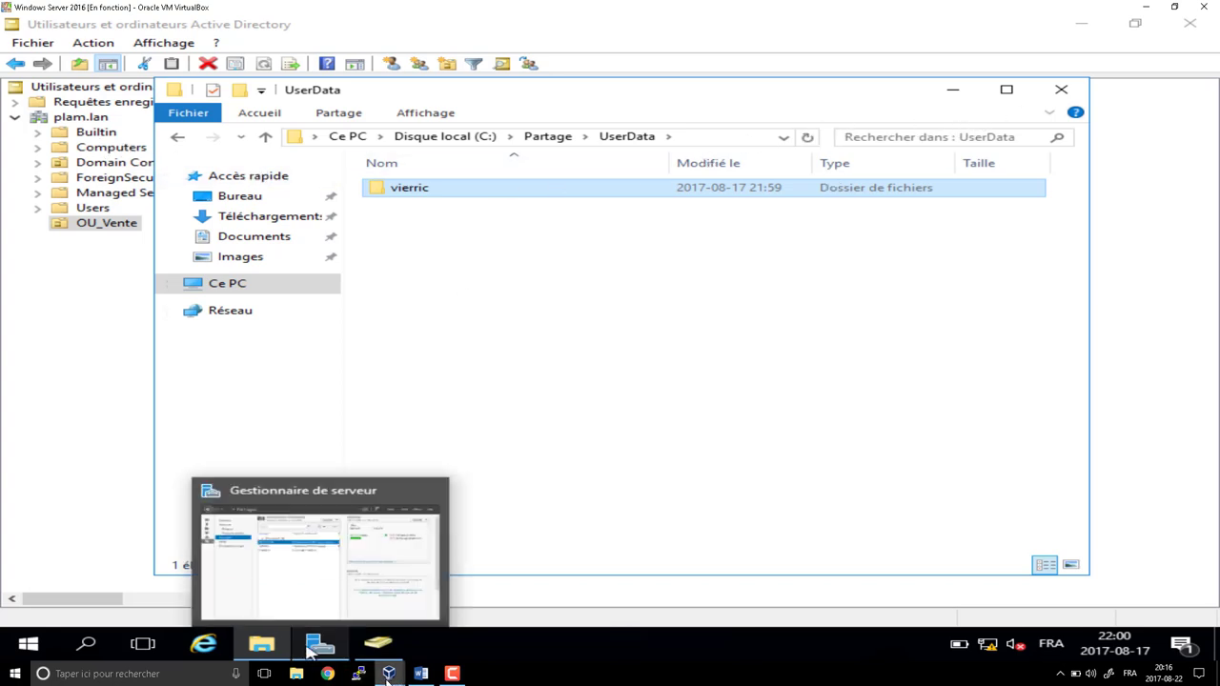
- Switch to the Windows 7 x64 virtual machine and log off the current user's session
mouse_move(389, 673)
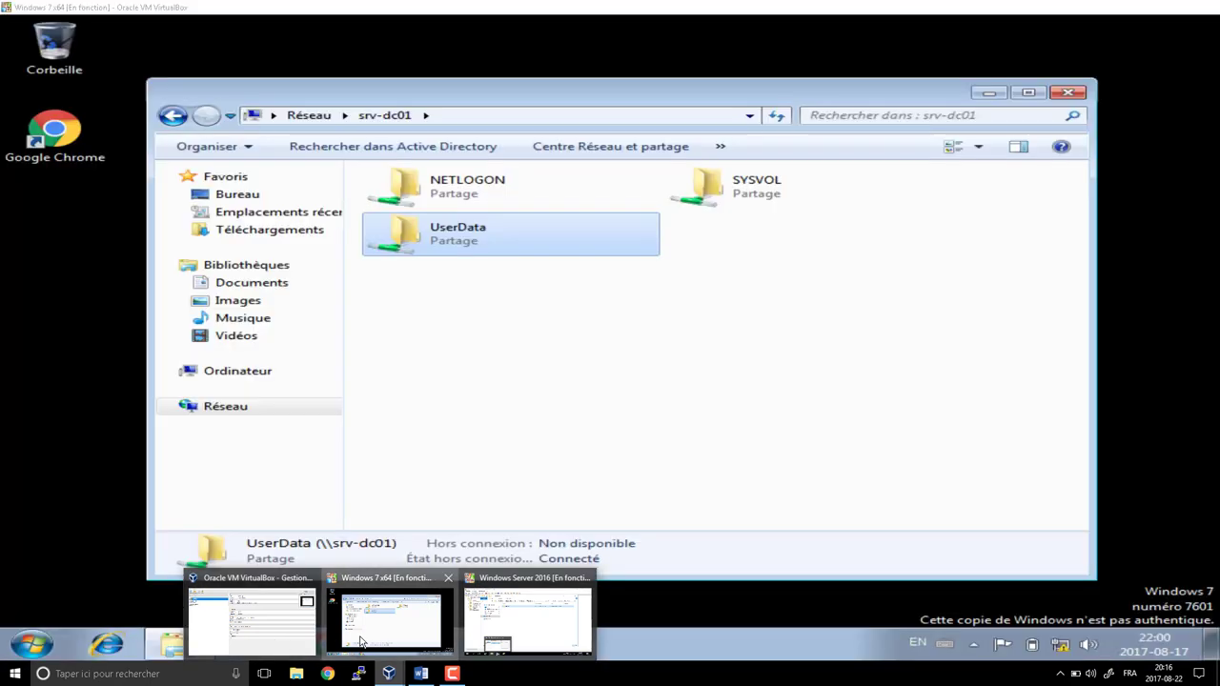
left_click(367, 637)
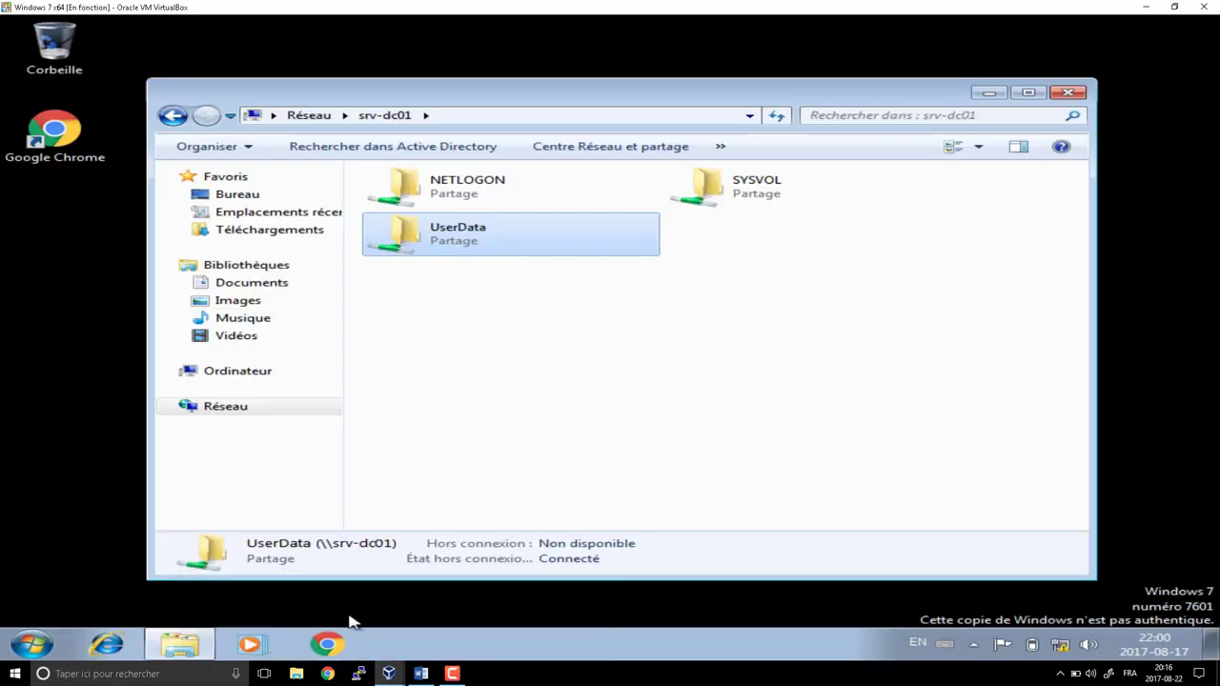
left_click(28, 648)
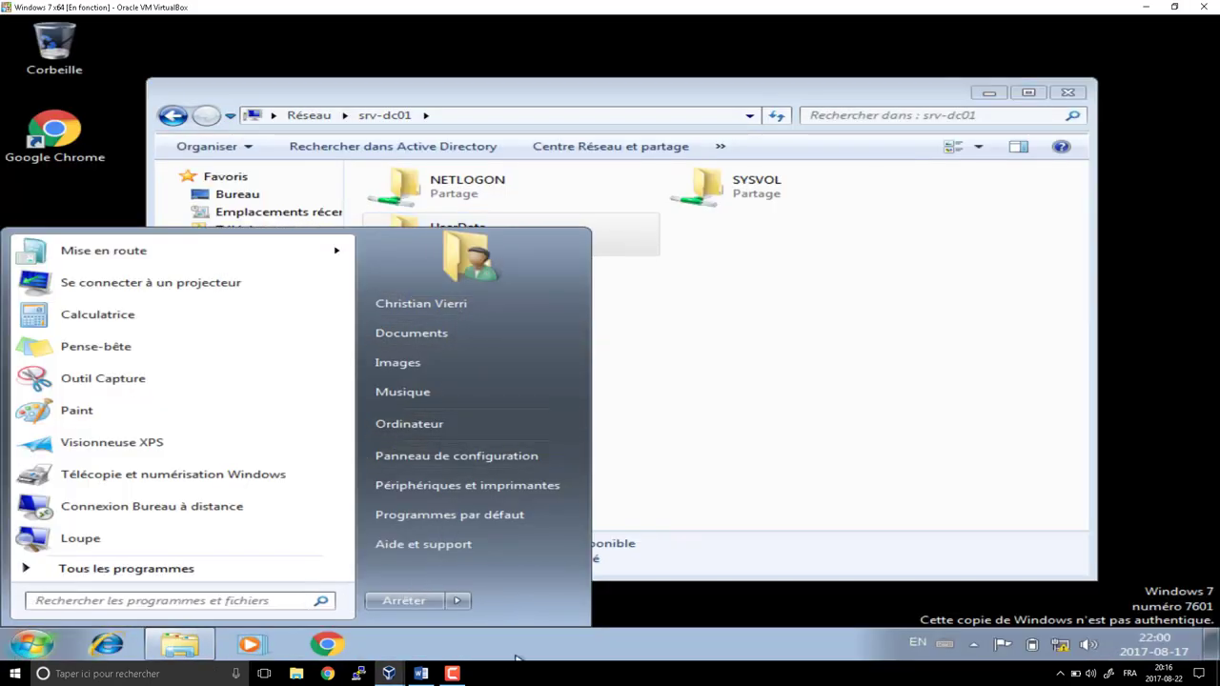
left_click(458, 601)
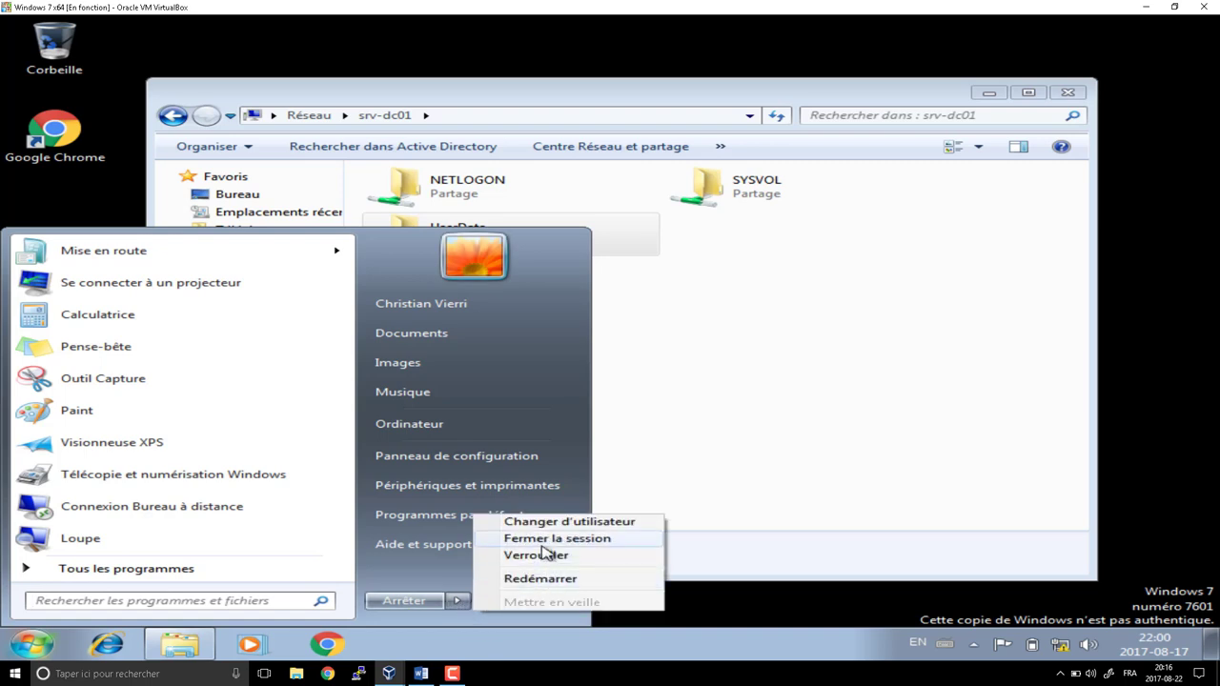
left_click(544, 542)
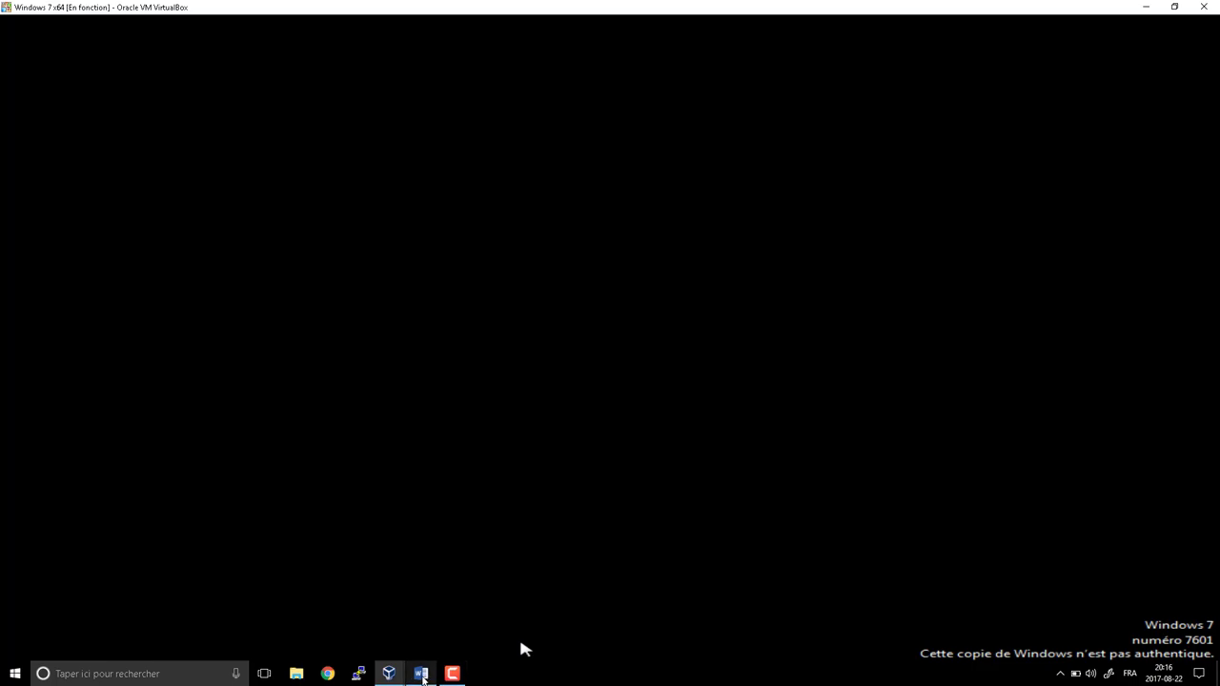
- Read exercise items 4 to 7 in the Word document about testing the U: drive and network paths, and minimize Word
left_click(421, 674)
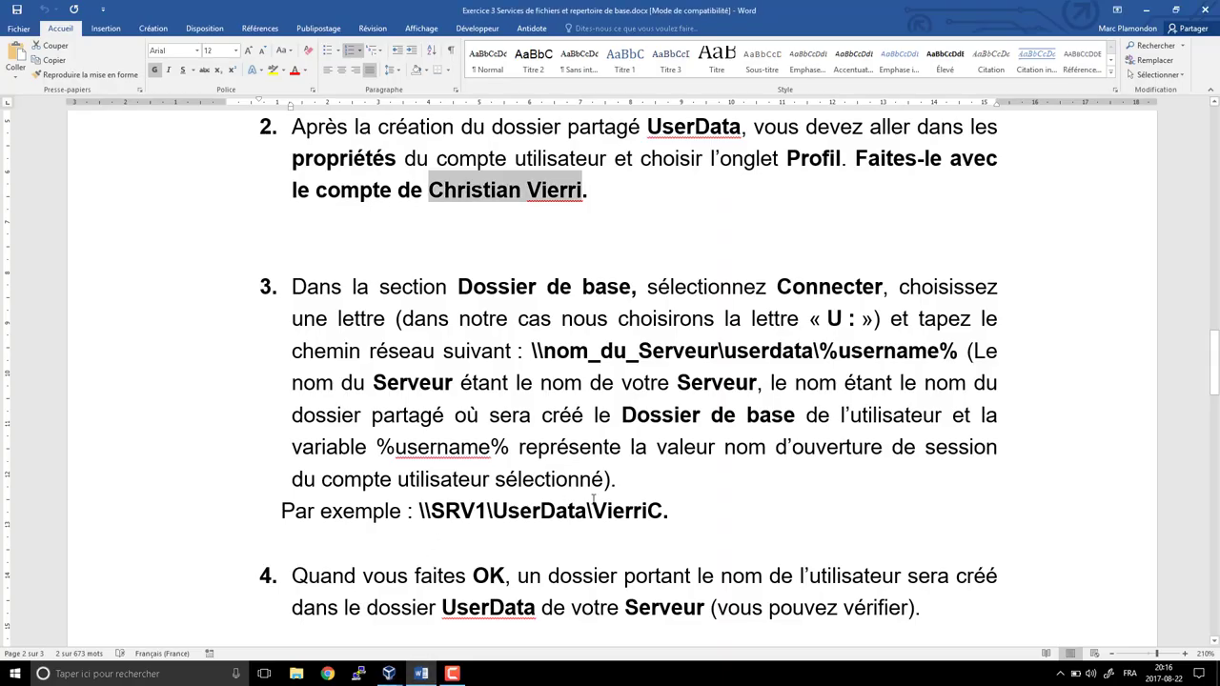
scroll(593, 499, "down", 3)
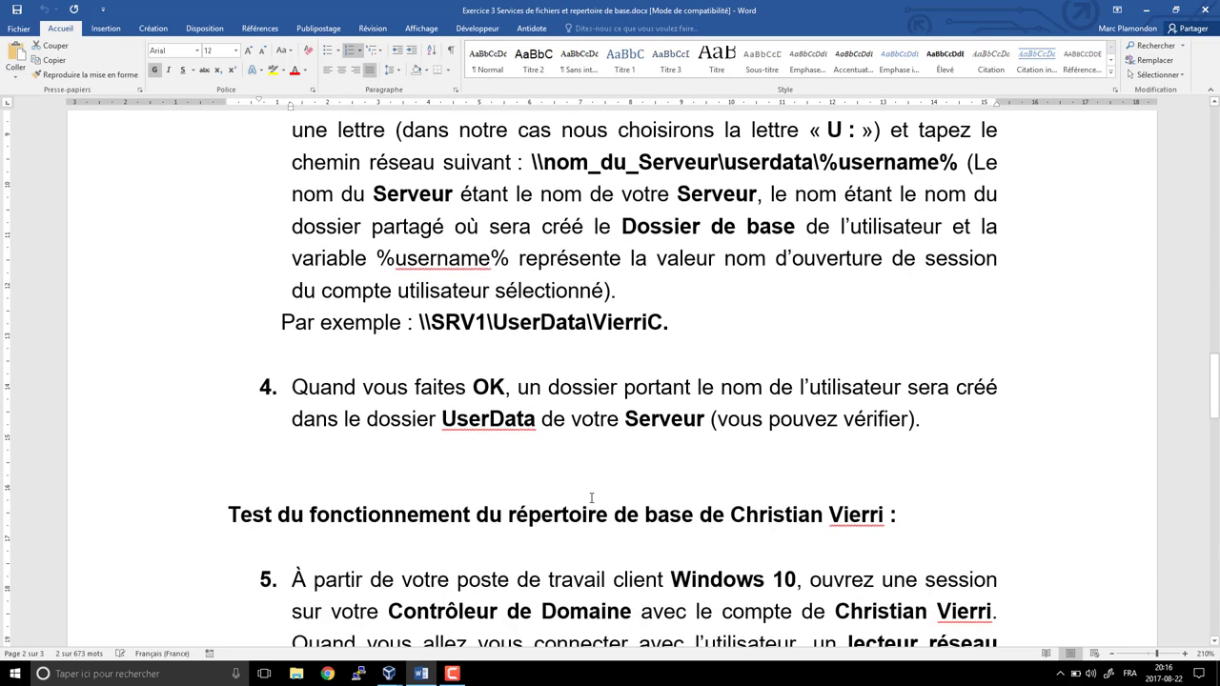
scroll(587, 495, "down", 3)
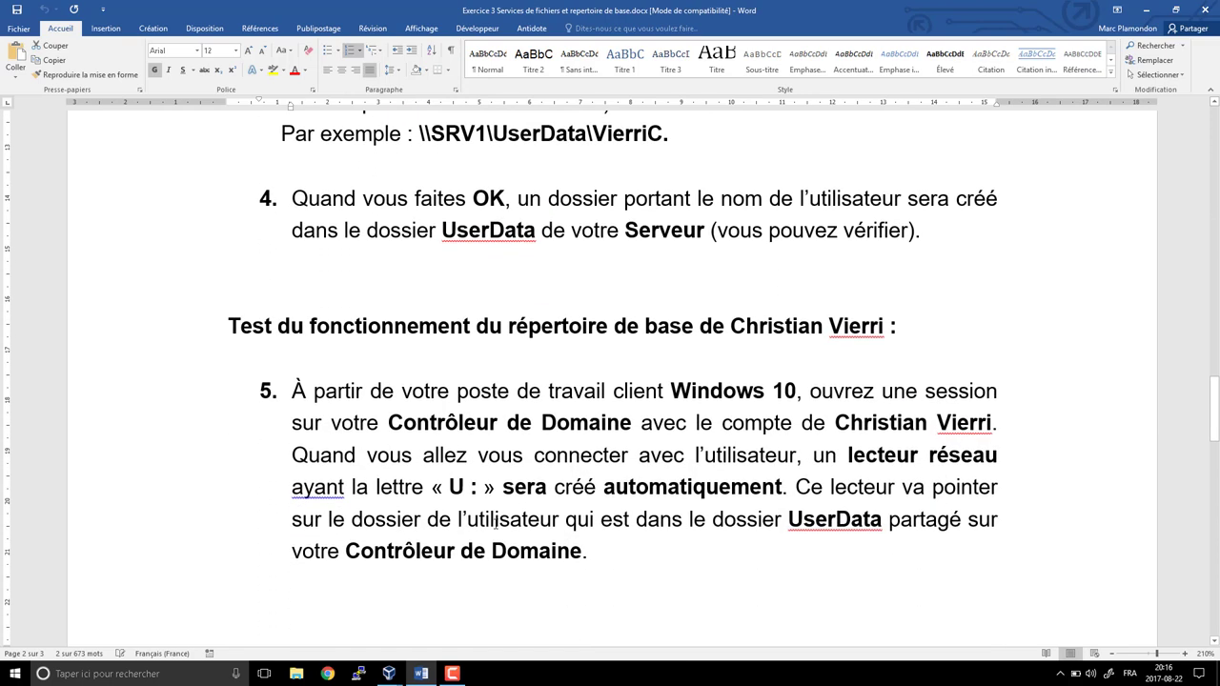
scroll(494, 520, "down", 7)
scroll(495, 519, "down", 2)
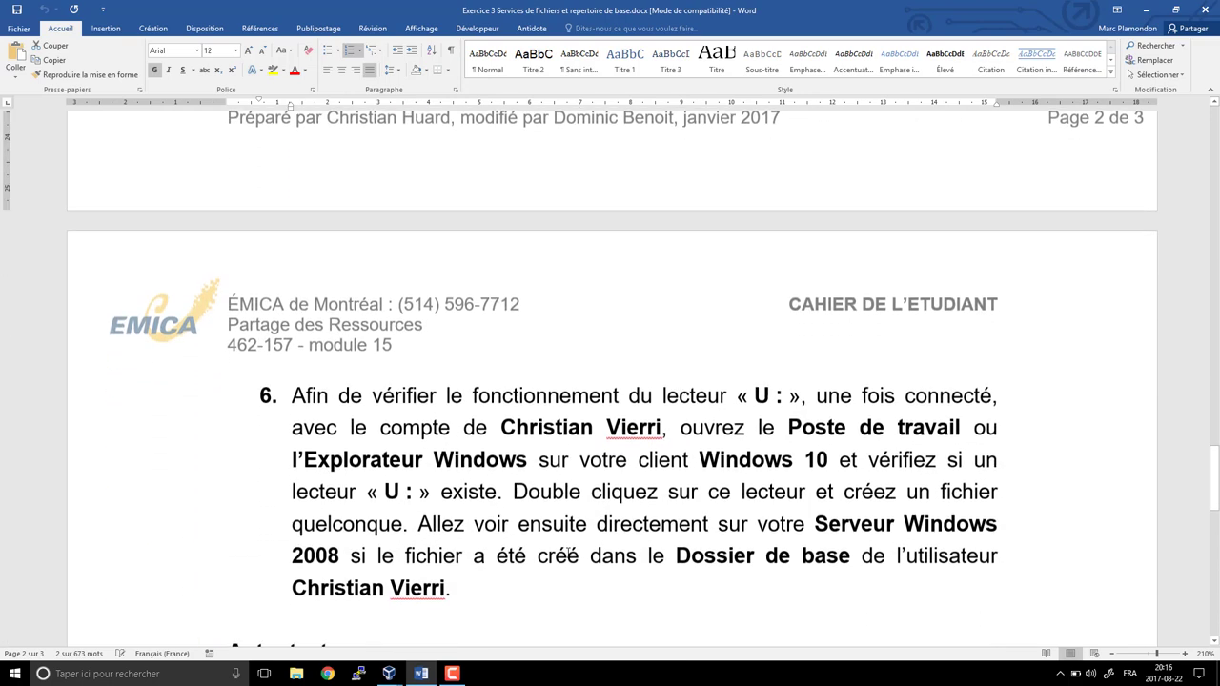
scroll(566, 479, "down", 1)
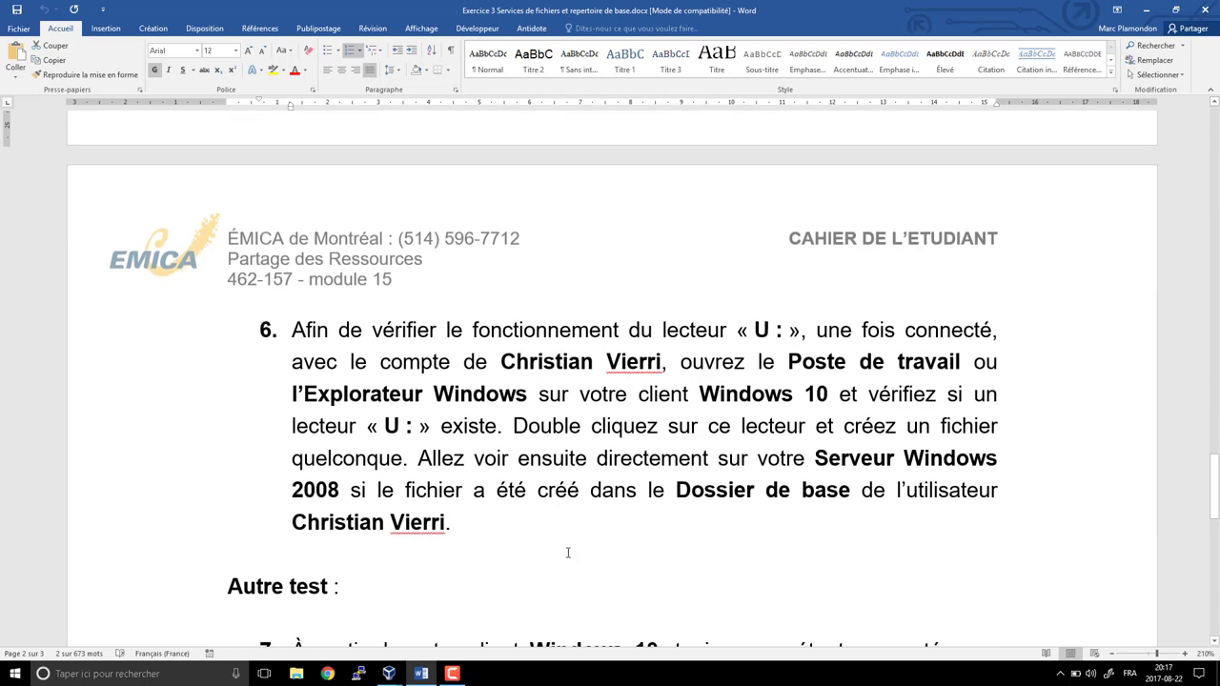
scroll(568, 551, "down", 3)
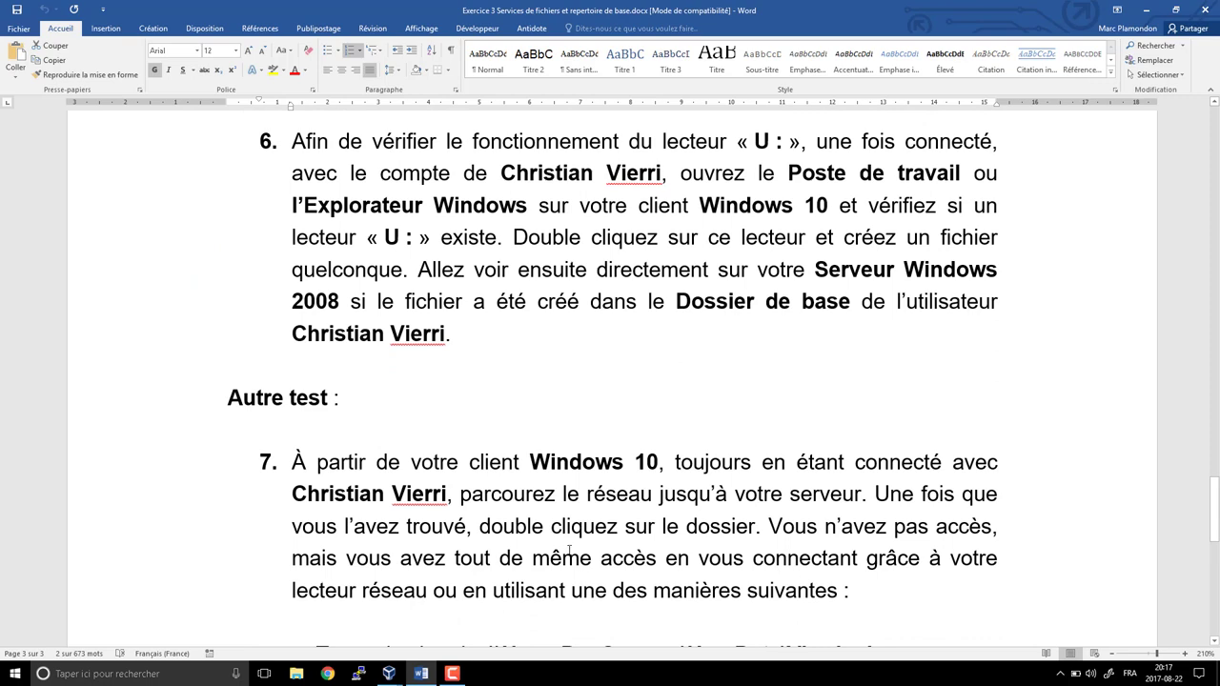
scroll(569, 551, "down", 2)
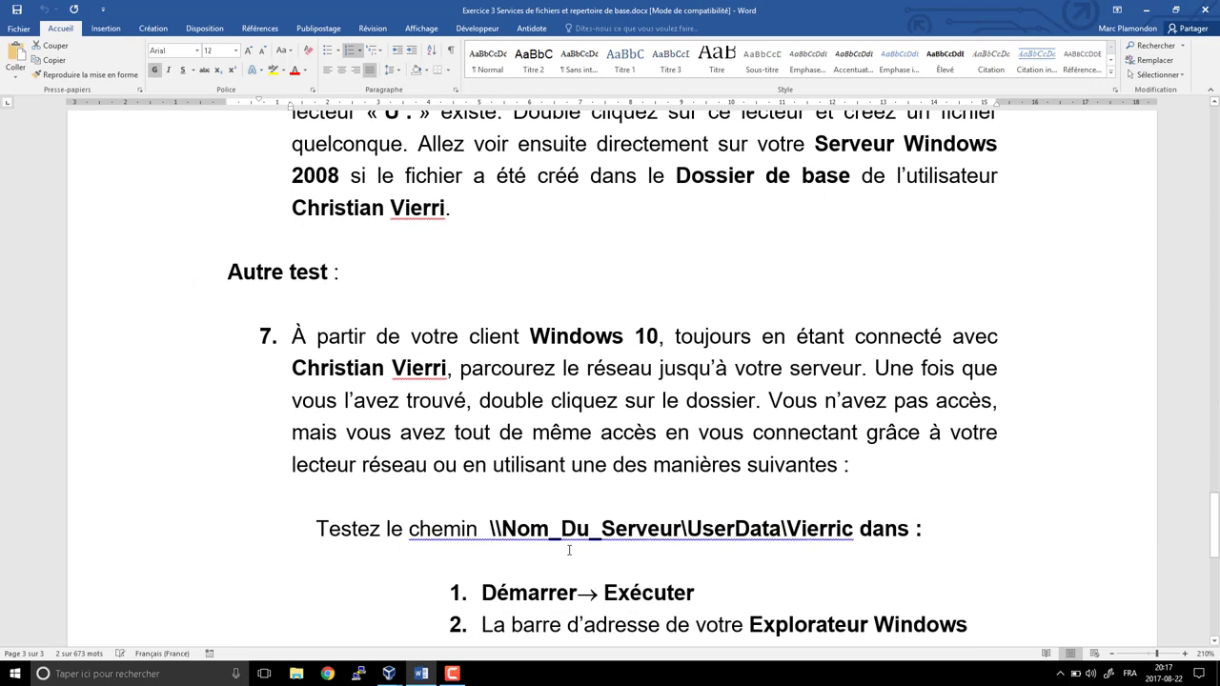
scroll(570, 549, "down", 3)
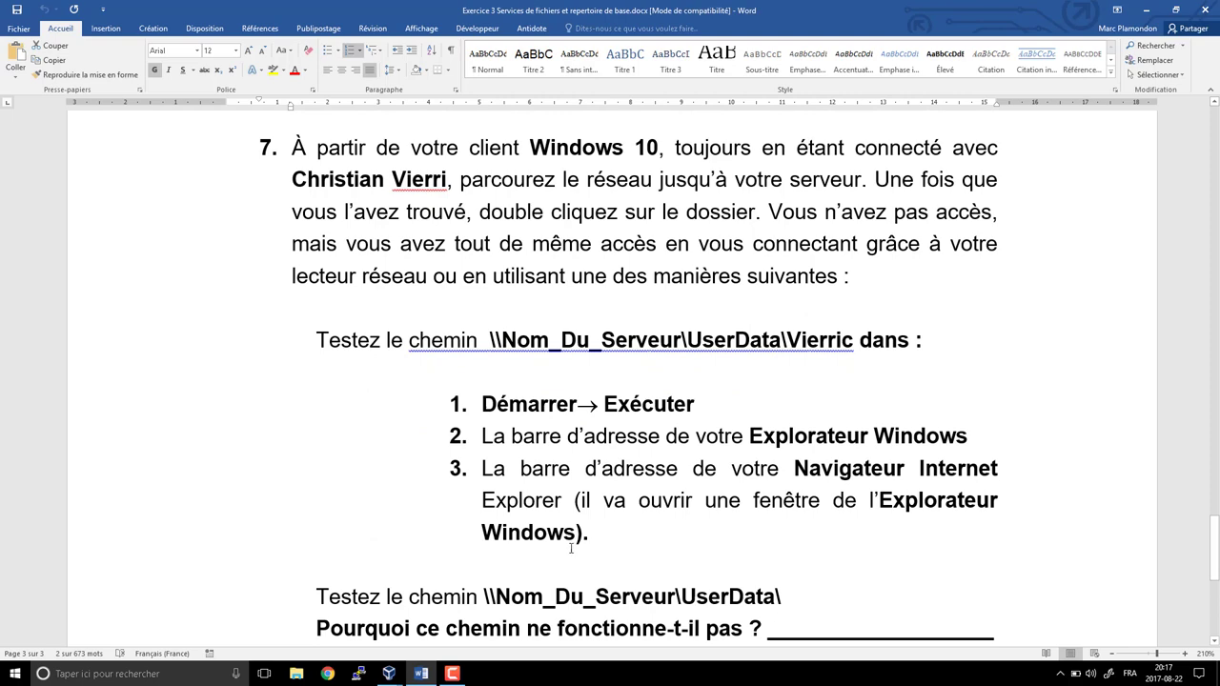
scroll(571, 548, "up", 2)
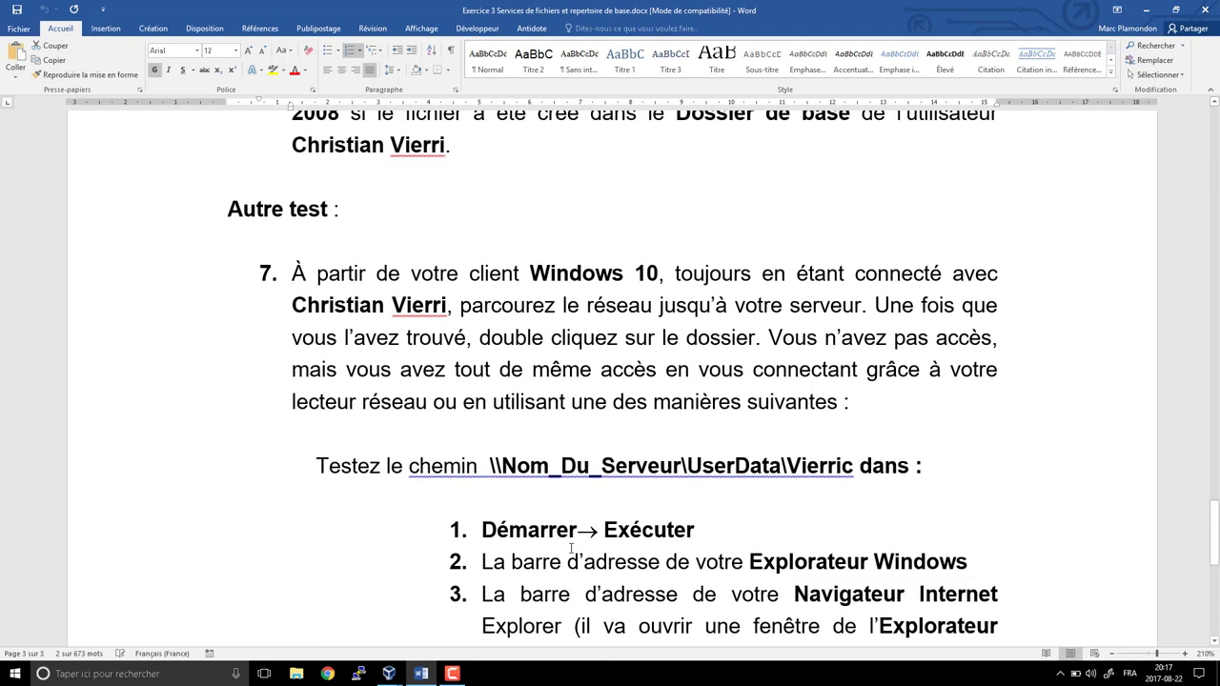
left_click(1146, 9)
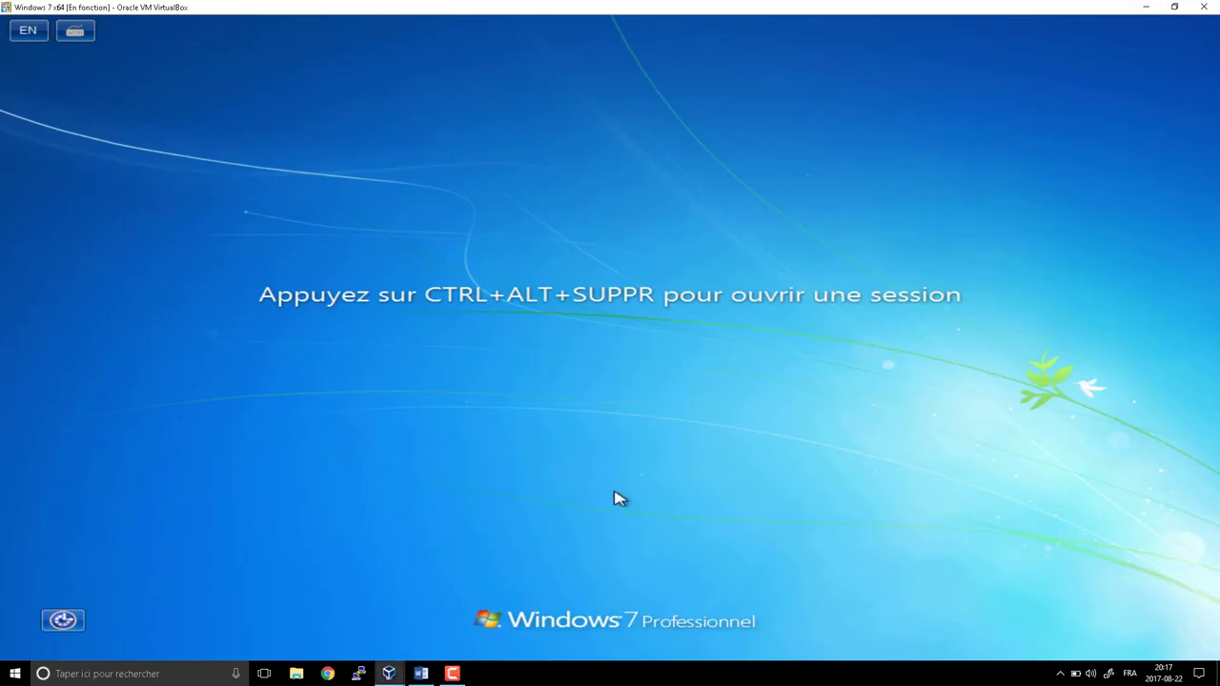
- Log on to the Windows 7 client with the preselected PLAM domain account by entering its password
key("ctrl+alt+Delete")
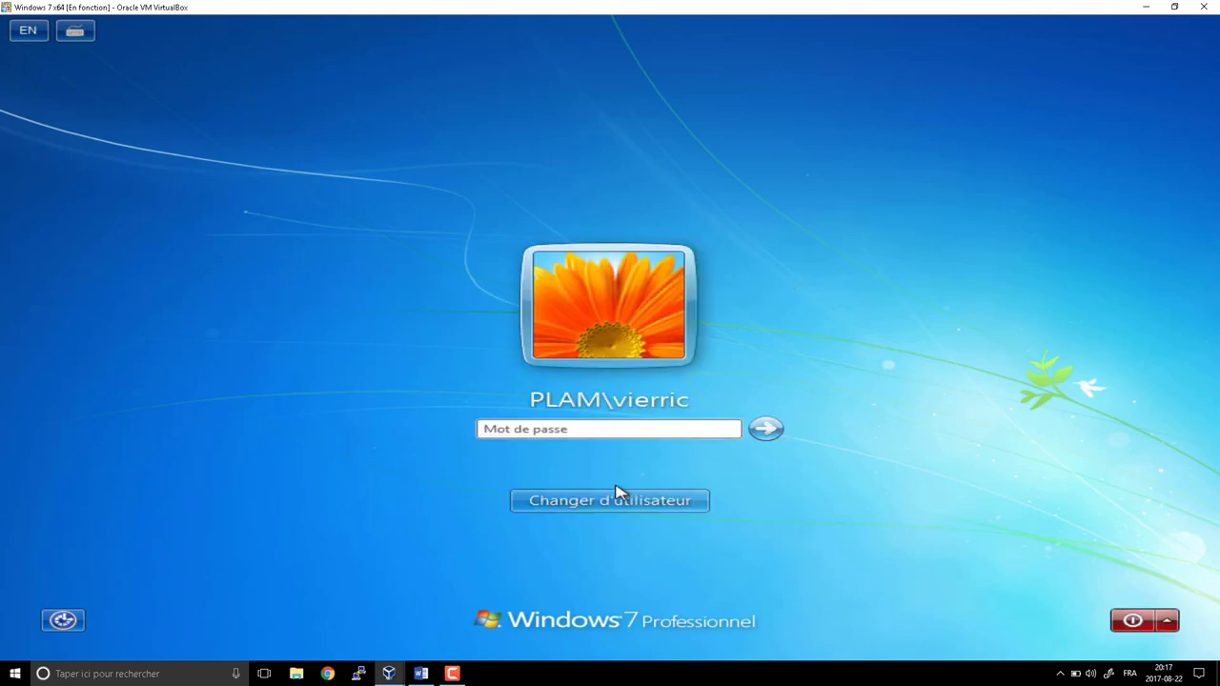
type("•••")
key("Return")
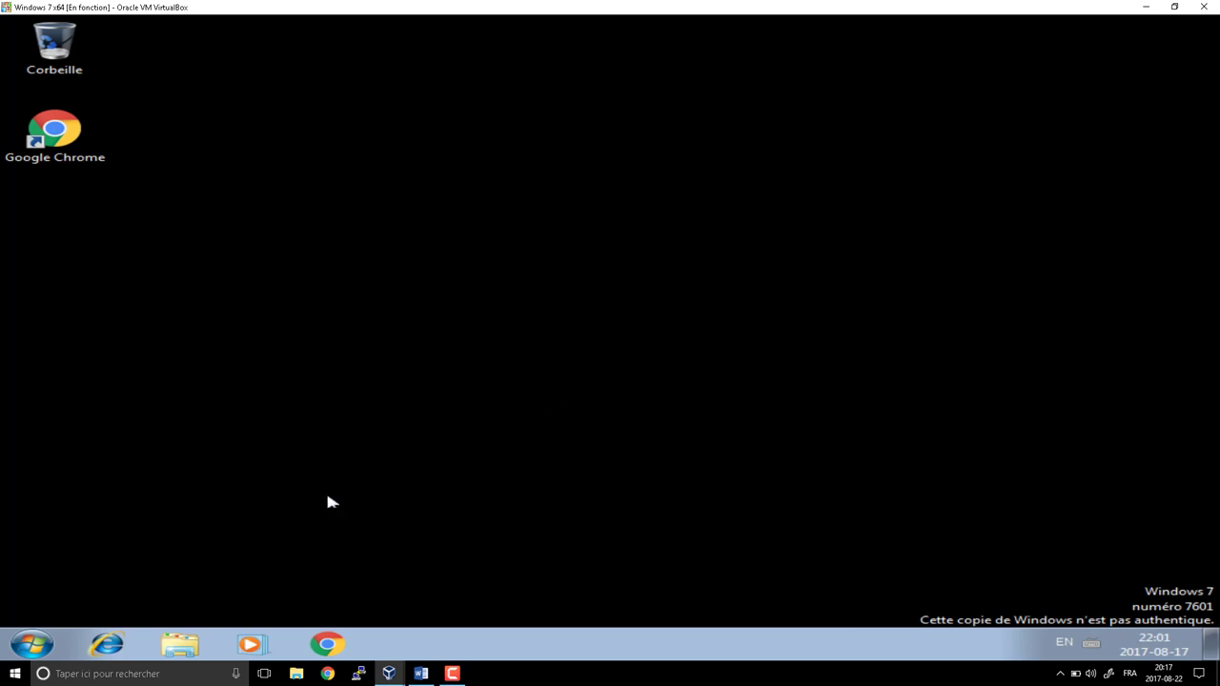
- Show the computer's drives and open the user's U: network drive mapped to \\SRV-DC01\UserData
key("super")
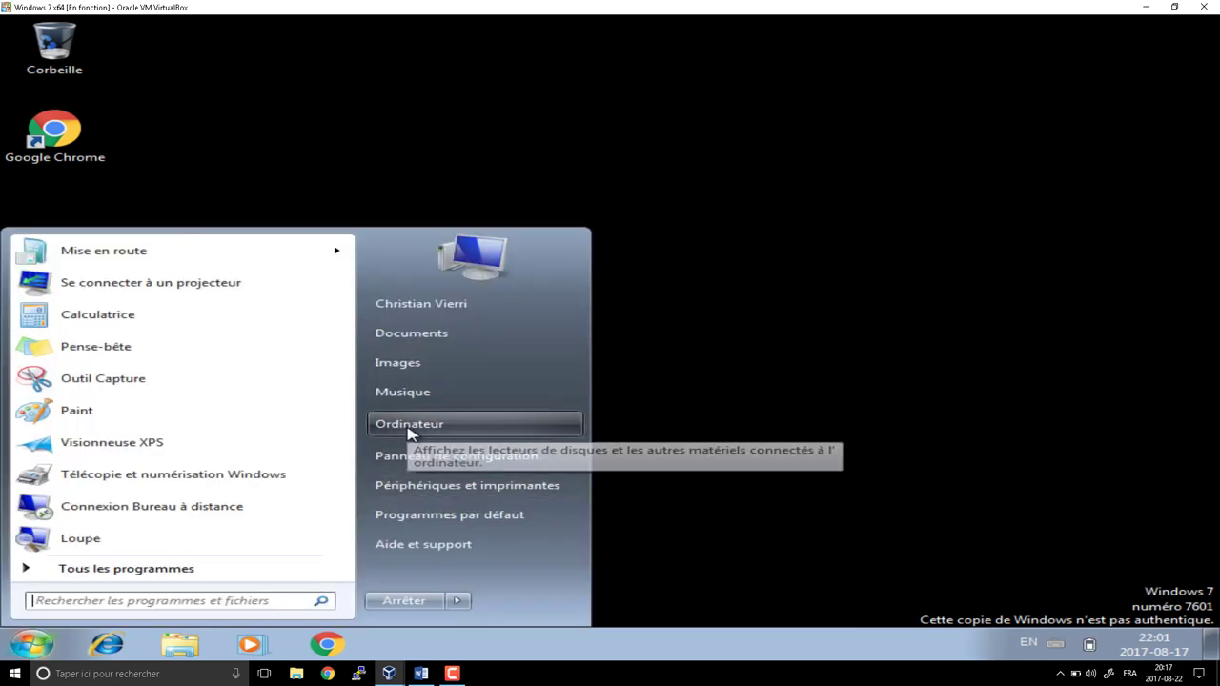
left_click(411, 434)
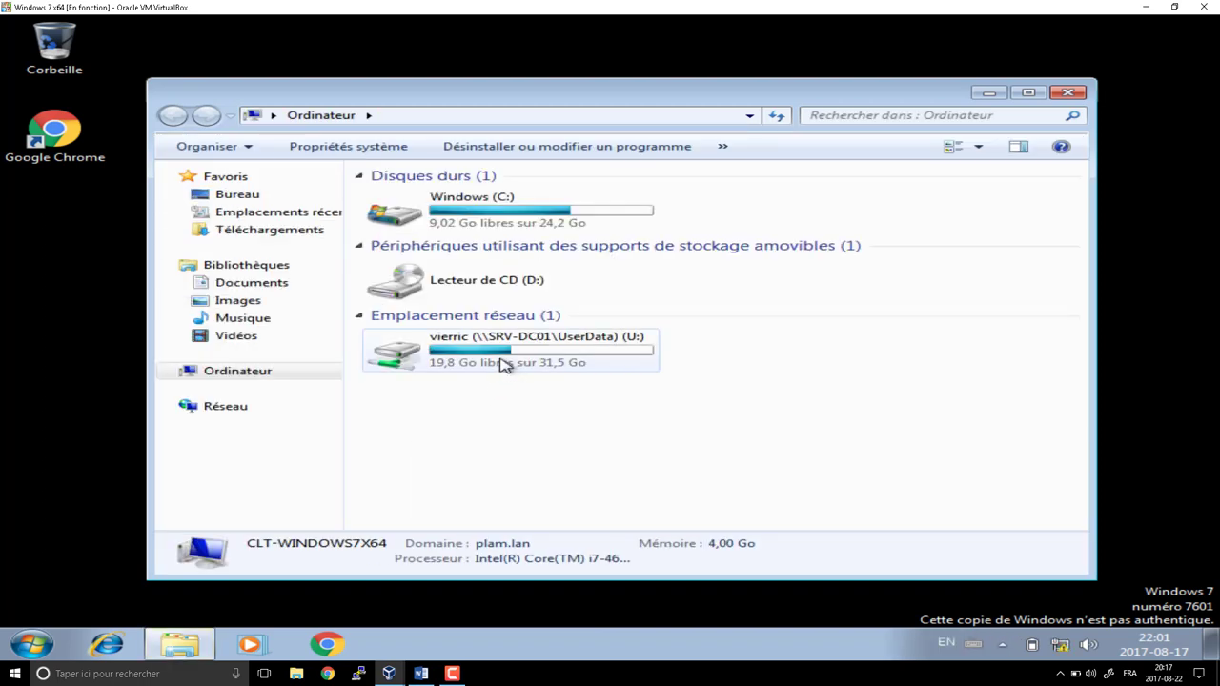
left_click(503, 363)
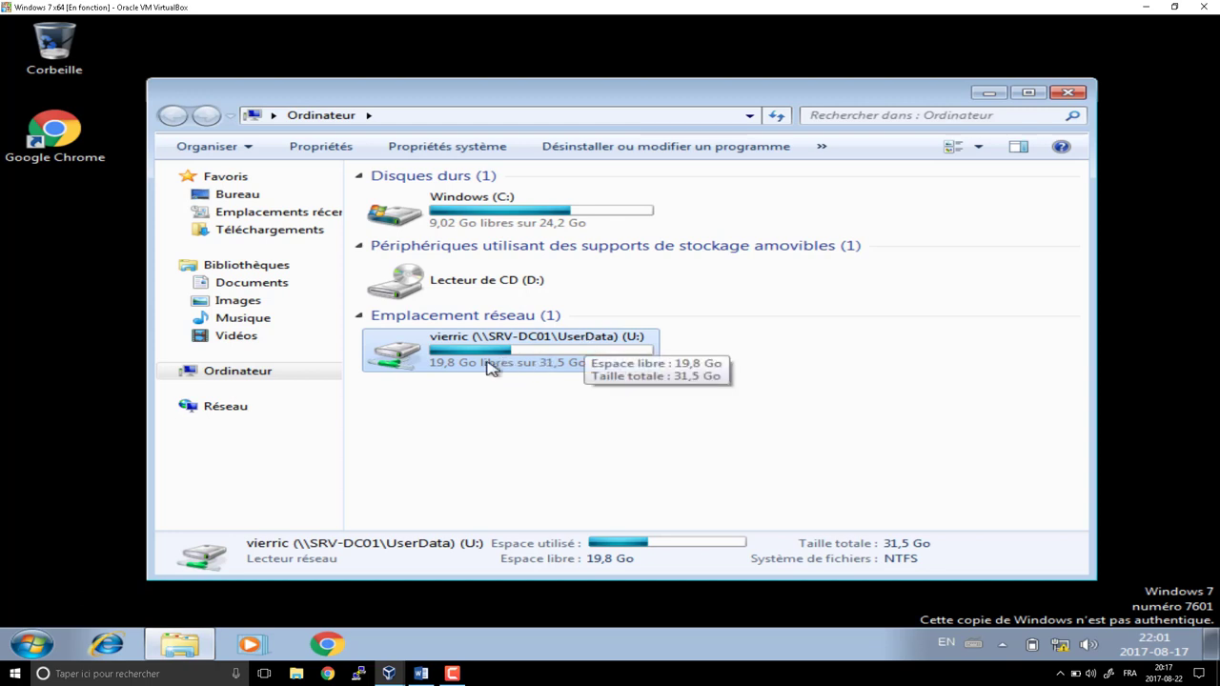
double_click(488, 367)
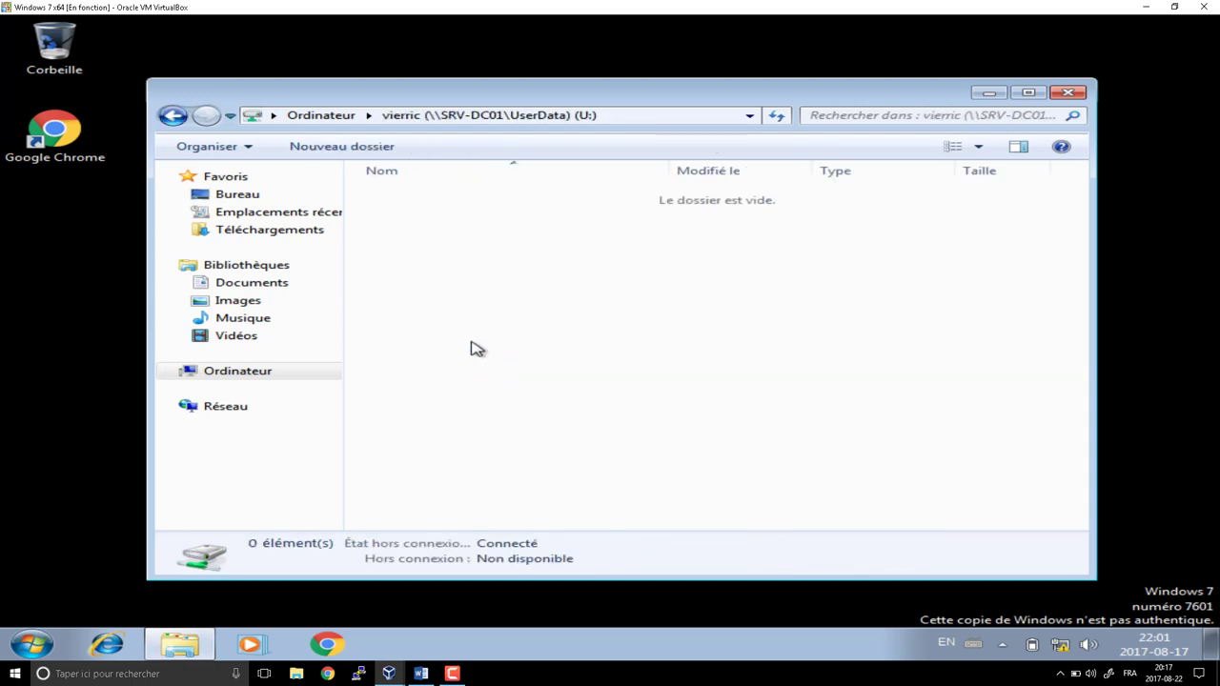
- Create a text document with the default name in the U: drive and close the window
right_click(468, 322)
mouse_move(537, 492)
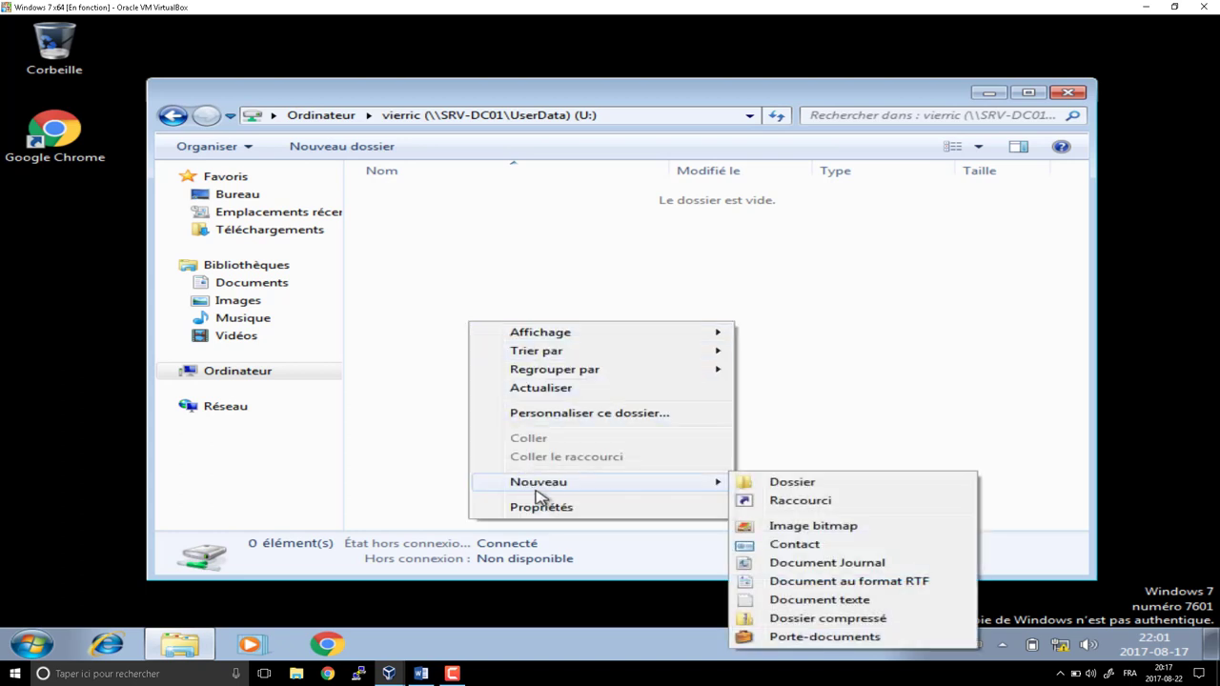
left_click(789, 599)
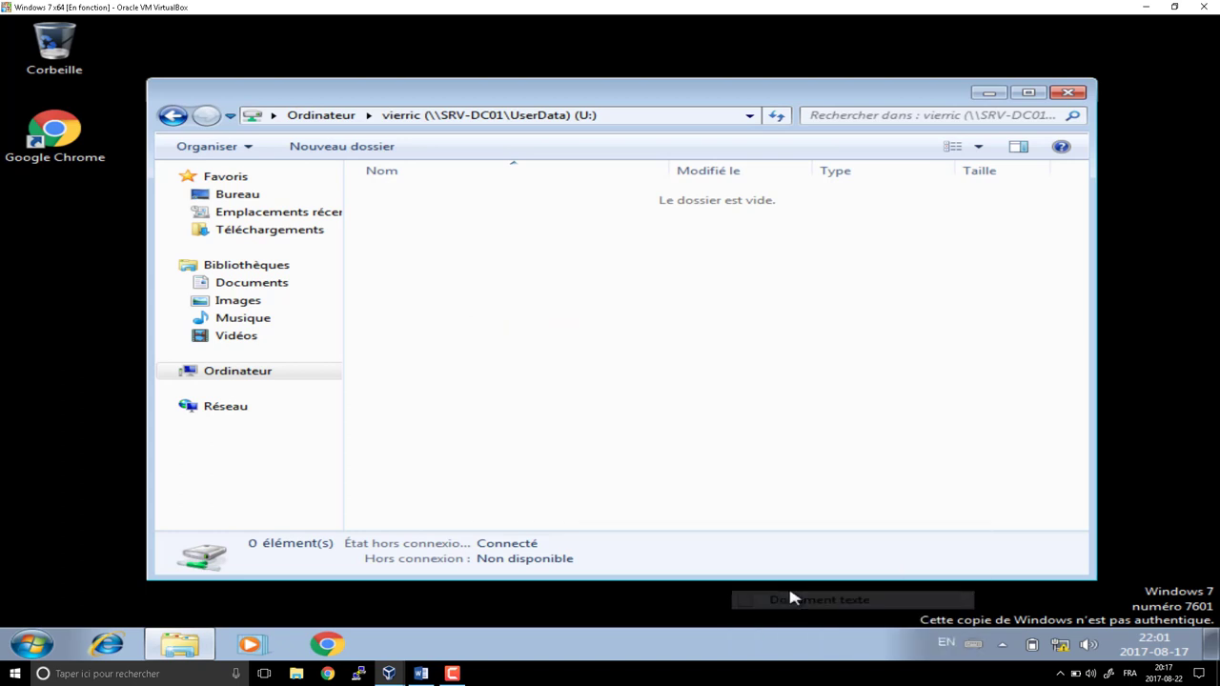
left_click(713, 445)
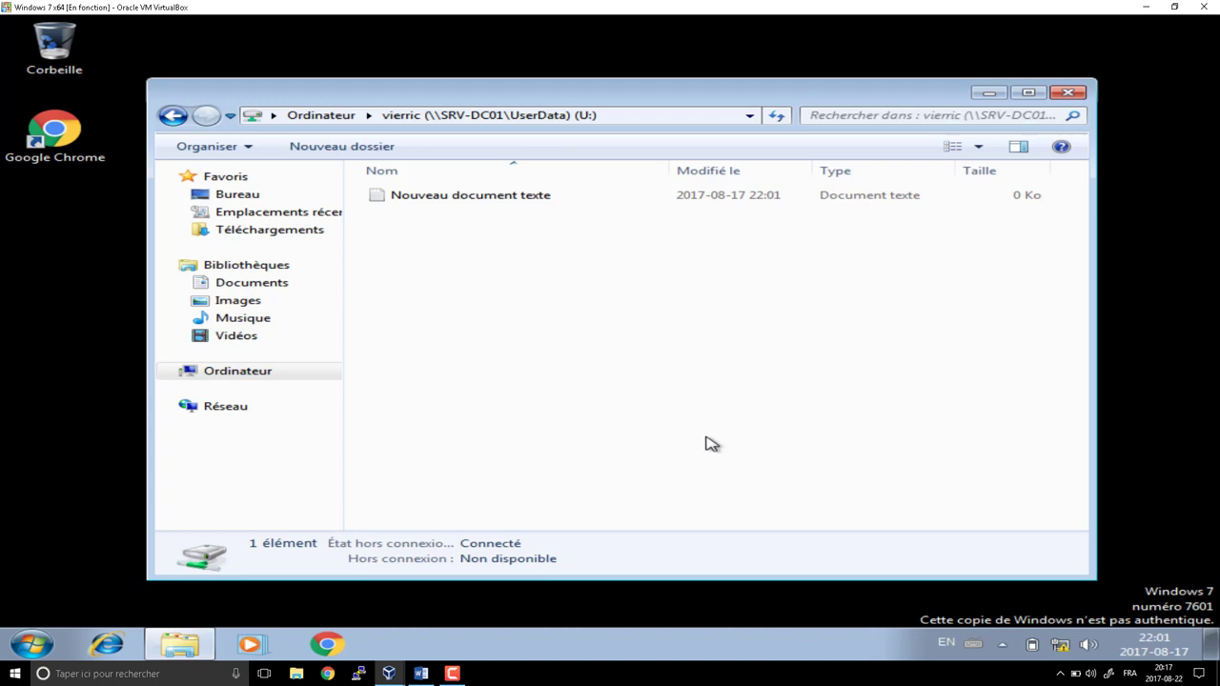
left_click(1072, 92)
- Run the network path to the user's own folder under \\srv-dc01\userdata, and try to open the parent userdata share from there
key("super+r")
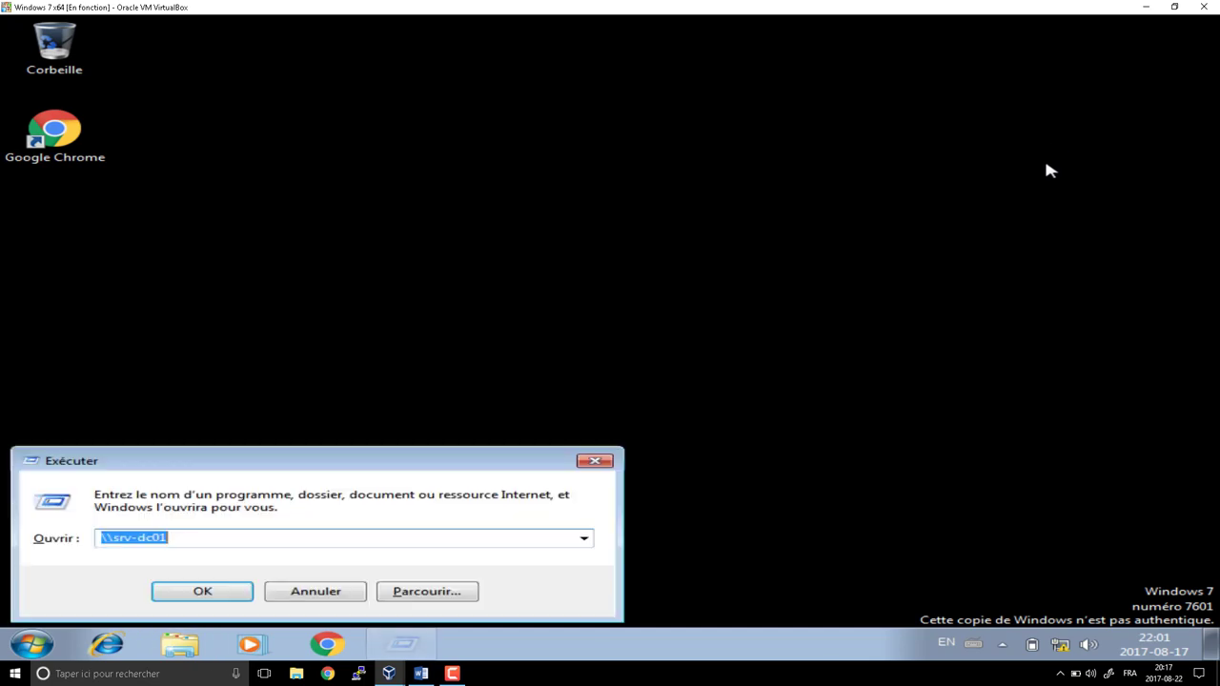
key("End")
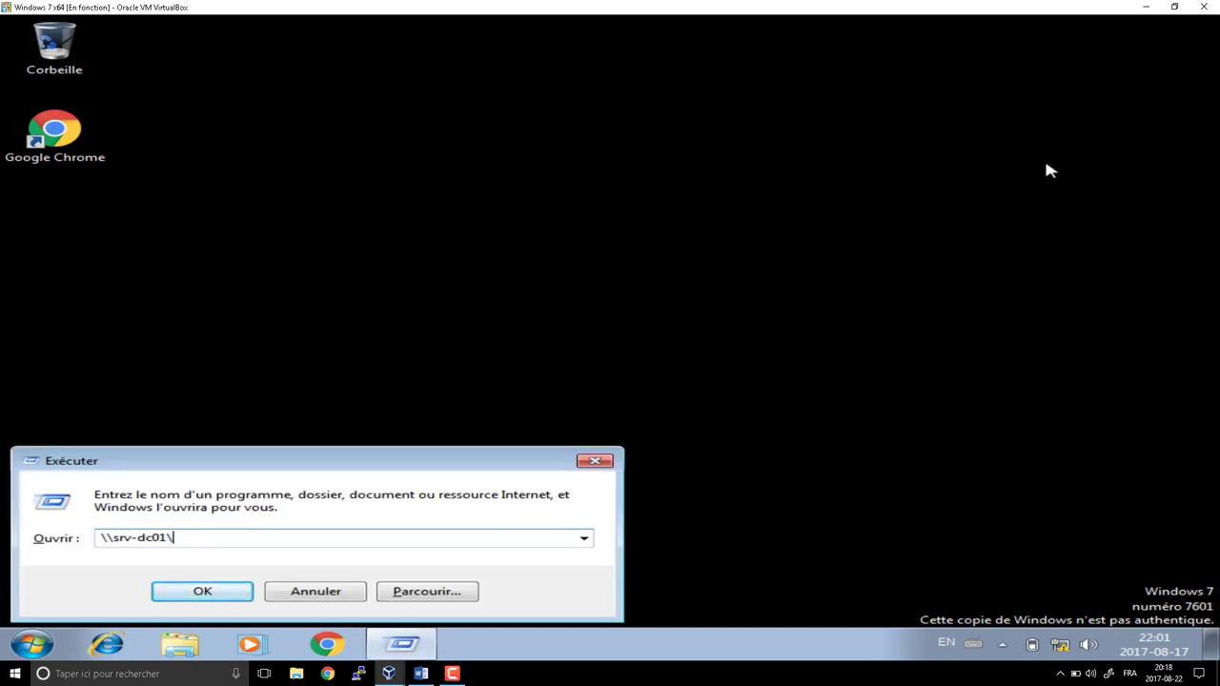
type("\\userdatat")
type("vierric")
key("Return")
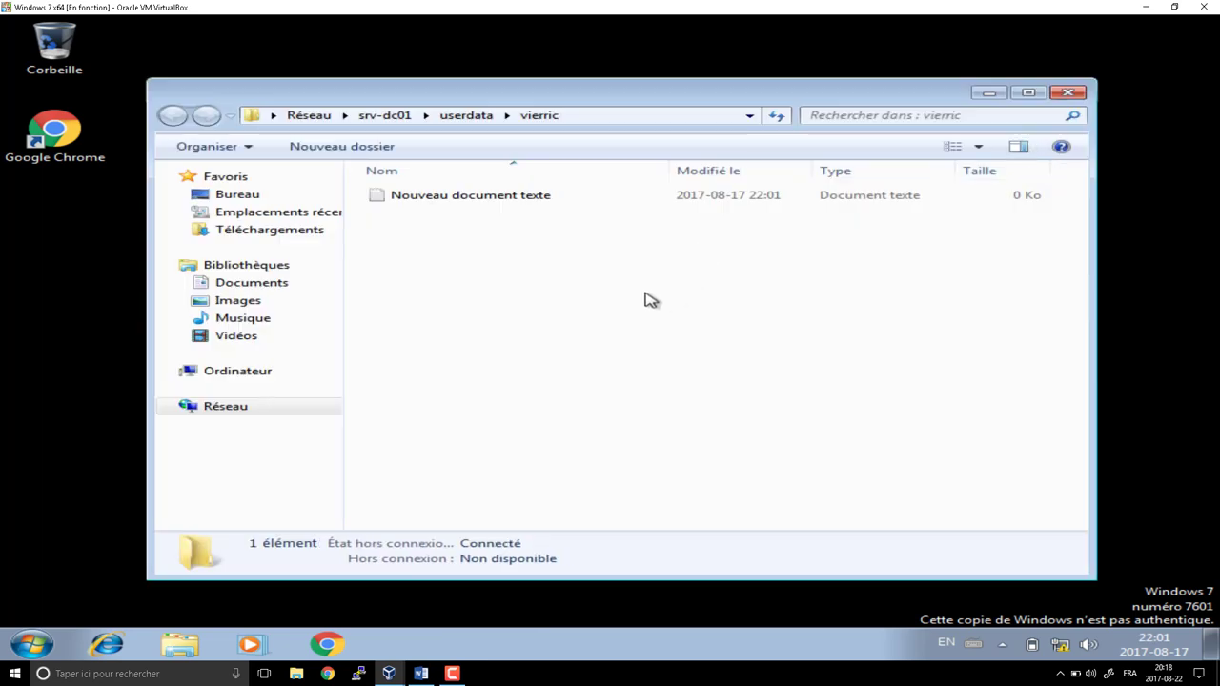
left_click(480, 118)
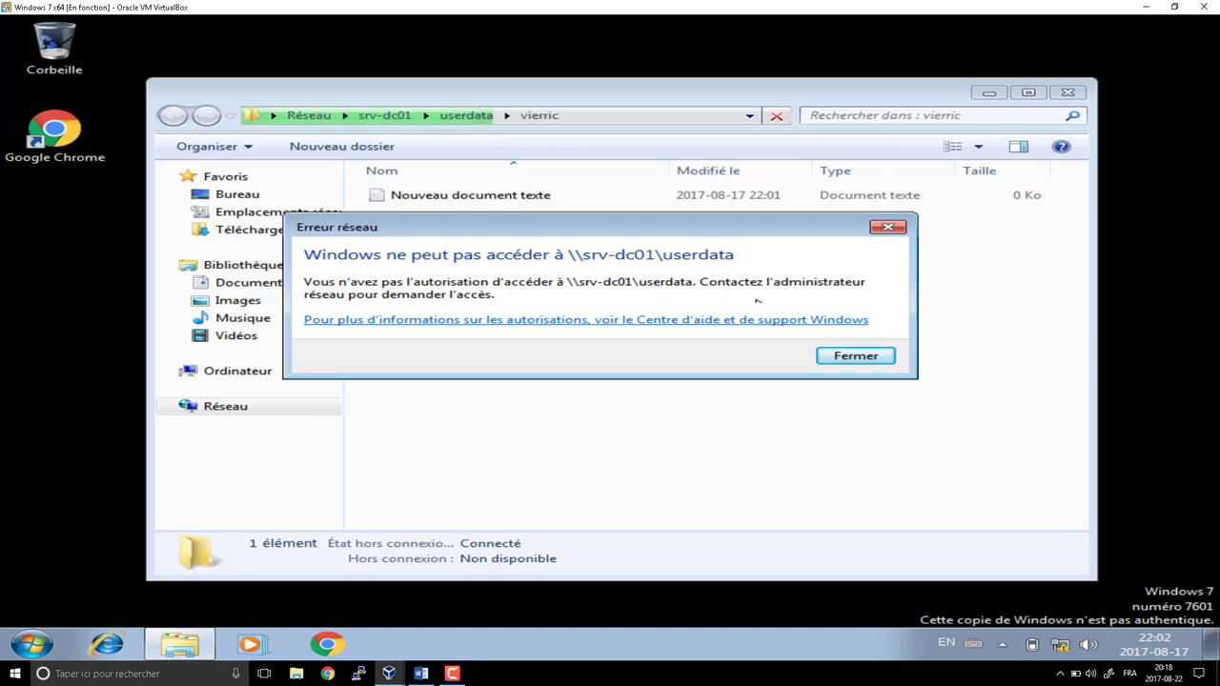
left_click(876, 362)
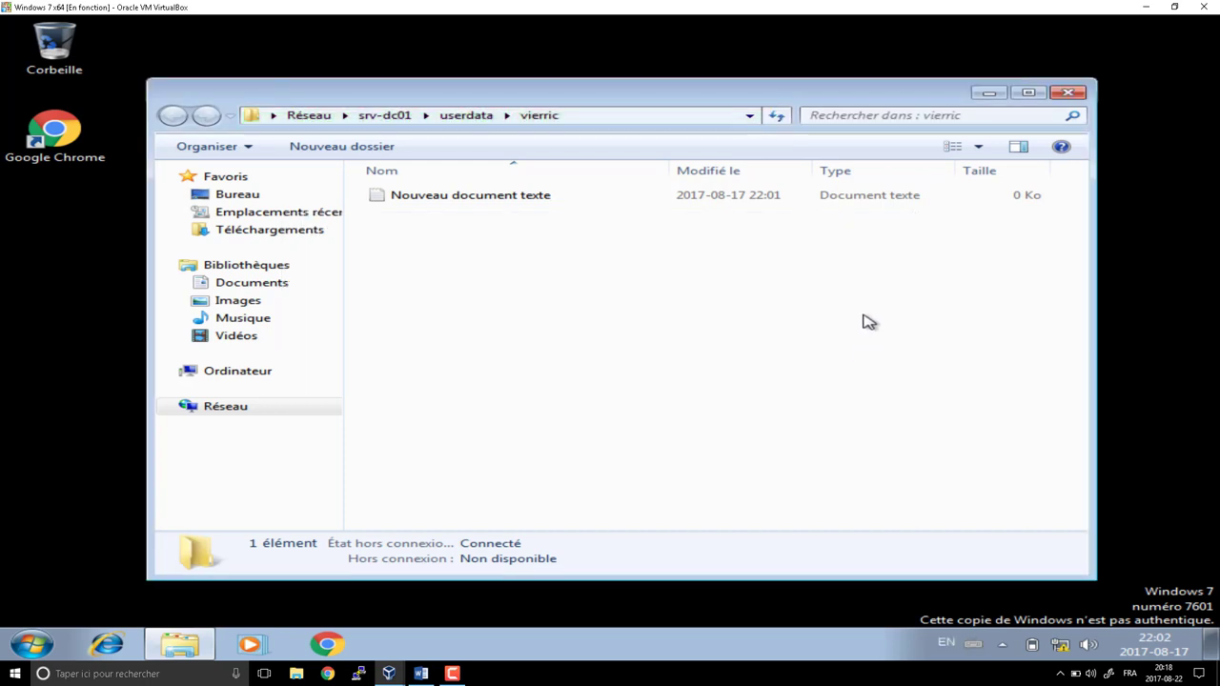
- Switch to the Word document and read exercise item 8 about configuring base folders for user accounts
left_click(423, 674)
scroll(466, 615, "down", 5)
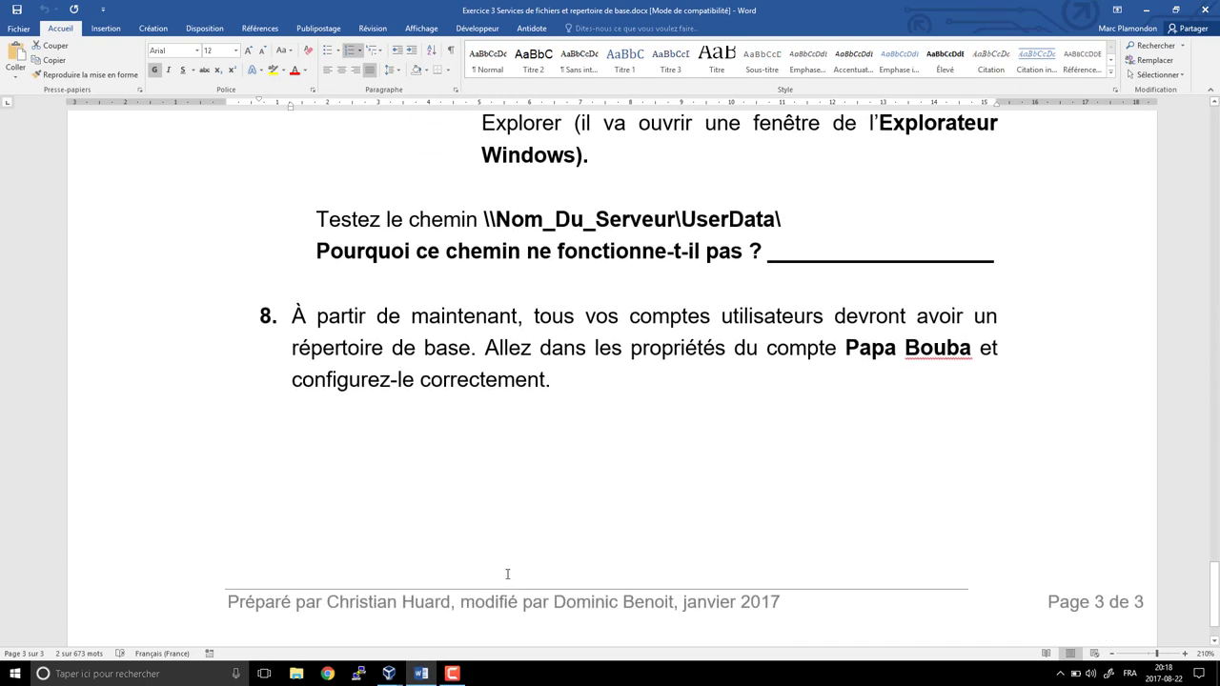
scroll(507, 573, "down", 1)
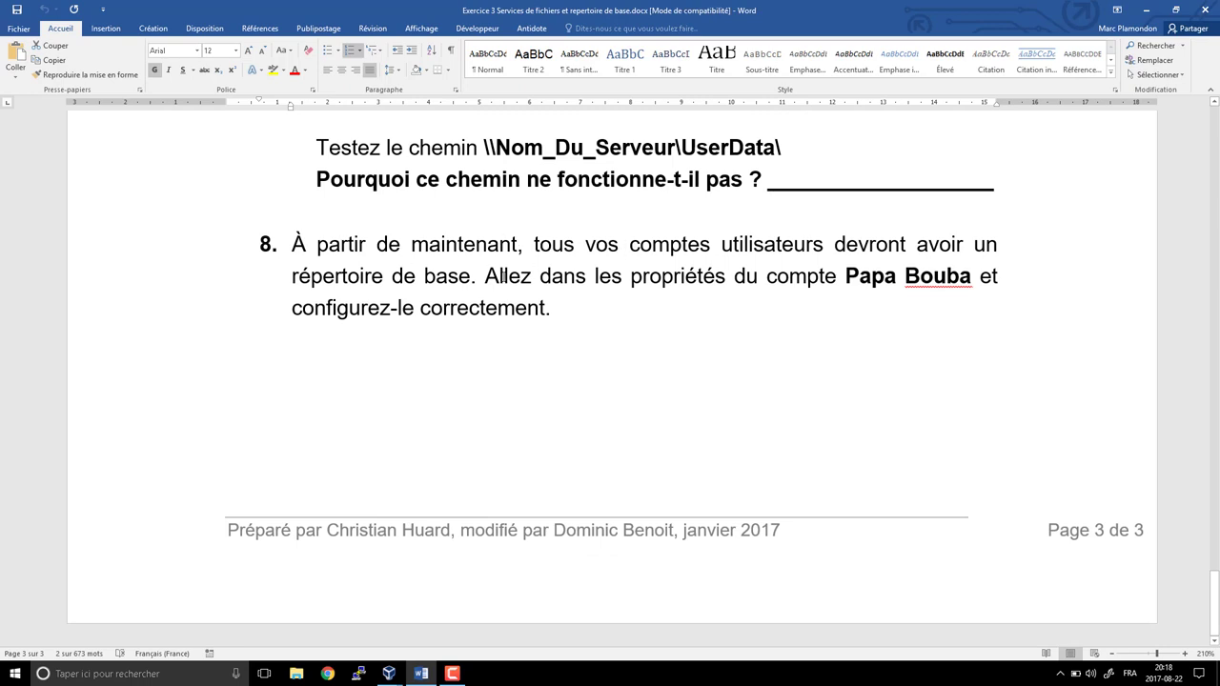
- In the Windows Server 2016 virtual machine, close the UserData window and open the properties of the second user account in OU_Vente
left_click_drag(845, 277, 845, 323)
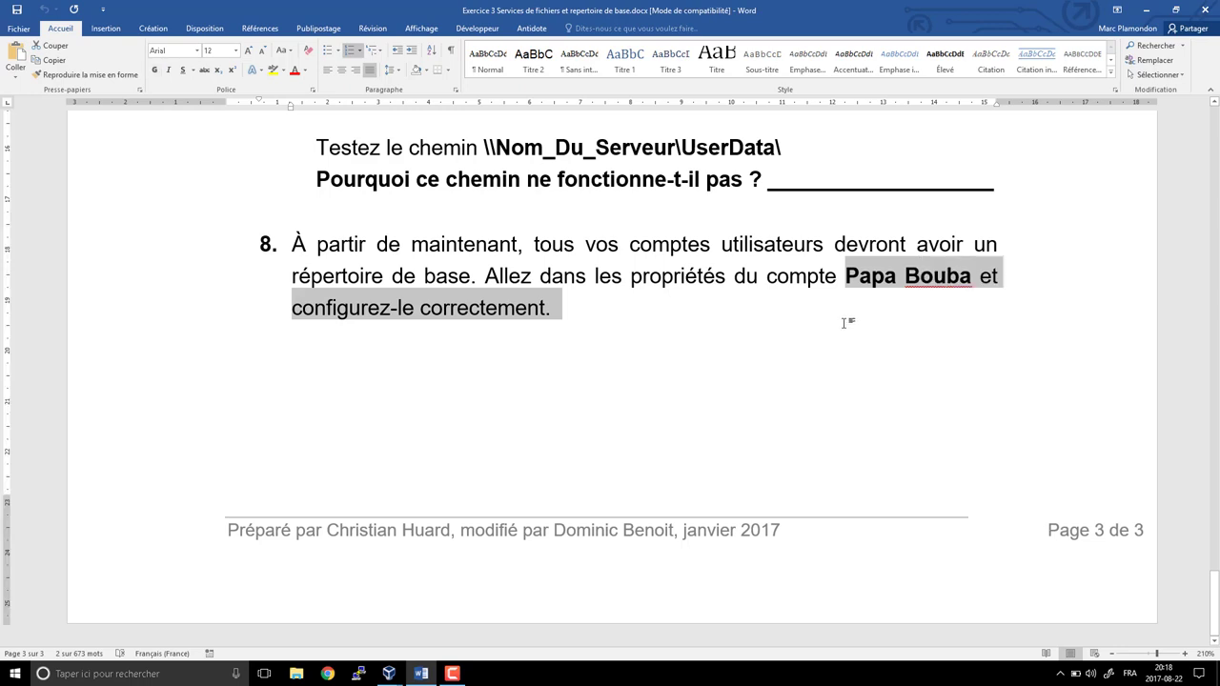
left_click(389, 673)
left_click(399, 628)
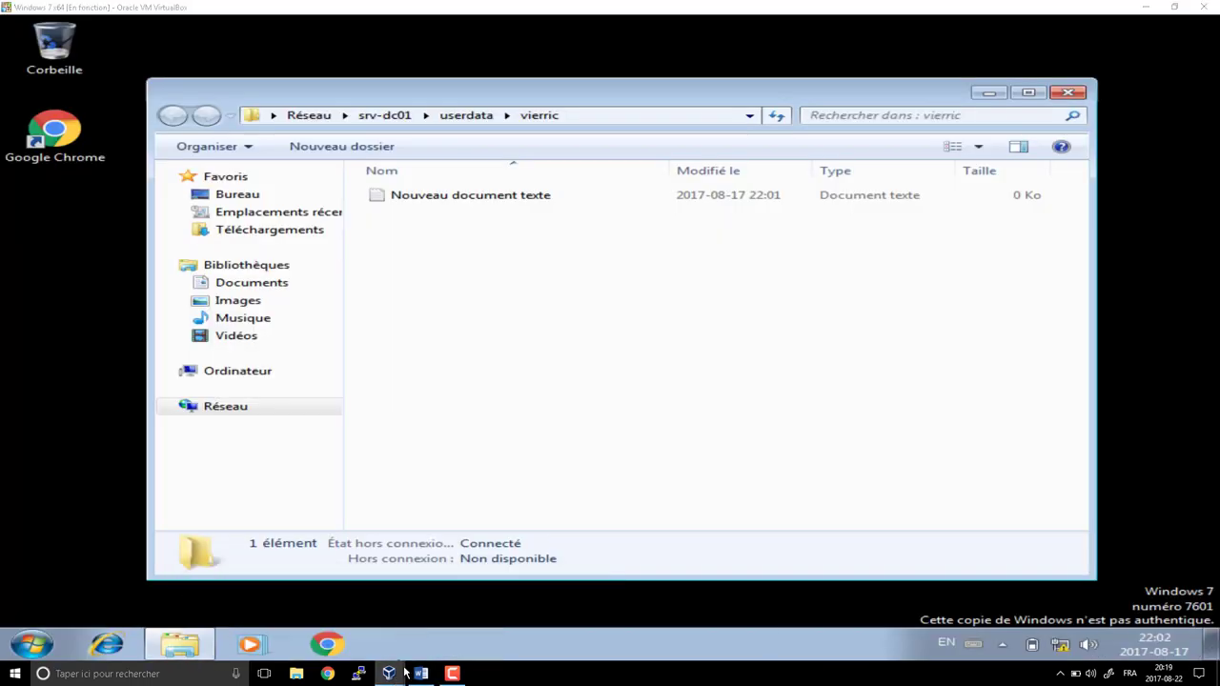
left_click(526, 620)
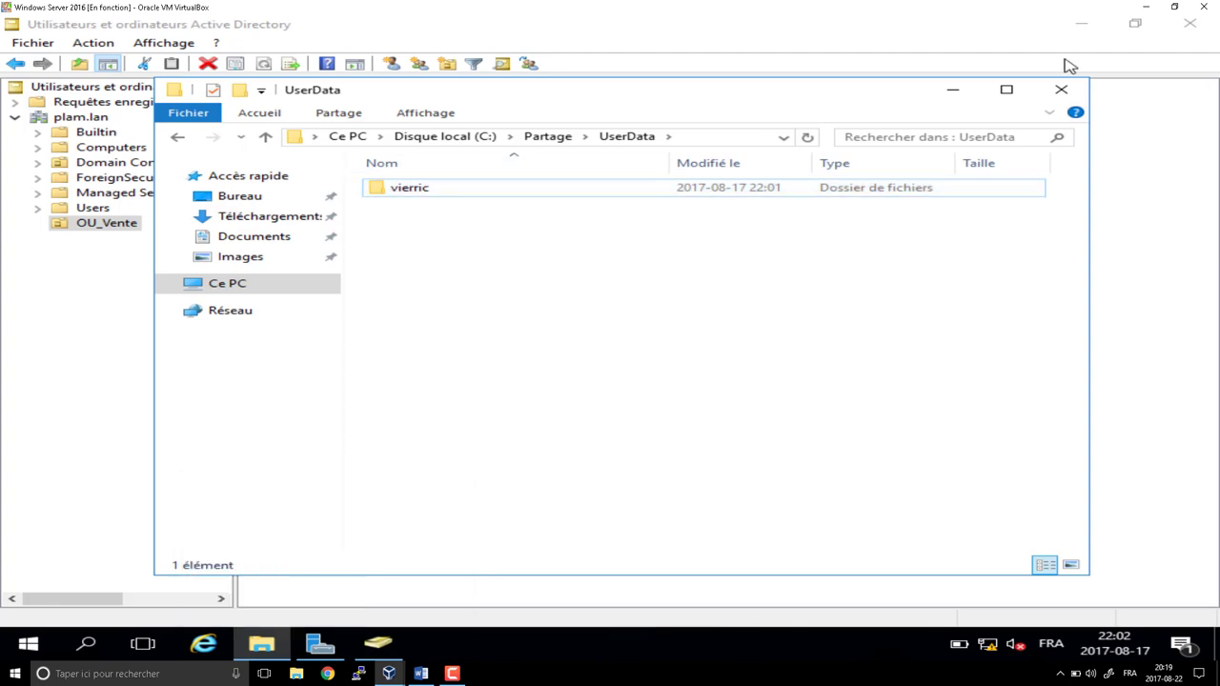
left_click(1064, 90)
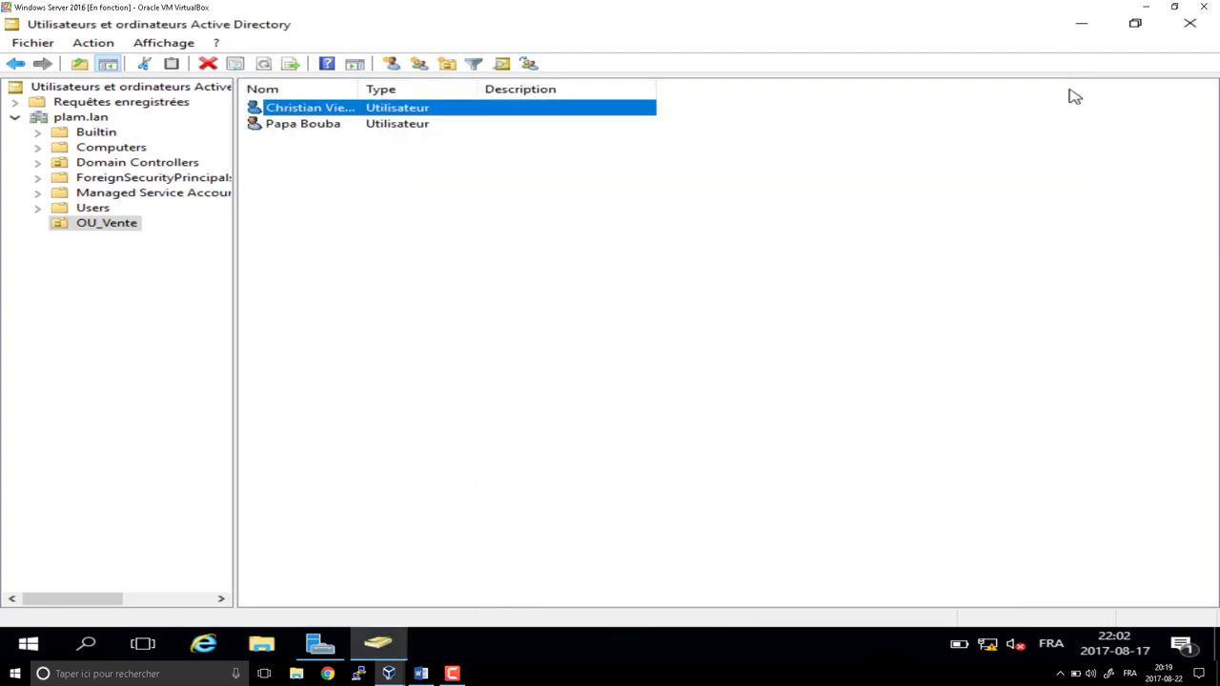
left_click(333, 126)
right_click(332, 127)
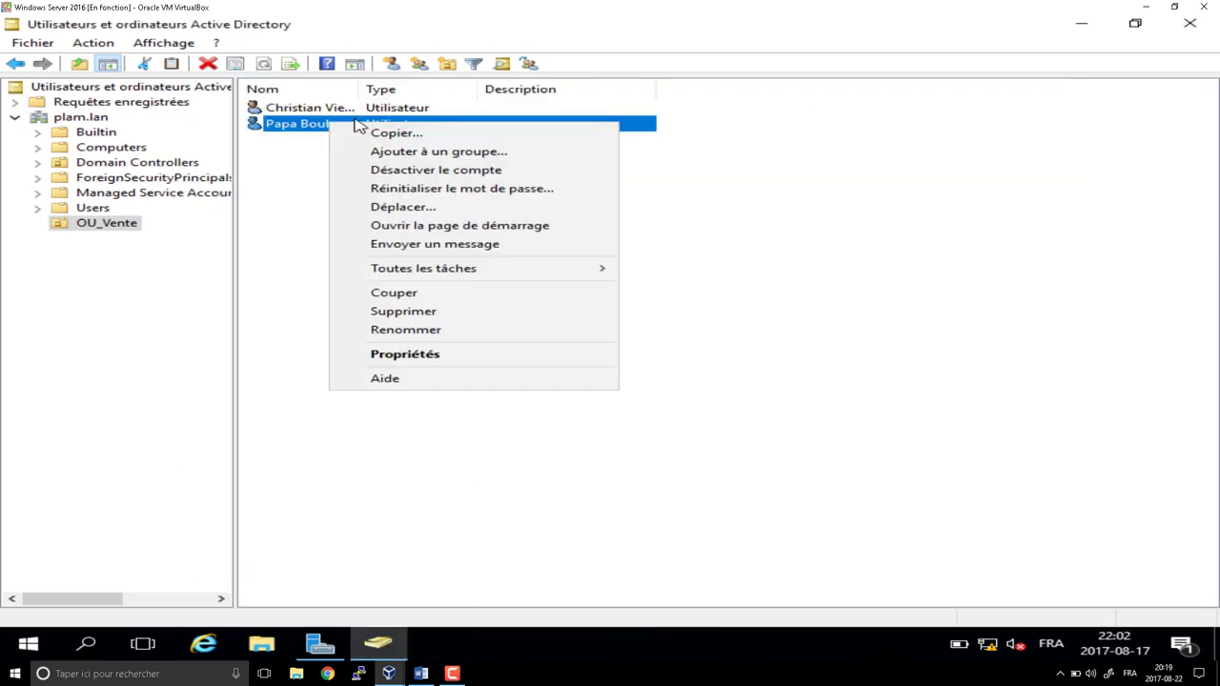
left_click(426, 354)
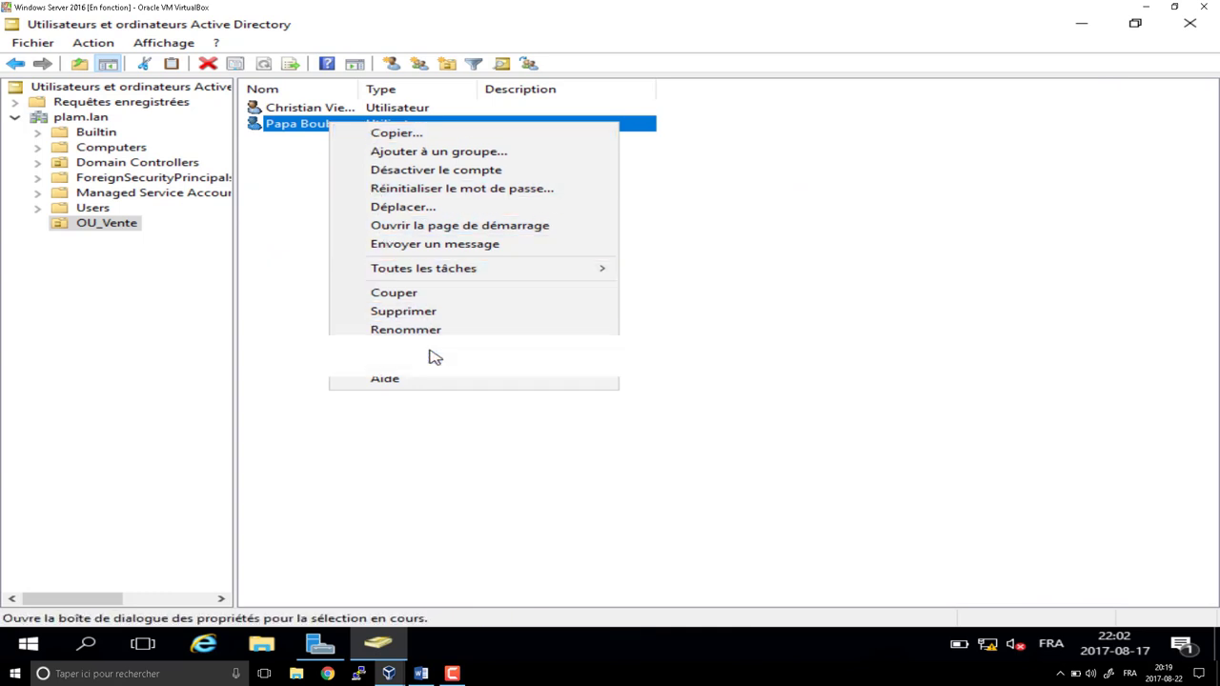
- Connect the account's base folder as drive U: to \\SRV-DC01\UserData\%username% in its profile settings and apply the change
left_click(530, 183)
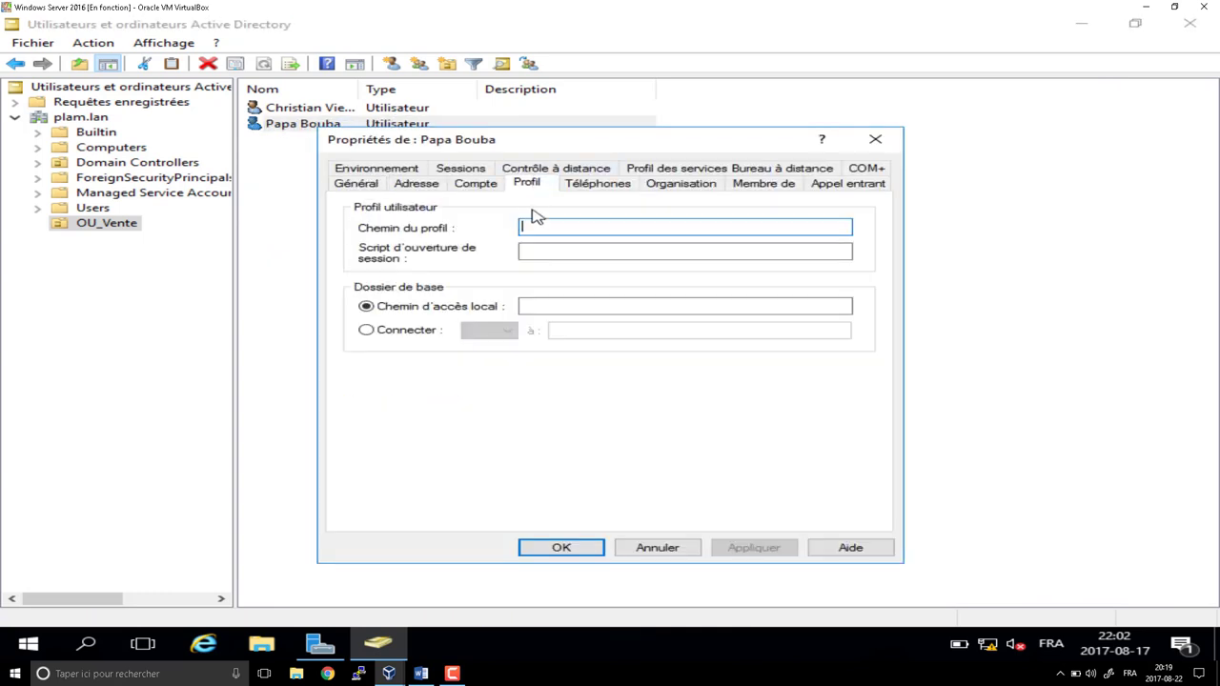
left_click(416, 334)
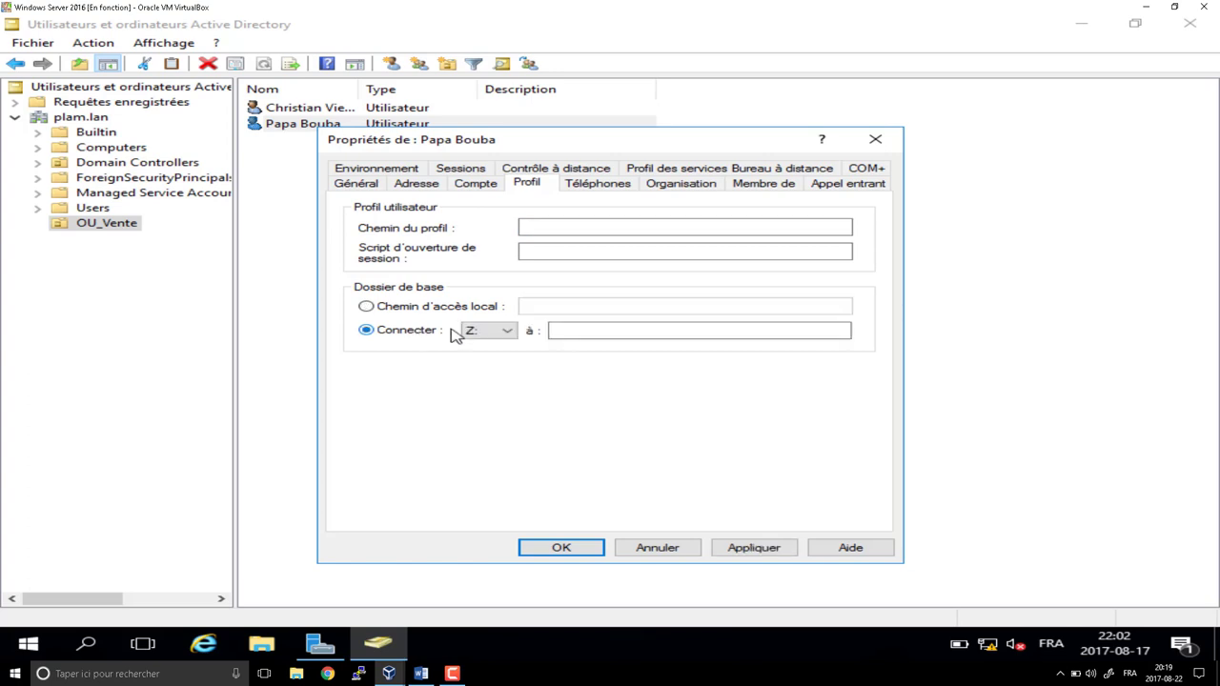
left_click(501, 331)
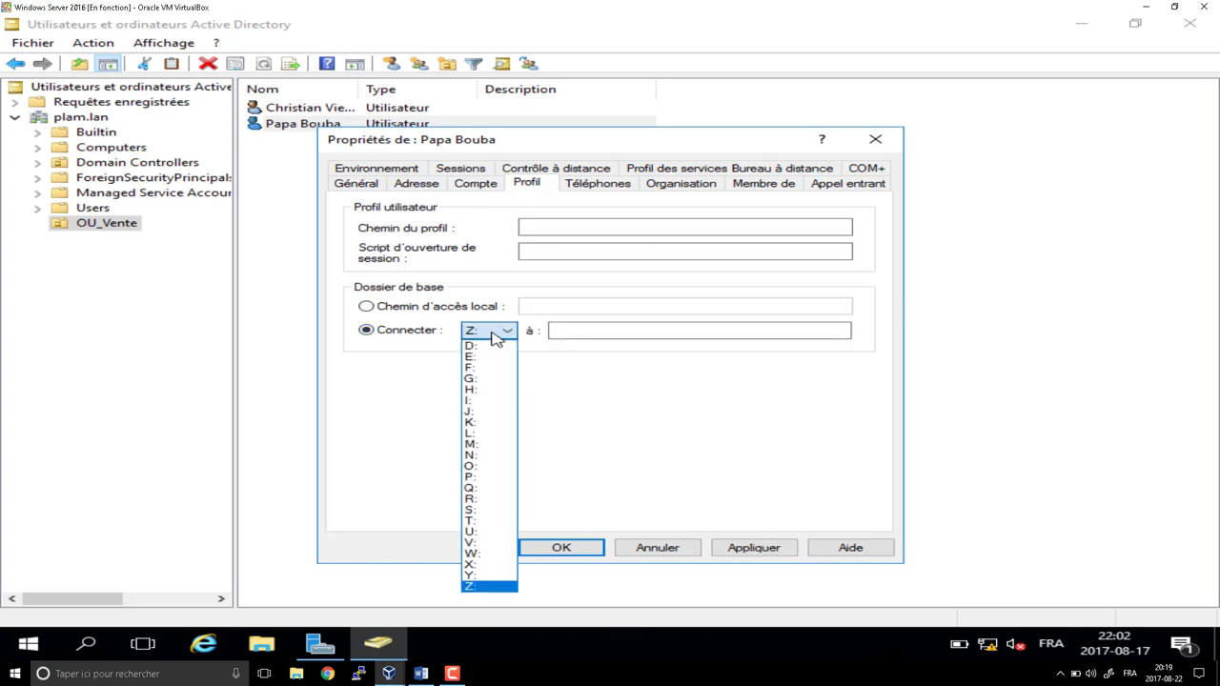
left_click(477, 532)
left_click(577, 331)
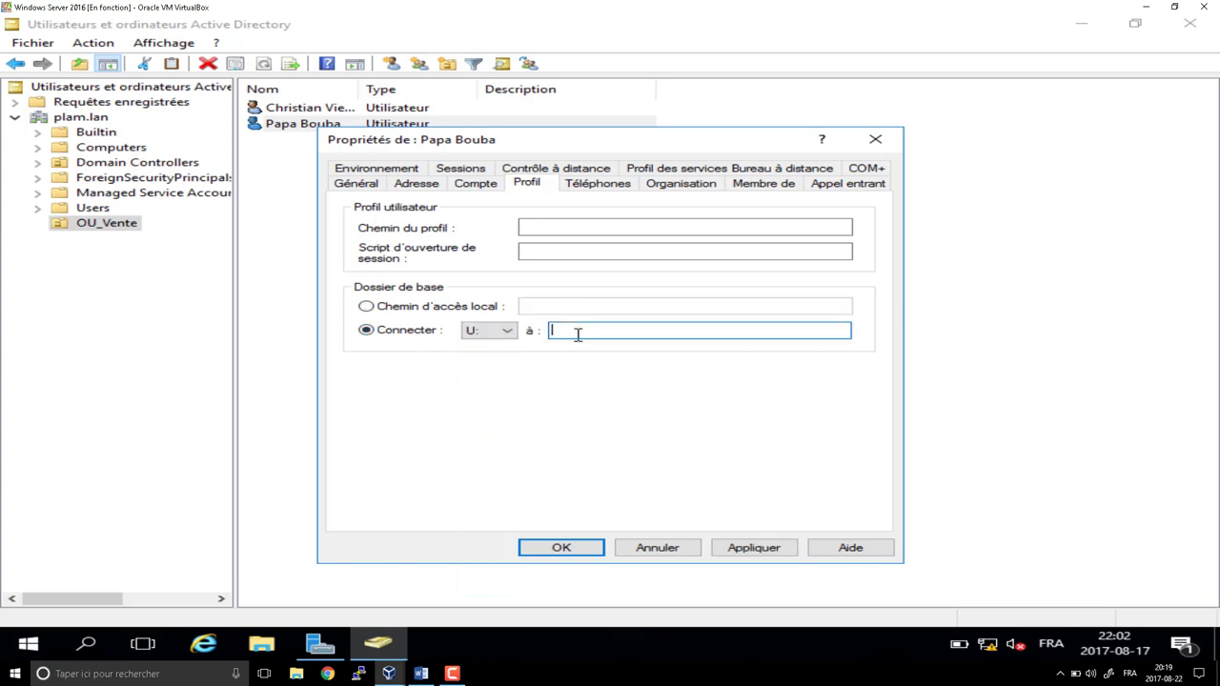
type("\\\\SRV-DC01\\UserData")
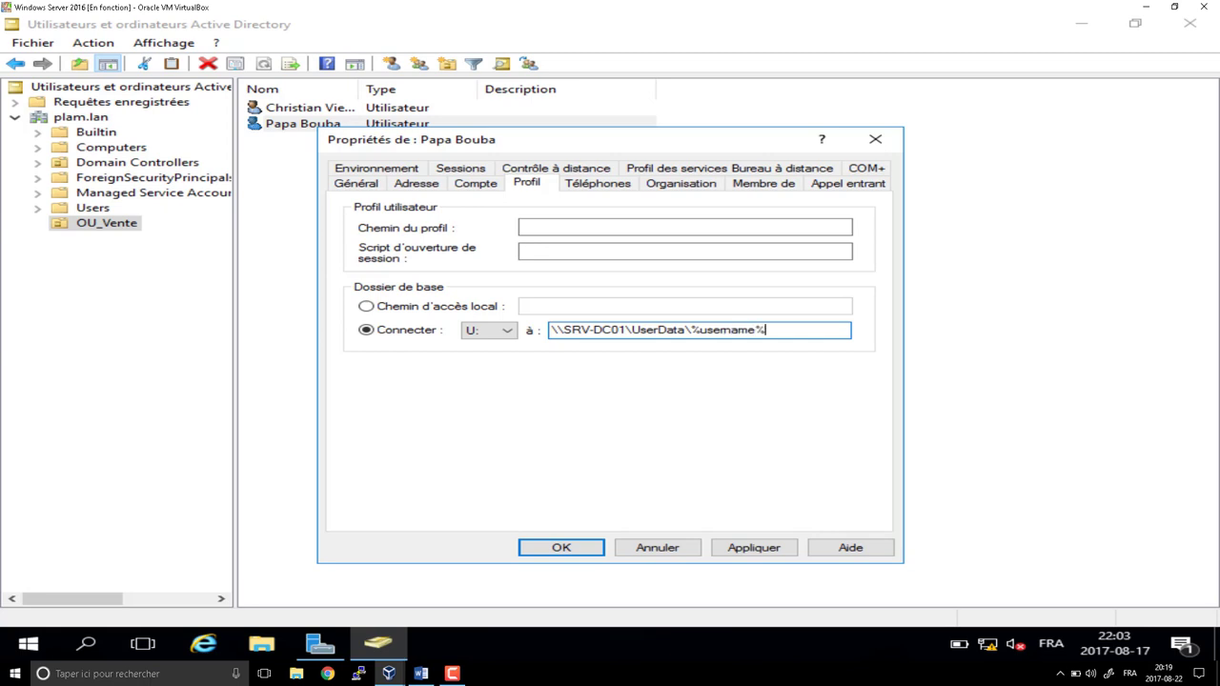
left_click(751, 549)
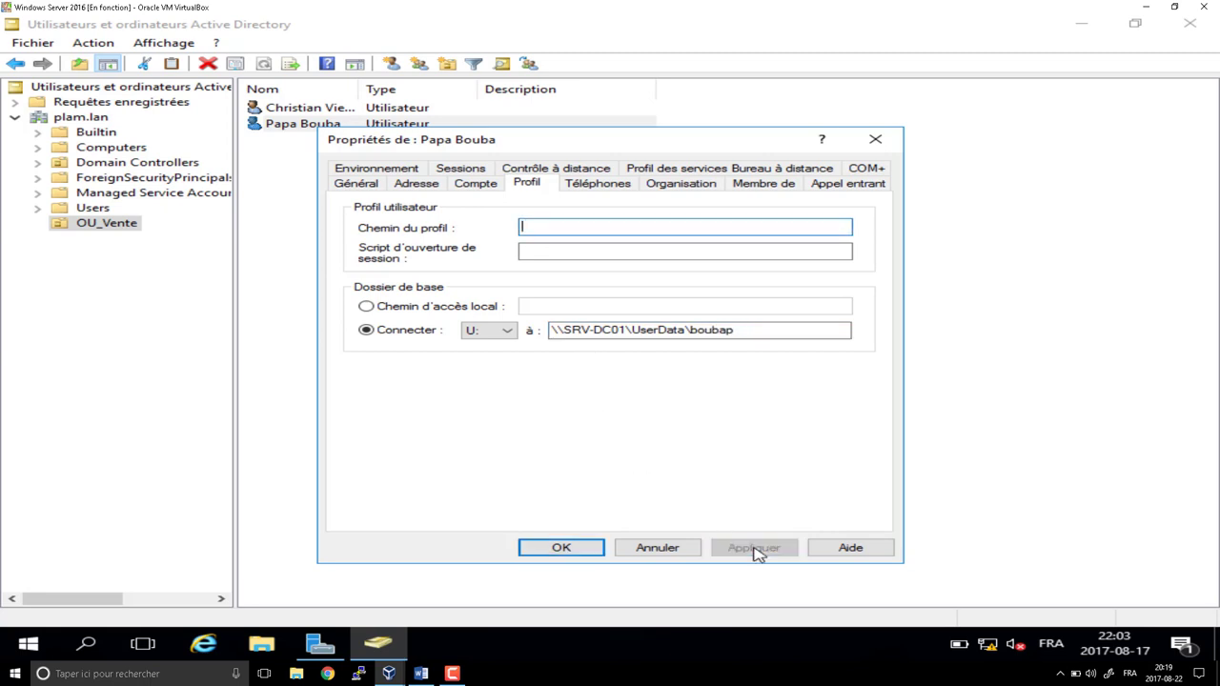
left_click(564, 549)
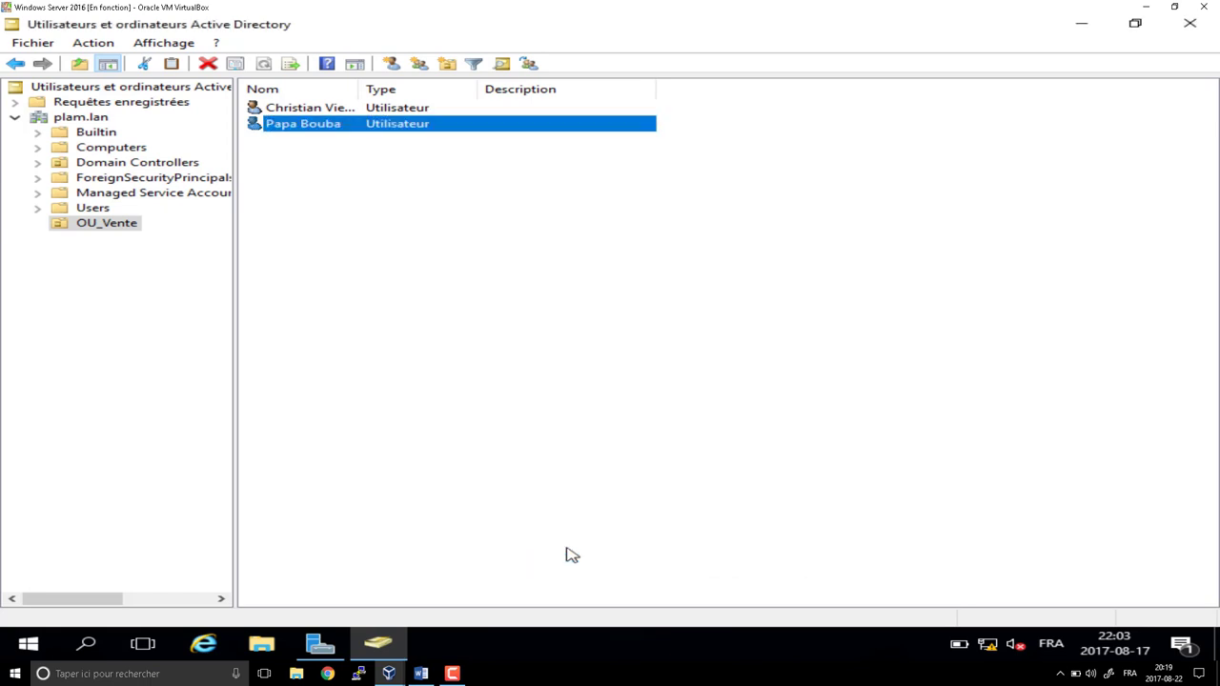
- Browse to the Partage\UserData folder on the server's C: drive and check the user's base folder there
left_click(261, 644)
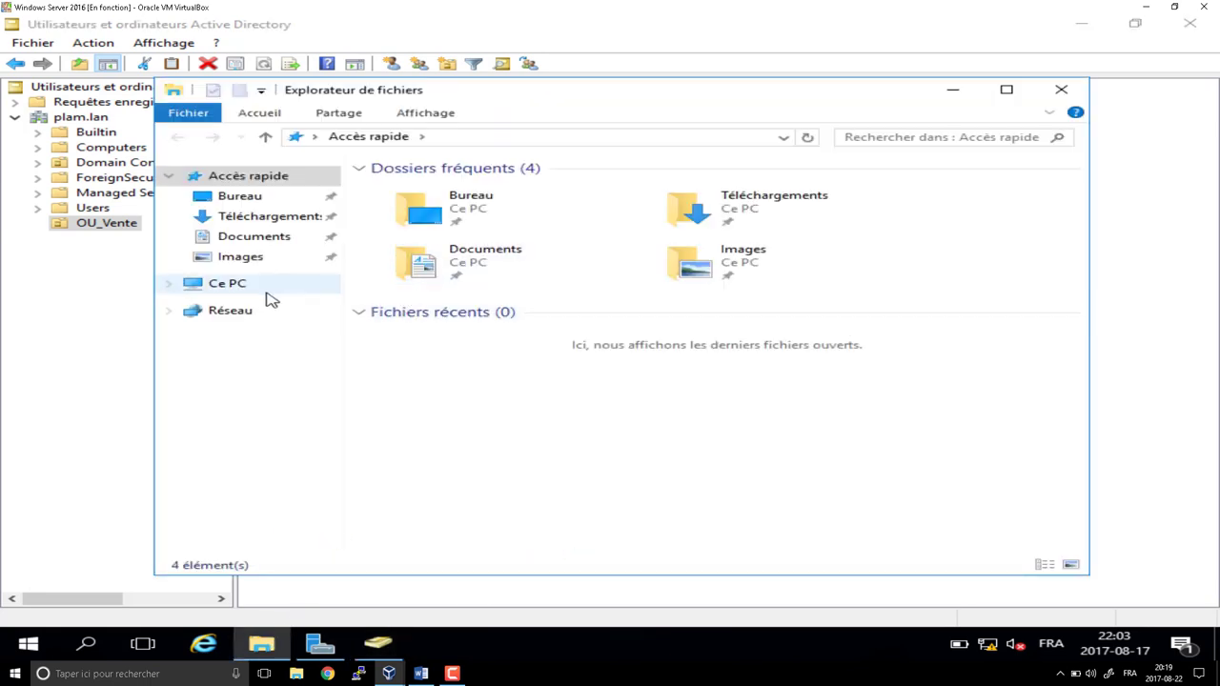
left_click(228, 284)
double_click(434, 333)
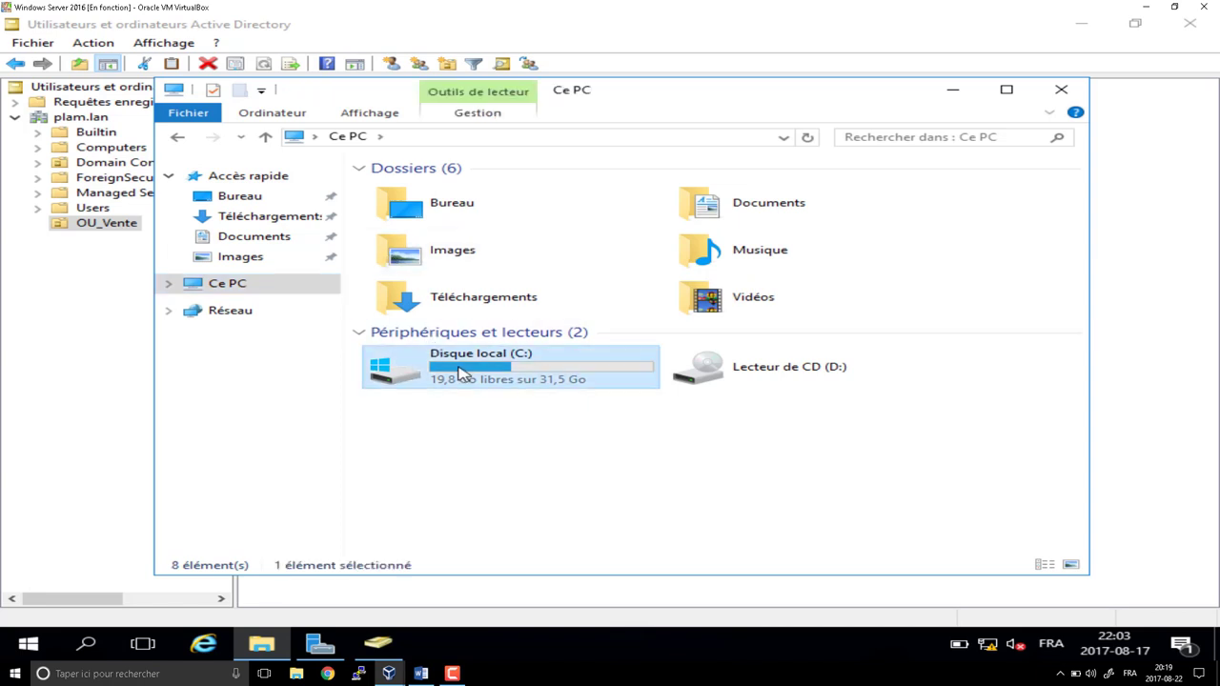
double_click(424, 190)
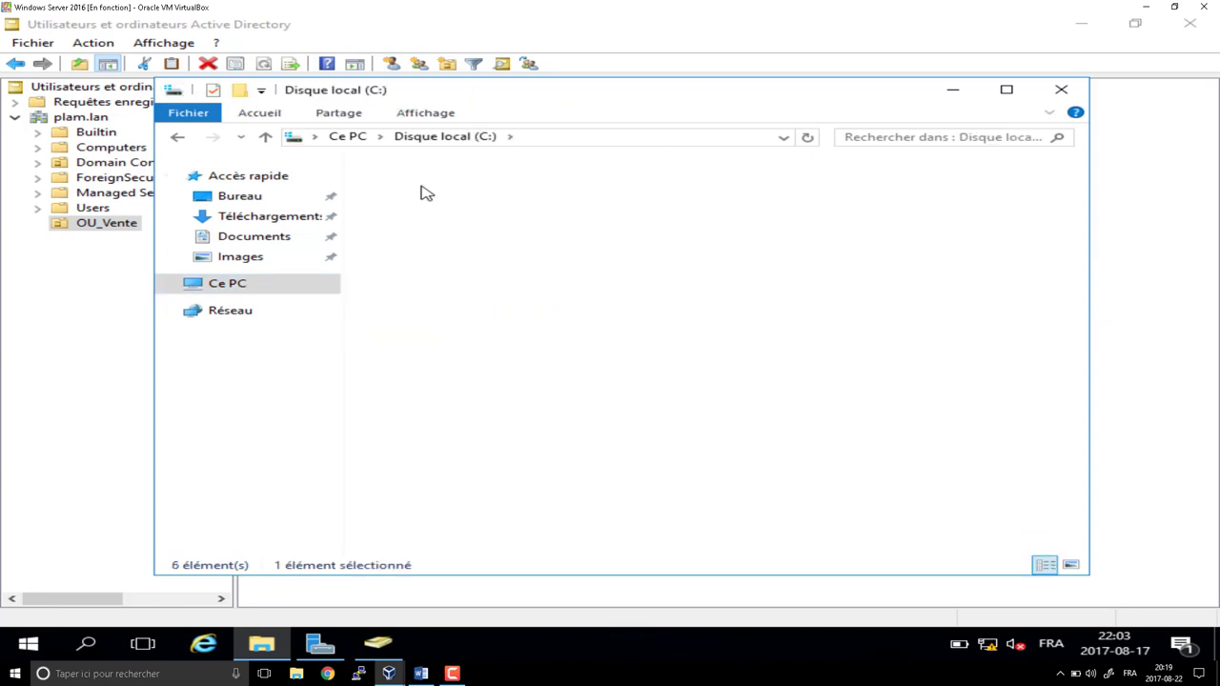
double_click(426, 192)
key("Down")
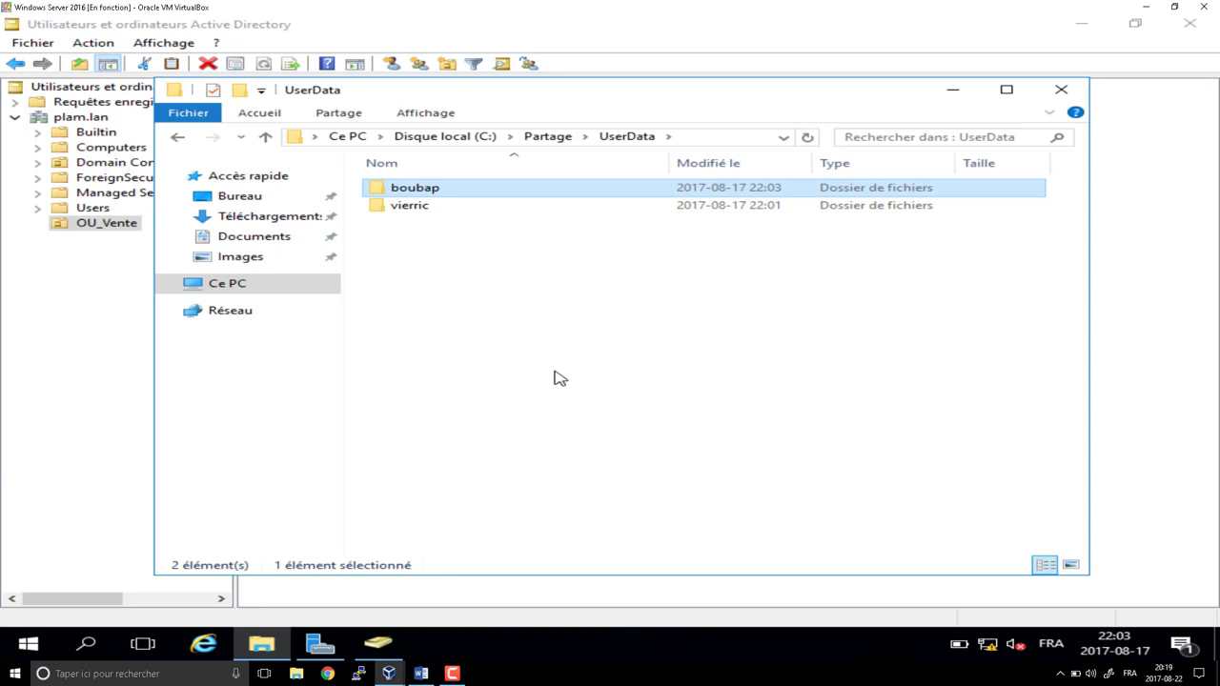
left_click(452, 673)
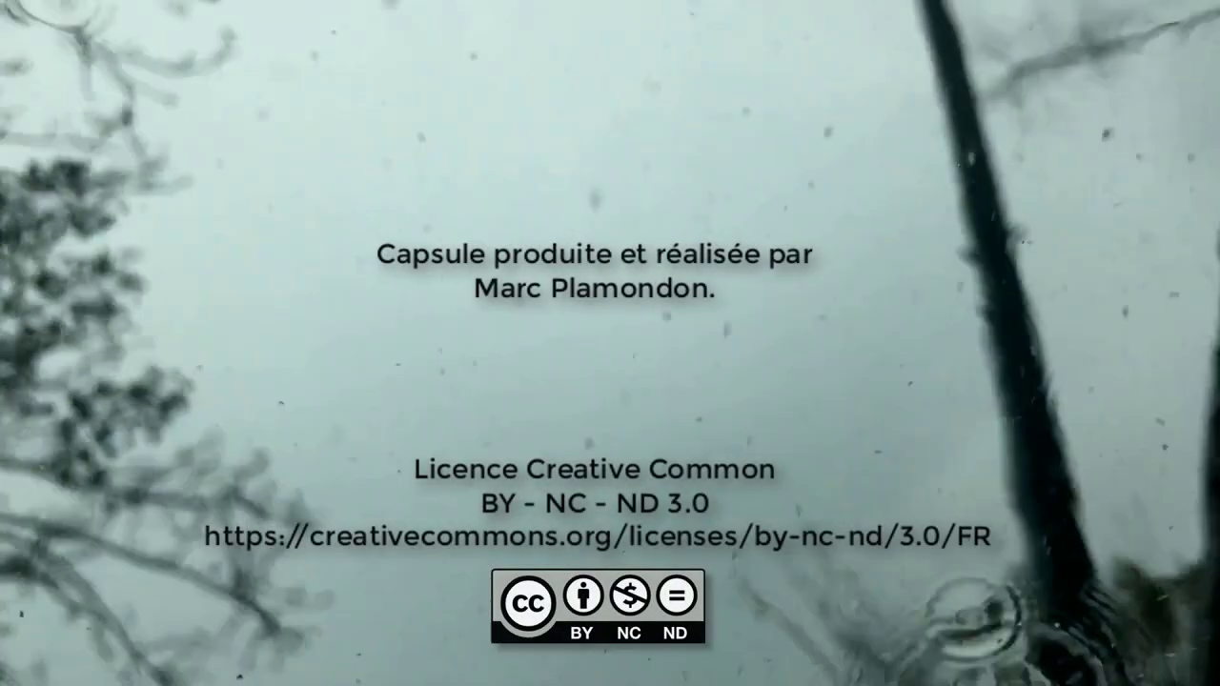